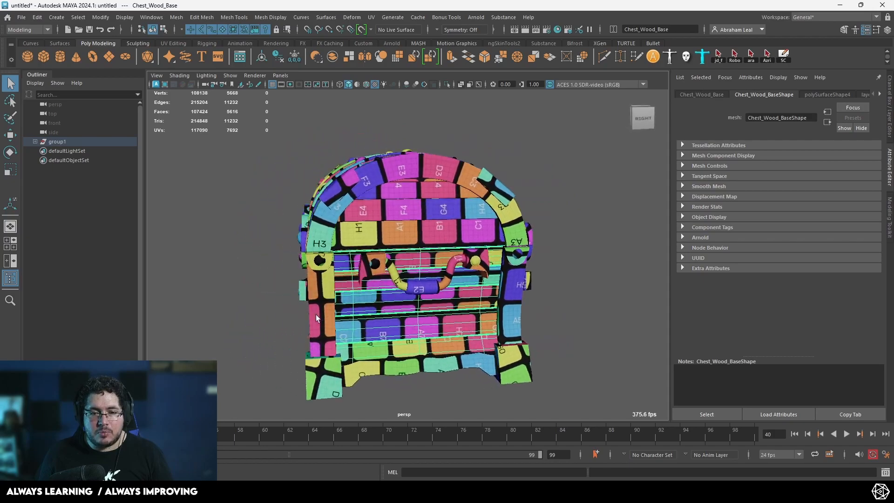
Step: Open the UV Editor, move its window clear of the chest and return the wooden base to object mode
left_click(367, 20)
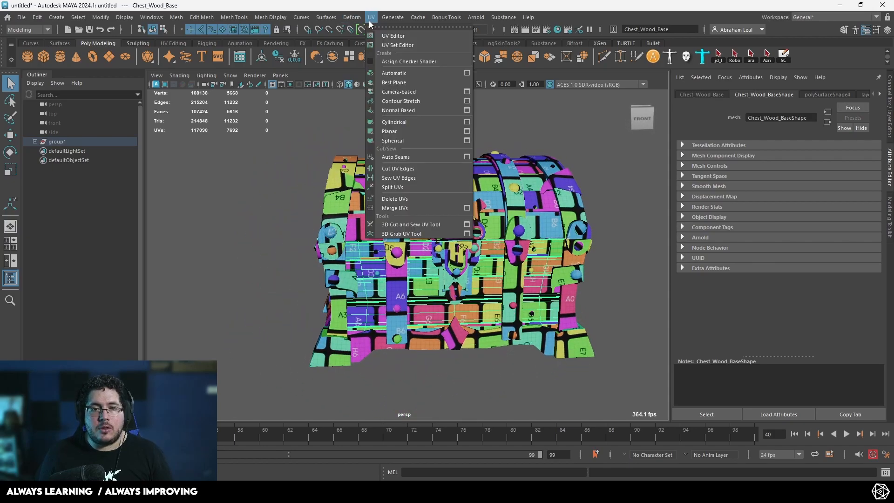
left_click(393, 37)
scroll(479, 230, "down", 3)
right_click_drag(466, 230, 427, 217)
scroll(429, 212, "down", 2)
left_click_drag(507, 101, 527, 445)
scroll(577, 173, "down", 4)
left_click_drag(577, 173, 335, 333)
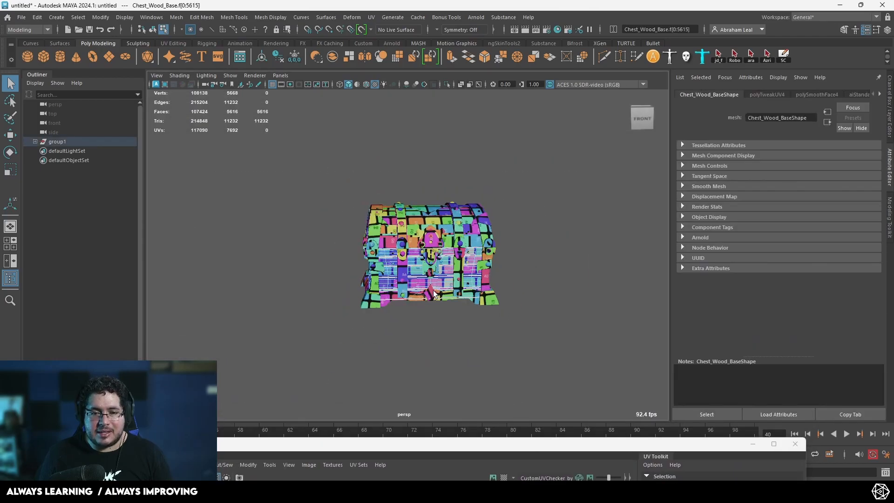
right_click_drag(489, 195, 545, 166)
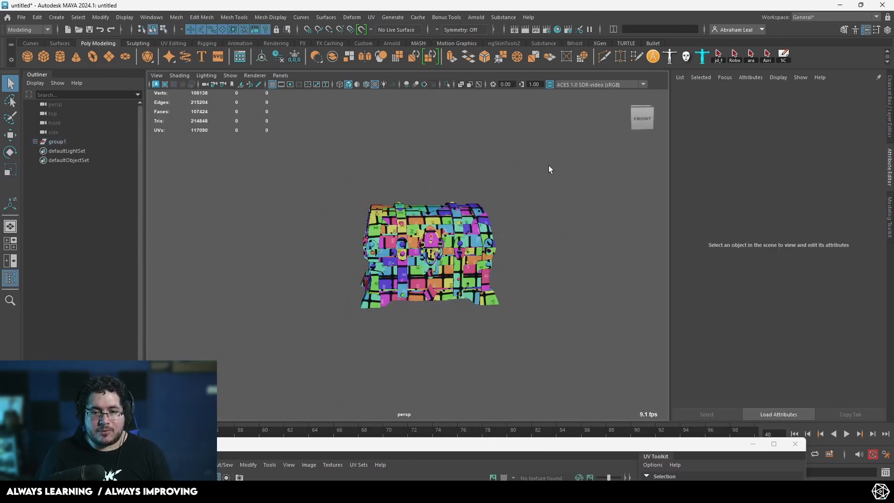
Step: Examine the combined UV layout of all the treasure chest's pieces in the UV Editor
left_click_drag(423, 447, 382, 75)
scroll(375, 160, "up", 7)
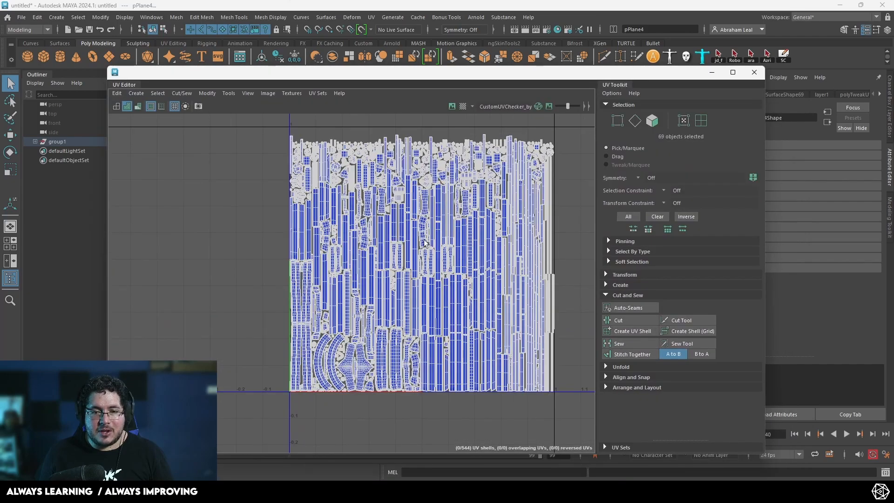
scroll(495, 291, "down", 6)
scroll(443, 234, "up", 4)
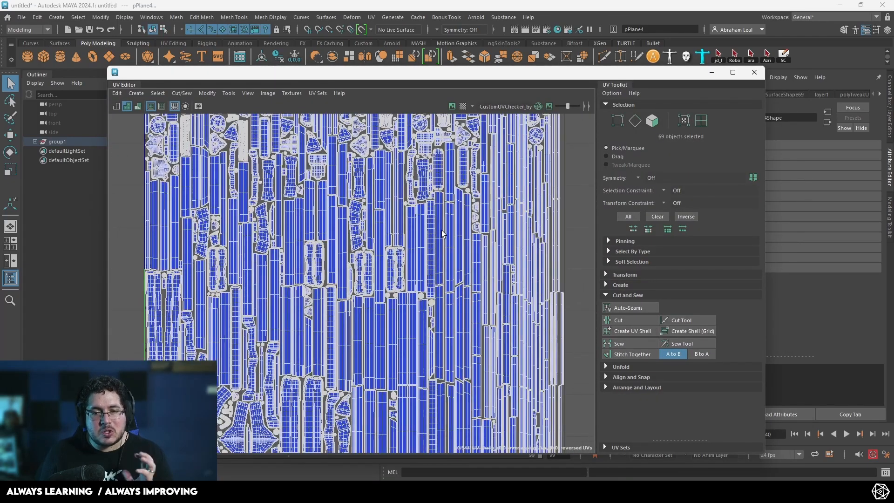
scroll(450, 235, "down", 3)
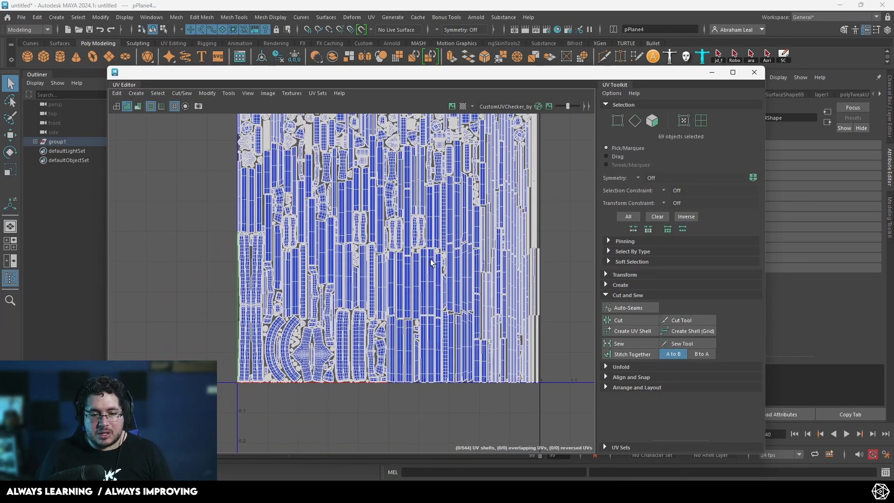
Step: Close the UV Editor, clear the selection and inspect the checker texture on the chest from another angle
left_click(754, 73)
right_click_drag(481, 188, 531, 156)
left_click(531, 156)
scroll(532, 225, "up", 5)
left_click_drag(532, 225, 385, 229, "alt")
scroll(385, 229, "down", 2)
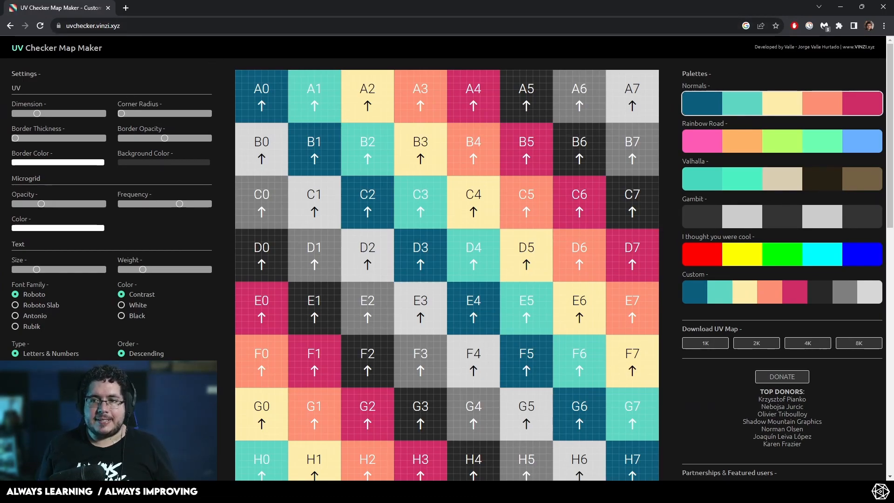
Step: In the browser's UV Checker Map Maker, load the rainbow preset with rounded squares and download the map at 4K
scroll(791, 204, "down", 4)
scroll(791, 204, "up", 4)
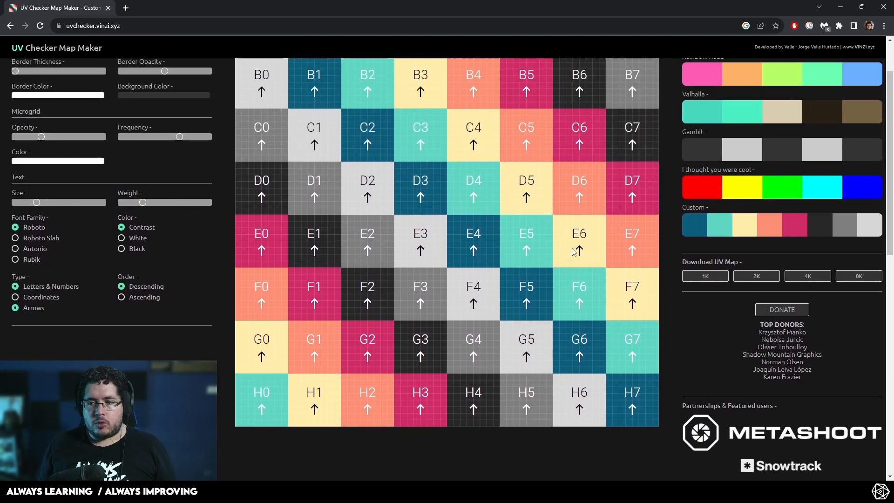
scroll(513, 242, "down", 10)
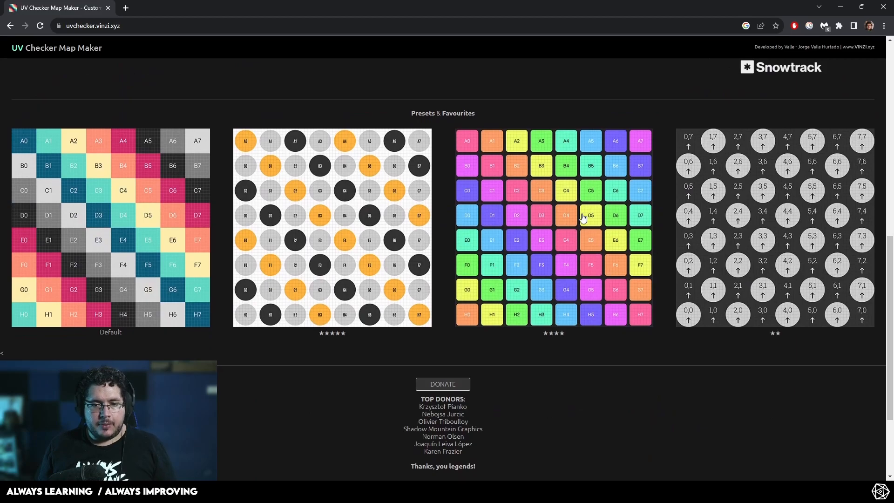
scroll(584, 223, "up", 7)
scroll(605, 311, "down", 7)
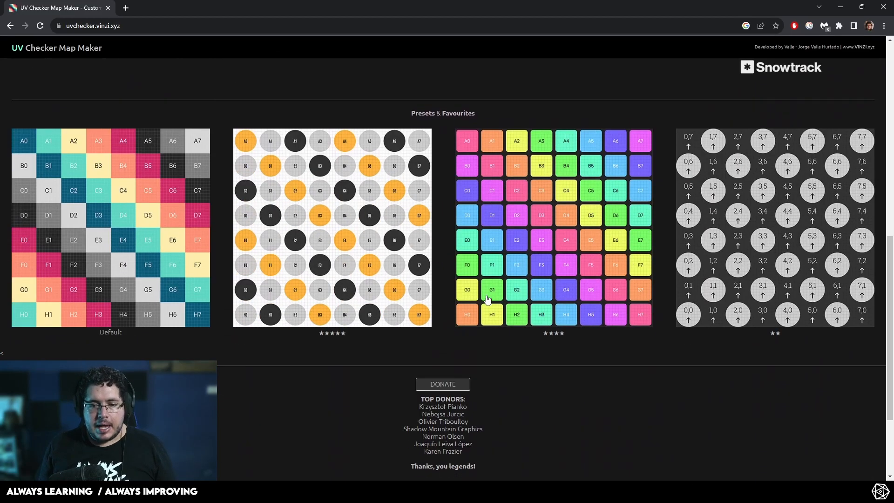
scroll(601, 284, "up", 5)
scroll(600, 283, "up", 5)
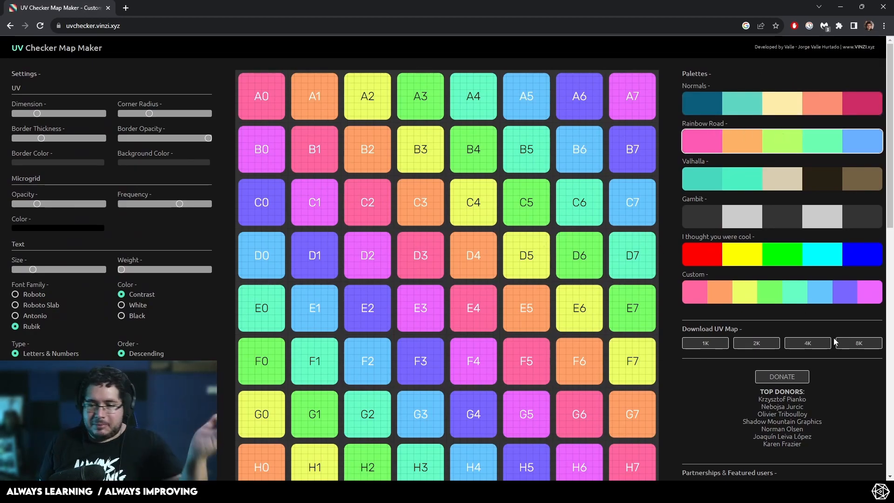
left_click(795, 347)
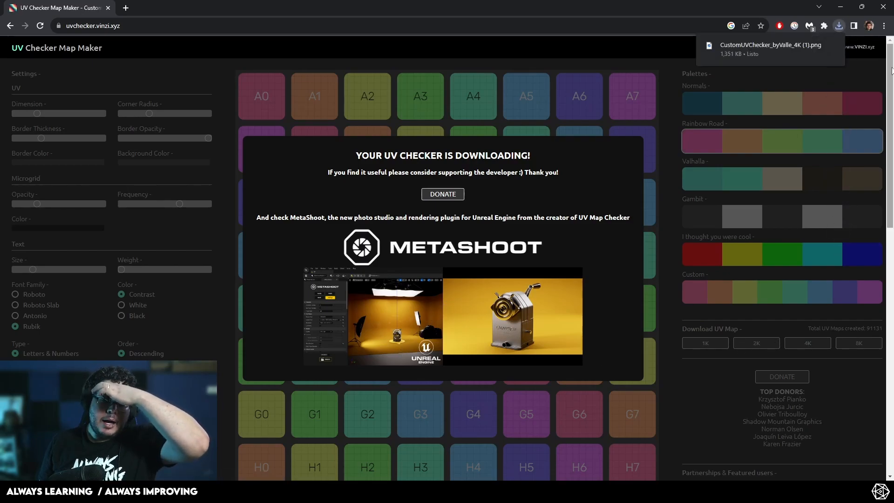
Step: Locate the downloaded checker PNG, look for it in the project's sourceimages folder and return to Maya
left_click(813, 47)
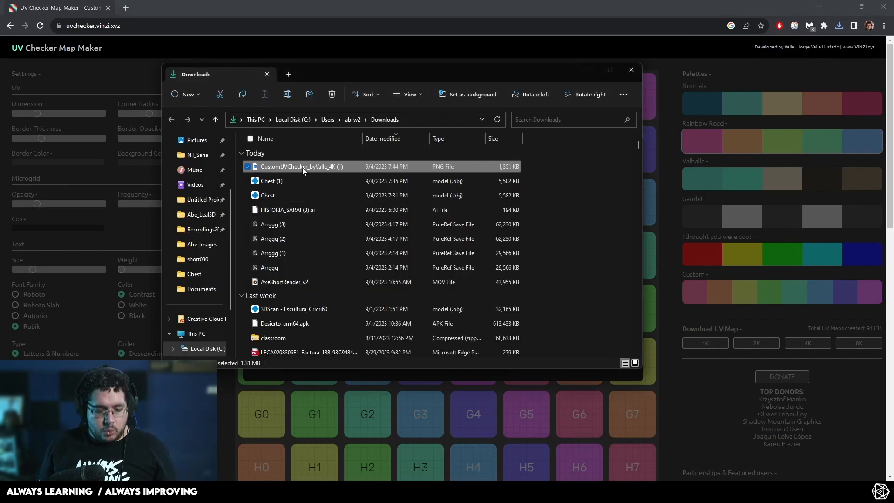
left_click(202, 249)
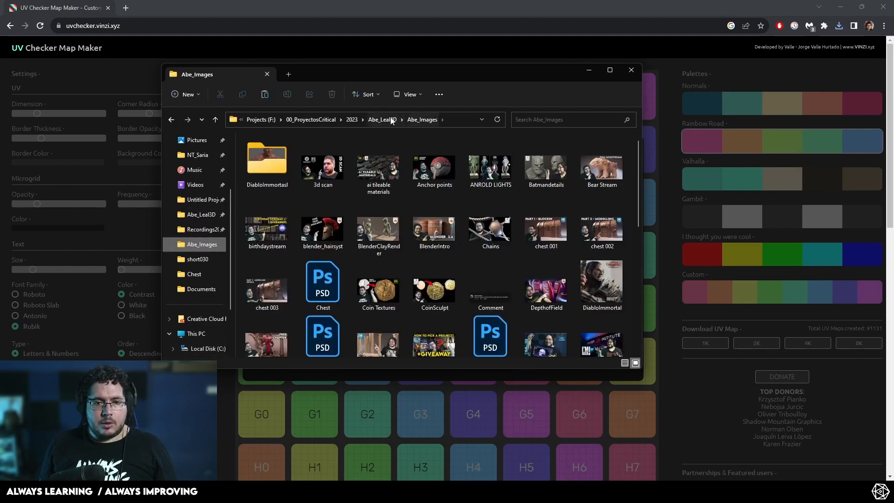
left_click(392, 120)
scroll(302, 337, "down", 2)
scroll(294, 326, "down", 1)
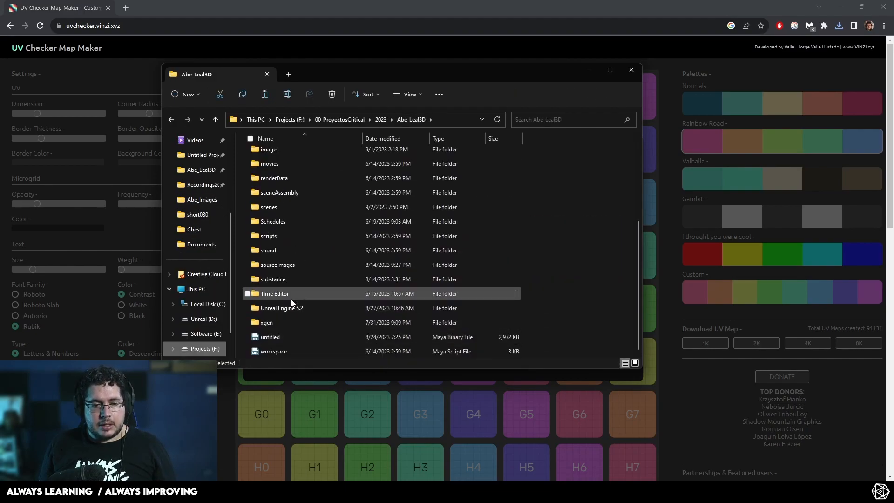
double_click(279, 264)
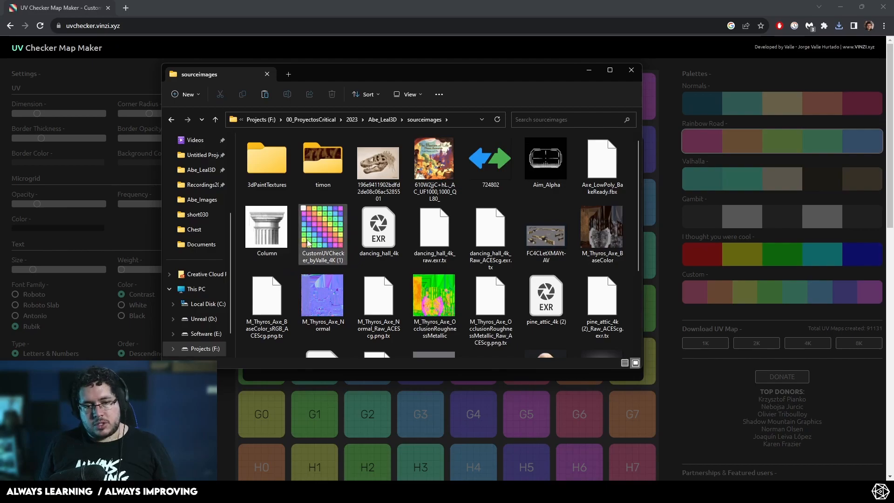
left_click(588, 70)
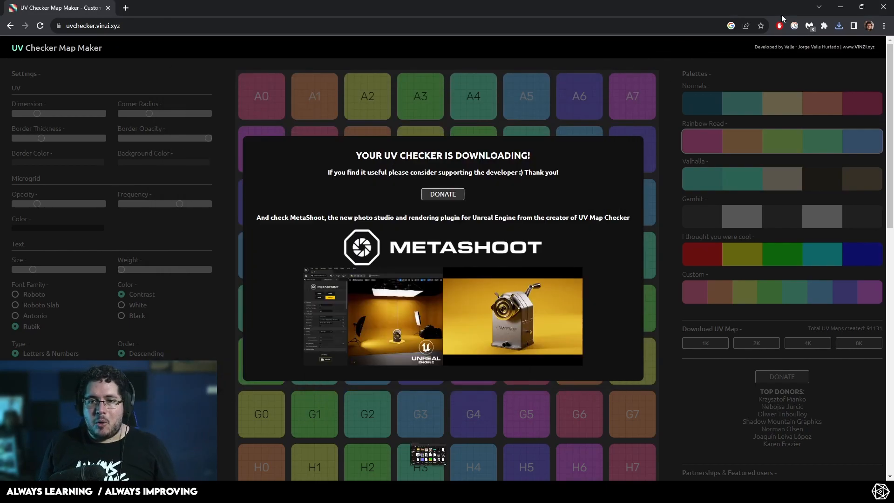
left_click(841, 7)
Step: Create a polygon sphere, then move it beside the chest and raise it above lid height
left_click_drag(621, 218, 613, 211, "alt")
right_click_drag(613, 211, 146, 102, "alt")
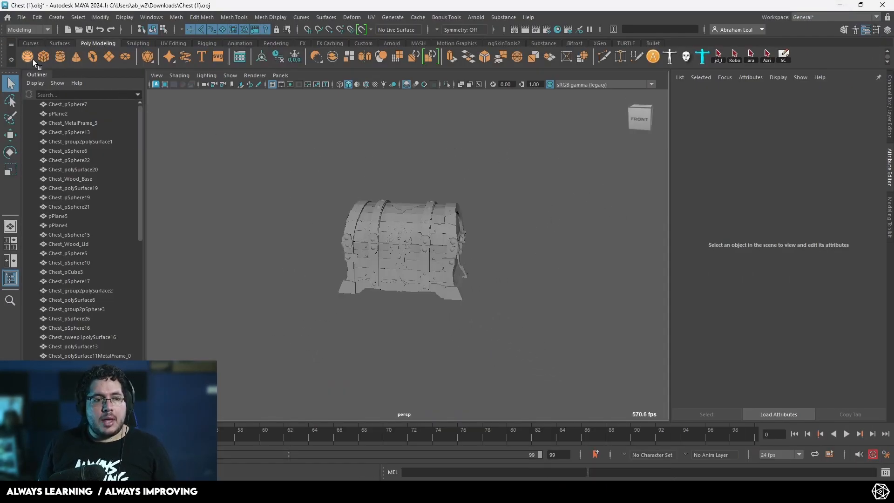
right_click_drag(539, 328, 443, 299, "shift")
key("r")
key("w")
left_click_drag(406, 282, 562, 295)
left_click_drag(517, 240, 518, 129)
Step: Assign a new Arnold aiStandardSurface material to the sphere
right_click(523, 166)
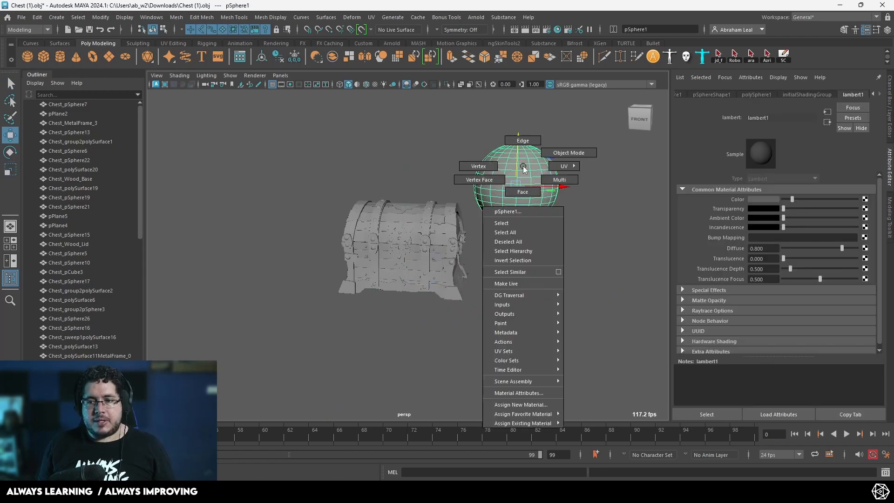
left_click(524, 405)
left_click(320, 245)
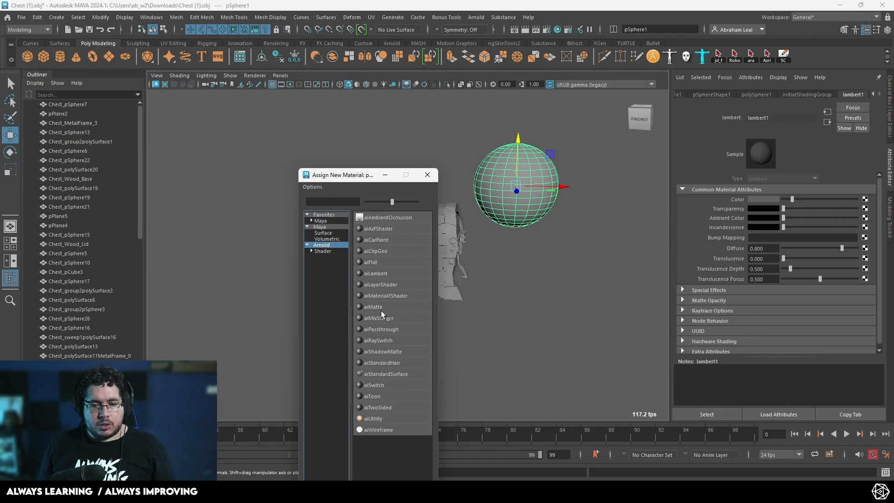
left_click(399, 375)
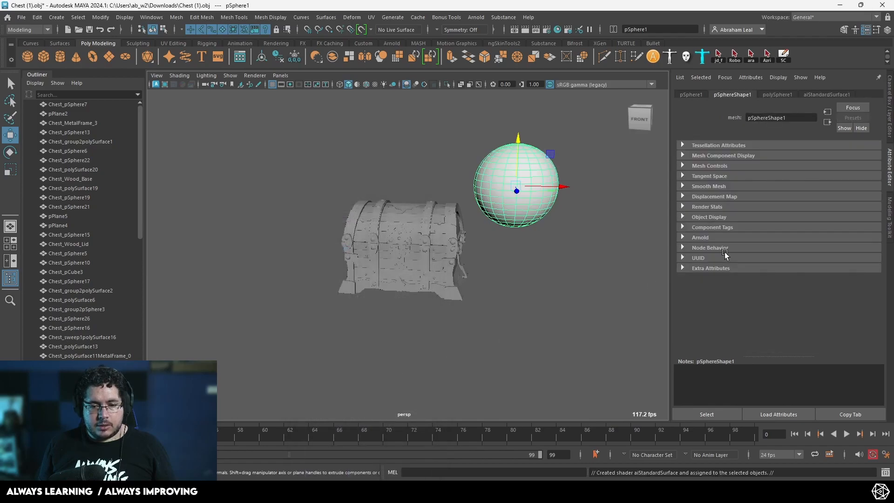
Step: Connect a File texture to the material's base color and load CustomUVChecker_byValle_4K (1).png from sourceimages
left_click(839, 95)
left_click(865, 213)
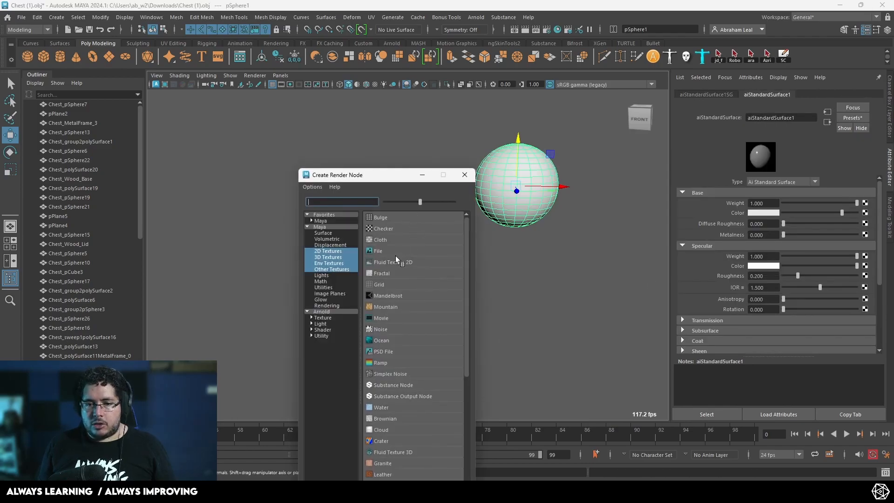
left_click(402, 250)
left_click(866, 220)
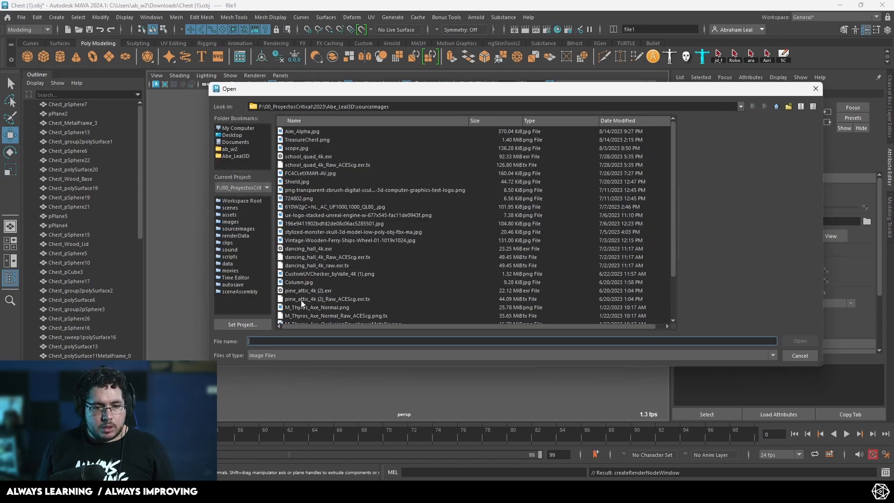
left_click(323, 274)
left_click(802, 342)
Step: Turn on textured display in the viewport and frame the sphere with the chest
right_click_drag(535, 216, 568, 245, "alt")
key("6")
left_click_drag(568, 245, 553, 271, "alt")
right_click_drag(552, 271, 571, 273, "alt")
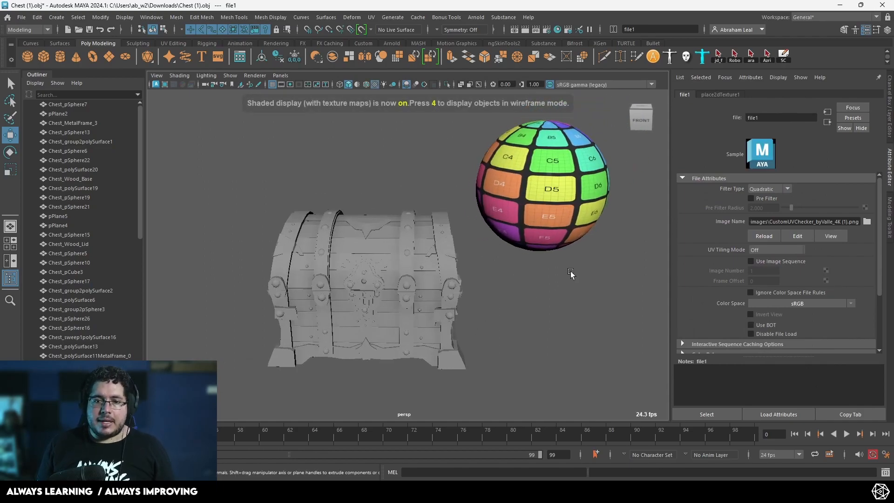
Step: Select the sphere and examine how the checker squares wrap around it
left_click_drag(571, 273, 463, 303, "alt")
right_click_drag(463, 304, 474, 277, "alt")
left_click_drag(474, 277, 419, 280, "alt")
left_click(444, 242)
left_click_drag(444, 243, 515, 237, "alt")
right_click_drag(515, 237, 549, 273, "alt")
mouse_move(549, 271)
left_mouse_down("alt")
mouse_move(434, 171)
mouse_move(515, 260)
mouse_move(549, 260)
left_mouse_up("alt")
right_click_drag(549, 260, 539, 240, "alt")
left_click_drag(538, 242, 442, 179, "alt")
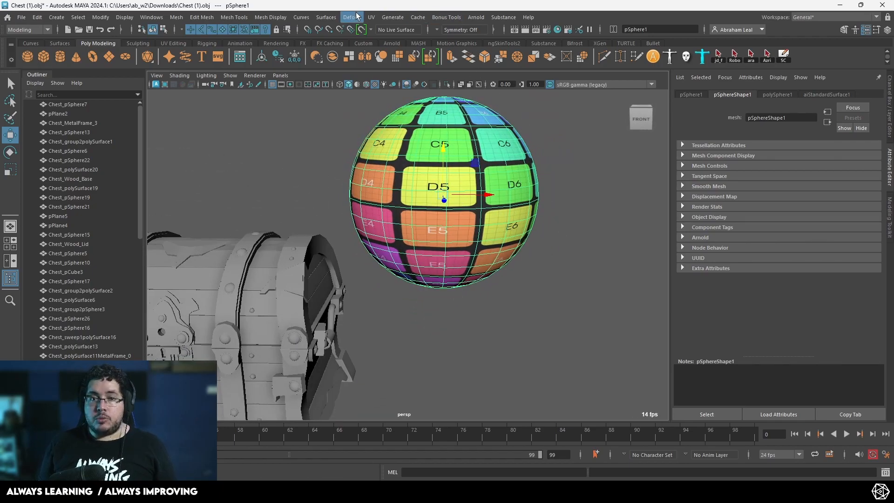
Step: Unfold the sphere's whole UV shell in the UV Editor, then minimize the editor
left_click(373, 18)
left_click(389, 32)
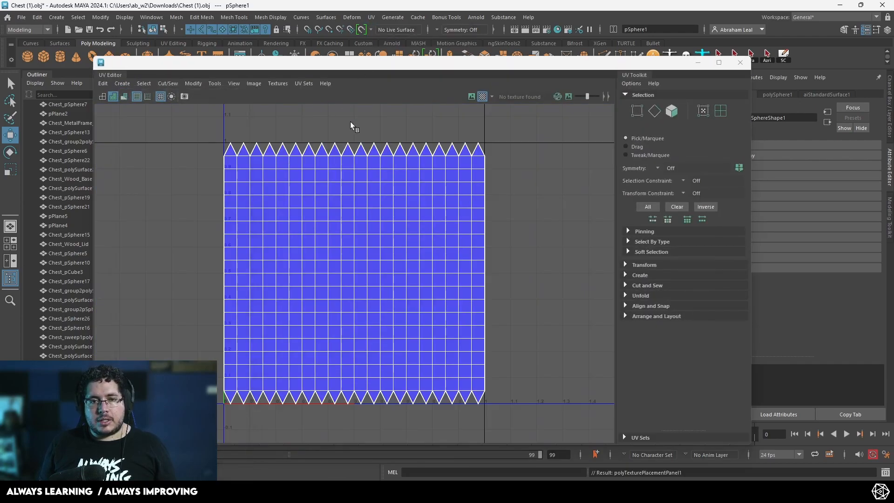
right_click_drag(369, 171, 351, 144)
left_click_drag(474, 134, 259, 318)
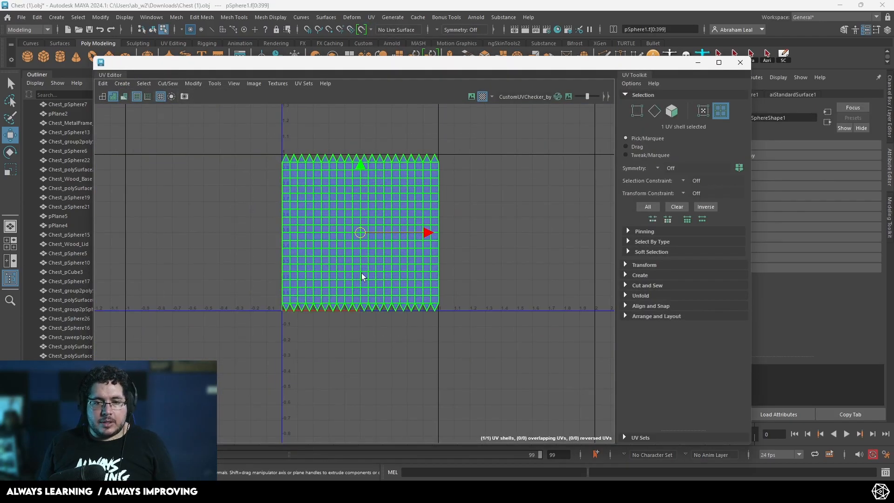
key("ctrl+u")
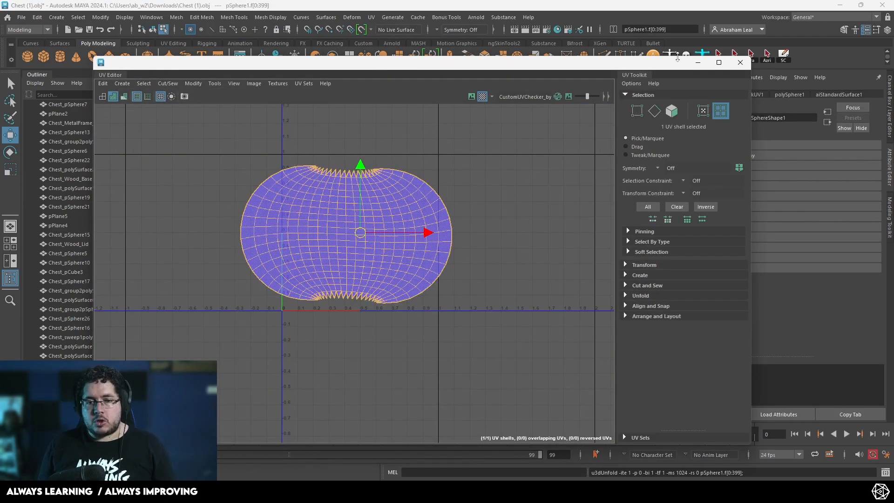
left_click(695, 64)
Step: Return the sphere to object mode and inspect the unfolded UVs' checker pattern around its surface
left_click_drag(542, 215, 514, 203, "alt")
right_click_drag(507, 200, 553, 187)
left_click(557, 219)
left_click_drag(557, 220, 677, 223, "alt")
left_click_drag(406, 177, 551, 230, "alt")
left_click(491, 203)
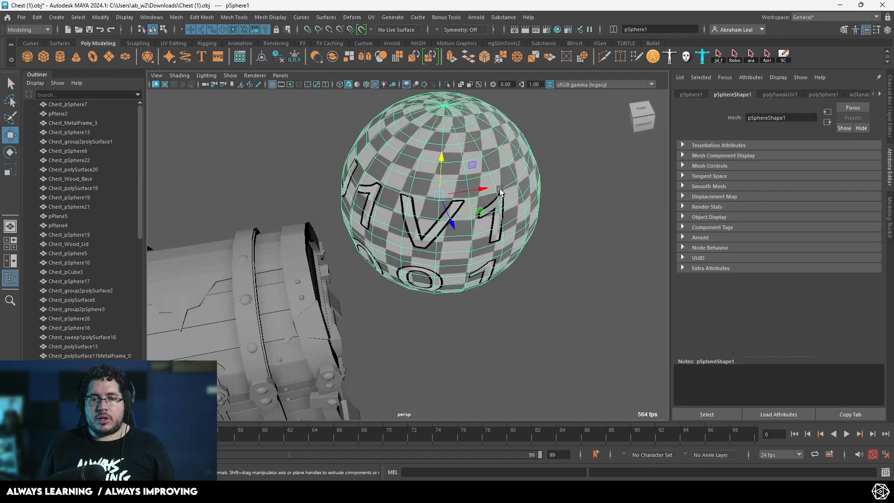
right_click_drag(459, 161, 457, 132)
double_click(437, 132)
left_click_drag(454, 205, 464, 185, "alt")
double_click(439, 253)
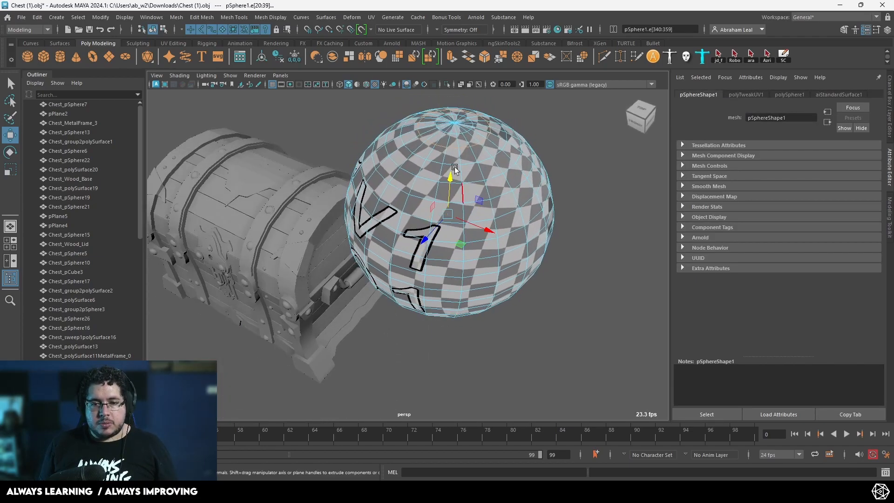
left_click(371, 17)
right_click_drag(535, 223, 599, 190)
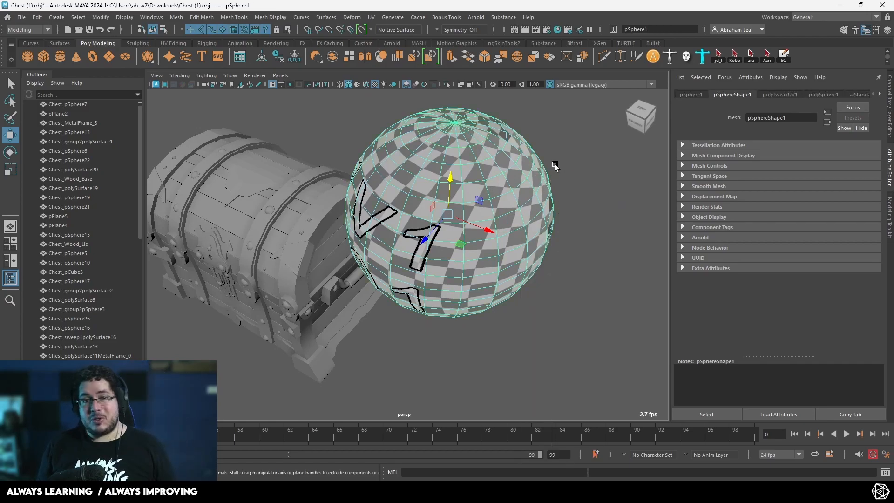
Step: Delete all of the sphere's existing UVs
left_click_drag(546, 169, 510, 134, "alt")
left_click(470, 19)
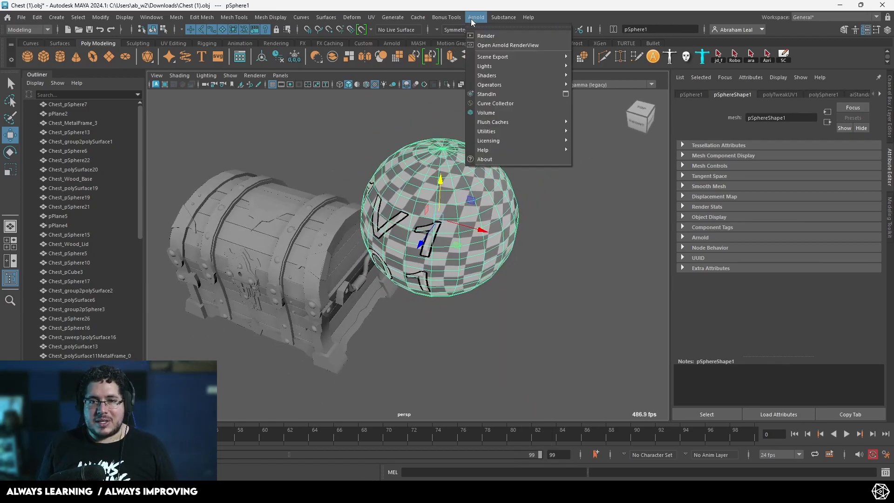
left_click(371, 18)
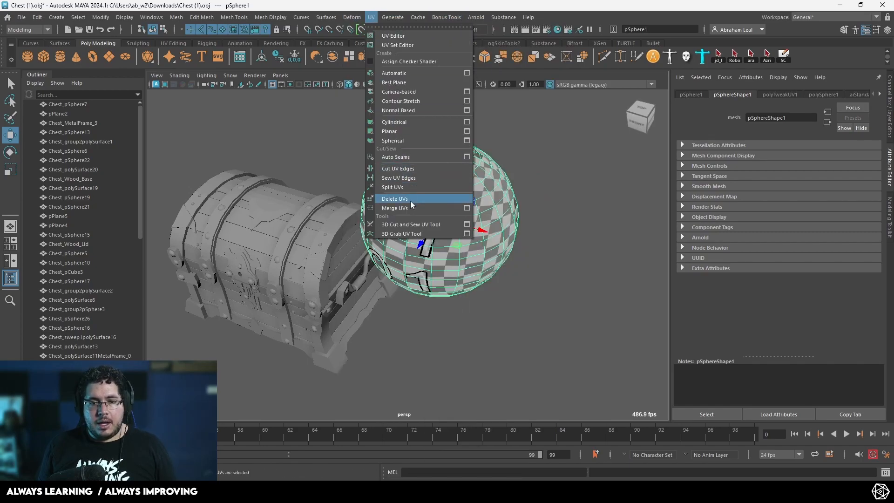
left_click(411, 199)
Step: Create a camera-based UV projection on the sphere and return it to object mode
left_click(371, 19)
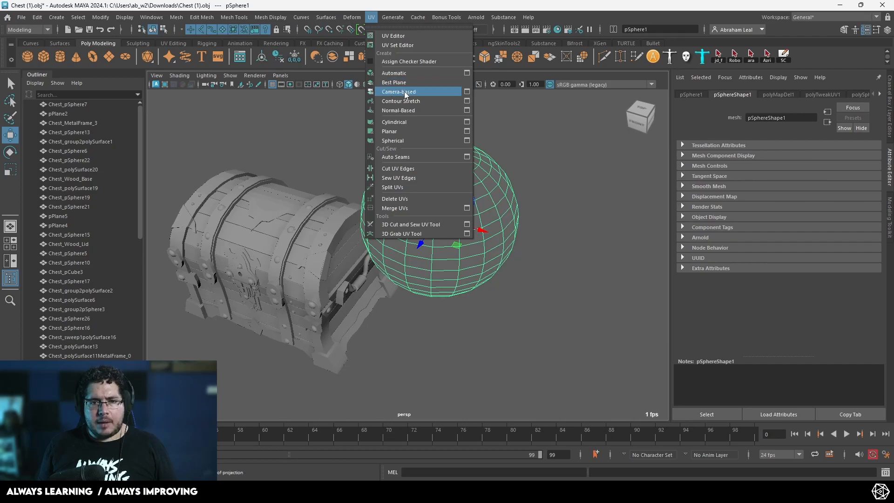
left_click(405, 92)
right_click_drag(457, 173, 526, 138)
Step: Reselect the sphere and examine the camera-projected checker pattern up close from a different angle
left_click_drag(501, 219, 512, 200, "alt")
left_click(547, 199)
left_click(475, 204)
scroll(446, 194, "up", 2)
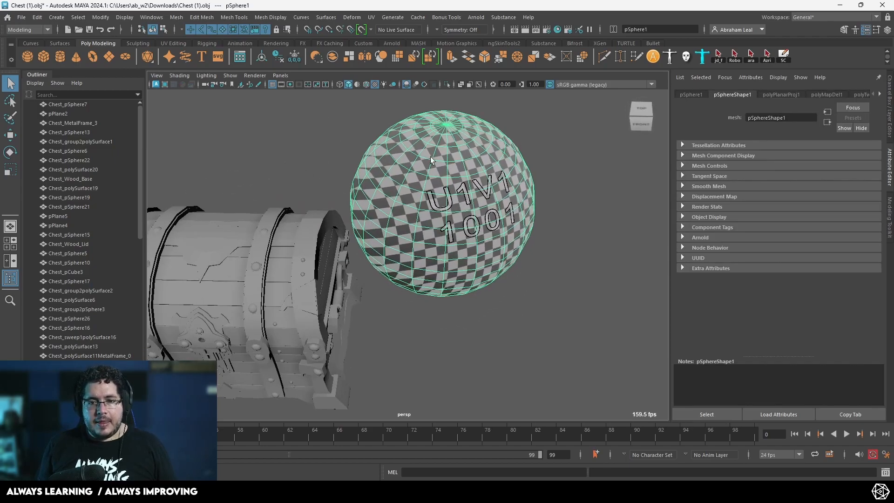
Step: Cut the sphere's UVs around the top cap, the bottom cap and along one vertical seam, and return to object mode
left_click(370, 17)
left_click(395, 224)
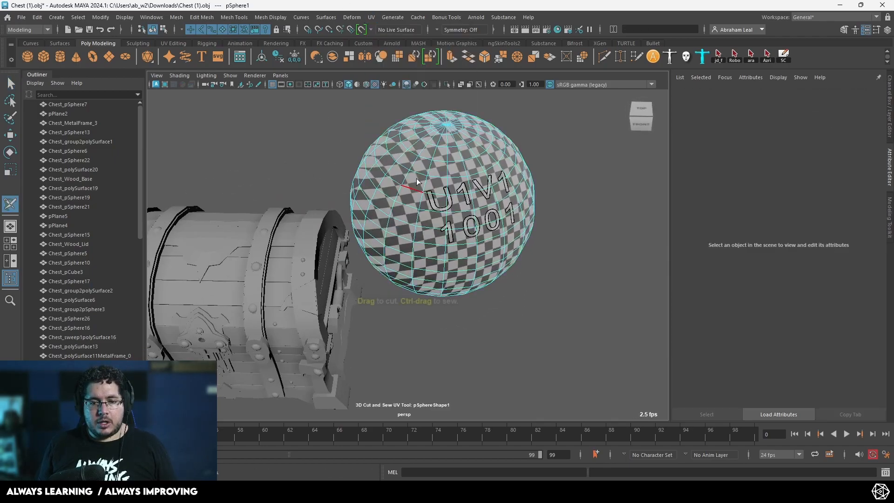
left_click(443, 150)
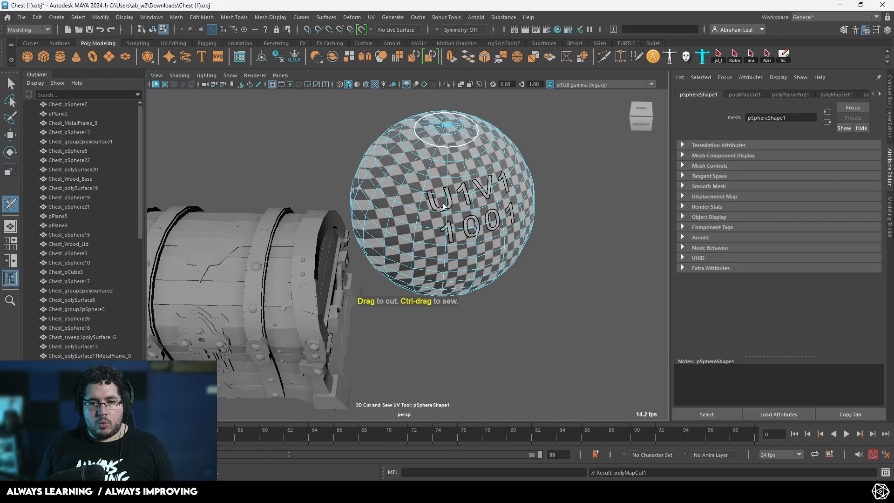
left_click_drag(443, 149, 423, 148, "alt")
double_click(440, 246)
left_click_drag(440, 245, 482, 172, "alt")
double_click(389, 192)
key("q")
right_click_drag(483, 172, 528, 158)
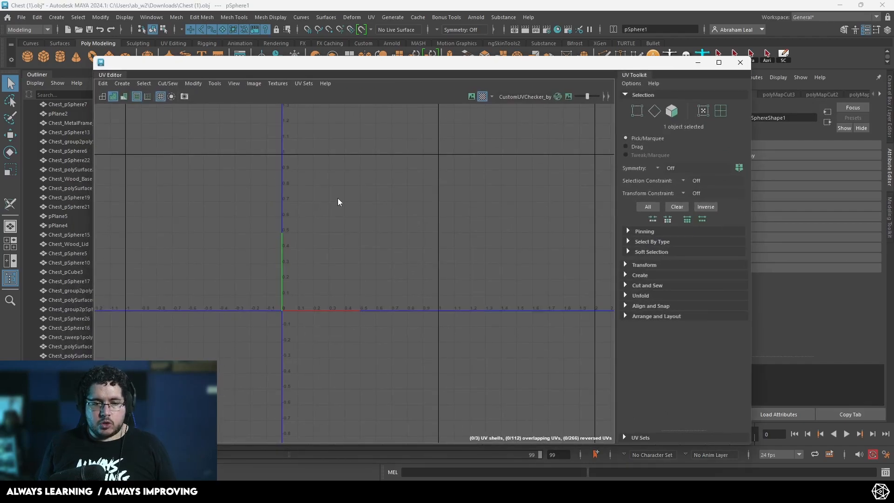
Step: Unfold all three of the sphere's UV shells and lay them out in the UV Editor
right_click_drag(338, 200, 396, 172)
left_click_drag(465, 133, 219, 361)
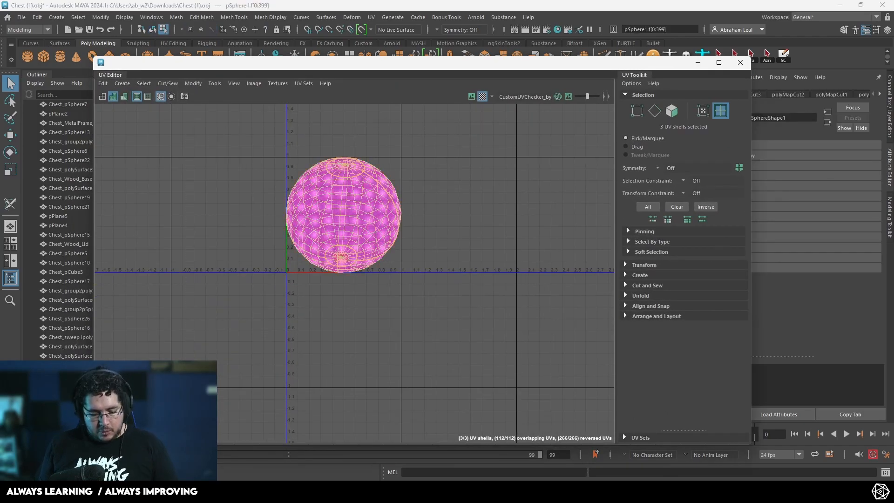
key("ctrl+u")
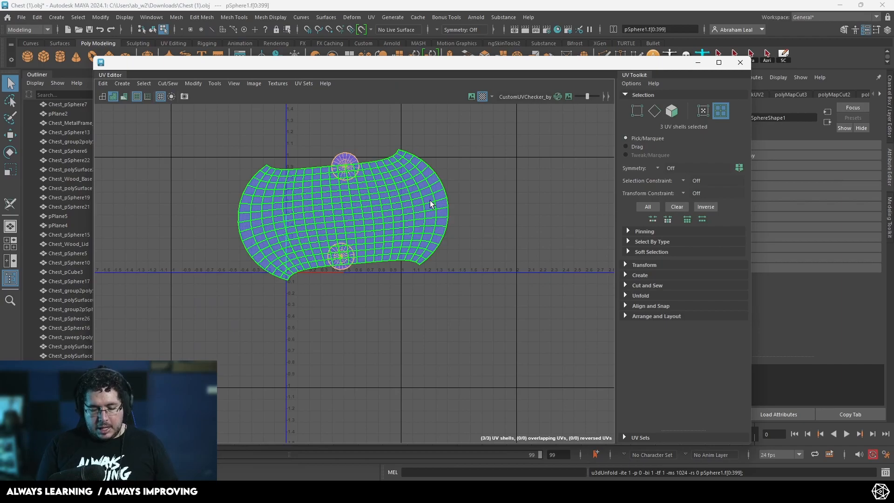
key("ctrl+l")
left_click(427, 200)
left_click(698, 63)
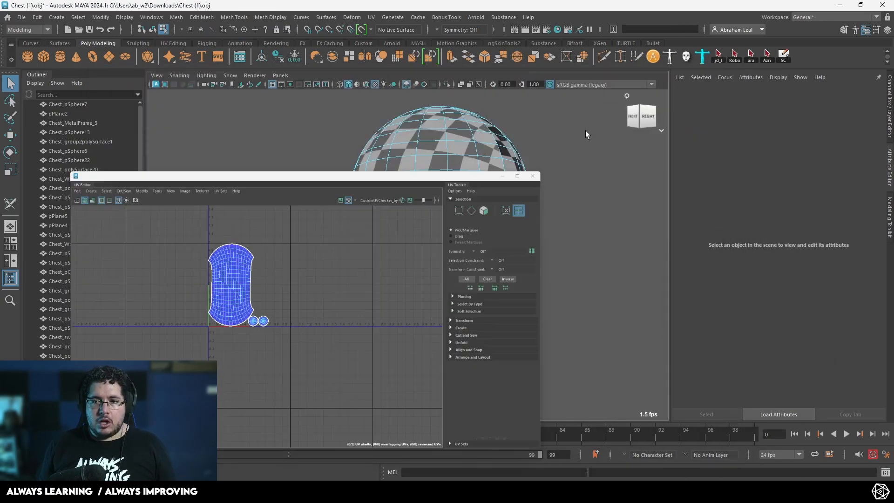
Step: Check the unfolded pattern on the sphere, and rotate its large middle UV shell to a horizontal orientation
right_click_drag(508, 182, 536, 158)
mouse_move(454, 212)
left_mouse_down("alt")
mouse_move(505, 228)
mouse_move(540, 278)
mouse_move(543, 207)
mouse_move(620, 214)
mouse_move(398, 192)
mouse_move(447, 205)
mouse_move(425, 241)
mouse_move(530, 222)
mouse_move(474, 210)
mouse_move(489, 188)
mouse_move(517, 189)
mouse_move(454, 214)
left_mouse_up("alt")
left_click(476, 188)
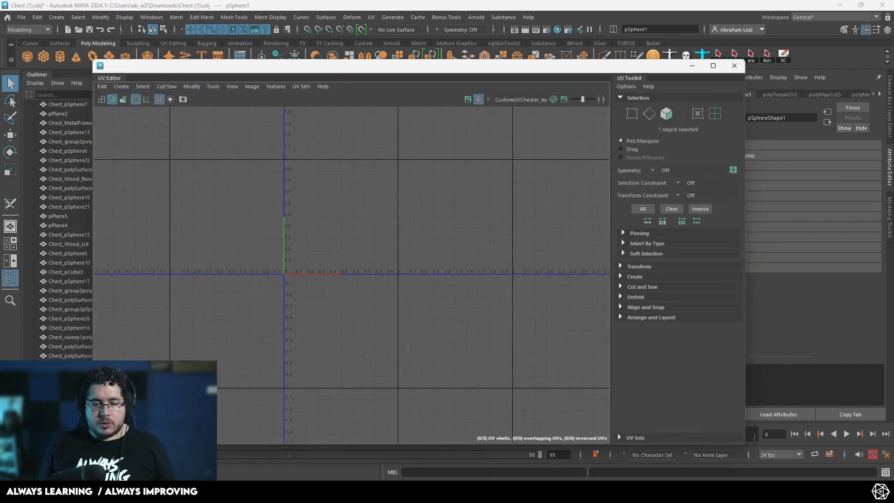
right_click_drag(462, 192, 421, 177)
left_click(334, 205)
left_click_drag(378, 187, 294, 170)
left_click_drag(354, 171, 355, 168)
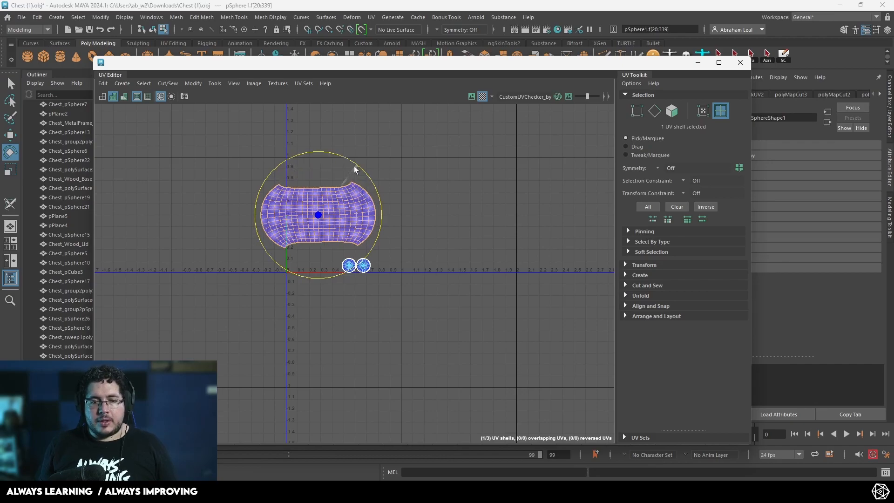
Step: Apply a cylindrical UV projection to the sphere's middle band and extend its sweep around the sphere
left_click(371, 17)
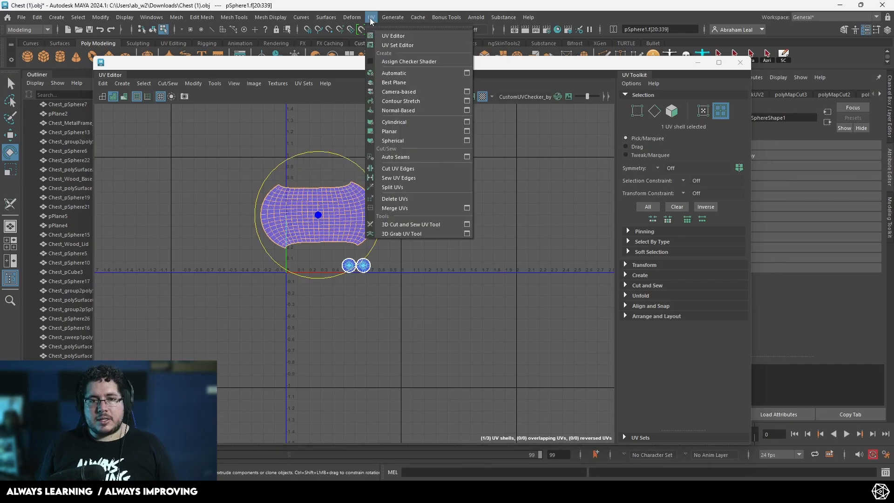
left_click(402, 123)
left_click(699, 62)
left_click_drag(447, 201, 291, 225, "alt")
scroll(298, 238, "down", 2)
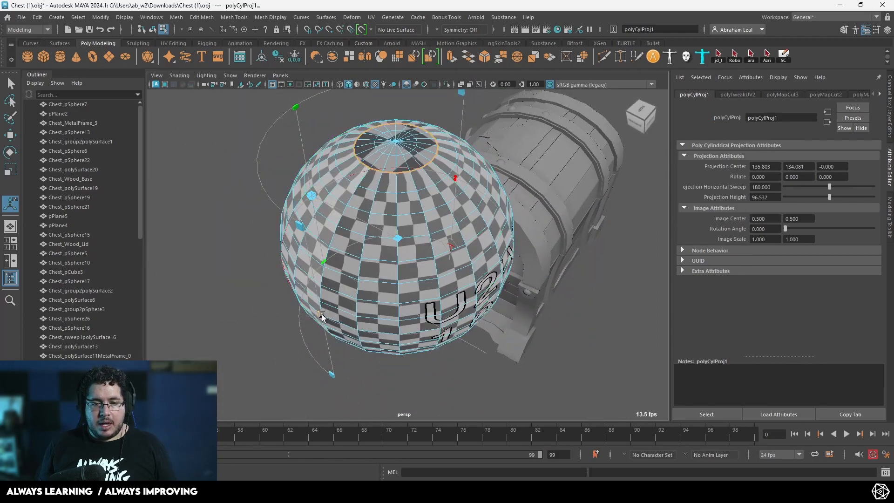
left_click_drag(322, 315, 530, 237)
left_click_drag(382, 316, 503, 219, "alt")
Step: Scale the middle band's UV shell down vertically so that the checker squares look even on the sphere
key("alt+Tab")
right_click_drag(391, 231, 325, 194)
left_click(325, 194)
key("r")
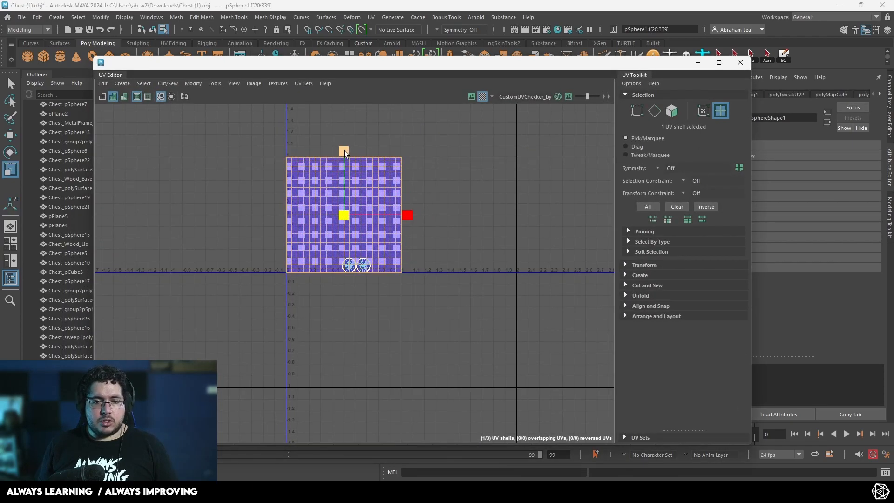
left_click_drag(344, 153, 349, 190)
left_click_drag(409, 78, 383, 276)
left_click_drag(325, 350, 324, 347)
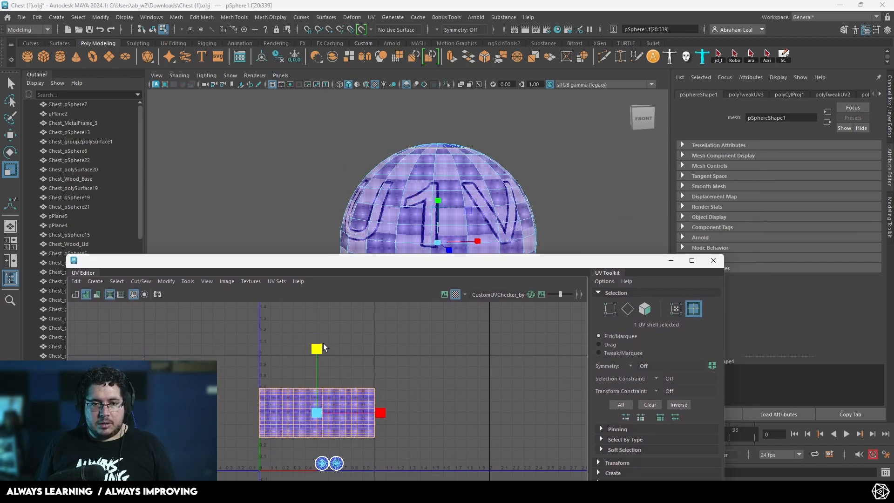
Step: Show the sphere textured in object mode, inspect its checker pattern, and close the UV Editor
left_click(559, 227)
key("6")
right_click_drag(526, 213, 574, 199)
left_click(603, 198)
left_click_drag(559, 196, 527, 214, "alt")
right_click_drag(527, 214, 469, 154, "alt")
left_click_drag(469, 154, 536, 228, "alt")
left_click(714, 260)
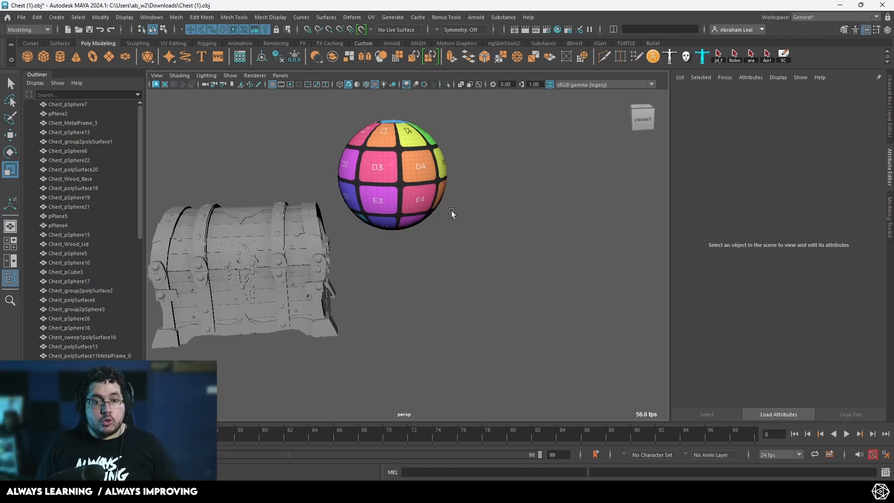
Step: Delete the test sphere and bring the treasure chest into full view
left_click(426, 205)
key("Delete")
middle_click_drag(398, 251, 469, 239, "alt")
right_click_drag(469, 239, 507, 327, "alt")
left_click_drag(507, 328, 409, 292, "alt")
right_click_drag(409, 291, 514, 332, "alt")
left_click_drag(514, 333, 553, 329, "alt")
right_click_drag(553, 329, 485, 298, "alt")
left_click_drag(353, 265, 458, 254, "alt")
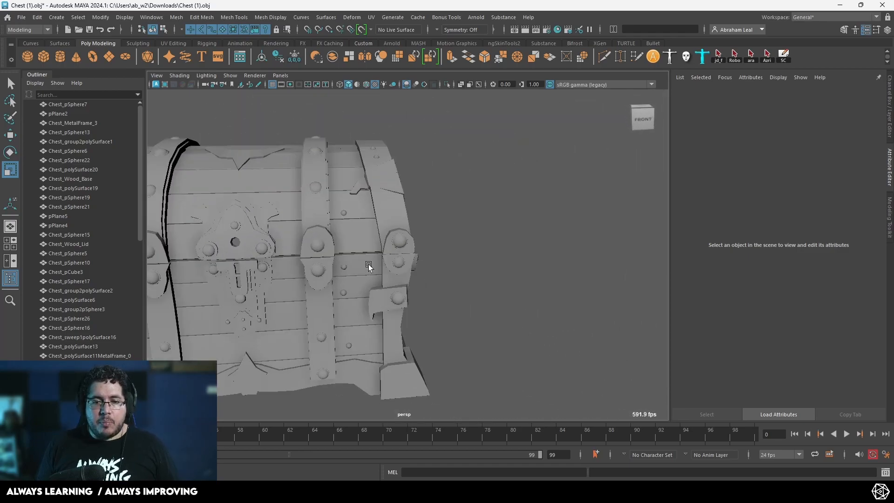
right_click_drag(459, 254, 390, 225, "alt")
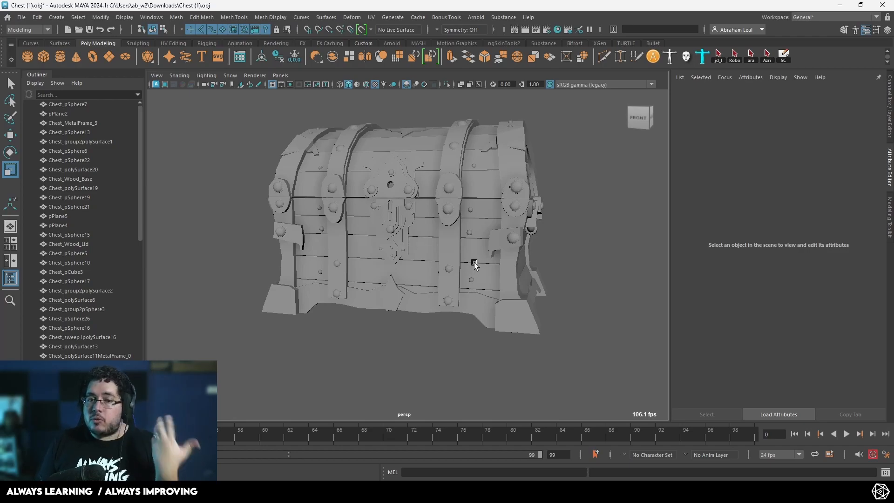
Step: Isolate the rivet on the chest's front metal strap, check its faces, and show the whole chest again
scroll(473, 259, "up", 6)
scroll(450, 306, "up", 1)
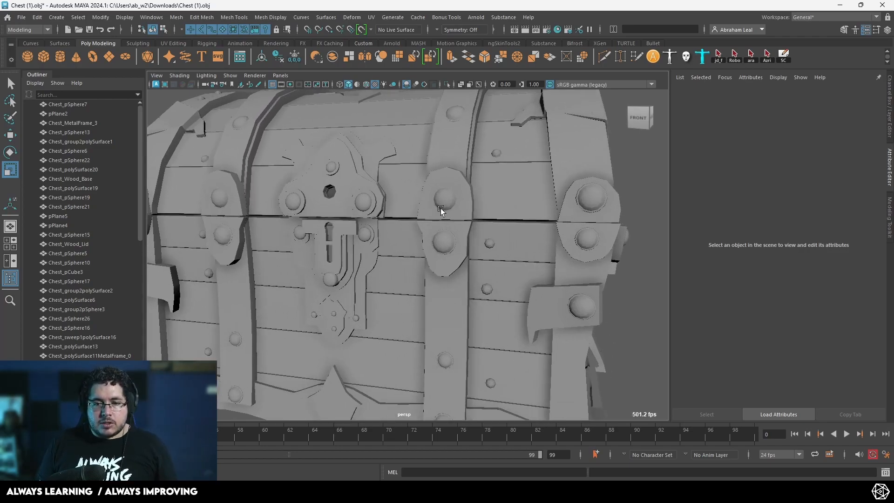
left_click(439, 204)
left_click(445, 84)
middle_click_drag(465, 190, 505, 182, "alt")
scroll(488, 191, "down", 1)
right_click_drag(487, 200, 487, 233)
left_click_drag(381, 109, 136, 279)
key("Delete")
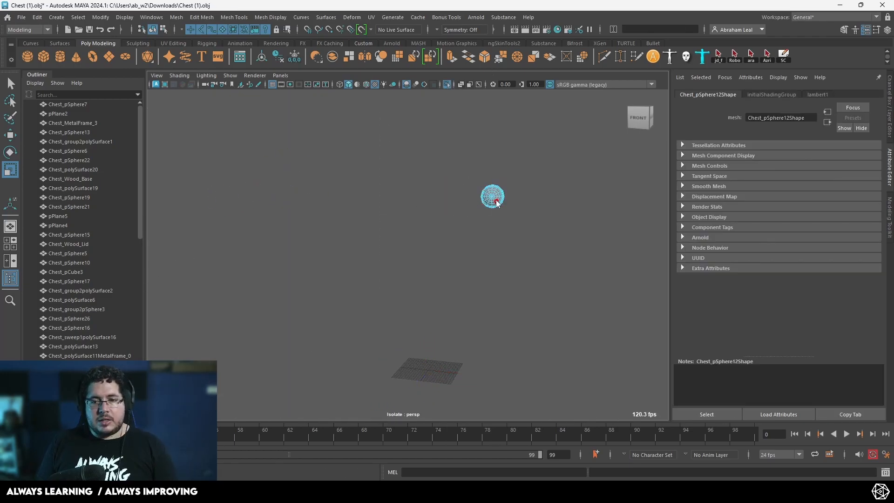
left_click(474, 213)
left_click(494, 193)
left_click(446, 85)
Step: Select every piece of the treasure chest and combine them into a single mesh
scroll(466, 196, "down", 4)
left_click_drag(466, 195, 458, 220, "alt")
right_click_drag(461, 182, 496, 168)
left_click_drag(533, 135, 229, 446)
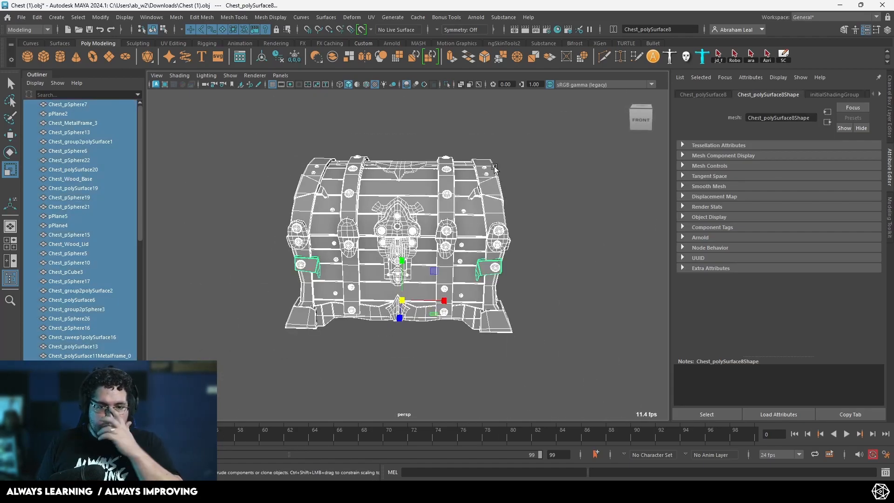
left_click(177, 17)
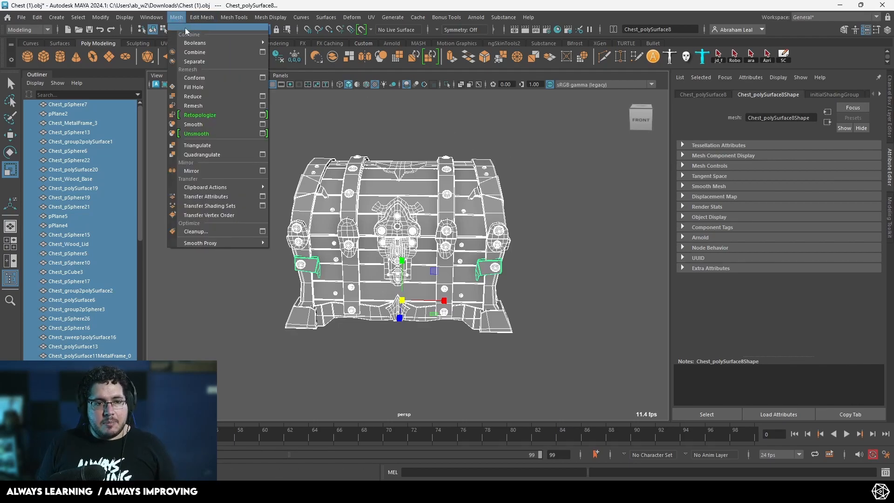
left_click(201, 61)
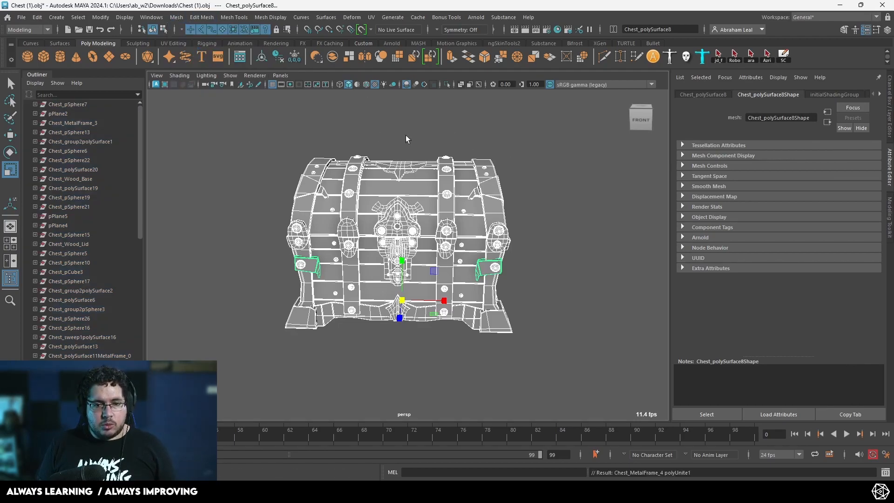
Step: Select the faces on the left half of the combined chest in the front view
key("space")
scroll(441, 180, "down", 7)
left_click(422, 170)
right_click_drag(420, 168, 424, 198)
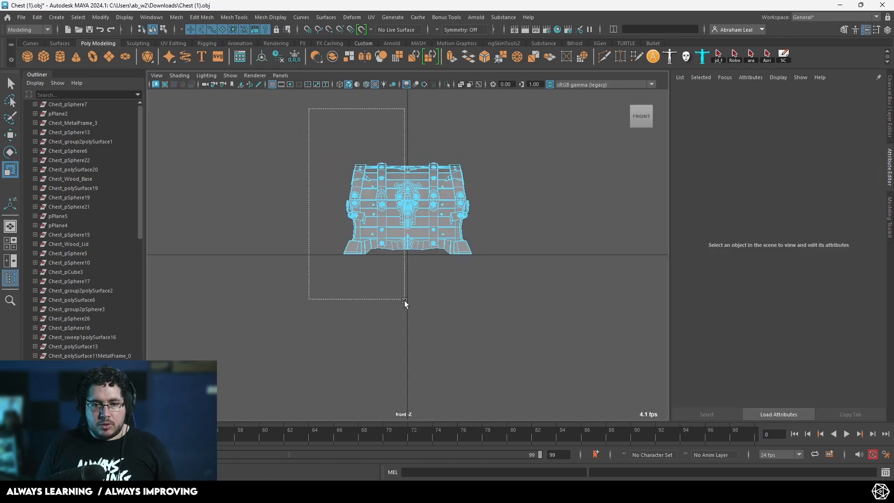
left_click_drag(406, 300, 321, 142)
Step: Deselect stray faces along the centre line at the chest's base and on the small lower lock plate
scroll(431, 166, "up", 5)
scroll(422, 312, "up", 2)
middle_click_drag(431, 166, 412, 263, "alt")
scroll(434, 212, "down", 2)
scroll(446, 168, "down", 1)
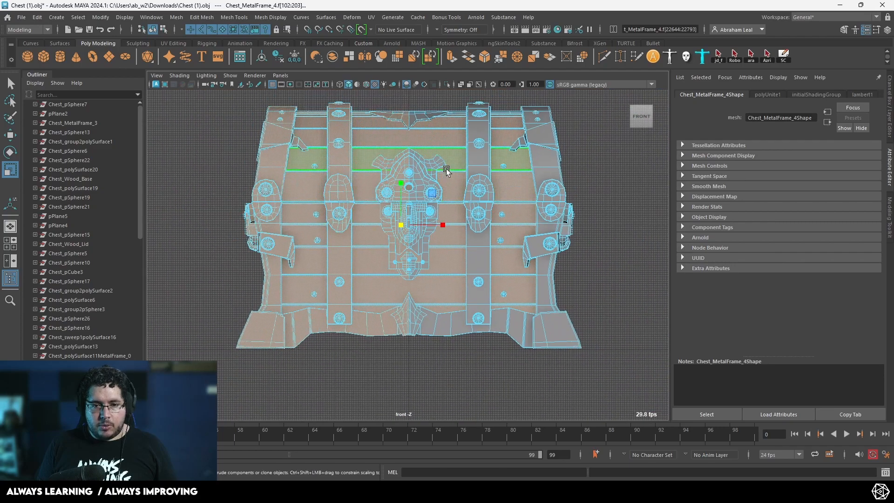
left_click_drag(412, 376, 409, 377, "ctrl")
scroll(399, 136, "up", 7)
scroll(414, 260, "up", 5)
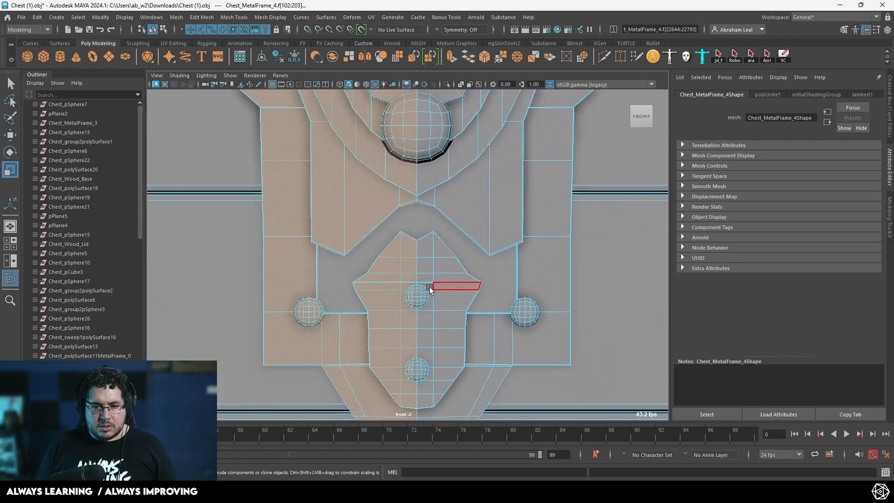
scroll(443, 292, "up", 2)
middle_click_drag(431, 325, 432, 242, "alt")
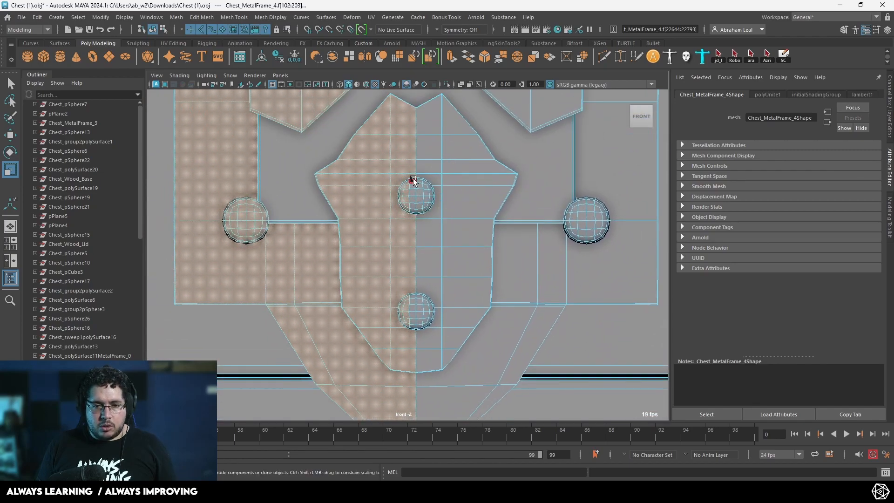
left_click_drag(405, 223, 395, 226, "ctrl")
Step: Check the face selection along the lock and lid's centre line, and deselect stray faces on the right half
scroll(400, 325, "down", 5)
middle_click_drag(412, 292, 403, 113, "alt")
middle_click_drag(413, 161, 423, 438, "alt")
middle_click_drag(439, 184, 430, 465, "alt")
middle_click_drag(415, 205, 422, 270, "alt")
scroll(423, 262, "up", 1)
scroll(423, 263, "up", 2)
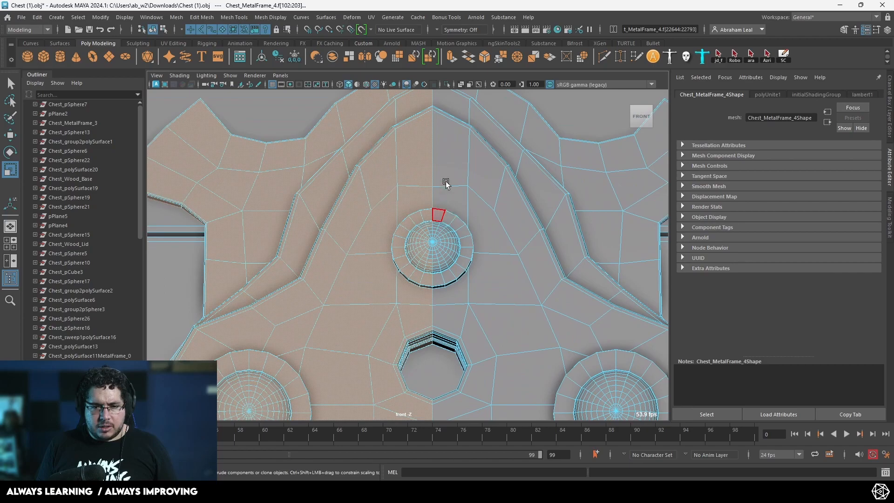
scroll(444, 247, "up", 2)
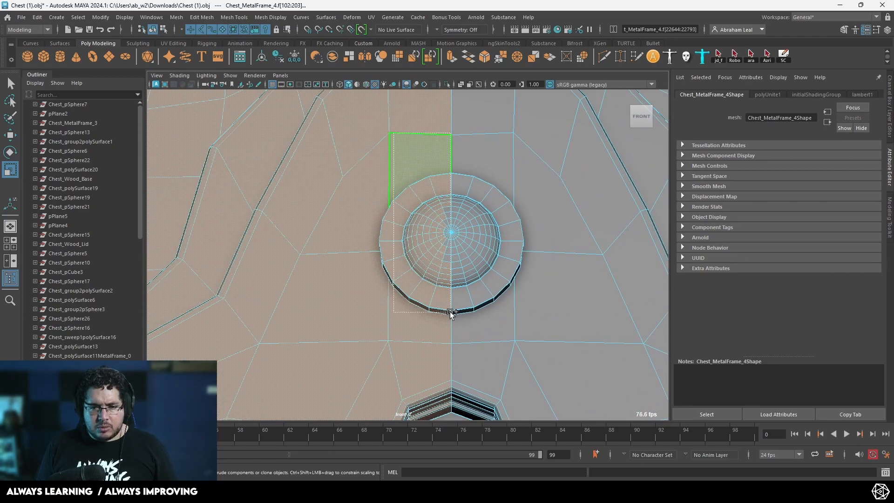
scroll(440, 186, "up", 2)
scroll(400, 267, "down", 6)
middle_click_drag(405, 180, 389, 383, "alt")
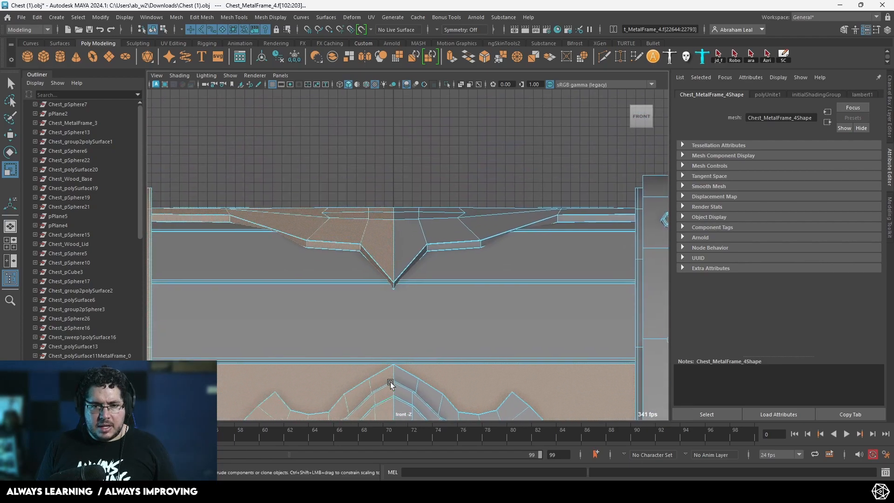
middle_click_drag(435, 286, 461, 149, "alt")
scroll(461, 149, "down", 8)
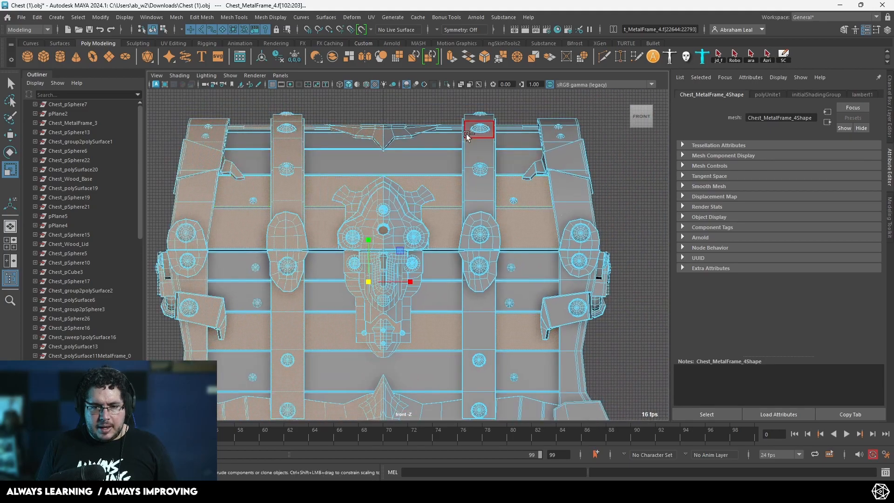
left_click_drag(498, 345, 464, 408, "ctrl")
Step: Adjust the face selection in the perspective view and delete the left-half faces of the chest
key("space")
key("space")
left_click_drag(512, 261, 573, 265, "alt")
scroll(441, 260, "up", 3)
scroll(405, 289, "down", 4)
left_click_drag(441, 260, 366, 279, "alt")
left_click(356, 223, "shift")
mouse_move(479, 202)
left_mouse_down("alt")
mouse_move(464, 202)
mouse_move(489, 200)
left_mouse_up("alt")
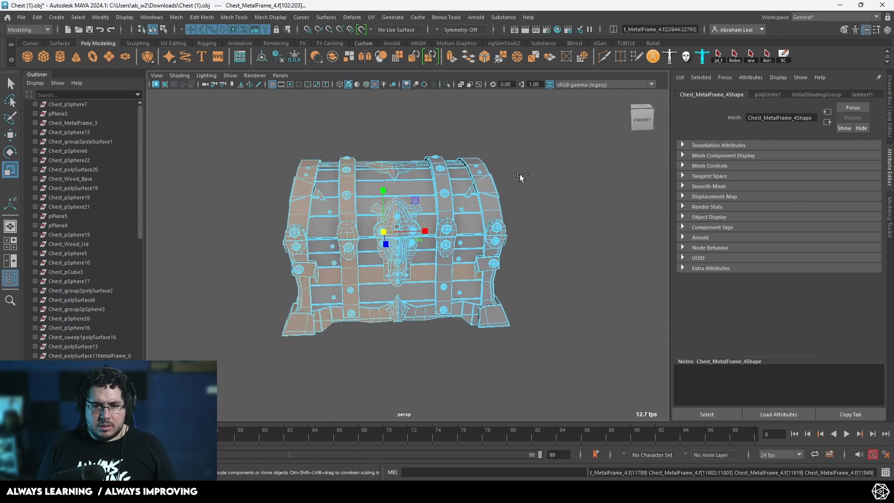
left_click_drag(459, 363, 485, 287, "alt")
key("Delete")
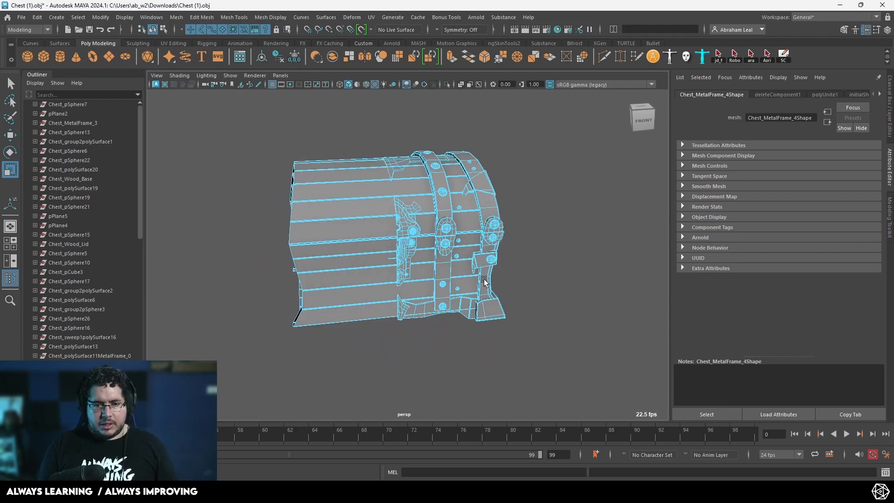
Step: Return the halved chest to object mode and examine its cut edge behind the lock up close
left_click_drag(392, 208, 415, 206, "alt")
right_click_drag(415, 205, 459, 191)
left_click_drag(431, 205, 379, 228, "alt")
right_click_drag(379, 227, 406, 298, "alt")
left_click_drag(406, 298, 408, 252, "alt")
left_click(305, 272)
middle_click_drag(317, 268, 419, 237, "alt")
right_click_drag(419, 238, 467, 294, "alt")
left_click_drag(467, 293, 468, 269, "alt")
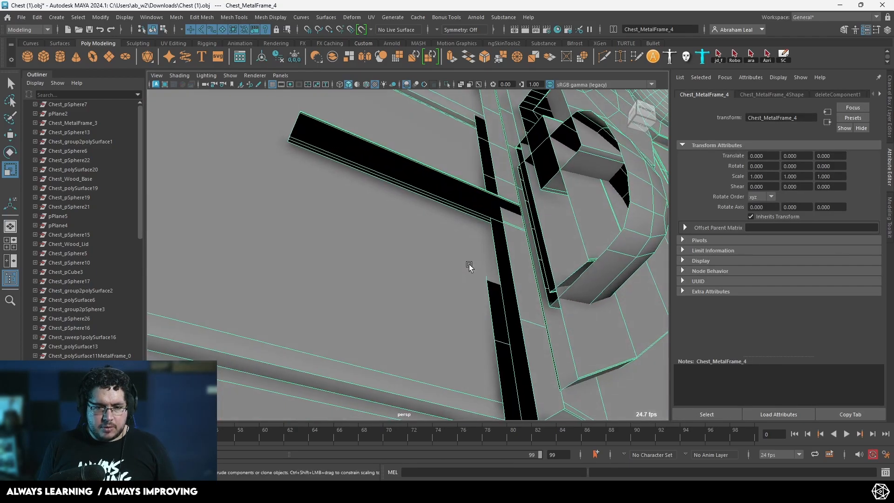
Step: Select the connected faces of the thin strip sticking out past the cut beside the lock
scroll(468, 224, "down", 3)
right_click_drag(463, 226, 463, 255)
double_click(450, 214)
left_click_drag(450, 214, 389, 262, "alt")
left_click(400, 183, "shift")
right_click_drag(389, 262, 572, 161)
right_click_drag(572, 161, 354, 252, "alt")
left_click_drag(354, 251, 395, 278, "alt")
right_click_drag(395, 271, 409, 242)
double_click(395, 273)
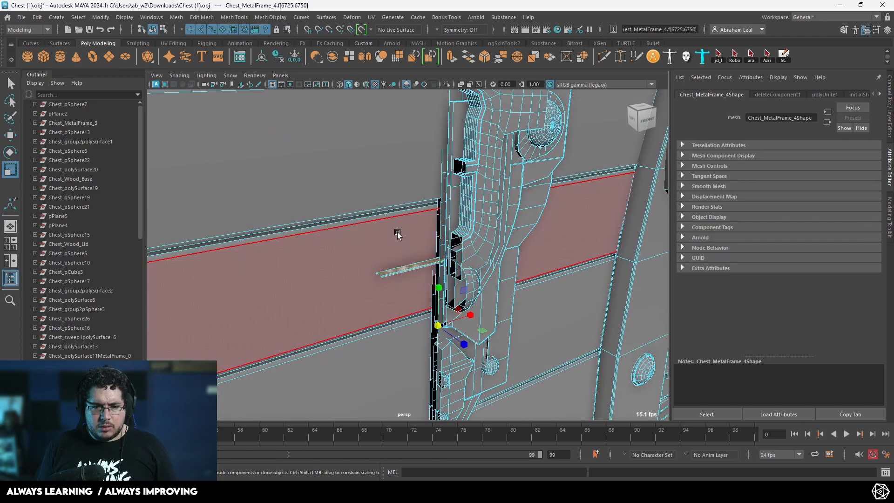
Step: Isolate the selected strip to inspect it, and show the rest of the chest again
left_click(446, 82)
left_click_drag(447, 266, 338, 249, "alt")
left_click(447, 85)
left_click_drag(480, 321, 463, 335, "alt")
right_click_drag(475, 319, 422, 293, "alt")
right_click_drag(421, 293, 455, 267)
Step: Undo the half-chest deletion and its face selections, and return the combined chest to object mode
key("ctrl+z")
key("ctrl+z")
key("ctrl+z")
key("ctrl+z")
key("ctrl+z")
key("ctrl+z")
key("ctrl+z")
key("ctrl+z")
right_click_drag(439, 228, 510, 172)
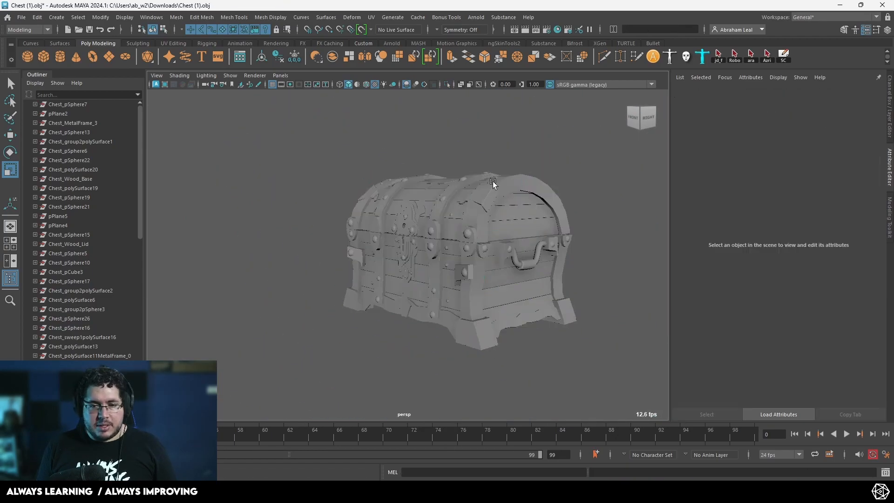
Step: Select the whole combined chest and frame it from the front with the selection tool active
left_click_drag(510, 172, 526, 242, "alt")
right_click_drag(526, 242, 542, 295, "alt")
left_click(543, 295)
right_click_drag(476, 301, 512, 305, "alt")
left_click_drag(445, 215, 492, 227, "alt")
right_click_drag(439, 248, 364, 226, "alt")
key("f")
key("q")
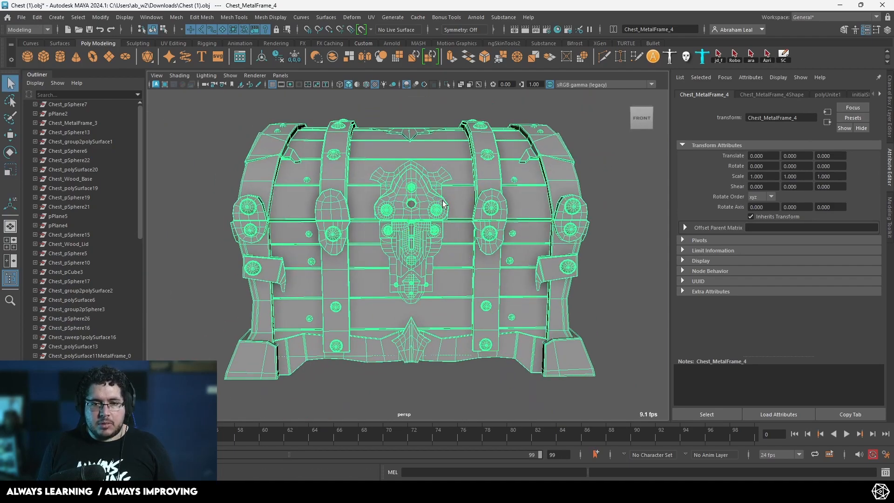
Step: Undo the combining of the chest's parts into one mesh
key("ctrl+z")
key("ctrl+z")
key("ctrl+z")
key("ctrl+z")
key("ctrl+z")
key("ctrl+z")
key("ctrl+z")
key("ctrl+z")
key("ctrl+z")
key("ctrl+z")
Step: Isolate the rivet on the right front strap's lid plate and frame it from behind
left_click(486, 210)
left_click_drag(514, 211, 508, 212, "alt")
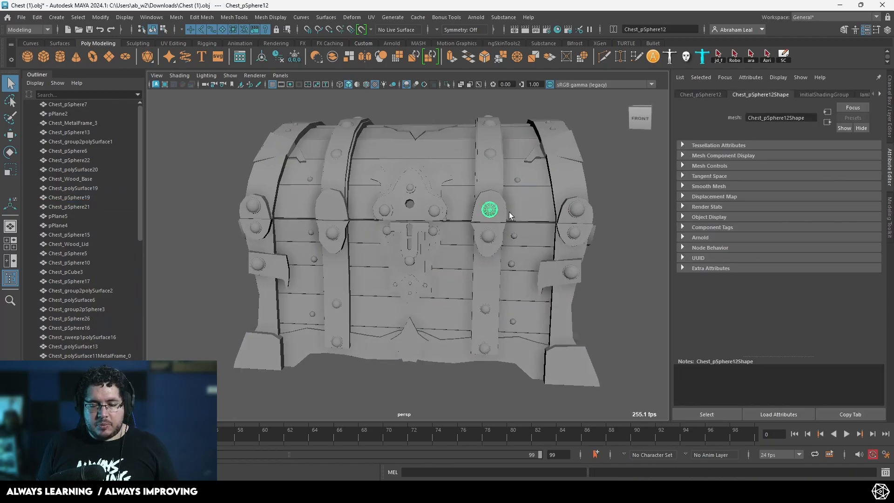
scroll(508, 215, "up", 3)
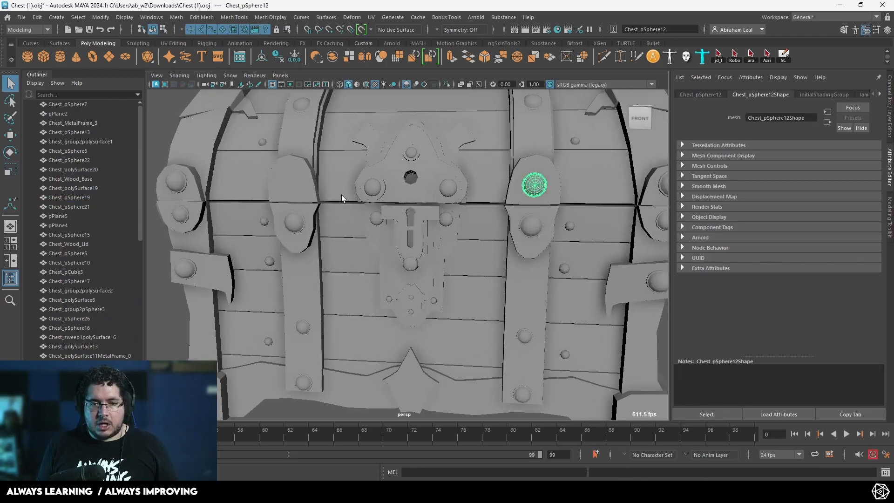
middle_click_drag(537, 183, 407, 251, "alt")
scroll(408, 252, "up", 3)
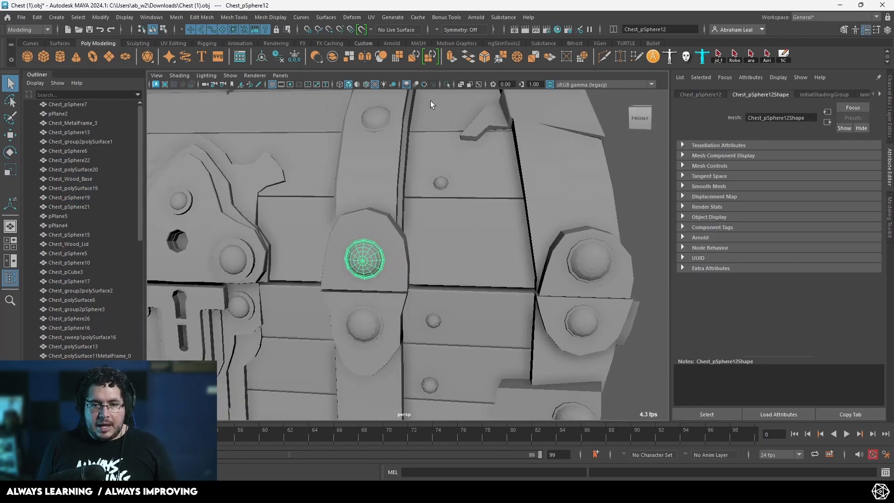
left_click(446, 84)
left_click_drag(438, 242, 313, 252, "alt")
key("f")
left_click_drag(390, 273, 329, 206, "alt")
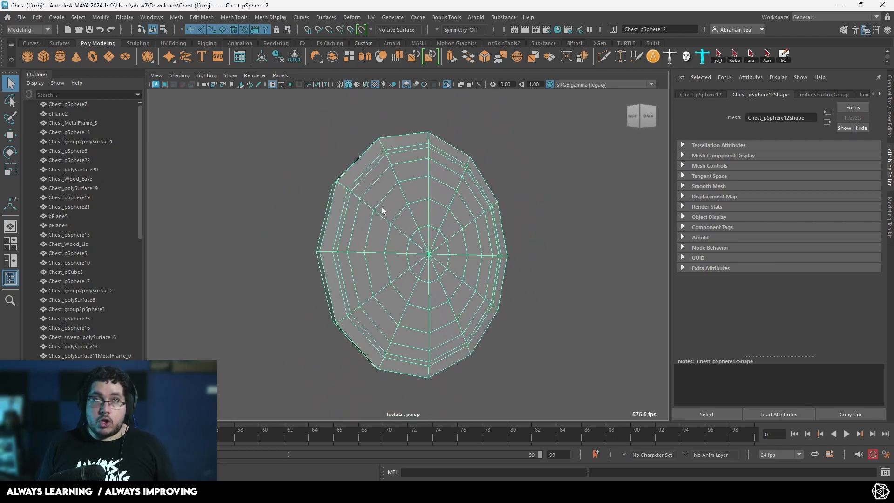
Step: Delete the rivet's hidden back faces in face mode, and show the rest of the chest in object mode
right_click_drag(384, 226, 385, 226)
left_click(371, 167)
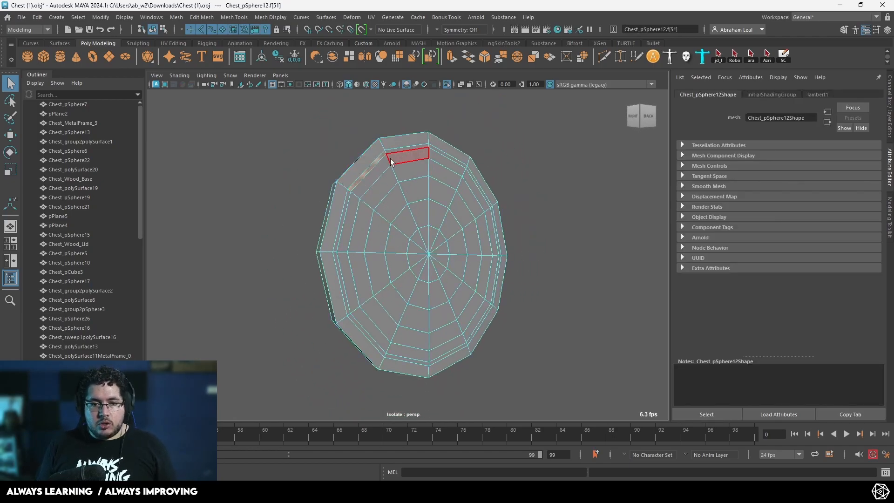
key("Delete")
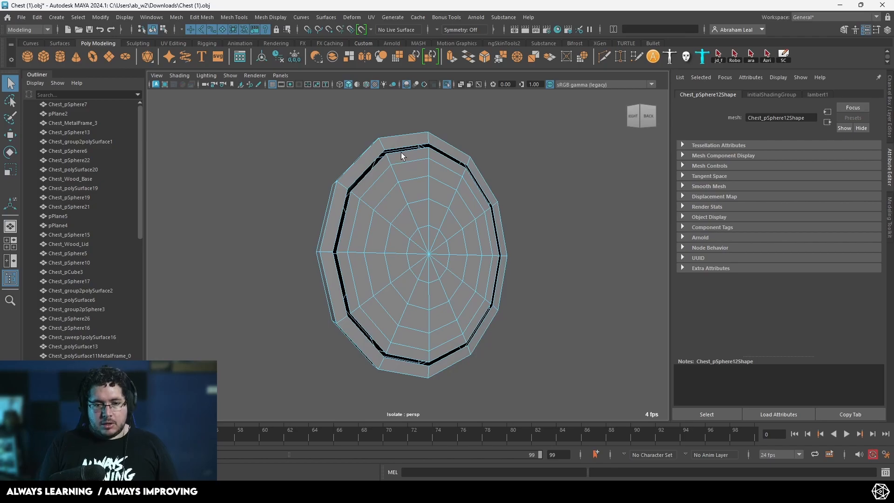
double_click(365, 180)
key("Delete")
right_click_drag(443, 210, 459, 200, "alt")
left_click_drag(459, 200, 429, 200, "alt")
right_click_drag(412, 205, 444, 168)
left_click(446, 123)
left_click(447, 84)
Step: Smooth-preview the cleaned rivet and shift it slightly outward from the strap plate
left_click_drag(434, 146, 443, 195, "alt")
left_click(431, 242)
key("3")
left_click_drag(423, 254, 410, 249, "alt")
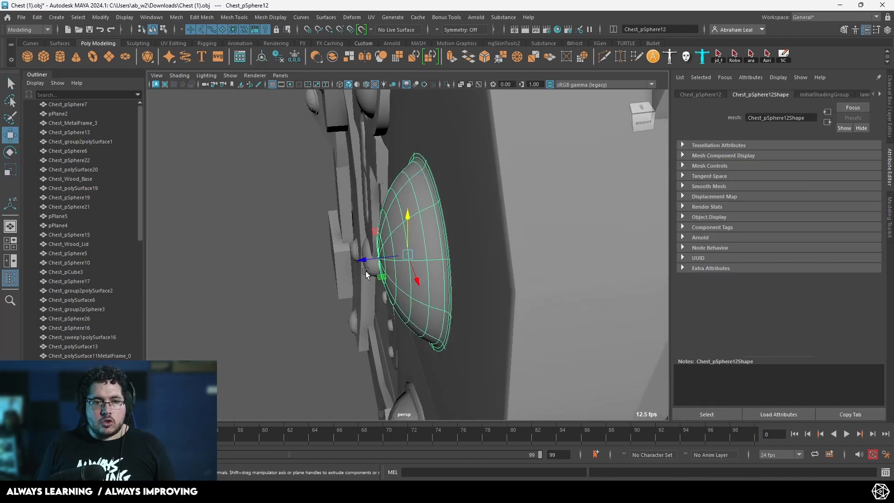
left_click_drag(330, 210, 300, 212, "alt")
left_click_drag(359, 254, 355, 257)
mouse_move(355, 257)
left_mouse_down("alt")
mouse_move(389, 271)
mouse_move(370, 260)
left_mouse_up("alt")
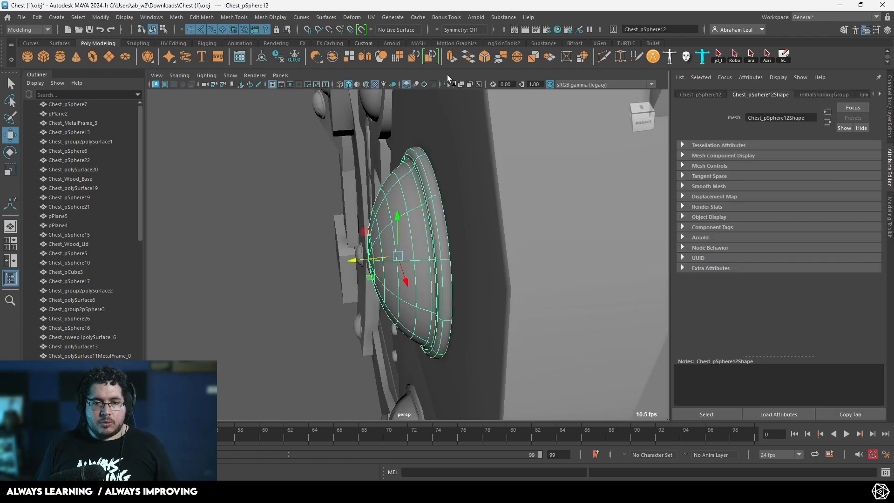
Step: Isolate the rivet again and create camera-based UVs for it from an angled front view
left_click(445, 85)
left_click_drag(466, 163, 517, 168, "alt")
mouse_move(520, 261)
left_mouse_down("alt")
mouse_move(386, 238)
mouse_move(554, 239)
mouse_move(523, 233)
mouse_move(473, 265)
mouse_move(505, 265)
left_mouse_up("alt")
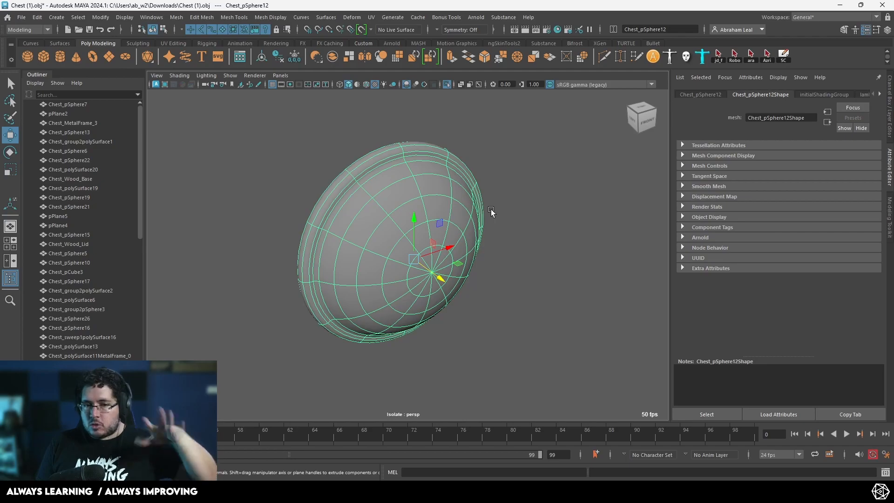
left_click(366, 19)
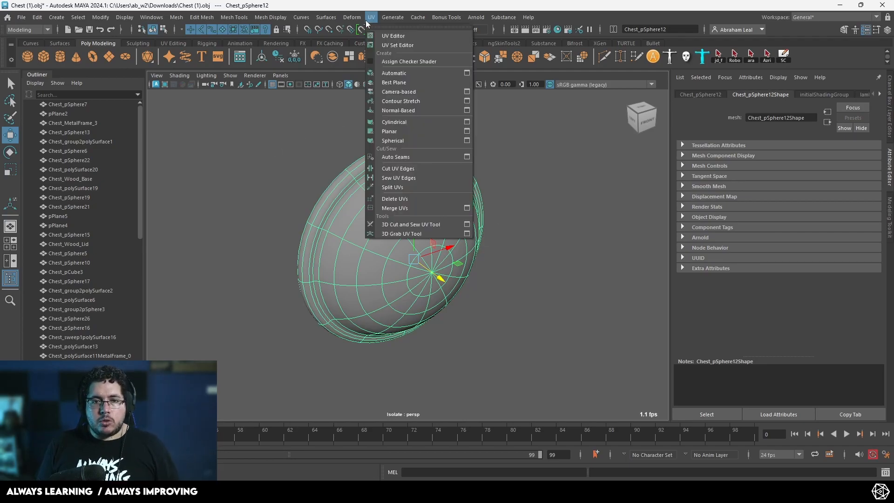
left_click(405, 90)
Step: Turn off the rivet's smooth preview and unfold its whole UV shell in the UV Editor
key("F8")
left_click(482, 143)
left_click(400, 180)
key("1")
left_click(374, 17)
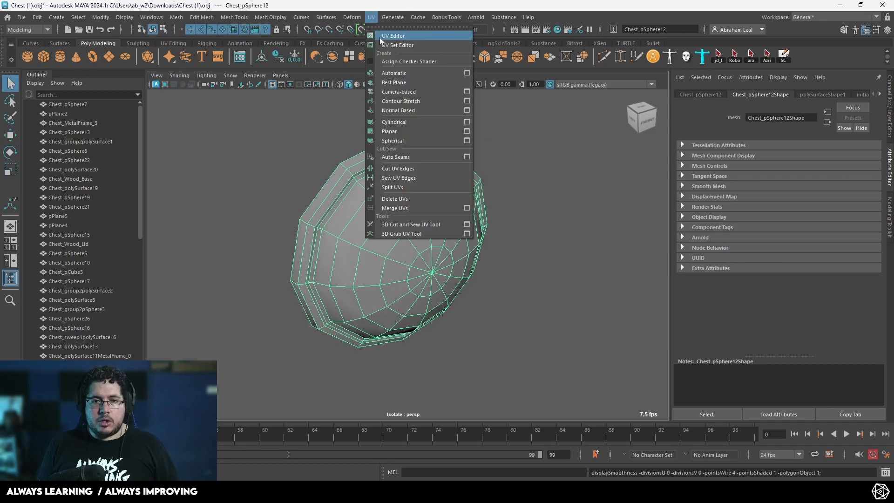
left_click(379, 37)
left_click_drag(257, 331, 392, 426)
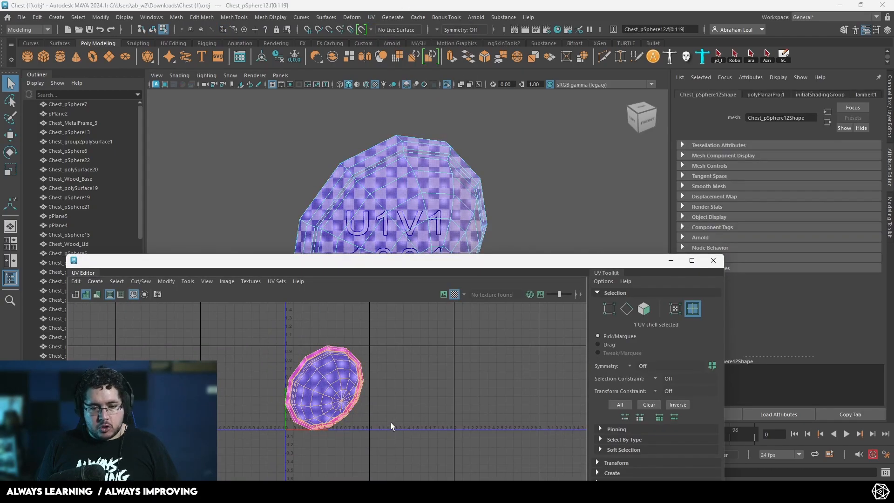
key("ctrl+u")
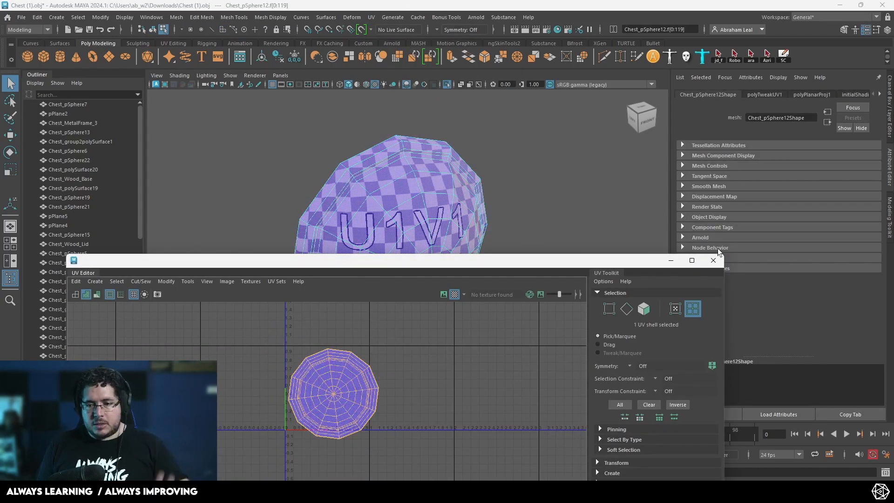
Step: Close the UV Editor, return the rivet to object mode, and show the whole chest again
left_click(713, 260)
right_click_drag(467, 174, 496, 128)
left_click(446, 85)
right_click_drag(450, 150, 256, 168, "alt")
left_click_drag(255, 169, 379, 178, "alt")
middle_click_drag(379, 178, 386, 190, "alt")
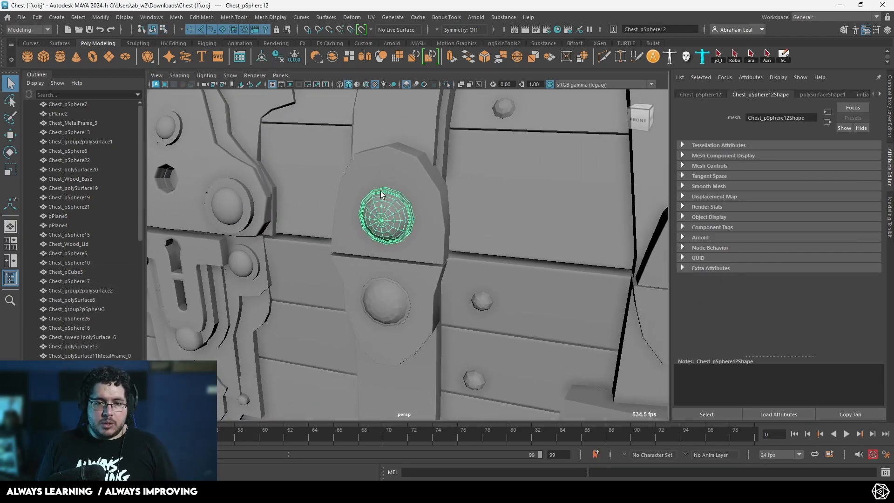
Step: Delete the rivets along the upper part of the two front straps
scroll(406, 179, "down", 3)
left_click(383, 245)
left_click(409, 223)
left_click_drag(409, 223, 432, 221, "alt")
scroll(402, 229, "down", 3)
left_click(416, 158)
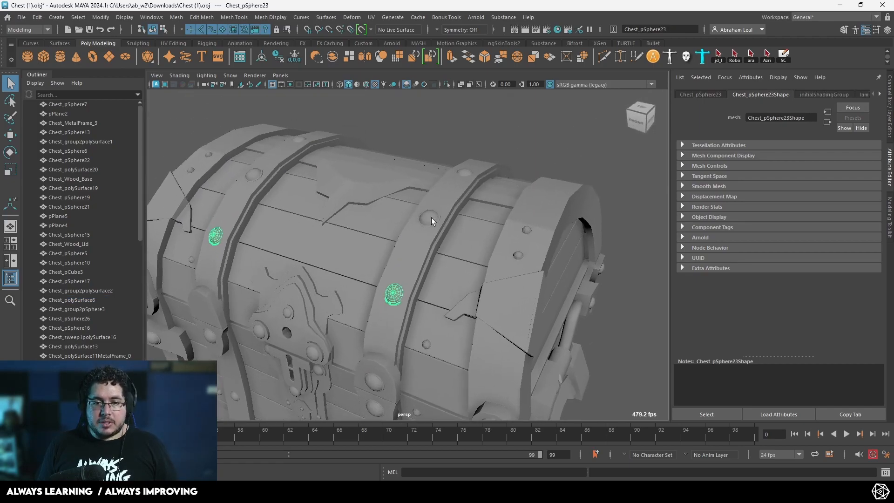
left_click_drag(433, 251, 427, 231, "alt")
left_click(411, 326)
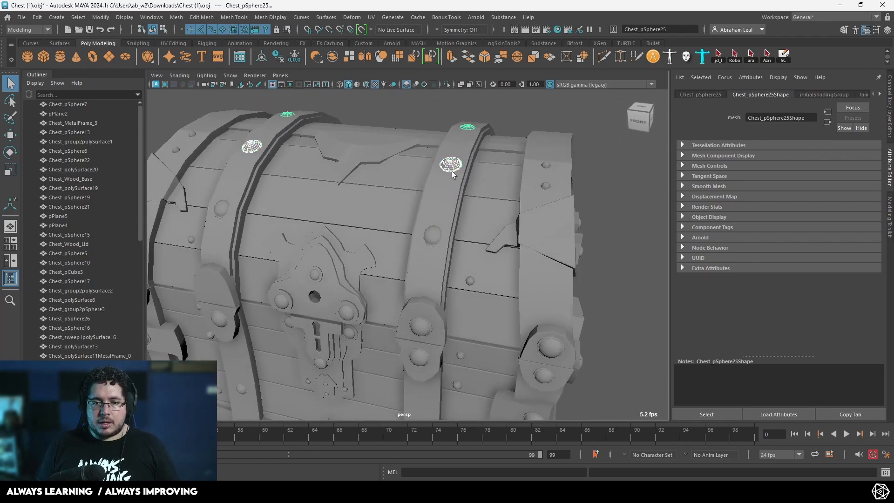
key("Delete")
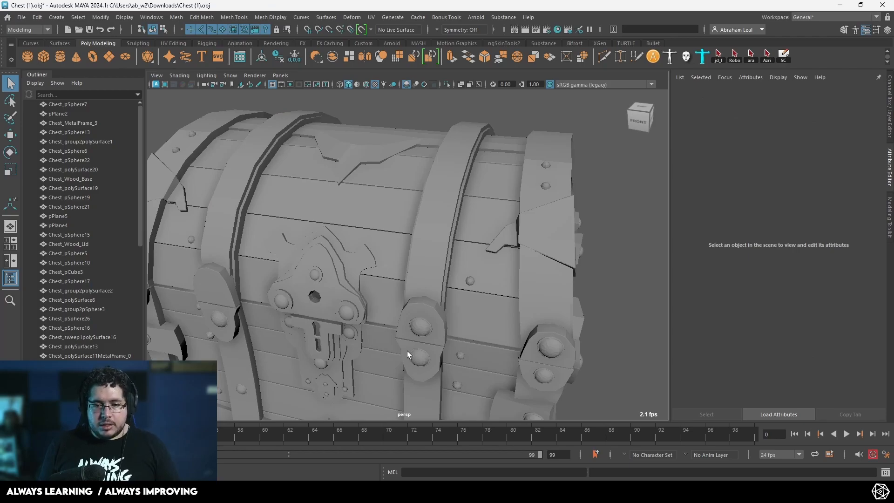
Step: Duplicate the UV-mapped rivet and try to place the copy higher up on the strap's curve
left_click(422, 324)
key("ctrl+d")
key("w")
left_click_drag(421, 292, 418, 212)
left_click_drag(417, 212, 336, 238, "alt")
middle_click_drag(409, 256, 468, 242)
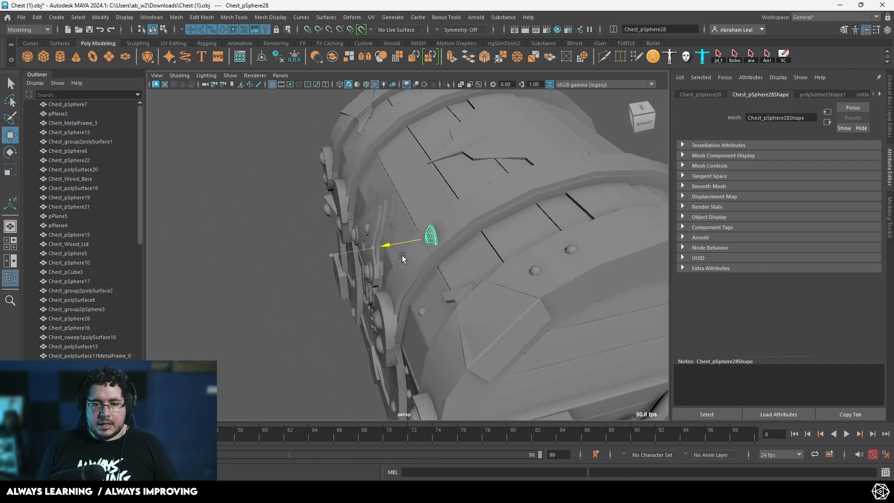
key("e")
left_click_drag(453, 205, 421, 195, "alt")
key("w")
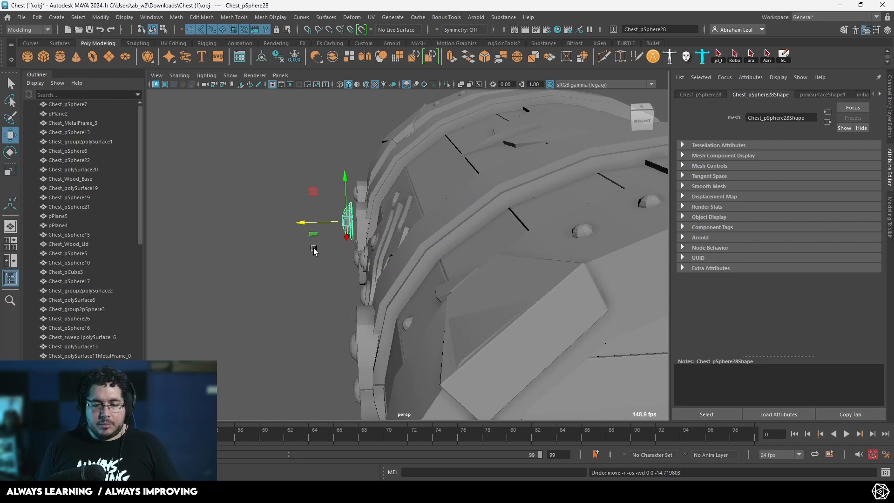
Step: Undo the duplicated rivet's placement and the deletion of the strap rivets, and clear the selection
key("ctrl+z")
key("ctrl+z")
left_click(261, 267)
left_click_drag(261, 268, 399, 261, "alt")
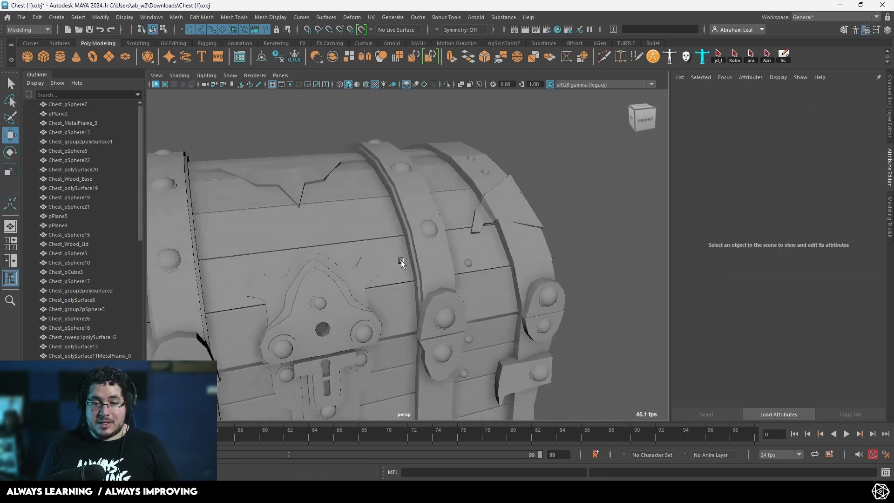
Step: Isolate the lowest pair of lid strap rivets above the plates and view the right one from behind
scroll(435, 213, "up", 3)
left_click(437, 215)
left_click_drag(434, 196, 332, 158, "alt")
scroll(333, 159, "down", 2)
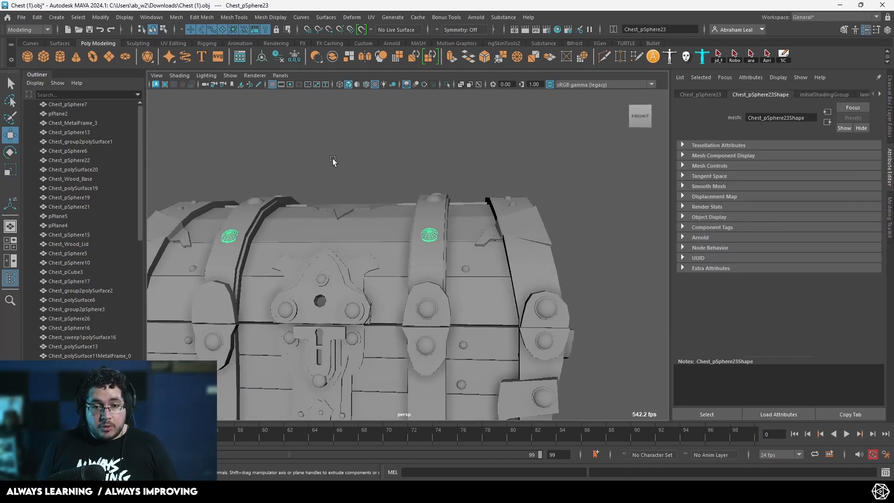
left_click(446, 84)
scroll(531, 334, "up", 3)
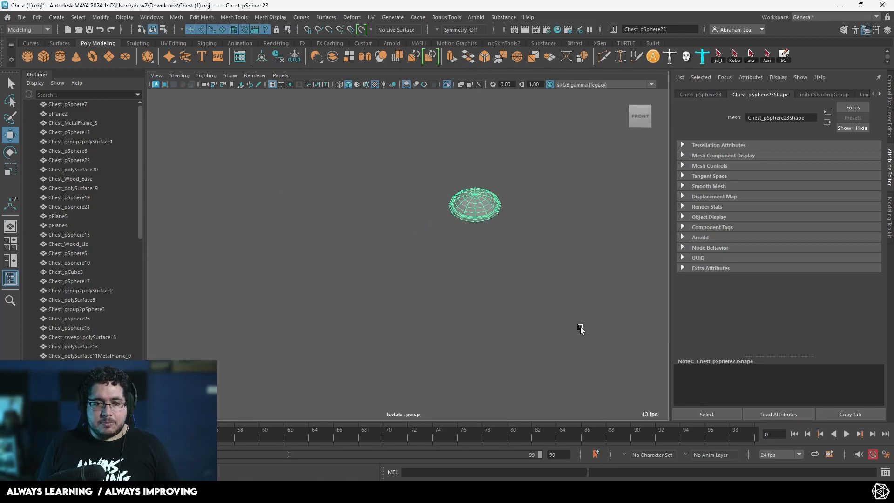
left_click_drag(530, 334, 460, 171, "alt")
scroll(467, 205, "up", 2)
scroll(467, 205, "up", 2)
left_click_drag(467, 205, 384, 147, "alt")
Step: Delete the hidden back faces of the right rivet in the isolated pair
key("F11")
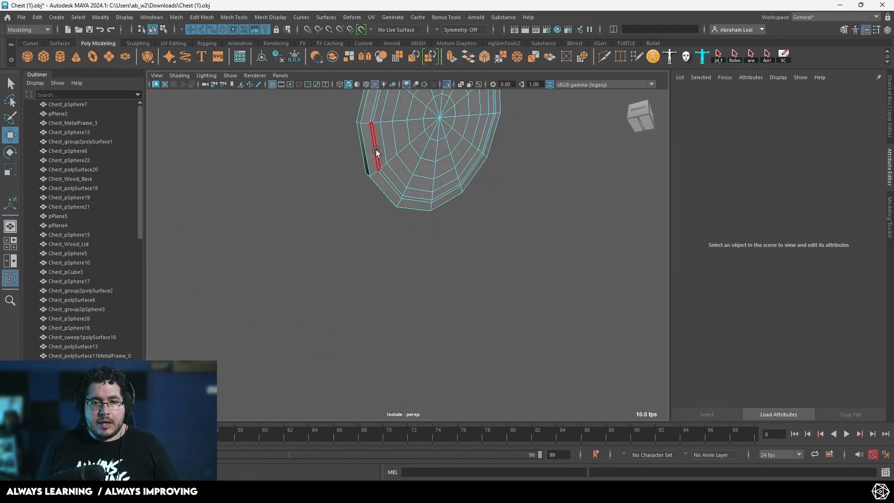
left_click(376, 150)
key("q")
key("Delete")
double_click(387, 163)
key("Delete")
Step: Delete the other rivet of the isolated pair and show the whole chest again
scroll(414, 190, "down", 5)
scroll(415, 193, "down", 3)
key("Delete")
left_click(473, 152)
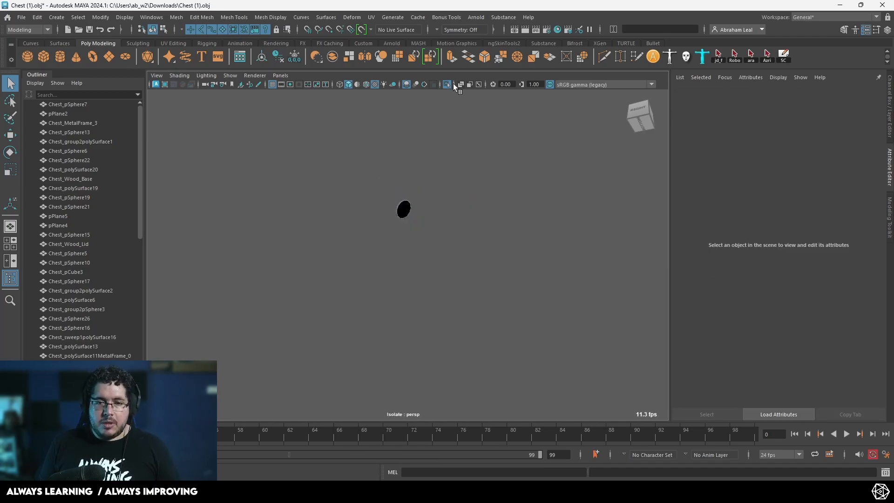
left_click(446, 84)
Step: Select the UV-mapped rivet together with the cleaned rivet above it, and open both in the UV Editor
left_click_drag(422, 225, 535, 264, "alt")
scroll(536, 264, "up", 6)
scroll(423, 238, "down", 4)
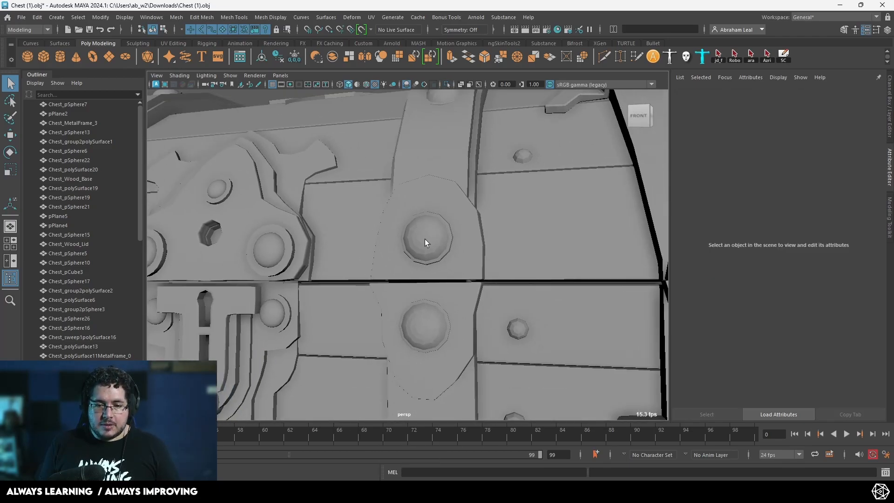
left_click(424, 238)
left_click_drag(424, 237, 439, 194, "alt")
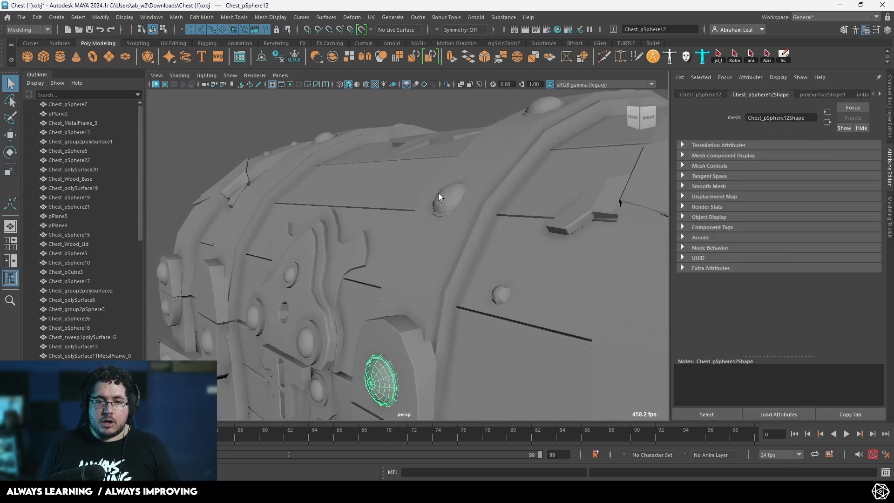
left_click(386, 378)
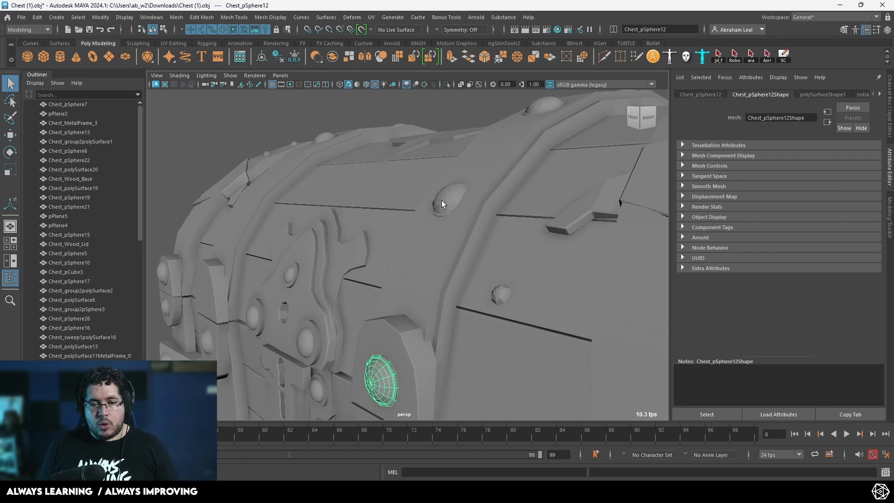
left_click(371, 17)
left_click(389, 35)
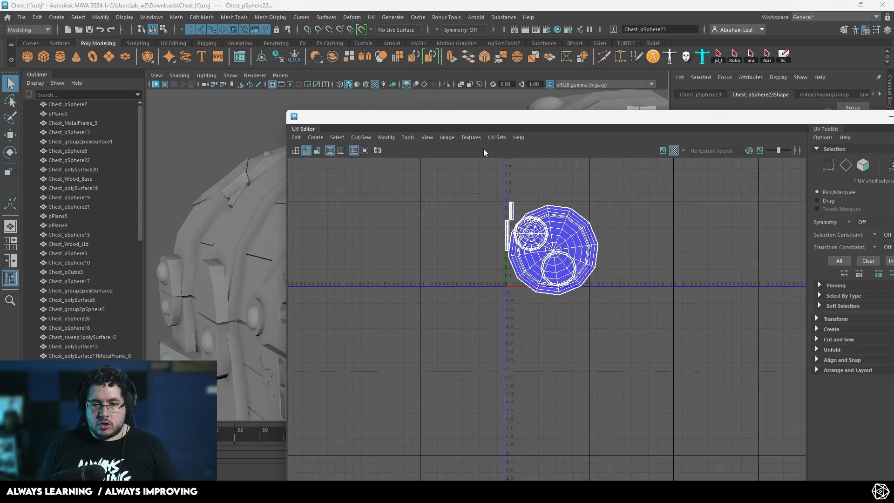
left_click_drag(487, 116, 569, 143)
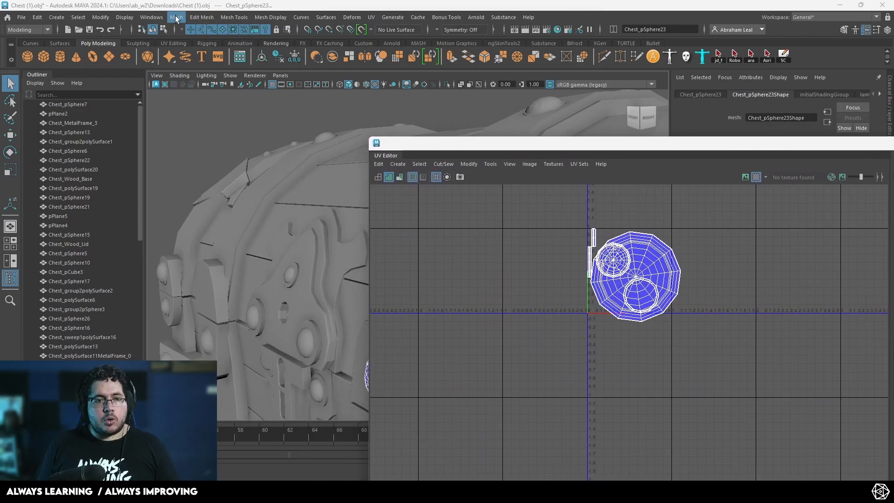
Step: Transfer all UV sets from the mapped rivet to the one above it, with sample space set to Topology
left_click(176, 17)
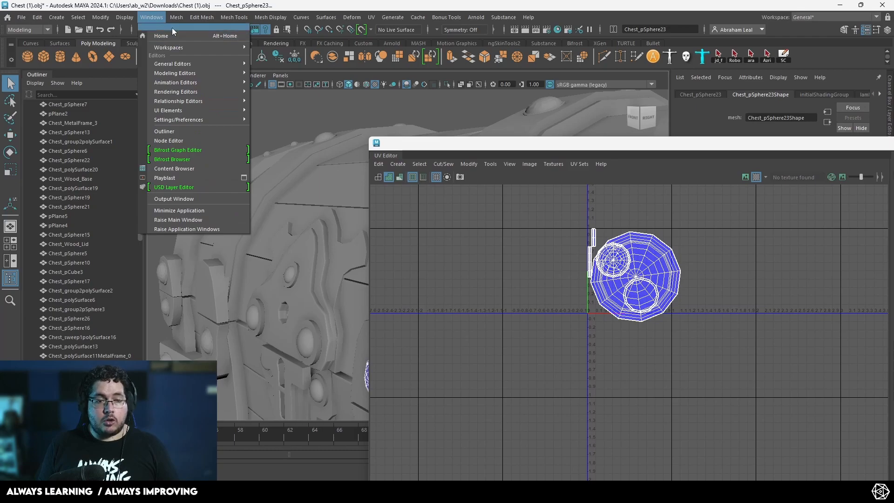
left_click(263, 196)
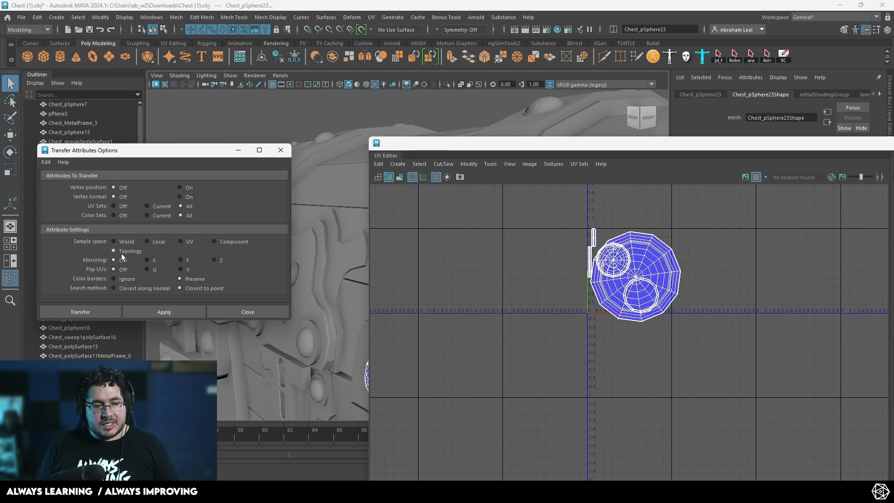
left_click(164, 312)
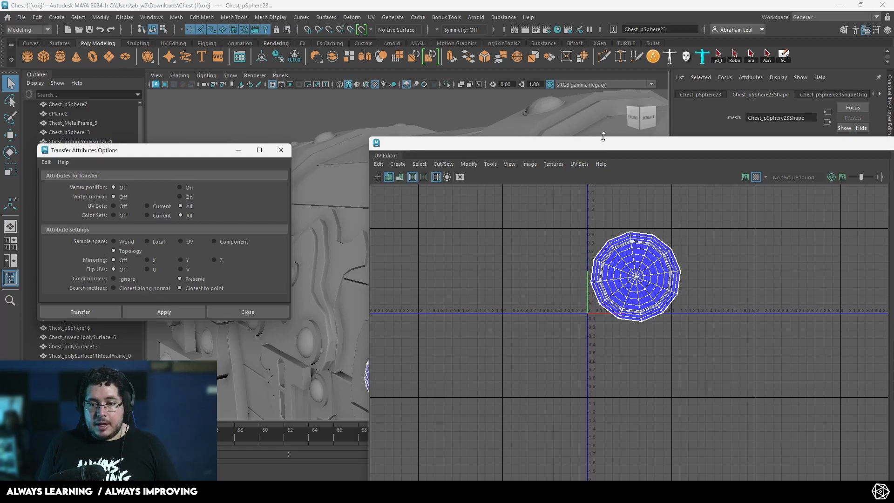
left_click_drag(590, 149, 609, 273)
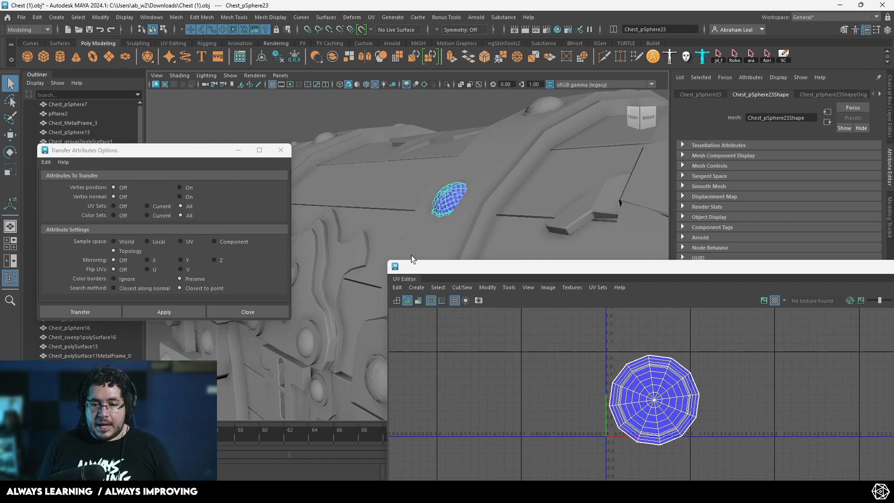
Step: Apply the same attribute transfer from the mapped rivet to the next rivet pair up the straps
left_click_drag(381, 369, 530, 153, "alt")
left_click(529, 153)
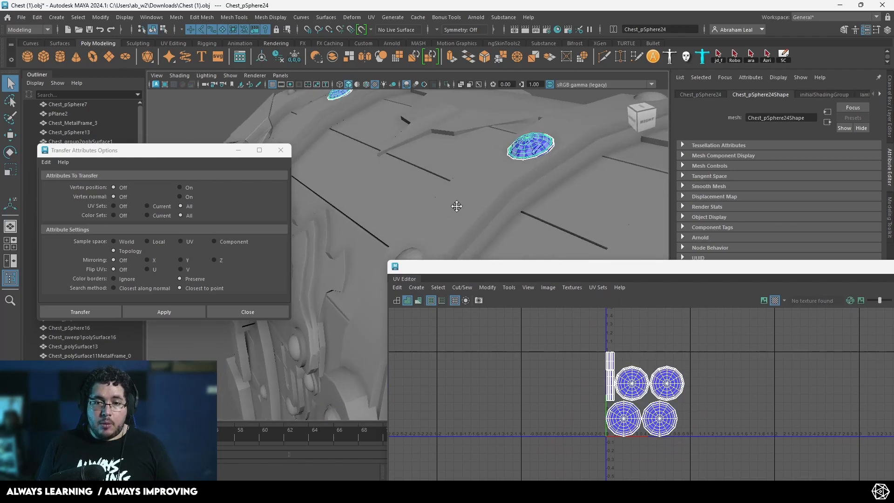
left_click_drag(462, 210, 361, 224, "alt")
left_click(361, 224)
left_click(508, 109, "shift")
left_click(165, 312)
Step: Isolate and frame the next rivet pair up the straps, moving the UV Editor out of the way
left_click_drag(672, 273, 610, 166)
left_click_drag(535, 143, 359, 130, "alt")
left_click(471, 104)
left_click(446, 85)
key("f")
left_click_drag(830, 162, 445, 288)
Step: Delete the hidden back faces of this pair's right rivet, and show the whole chest in object mode
left_click_drag(476, 202, 454, 154, "alt")
middle_click_drag(454, 154, 476, 319, "alt")
scroll(453, 125, "up", 4)
key("F11")
left_click(420, 135)
key("Delete")
double_click(444, 150)
key("Delete")
right_click_drag(454, 156, 510, 116)
scroll(546, 245, "down", 4)
left_click(535, 211)
left_click_drag(535, 211, 561, 235, "alt")
right_click_drag(561, 236, 492, 140, "alt")
left_click(447, 84)
Step: Delete the pair's other rivet in face mode, and select the remaining right one as an object
right_click_drag(487, 191, 229, 108, "alt")
left_click_drag(230, 108, 397, 230, "alt")
left_click(397, 230)
left_click(407, 237)
middle_click_drag(391, 178, 456, 171, "alt")
right_click_drag(375, 179, 375, 204)
double_click(378, 182)
key("Delete")
right_click_drag(479, 216, 507, 202)
middle_click_drag(481, 214, 499, 169, "alt")
left_click(496, 182)
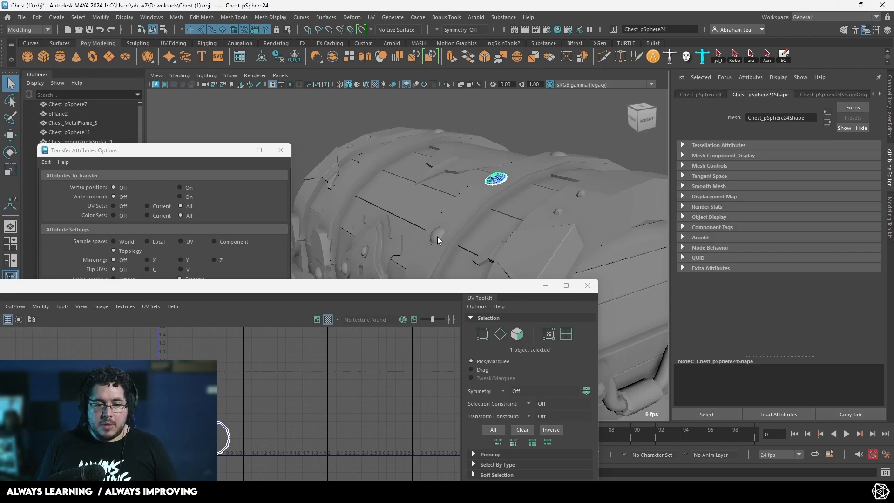
Step: Apply the same attribute transfer from the mapped rivet to the last strap rivet, and close the UV Editor and transfer options
left_click(437, 239)
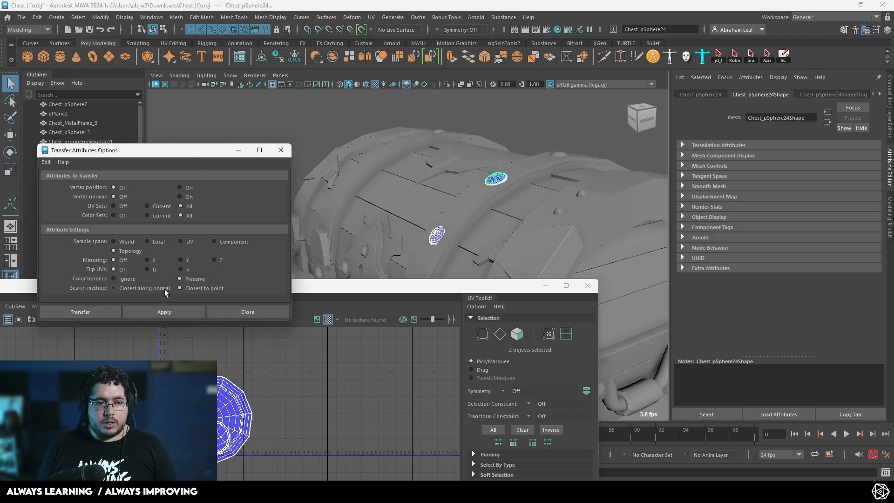
left_click(177, 312)
left_click(587, 285)
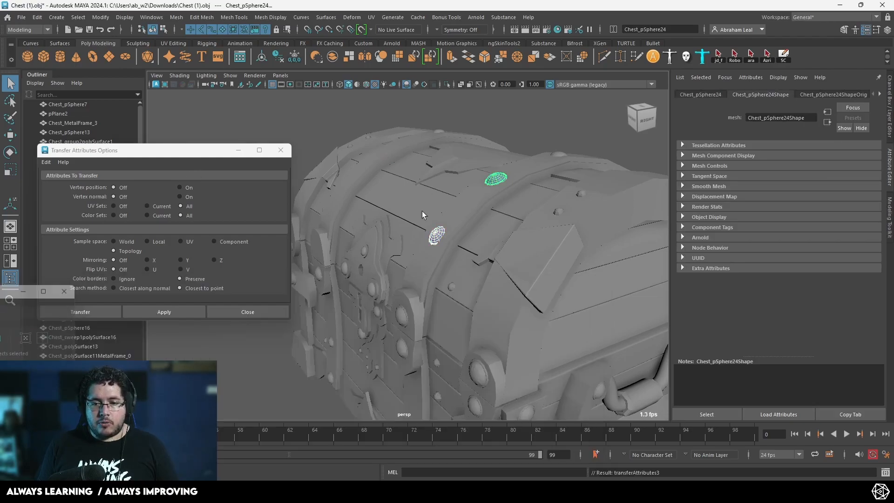
left_click(281, 149)
Step: Select the chest's wooden lid, isolate it in the viewport, and inspect its outer and inner faces
left_click(509, 235)
left_click_drag(509, 233, 484, 207, "alt")
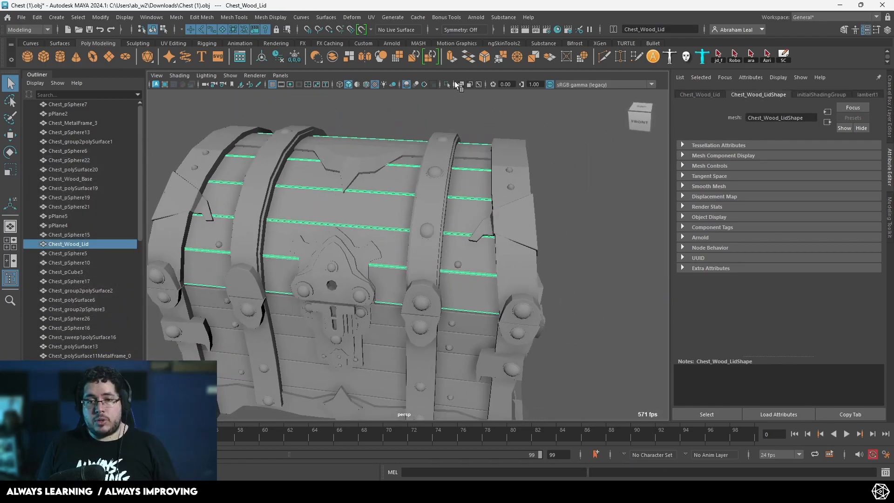
left_click(448, 85)
left_click_drag(483, 199, 467, 290, "alt")
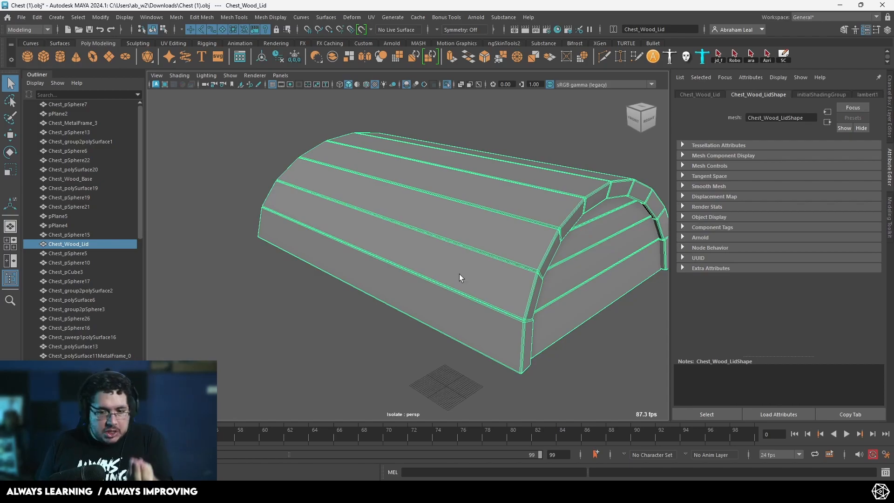
left_click_drag(417, 229, 341, 175, "alt")
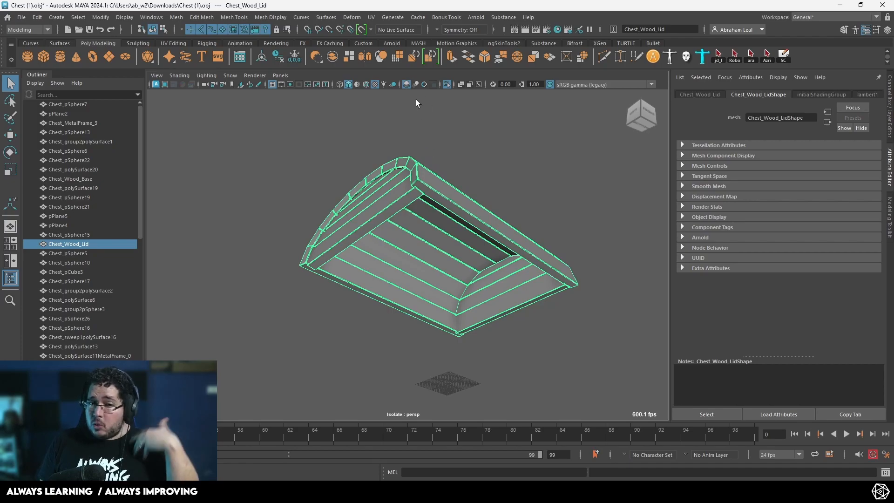
Step: Apply an automatic UV projection to the isolated wooden lid
left_click(371, 17)
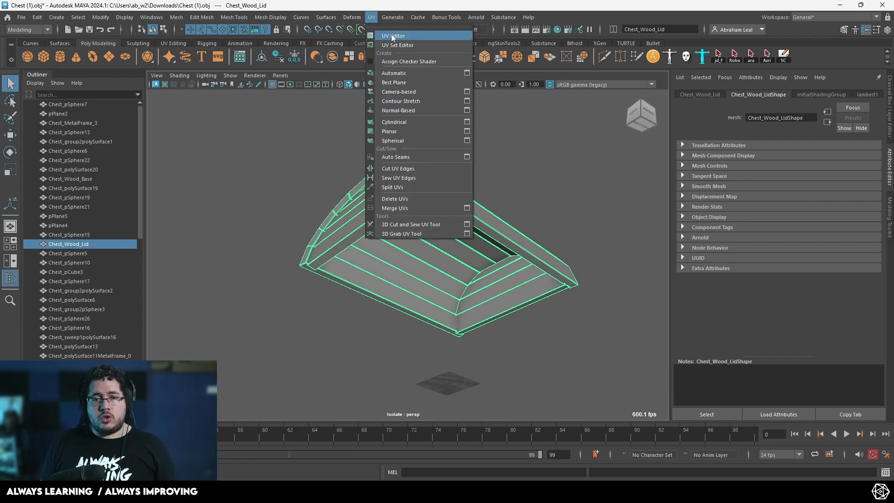
left_click(402, 73)
left_click_drag(459, 192, 529, 255, "alt")
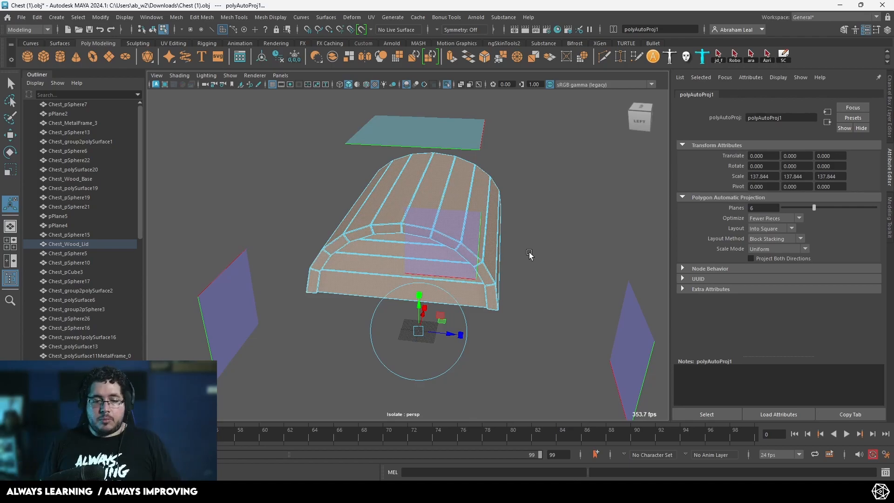
Step: Open the UV Editor for the lid's projected shells and enlarge it to fill the screen
left_click(372, 18)
left_click(386, 28)
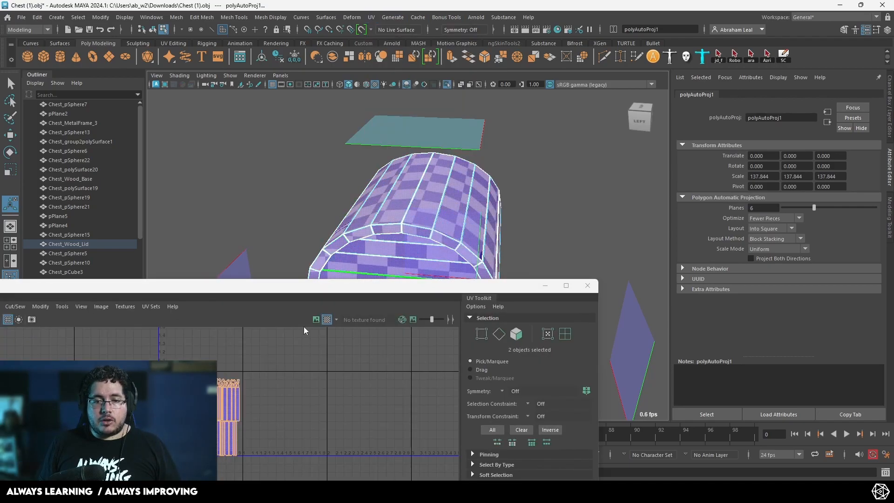
scroll(262, 384, "up", 1)
middle_click_drag(262, 384, 277, 399, "alt")
scroll(278, 399, "up", 5)
middle_click_drag(237, 359, 261, 388, "alt")
scroll(262, 387, "up", 5)
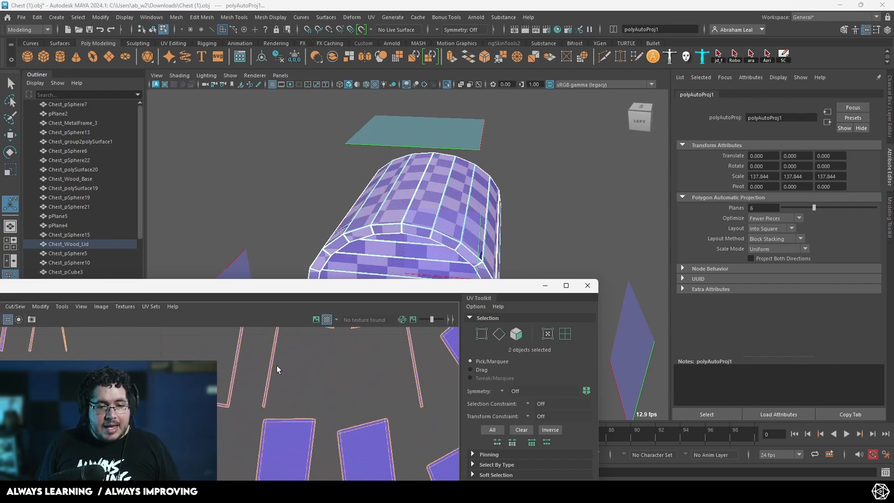
middle_click_drag(270, 336, 261, 391, "alt")
left_click_drag(339, 290, 516, 1)
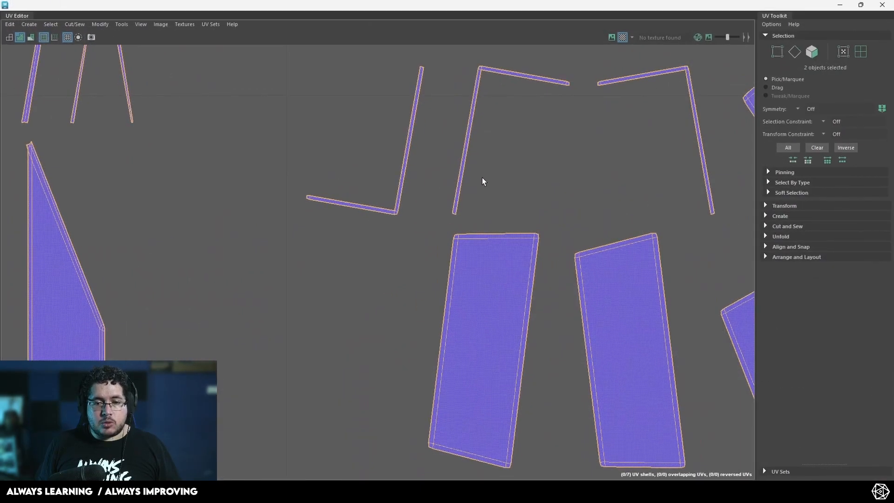
Step: Sew the two inner edges of the isolated L-shaped thin strip shell to their neighbouring planks
scroll(480, 186, "down", 5)
middle_click_drag(317, 164, 424, 230, "alt")
scroll(363, 225, "up", 5)
scroll(413, 294, "down", 7)
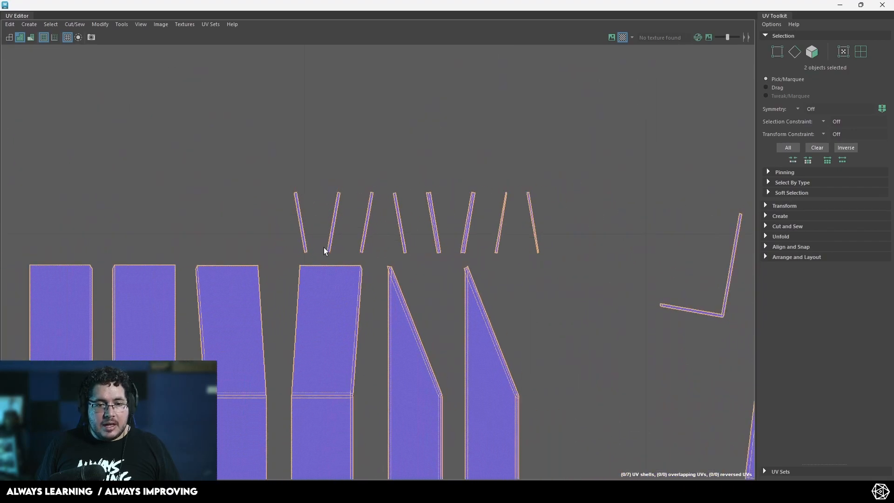
middle_click_drag(506, 350, 431, 163, "alt")
scroll(409, 226, "up", 7)
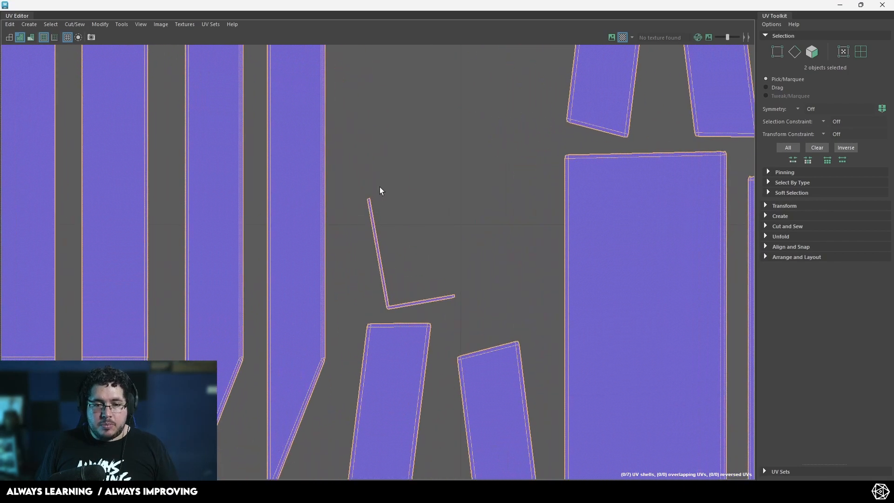
right_click_drag(372, 230, 374, 217)
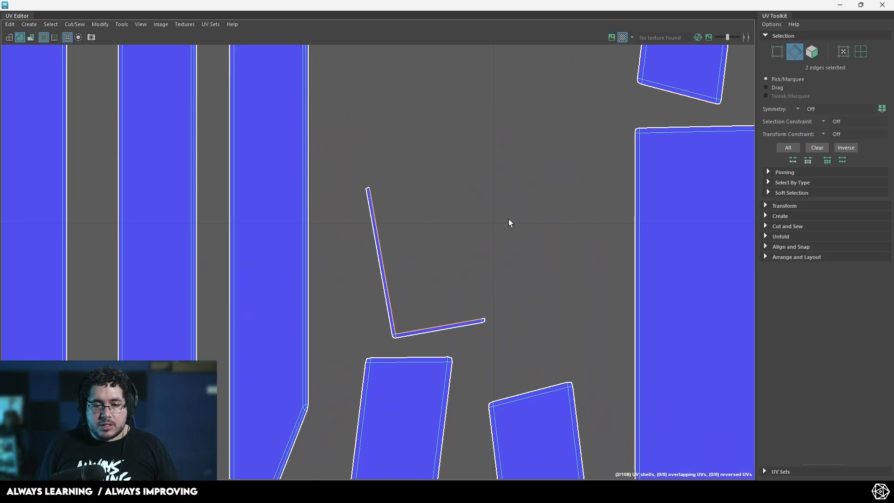
scroll(507, 227, "down", 3)
left_click(765, 226)
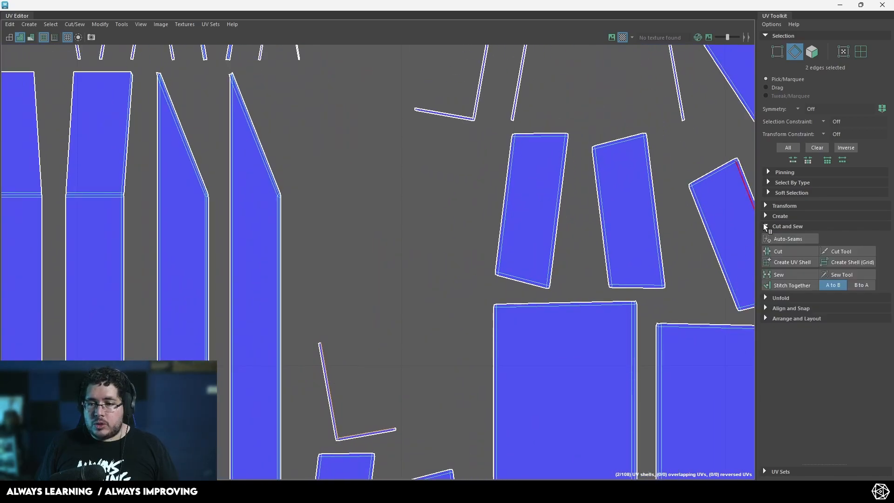
left_click(795, 278)
Step: Unfold the distorted sewn shell along with the shells overlapping it, in UV shell mode
scroll(363, 315, "down", 10)
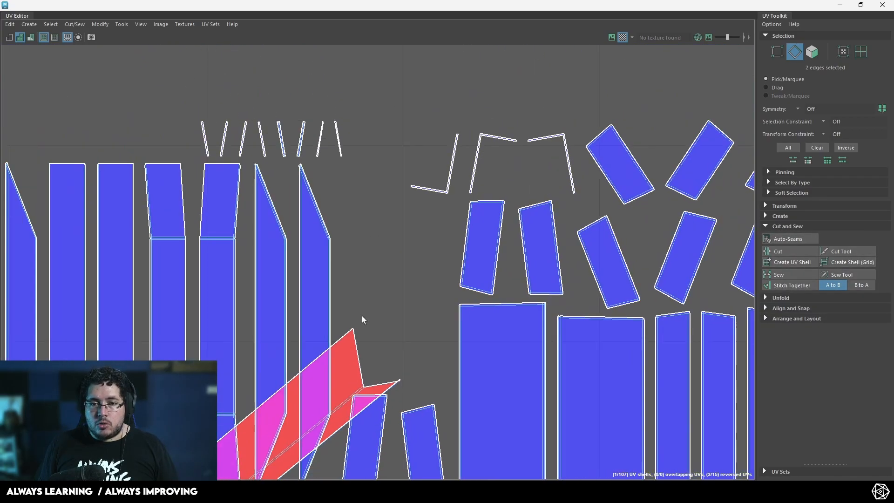
middle_click_drag(0, 502, 149, 478, "alt")
scroll(468, 164, "up", 2)
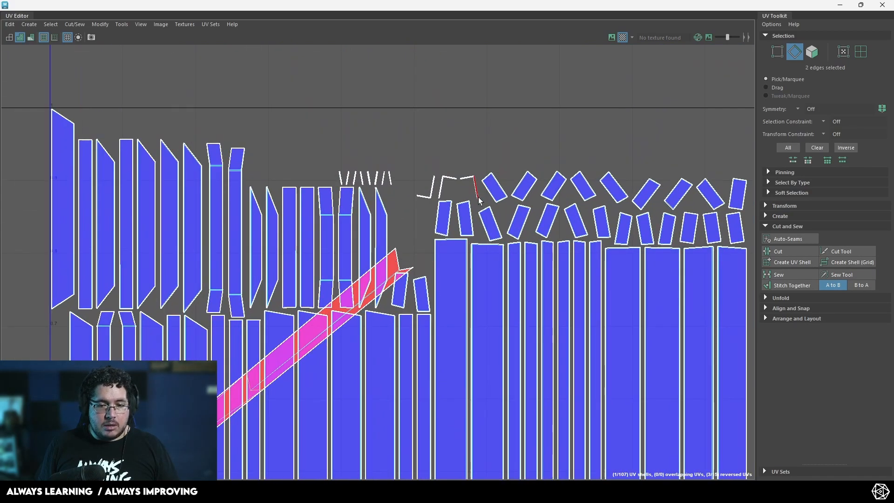
scroll(414, 273, "down", 5)
right_click_drag(376, 277, 368, 280)
left_click_drag(389, 279, 325, 344)
key("ctrl+u")
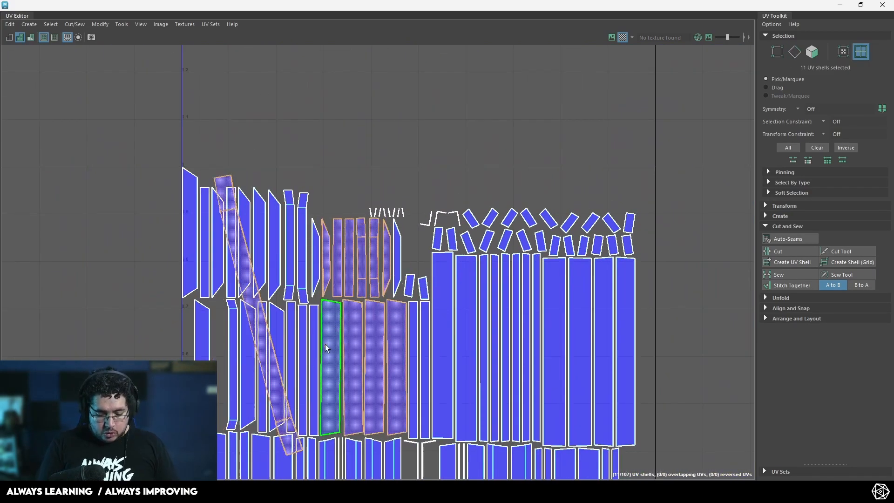
left_click(224, 183)
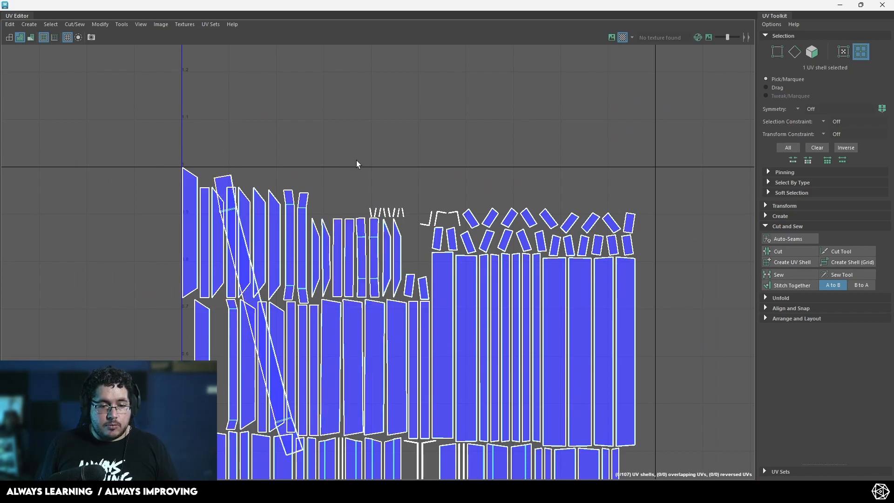
Step: Sew the inner edges of the remaining L-shaped strip shells in the upper row to their matching planks
scroll(447, 191, "up", 6)
right_click_drag(412, 222, 379, 219)
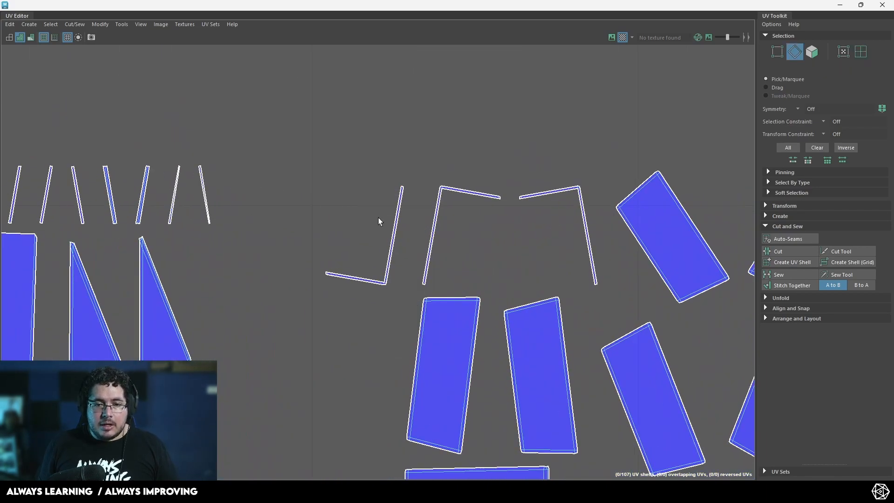
left_click(374, 259)
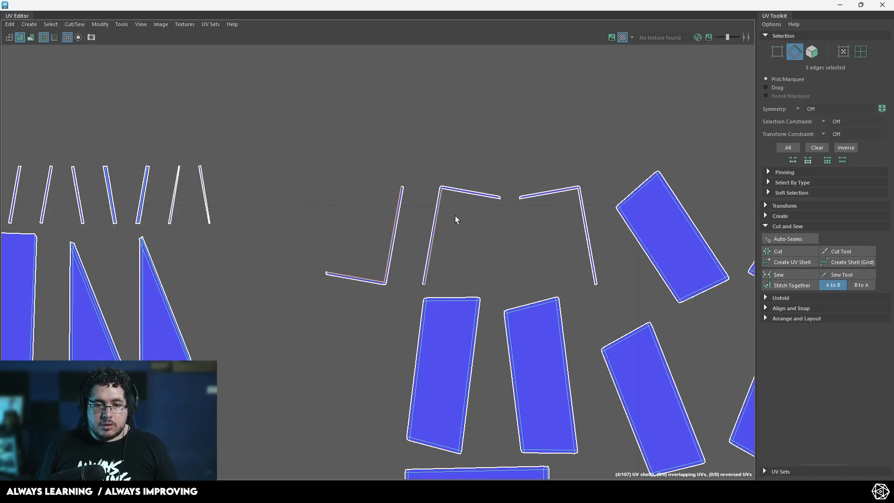
left_click(790, 262)
scroll(568, 219, "down", 2)
scroll(567, 216, "down", 2)
Step: Select all of the lid's UV shells and unfold them
right_click_drag(554, 215, 518, 198)
scroll(523, 196, "down", 5)
left_click_drag(750, 135, 50, 480)
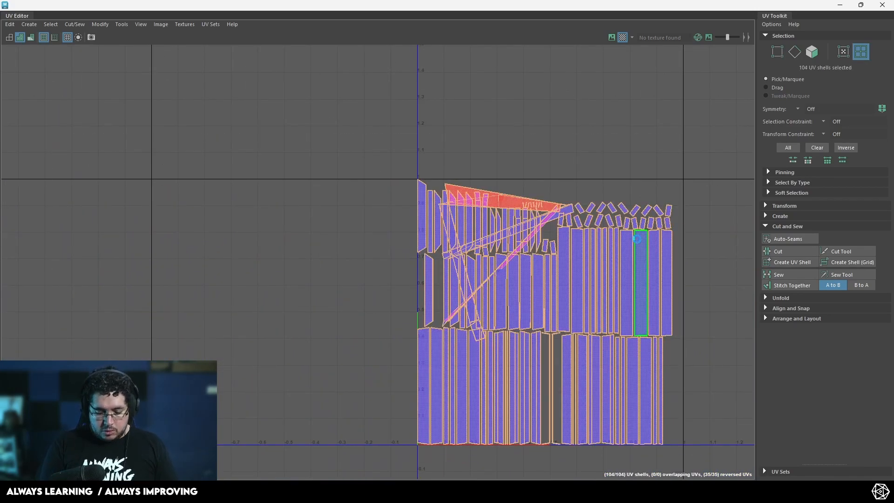
Step: Select one long edge on each slanted thin strip in the upper row and sew them to their planks
scroll(528, 189, "up", 2)
middle_click_drag(501, 204, 456, 223, "alt")
scroll(531, 235, "up", 5)
scroll(422, 223, "up", 5)
right_click_drag(339, 204, 273, 208)
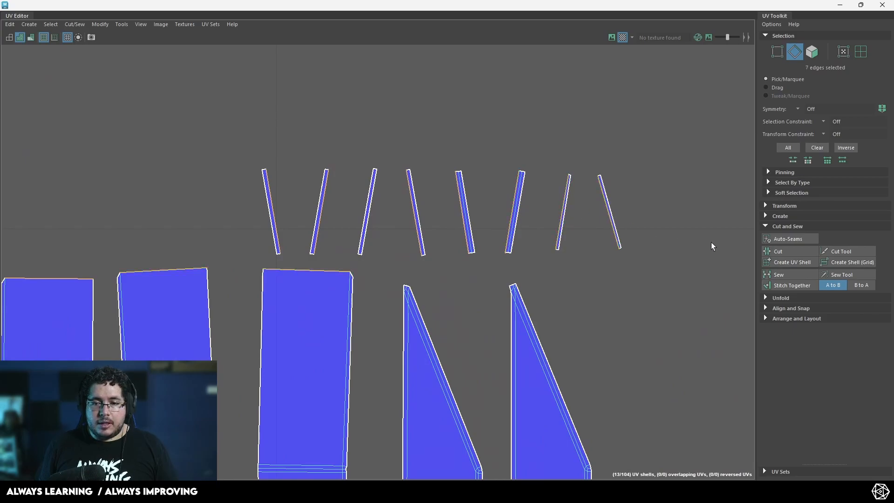
left_click(796, 274)
scroll(397, 149, "down", 10)
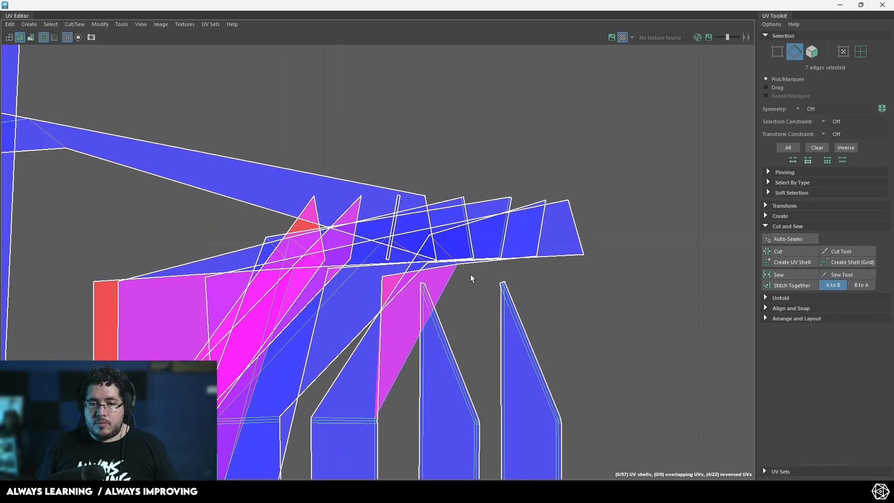
Step: Unfold all the lid's UV shells again and lay them out within the UV tile
right_click_drag(395, 150, 360, 136)
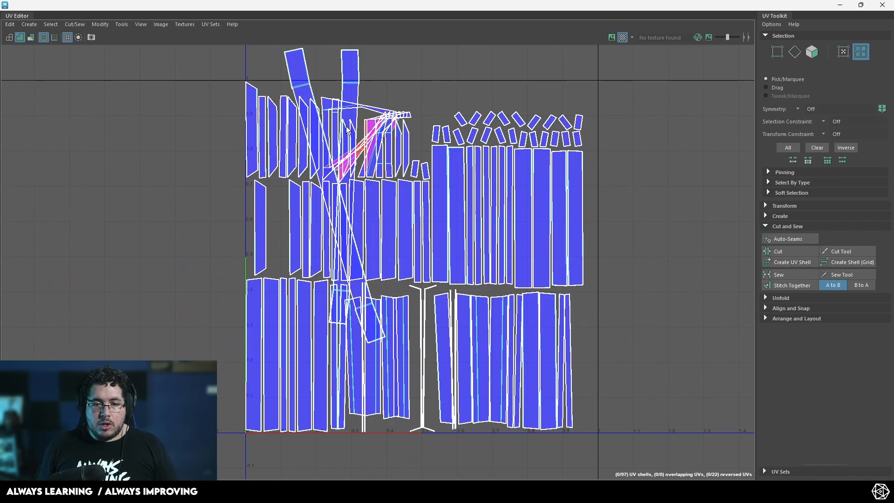
scroll(360, 137, "down", 3)
left_click_drag(596, 48, 217, 390)
key("ctrl+u")
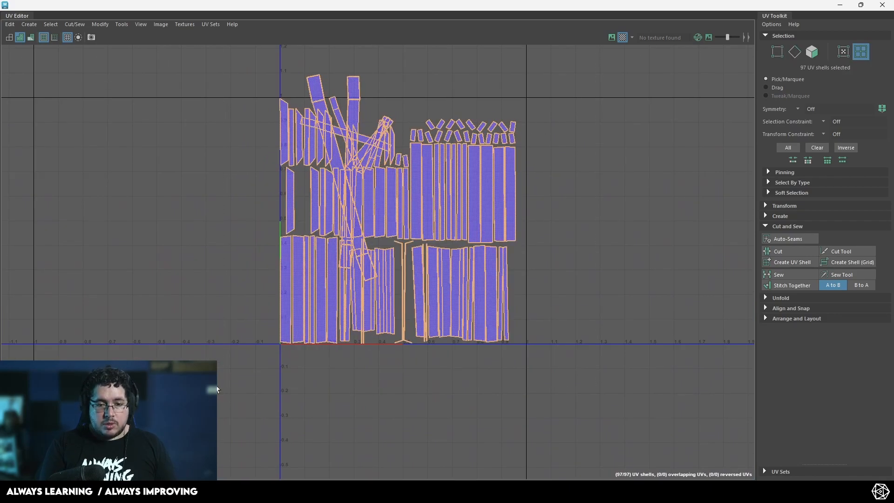
scroll(401, 167, "up", 2)
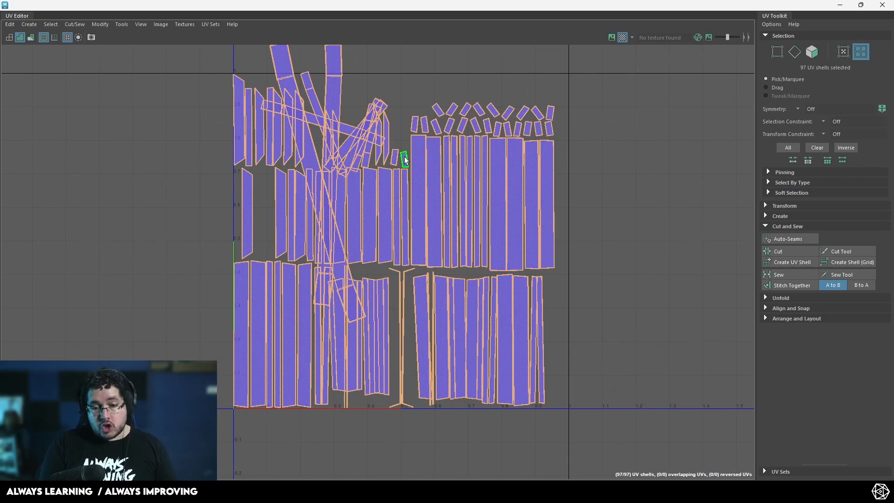
key("ctrl+l")
Step: Sew the edges of the thin bent strip shell near the left side of the new layout
scroll(334, 156, "up", 4)
left_click(38, 211)
scroll(328, 153, "down", 1)
middle_click_drag(328, 154, 331, 265, "alt")
scroll(325, 255, "up", 2)
scroll(260, 214, "up", 1)
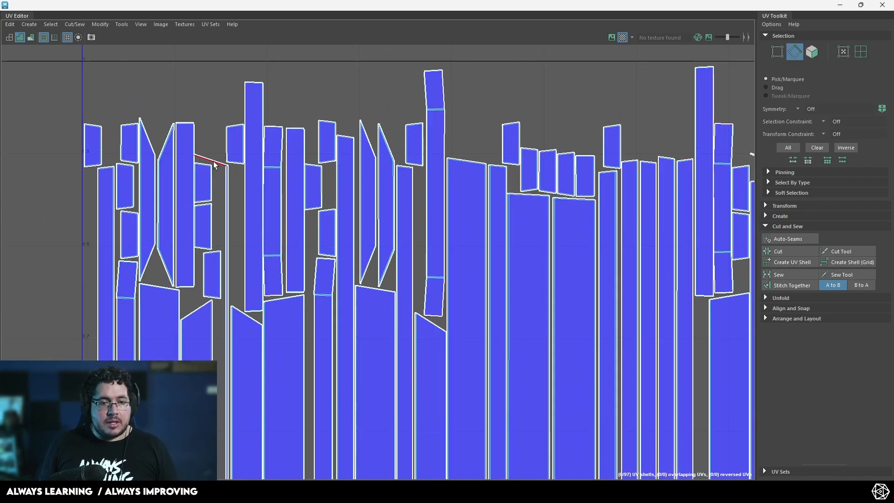
left_click(226, 196, "shift")
scroll(272, 326, "up", 4)
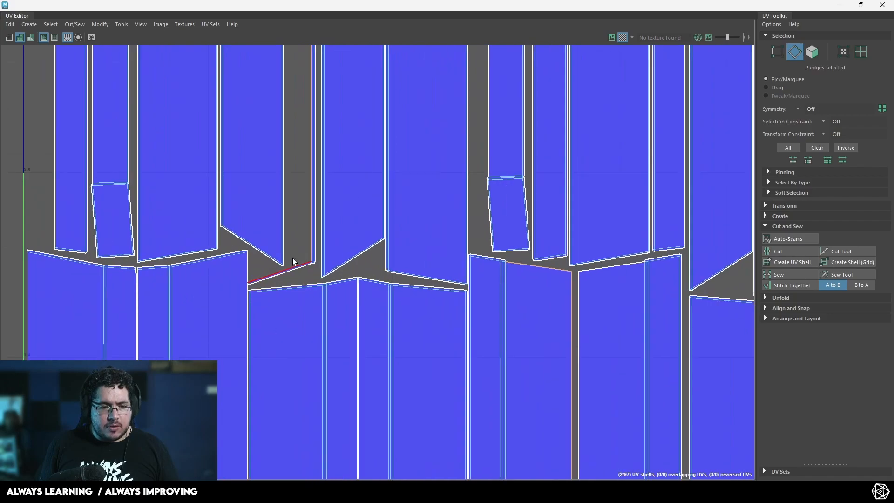
left_click(812, 261)
scroll(512, 242, "down", 6)
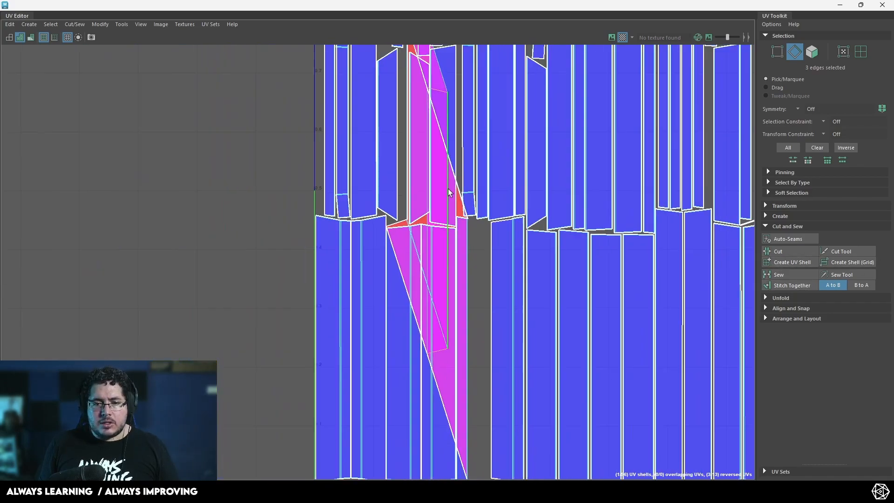
Step: Select every UV shell of the lid and unfold the newly sewn piece
right_click_drag(442, 202, 419, 193)
left_click_drag(326, 61, 698, 461)
scroll(650, 244, "up", 6)
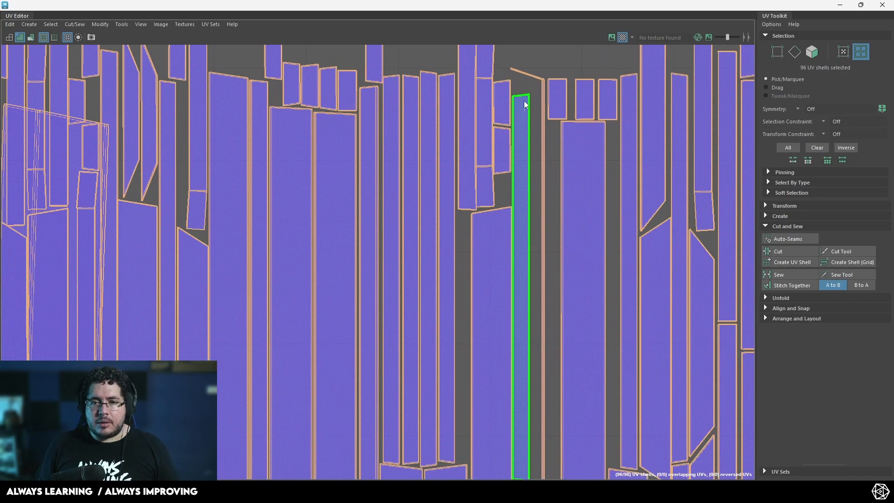
Step: Select the long edges of the next thin bent strip and the nearby narrow strip, and sew them
right_click_drag(524, 104, 526, 77)
left_click(533, 78)
left_click(543, 269, "shift")
scroll(381, 179, "up", 3)
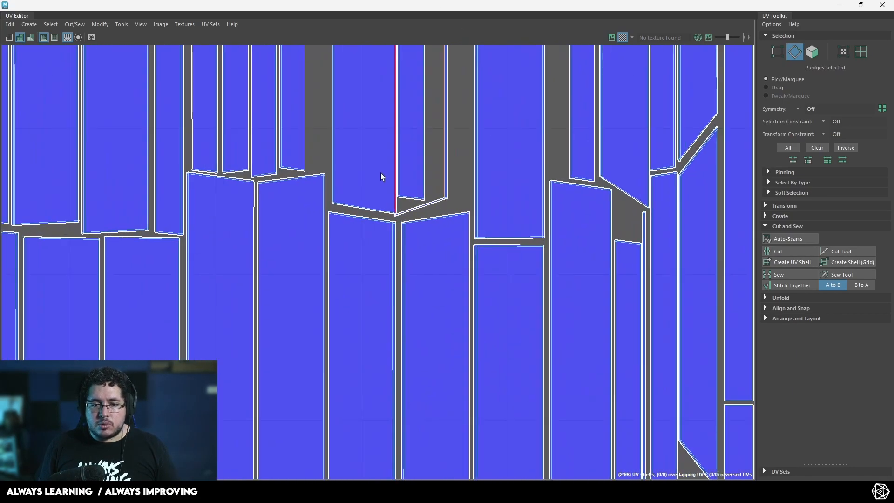
left_click(813, 285)
left_click(645, 237)
left_click(788, 274)
Step: Select the long edges of the remaining thin strip shells in the middle and along the tile's far border, and sew them
scroll(368, 122, "down", 4)
scroll(368, 122, "up", 3)
scroll(395, 127, "up", 4)
scroll(554, 225, "down", 4)
scroll(553, 275, "up", 3)
scroll(553, 274, "down", 5)
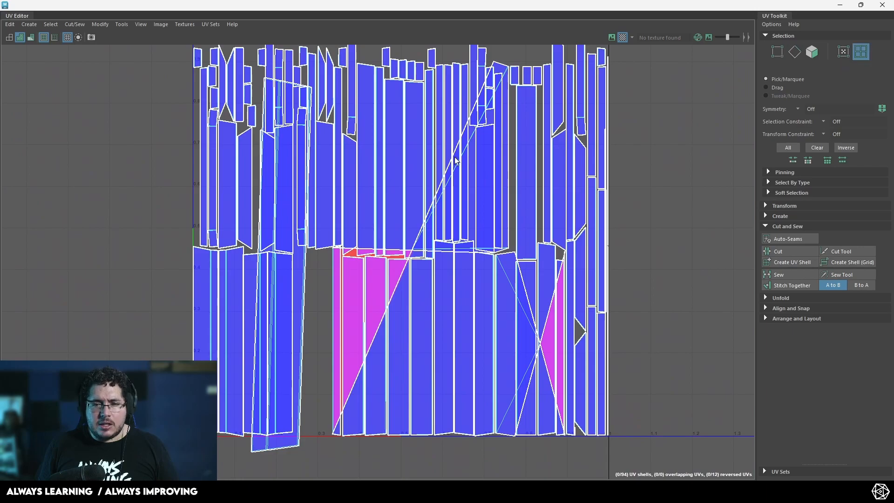
scroll(665, 156, "up", 4)
middle_click_drag(568, 128, 391, 203, "alt")
scroll(391, 197, "up", 2)
right_click_drag(397, 202, 397, 170)
left_click(398, 201)
scroll(368, 301, "up", 3)
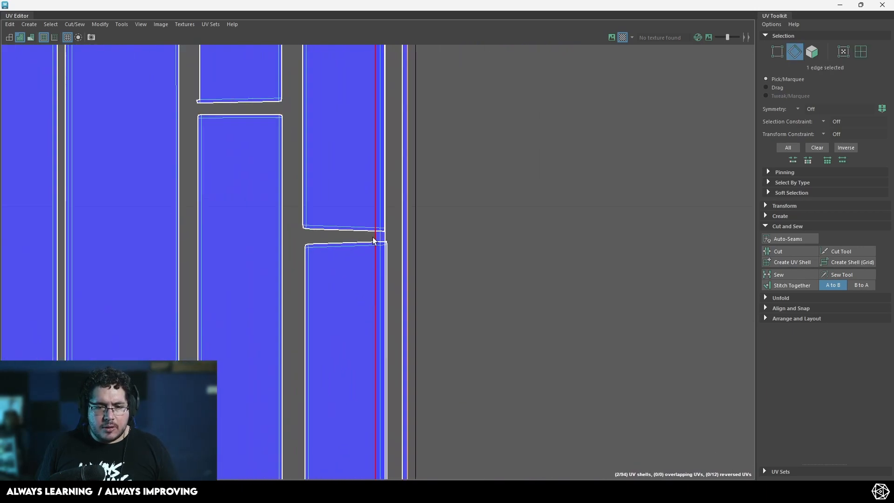
scroll(459, 289, "down", 4)
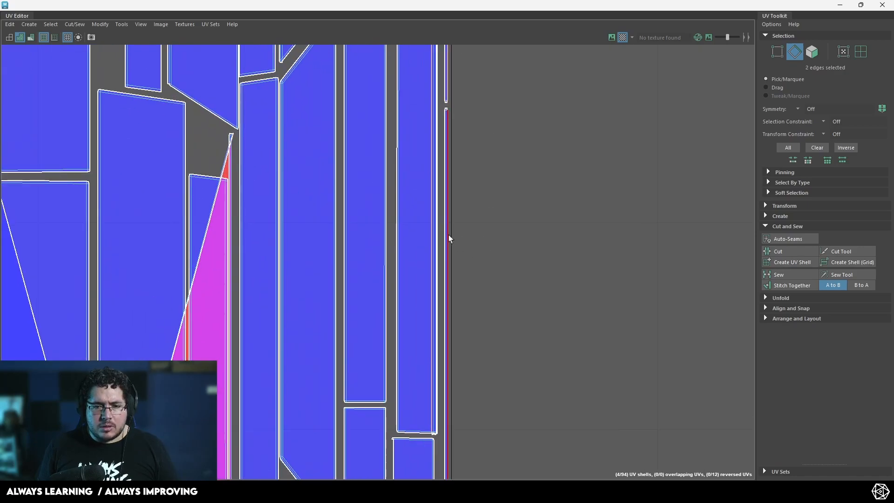
middle_click_drag(444, 239, 507, 88, "alt")
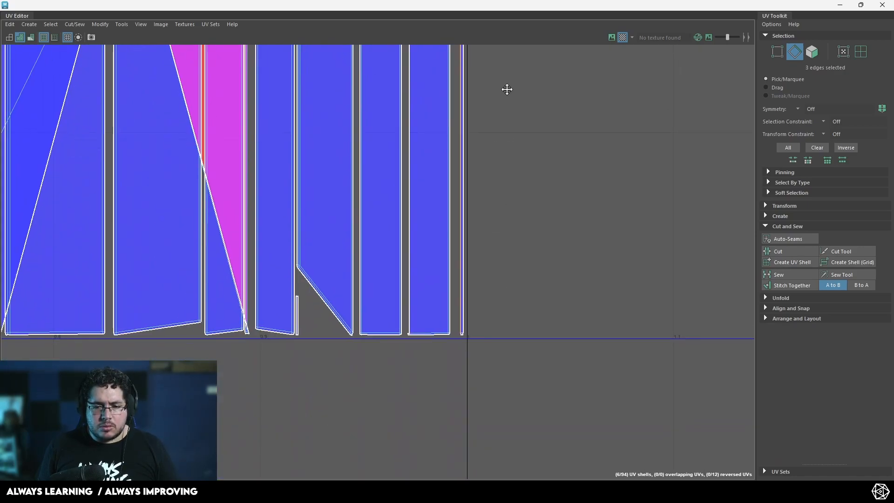
left_click(790, 275)
Step: Select every UV shell of the lid, unfold them, and lay them out again within the UV tile
scroll(425, 222, "down", 5)
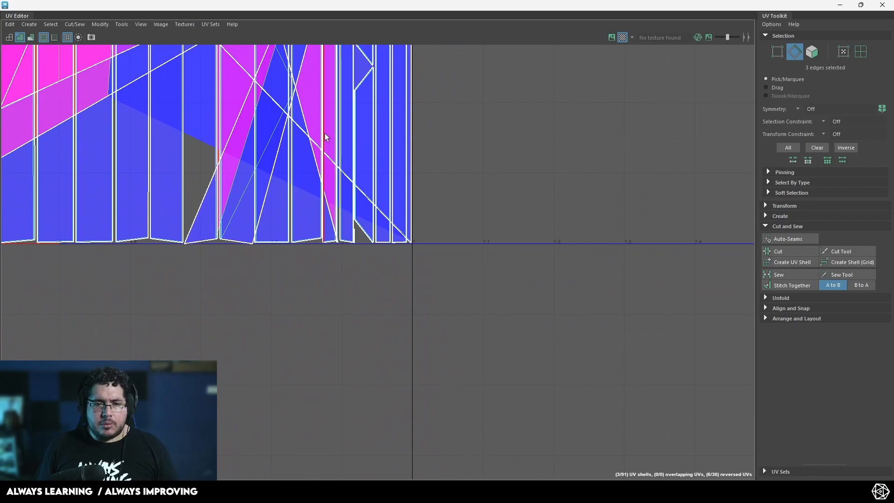
right_click(351, 176)
left_click(310, 162)
scroll(362, 173, "down", 3)
left_click_drag(149, 300, 149, 300)
left_click_drag(447, 261, 491, 300)
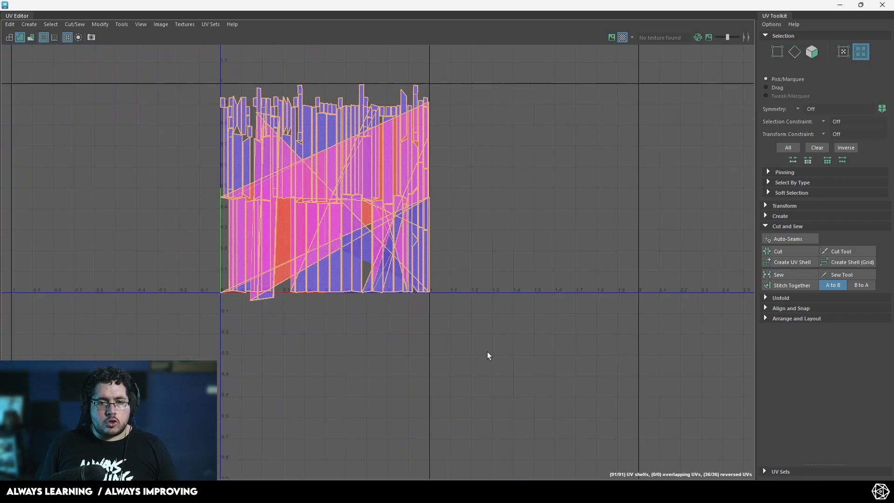
key("ctrl+u")
key("ctrl+l")
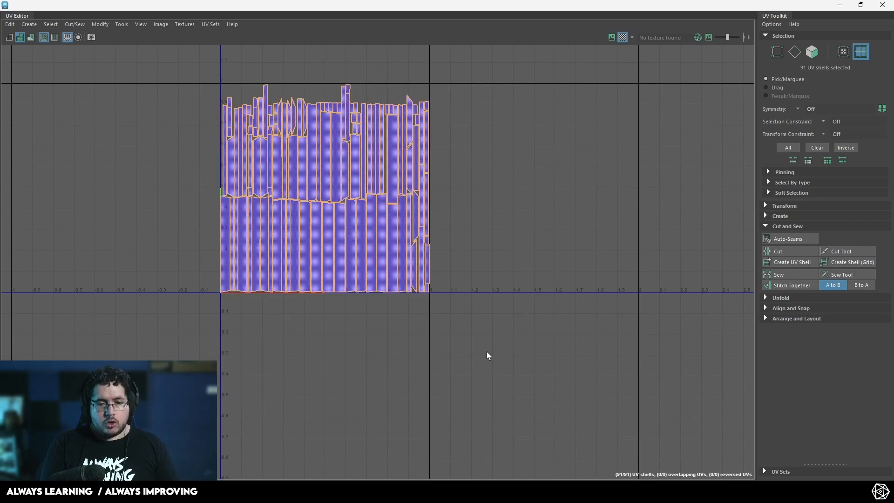
Step: Inspect the lid's new UV layout for leftover thin shells and the packing of the planks
left_click(495, 216)
scroll(395, 154, "up", 2)
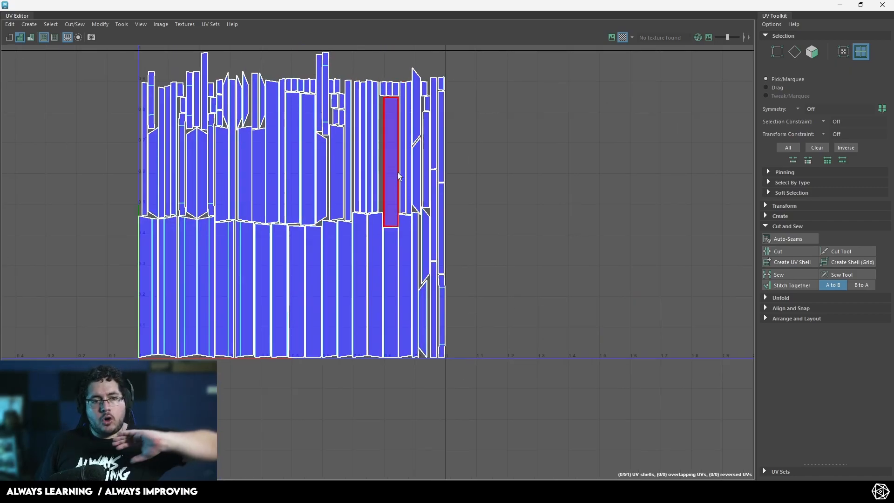
scroll(397, 172, "up", 4)
scroll(413, 183, "up", 6)
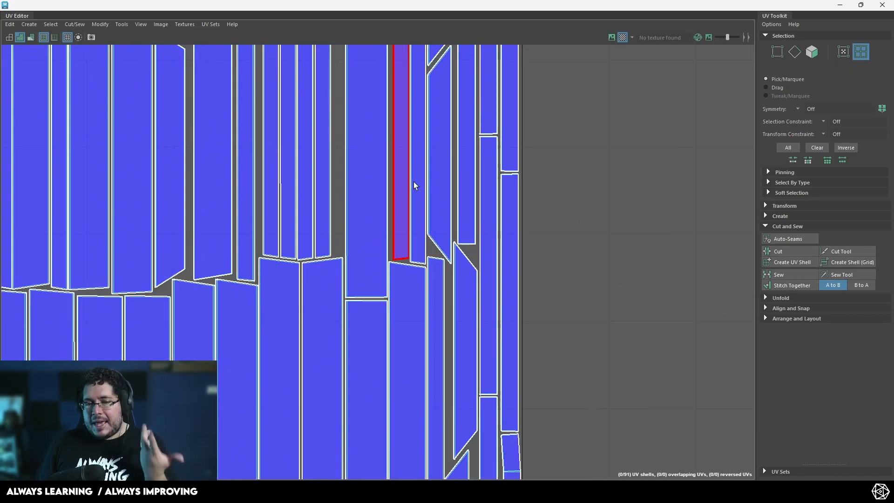
scroll(448, 183, "down", 3)
scroll(435, 175, "down", 8)
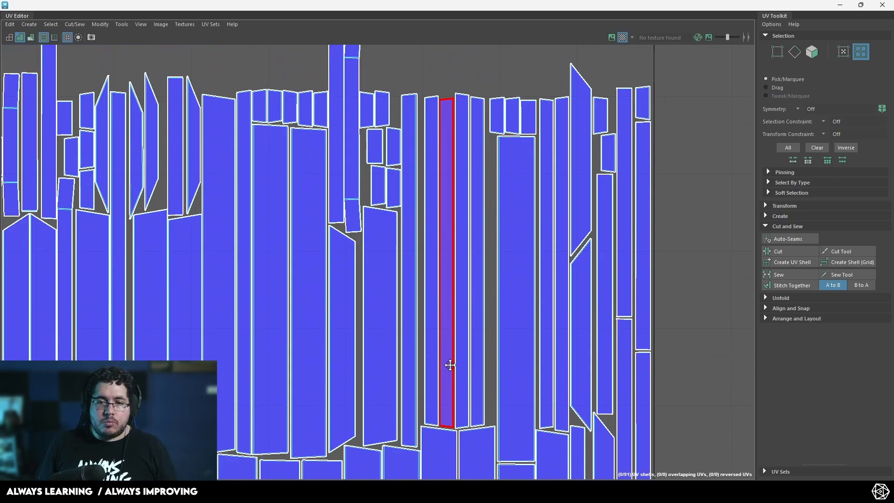
right_click_drag(329, 229, 378, 222)
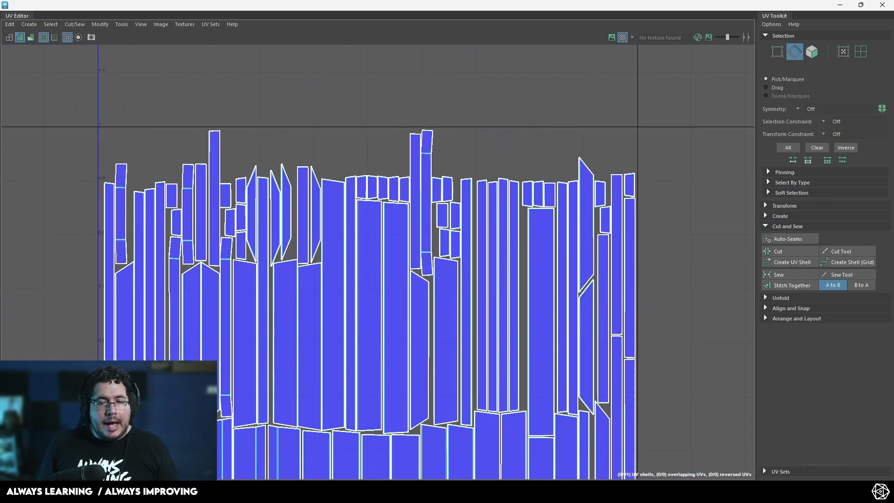
Step: Minimize the UV Editor, reselect the lid as an object, and exit isolation to show the whole chest
left_click(840, 6)
right_click_drag(464, 192, 508, 164)
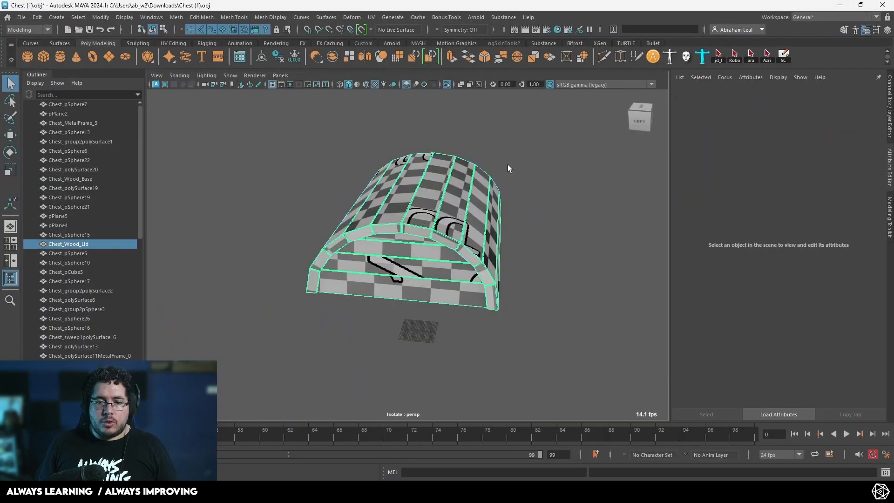
left_click(508, 163)
left_click_drag(507, 169, 426, 244, "alt")
left_click(426, 244)
left_click(447, 84)
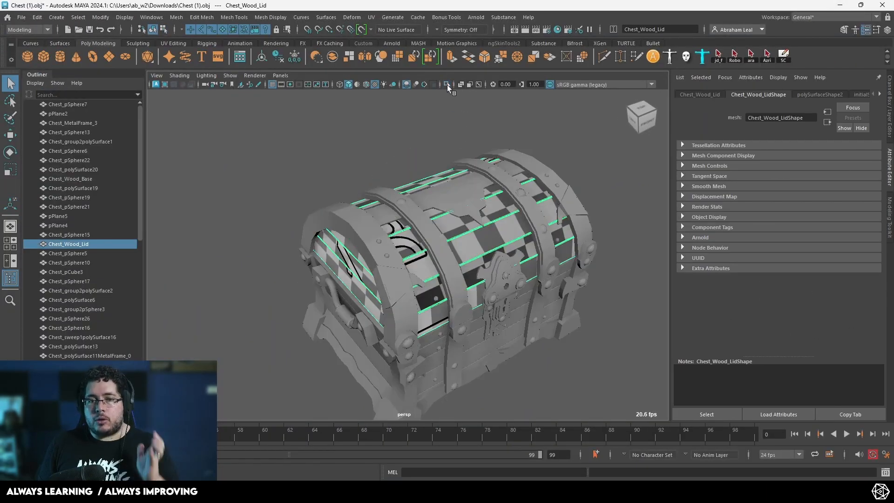
Step: Select the pointed metal ornament along the top of the lid and isolate it
right_click_drag(552, 269, 477, 269, "alt")
middle_click_drag(478, 269, 433, 206, "alt")
scroll(406, 164, "up", 5)
middle_click_drag(439, 172, 443, 258, "alt")
left_click_drag(443, 258, 470, 259, "alt")
left_click(380, 122)
middle_click_drag(415, 152, 468, 246, "alt")
left_click(447, 84)
Step: Insert a centered edge loop around the ornament's thin side with the Multi-Cut tool and return to object selection
left_click_drag(484, 163, 480, 307, "alt")
right_click_drag(480, 306, 494, 307, "alt")
middle_click_drag(482, 216, 454, 266, "alt")
right_click_drag(454, 265, 485, 272, "alt")
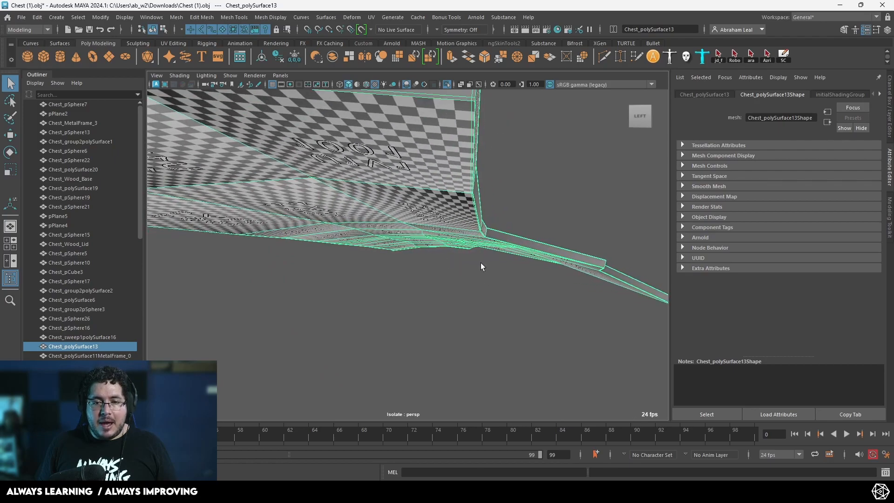
left_click_drag(485, 271, 463, 287, "alt")
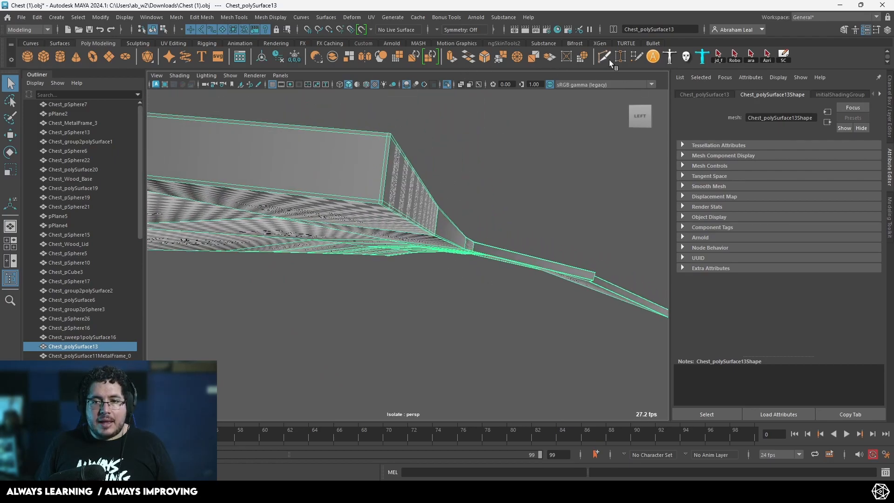
middle_click(387, 167, "ctrl")
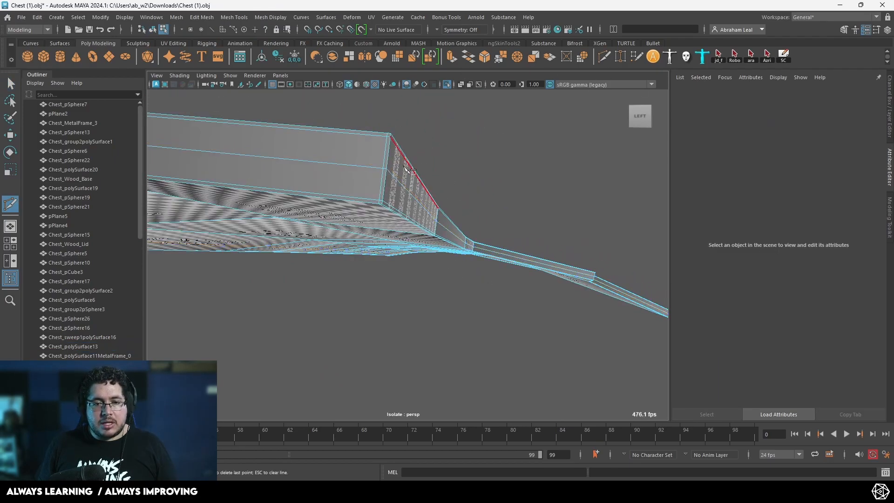
right_click_drag(445, 139, 445, 138)
Step: Apply a camera-based UV projection to the ornament and cut its UVs along the new middle edge loop
left_click_drag(395, 174, 410, 279, "alt")
left_click(371, 18)
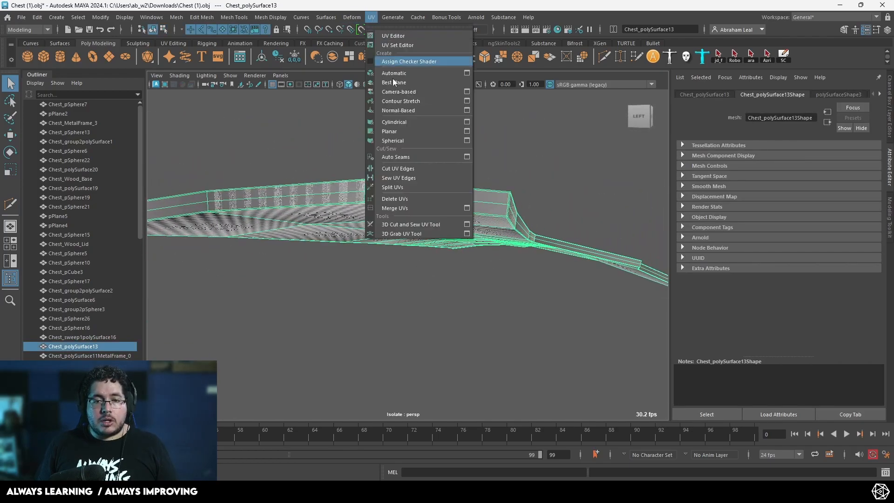
left_click(403, 92)
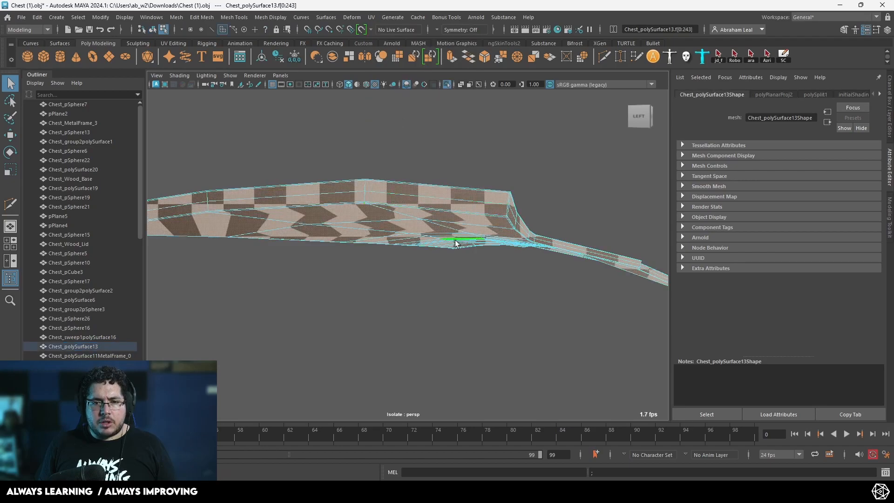
key("F10")
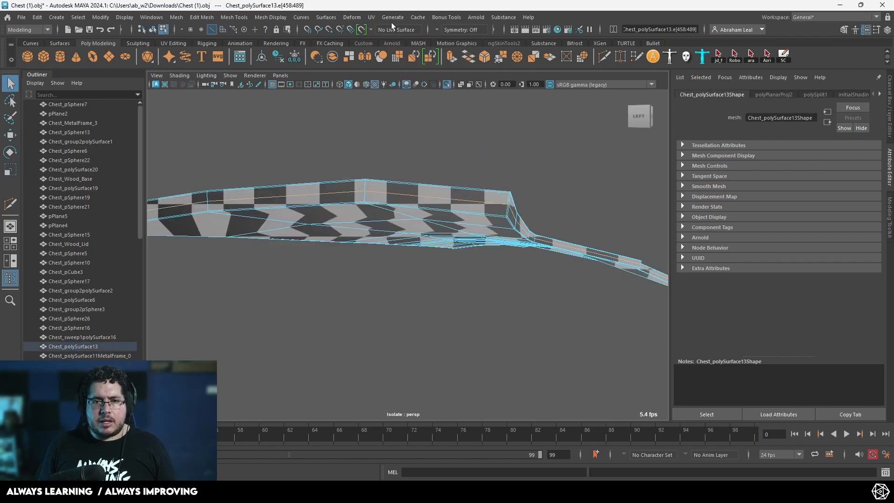
left_click(372, 18)
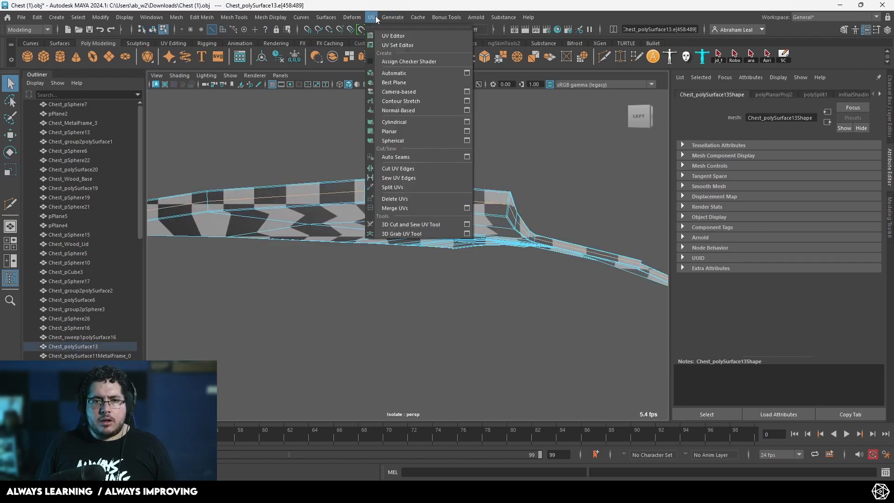
left_click(401, 167)
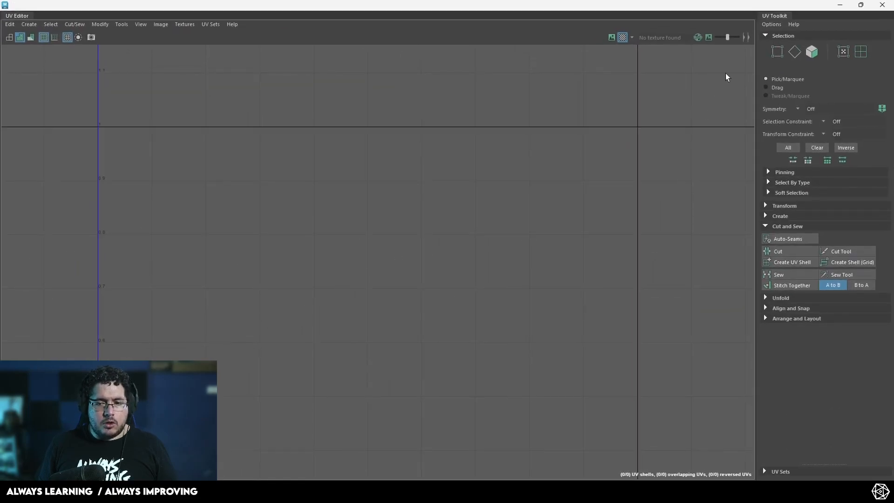
Step: Restore the UV Editor as a floating window over the viewport, then select and unfold both of the ornament's UV shells
left_click_drag(719, 11, 530, 215)
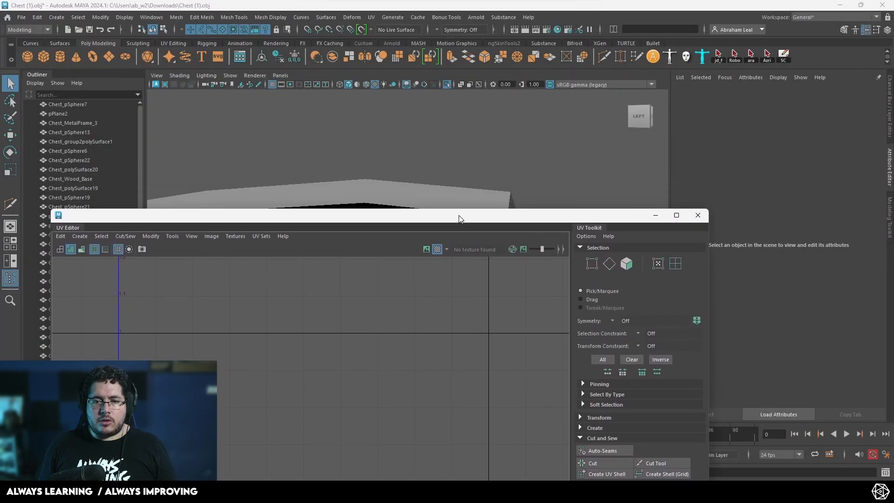
left_click(431, 198)
left_click_drag(409, 219, 444, 307)
left_click_drag(371, 305, 396, 114)
right_click_drag(398, 298, 370, 268)
scroll(370, 268, "down", 3)
left_click_drag(523, 266, 365, 372)
key("ctrl+u")
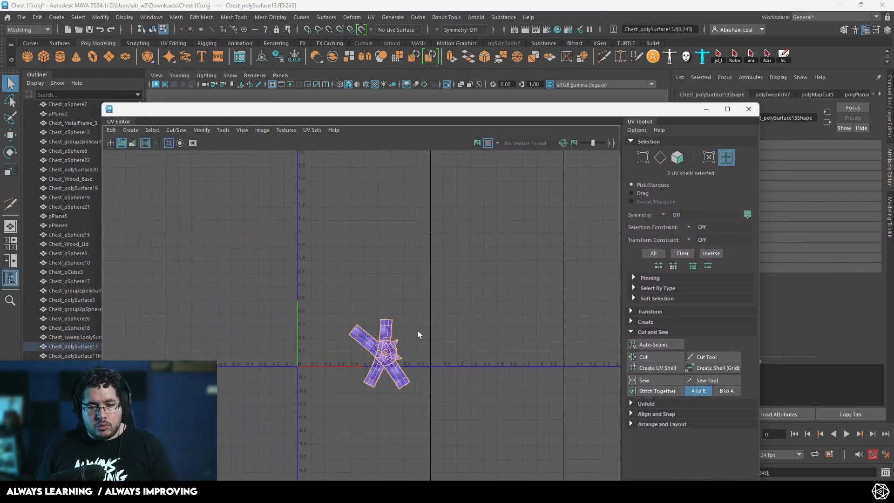
Step: Move one of the ornament's overlapping UV shells up and away so the two lie apart
scroll(419, 335, "up", 3)
left_click(281, 389)
left_click(307, 356)
key("w")
left_click_drag(340, 376, 270, 253)
left_click(446, 259)
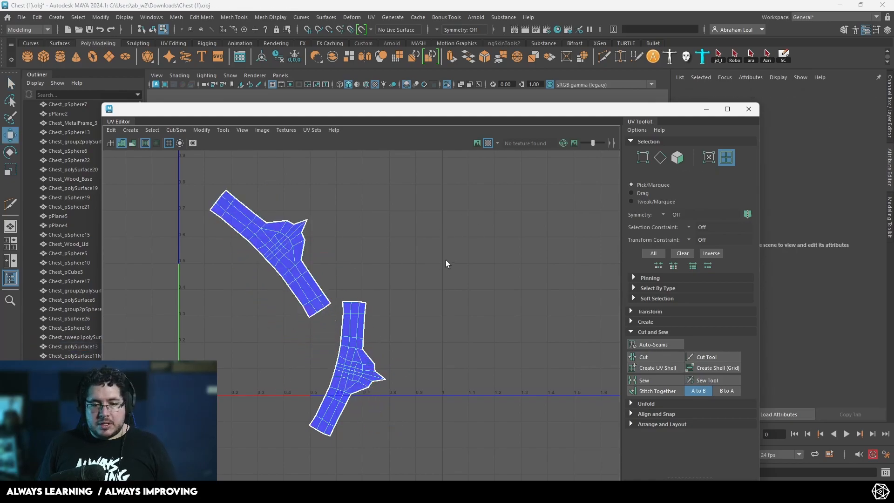
Step: Close the UV Editor, return the ornament to object selection, and exit isolation
left_click(744, 110)
right_click_drag(457, 211, 497, 210)
left_click(489, 226)
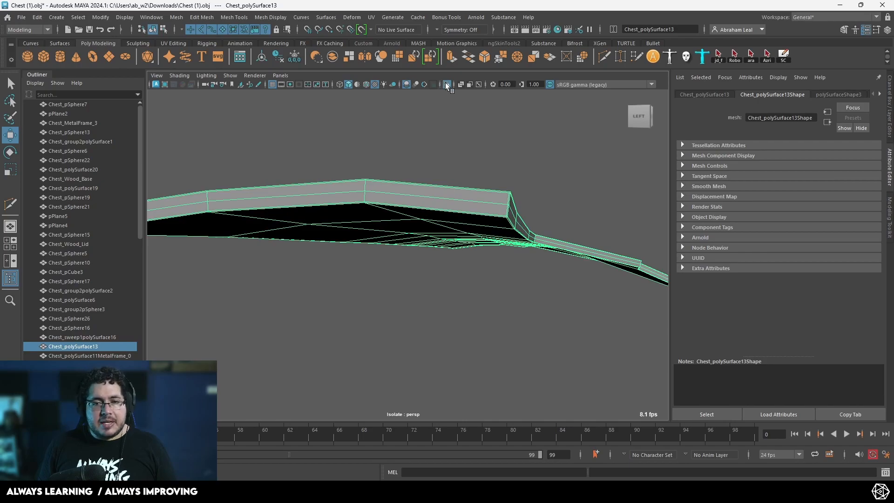
left_click(445, 84)
Step: Select the T-shaped latch plate with the keyhole slots on the chest's front and isolate it
left_click_drag(447, 186, 495, 240, "alt")
right_click_drag(495, 240, 473, 325, "alt")
mouse_move(473, 325)
left_mouse_down("alt")
mouse_move(489, 292)
mouse_move(463, 319)
left_mouse_up("alt")
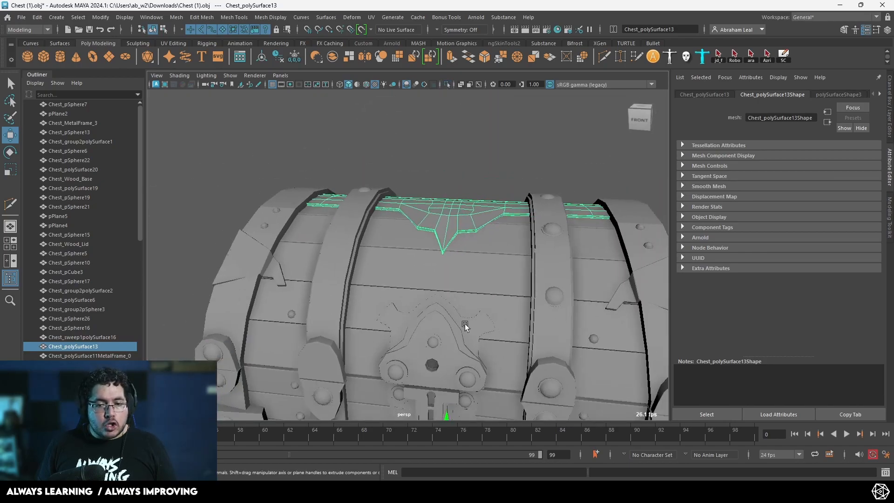
middle_click_drag(463, 318, 422, 220, "alt")
right_click_drag(423, 220, 448, 265, "alt")
left_click_drag(448, 265, 519, 313, "alt")
right_click_drag(518, 314, 599, 313, "alt")
middle_click_drag(599, 313, 472, 177, "alt")
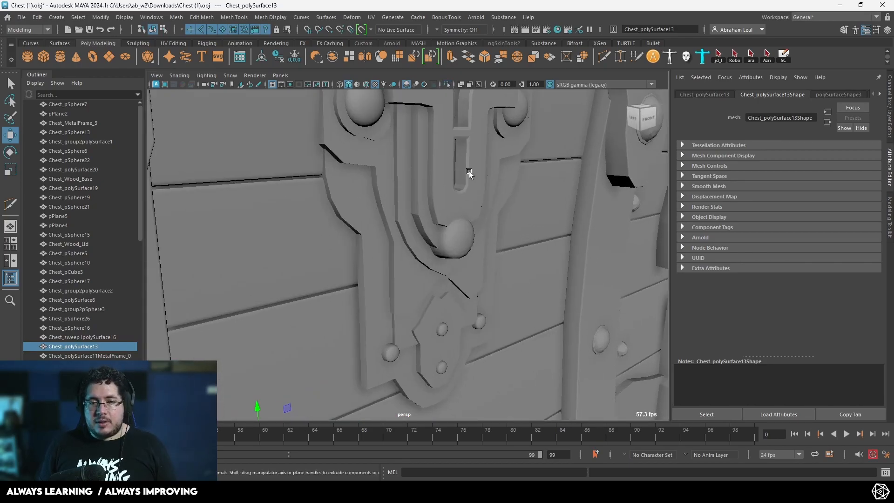
left_click(470, 164)
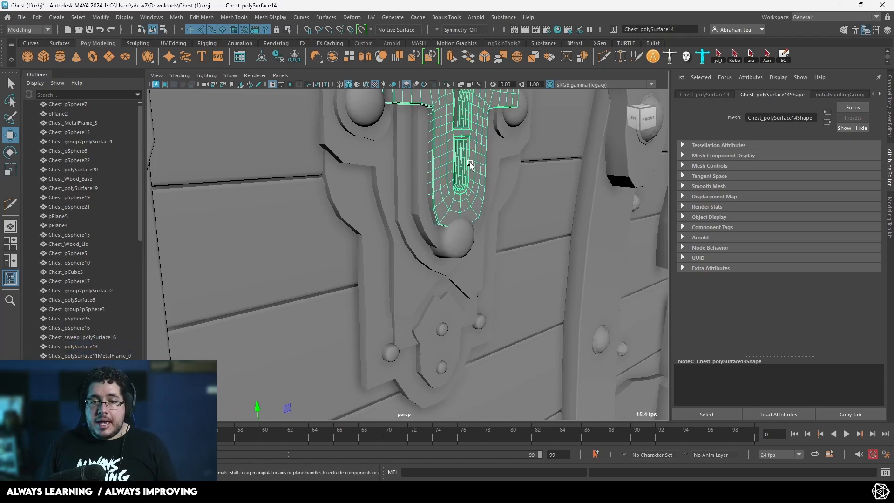
left_click(446, 84)
Step: Examine the isolated latch plate from several angles, including its slots, side walls and back
middle_click_drag(445, 111, 405, 198, "alt")
right_click_drag(404, 199, 465, 205, "alt")
left_click_drag(465, 205, 366, 226, "alt")
middle_click_drag(366, 226, 459, 223, "alt")
right_click_drag(459, 224, 512, 247, "alt")
left_click_drag(513, 247, 538, 313, "alt")
right_click_drag(461, 261, 443, 205, "alt")
left_click_drag(442, 206, 485, 203, "alt")
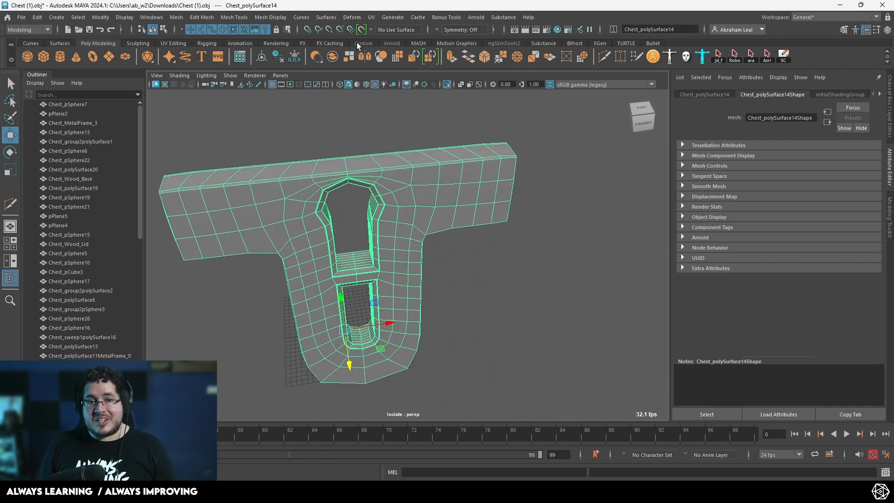
left_click(371, 18)
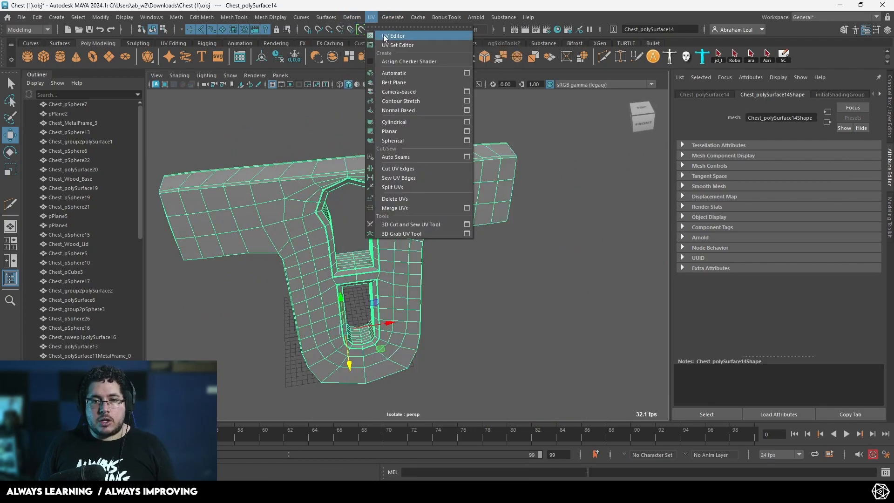
left_click(384, 36)
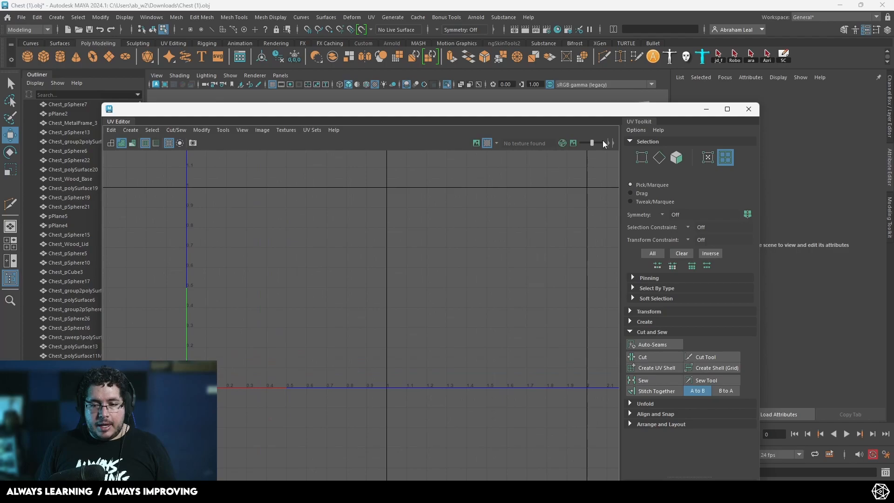
left_click(748, 110)
Step: Apply a camera-based UV projection to the latch plate, exit isolation, and open the projected UVs in the UV Editor
left_click_drag(379, 164, 395, 112, "alt")
left_click(371, 17)
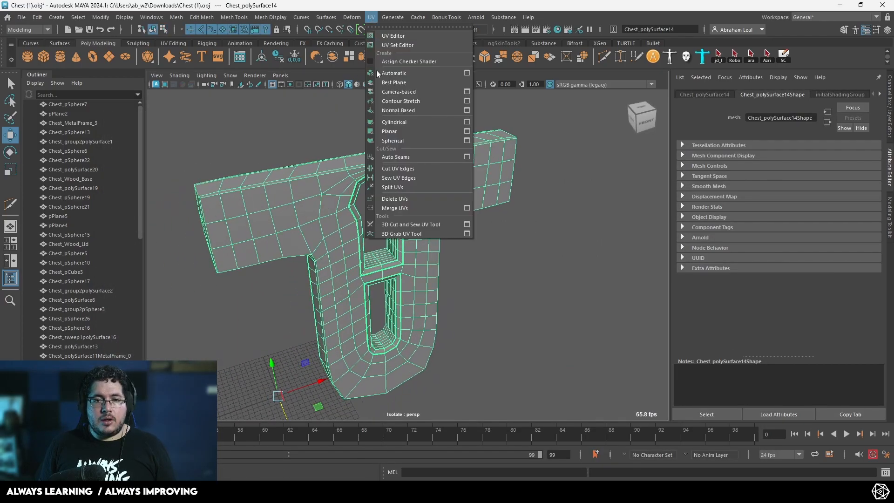
left_click(400, 93)
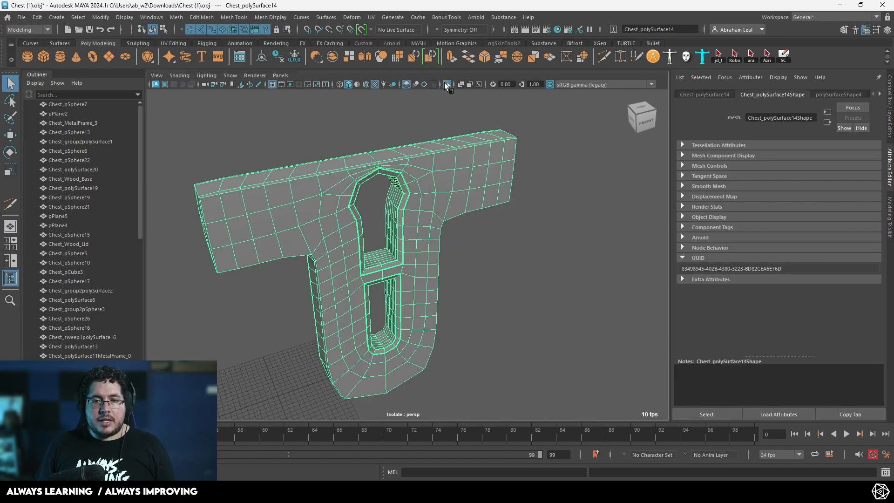
left_click(446, 84)
left_click(372, 17)
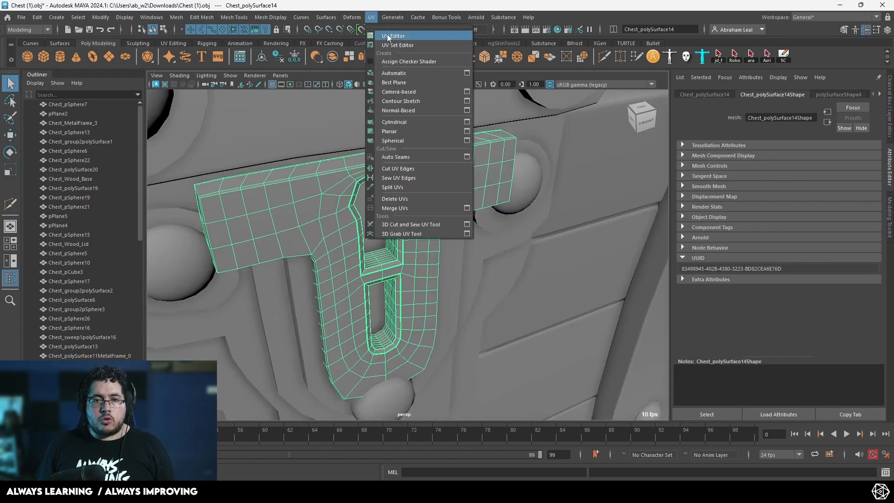
left_click(387, 34)
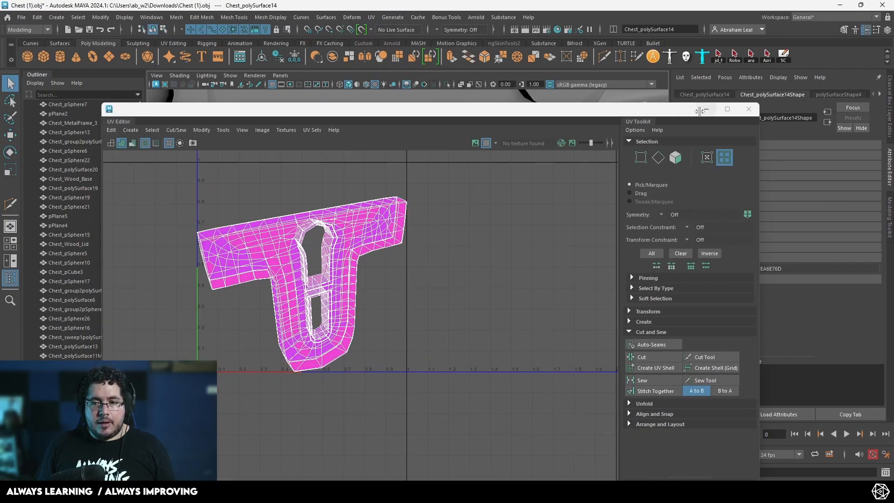
Step: Put the UV Editor away and isolate the T-shaped latch plate in object selection
left_click(704, 109)
left_click(371, 17)
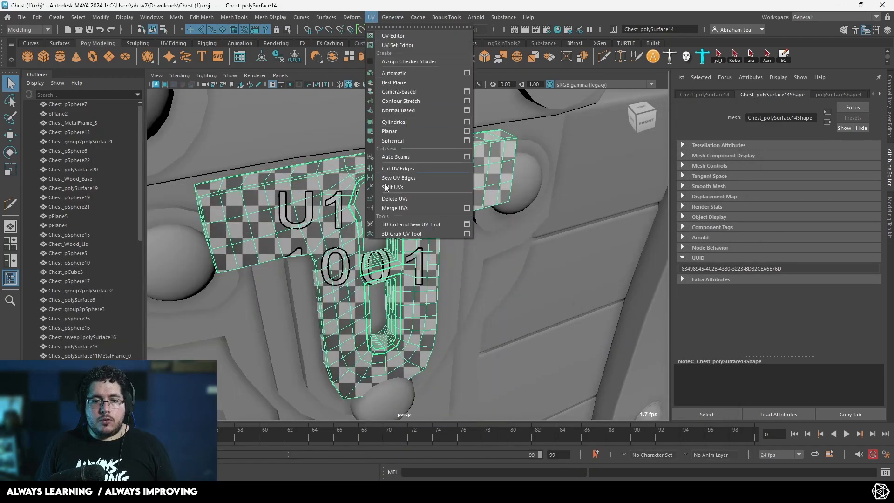
left_click(403, 225)
scroll(379, 229, "up", 10)
left_click_drag(369, 221, 326, 199, "alt")
right_click_drag(326, 199, 307, 199, "alt")
left_click_drag(307, 200, 372, 144, "alt")
key("q")
right_click_drag(371, 144, 388, 136)
left_click(445, 84)
Step: Using the 3D Cut and Sew UV Tool, cut seams along the latch plate's outer back edge and the lower slot's back rim
left_click_drag(446, 135, 365, 123, "alt")
scroll(364, 123, "down", 5)
left_click_drag(534, 192, 416, 261, "alt")
right_click_drag(415, 261, 336, 223)
left_click(371, 17)
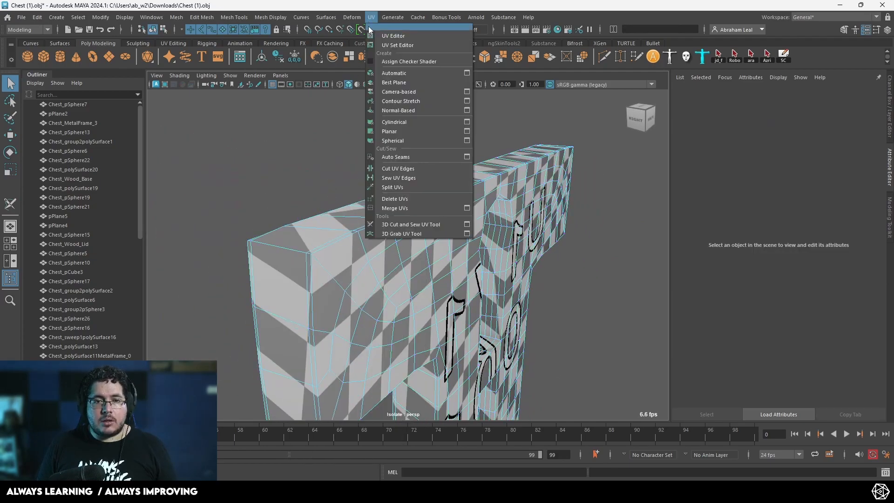
left_click(410, 225)
left_click_drag(326, 270, 403, 127, "alt")
middle_click_drag(404, 127, 395, 100, "alt")
left_click_drag(395, 100, 347, 226, "alt")
scroll(359, 217, "up", 4)
double_click(355, 218)
middle_click_drag(371, 200, 377, 277, "alt")
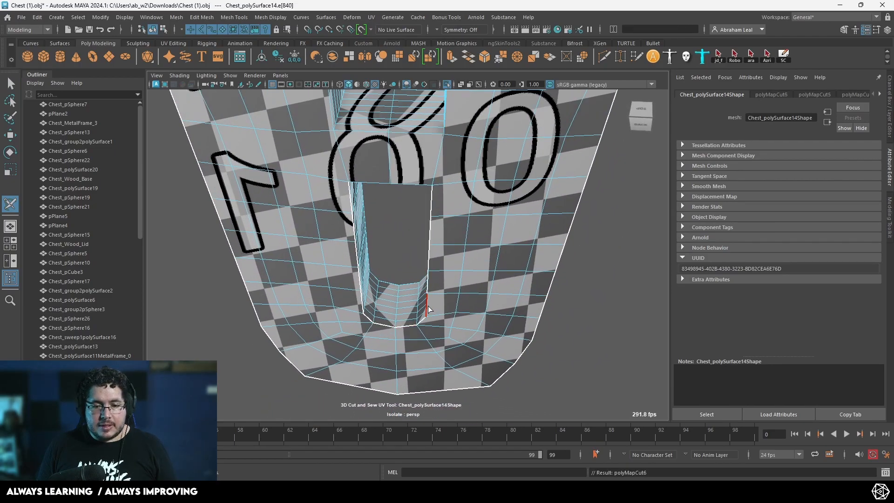
double_click(427, 307)
Step: Cut UV seams along the lower slot's top back edge and the keyhole slot's back rim
left_click_drag(428, 308, 453, 161, "alt")
middle_click_drag(453, 161, 452, 234, "alt")
left_click_drag(452, 233, 438, 177, "alt")
double_click(401, 167)
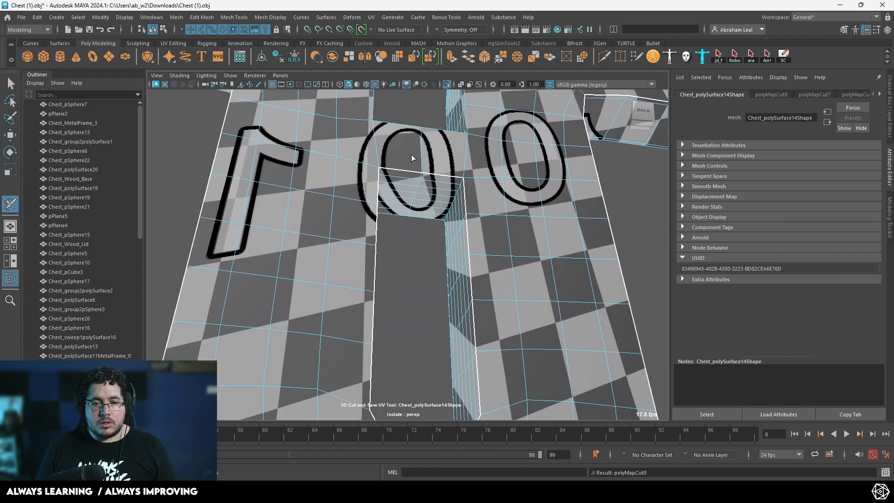
middle_click_drag(412, 155, 386, 298, "alt")
double_click(337, 149)
left_click_drag(337, 149, 410, 205, "alt")
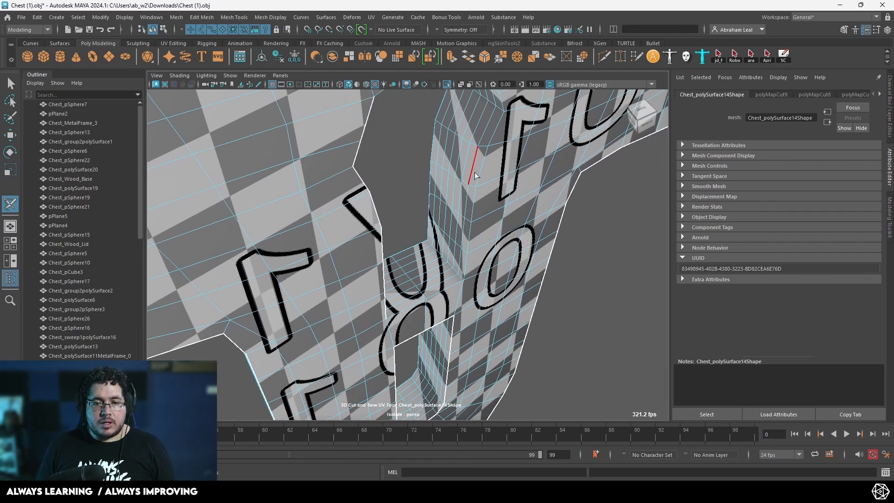
Step: Cut the remaining back-side UV seams around the keyhole and along the outer back edge at the arm's end
left_click_drag(487, 169, 346, 349, "alt")
left_click_drag(489, 244, 487, 225, "alt")
left_click_drag(372, 269, 261, 163, "alt")
left_click(239, 211)
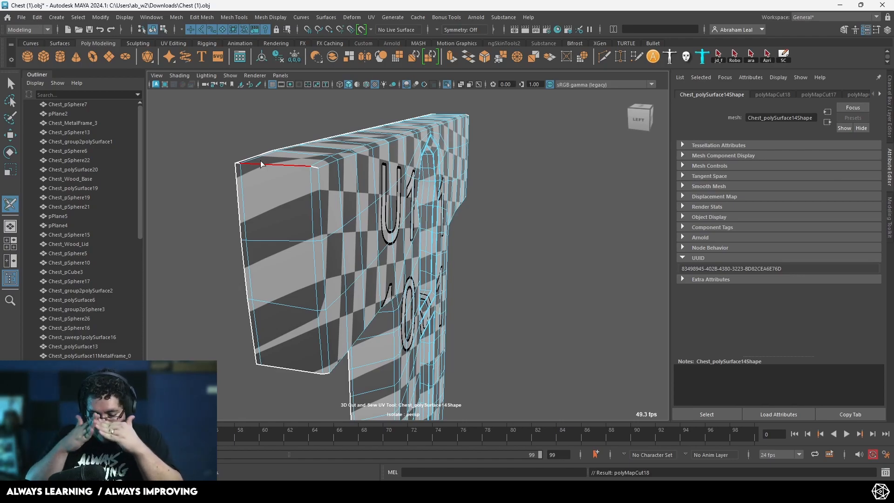
Step: Open the latch plate in the UV Editor and unfold all of its shells
left_click_drag(395, 185, 414, 212, "alt")
right_click_drag(414, 212, 390, 215, "alt")
left_click_drag(391, 216, 365, 219, "alt")
middle_click_drag(468, 291, 408, 244, "alt")
mouse_move(408, 245)
left_mouse_down("alt")
mouse_move(449, 262)
mouse_move(401, 236)
left_mouse_up("alt")
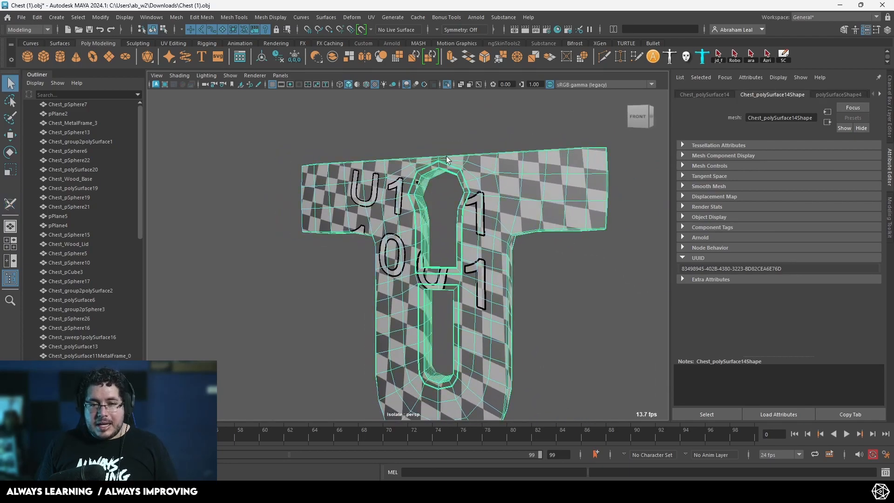
left_click(371, 17)
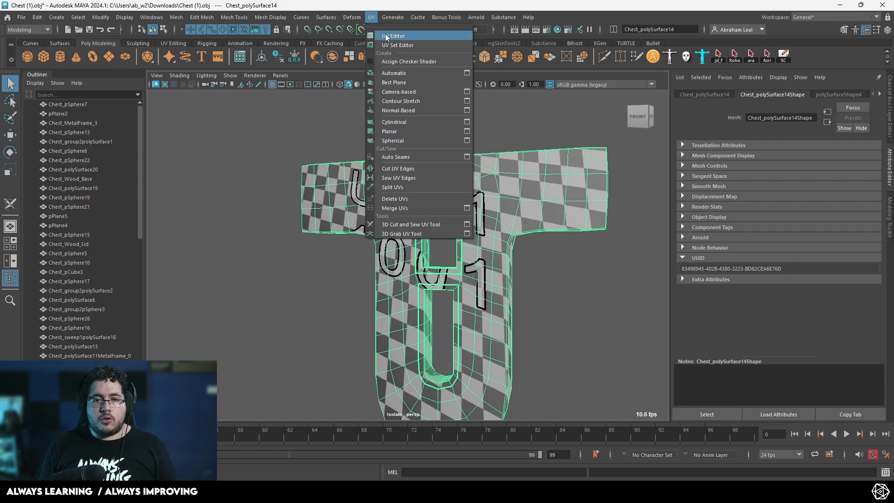
left_click(384, 35)
left_click_drag(377, 176, 169, 405)
key("ctrl+u")
Step: Move the back shell out beside the UV tile and shift the front shell into the tile
left_click(350, 308)
left_click(339, 263)
key("w")
left_click_drag(298, 245, 450, 243)
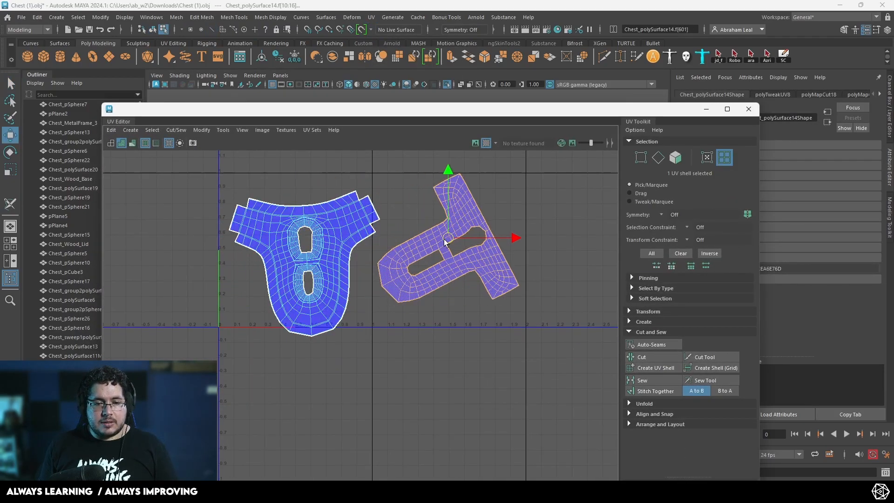
left_click(304, 263)
left_click_drag(303, 261, 286, 243)
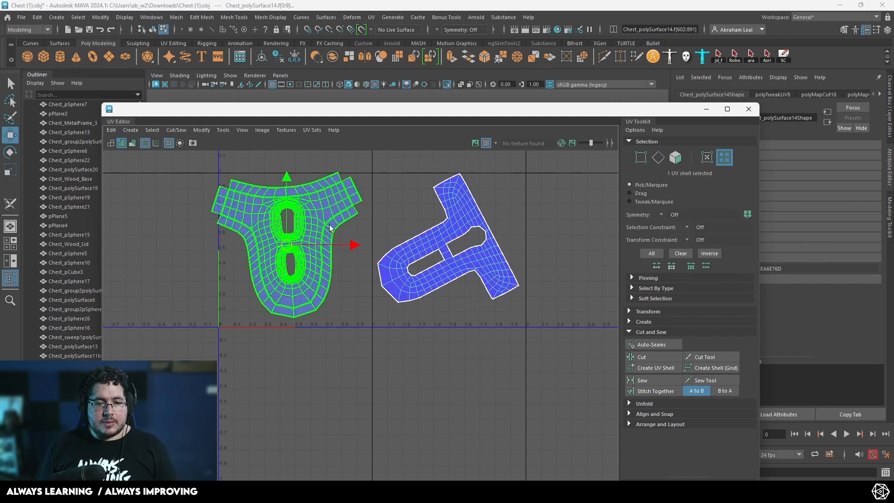
Step: Examine the front shell's slot walls in the UV layout and the checker distortion around the keyhole on the model
left_click(366, 197)
scroll(291, 205, "up", 5)
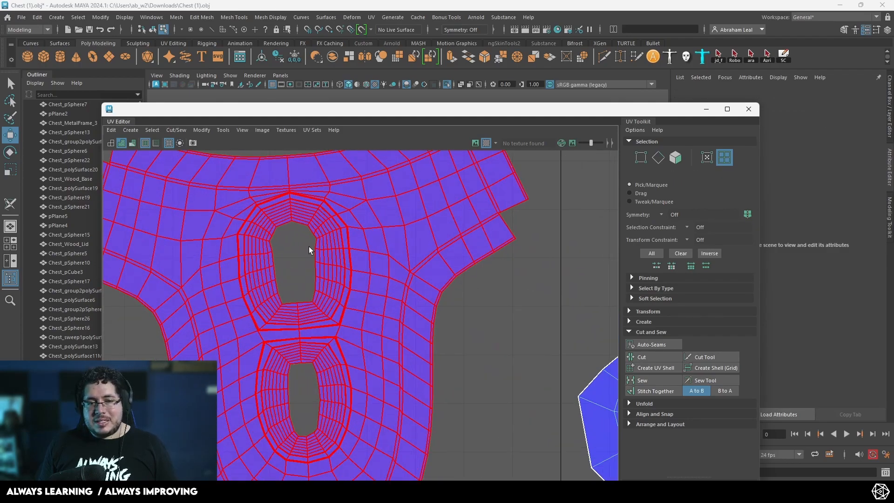
scroll(310, 247, "down", 2)
left_click(542, 205)
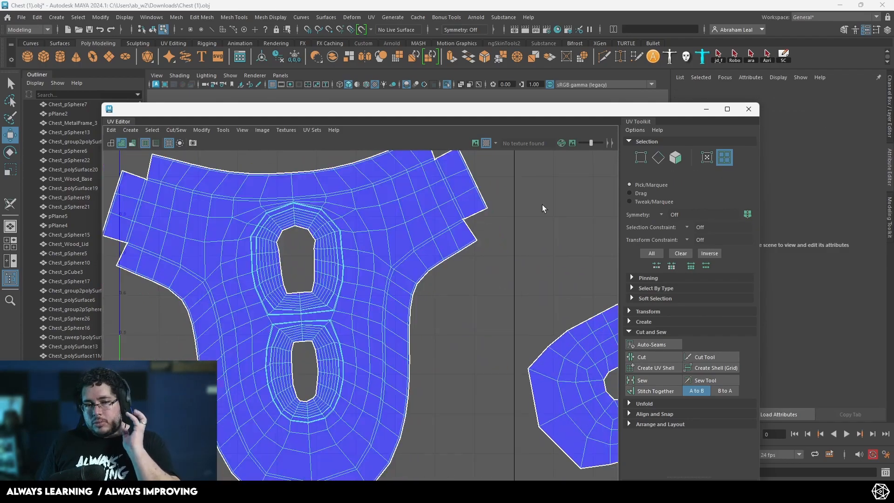
left_click(706, 109)
left_click_drag(487, 208, 447, 140, "alt")
middle_click_drag(447, 140, 426, 206, "alt")
left_click_drag(427, 205, 461, 195, "alt")
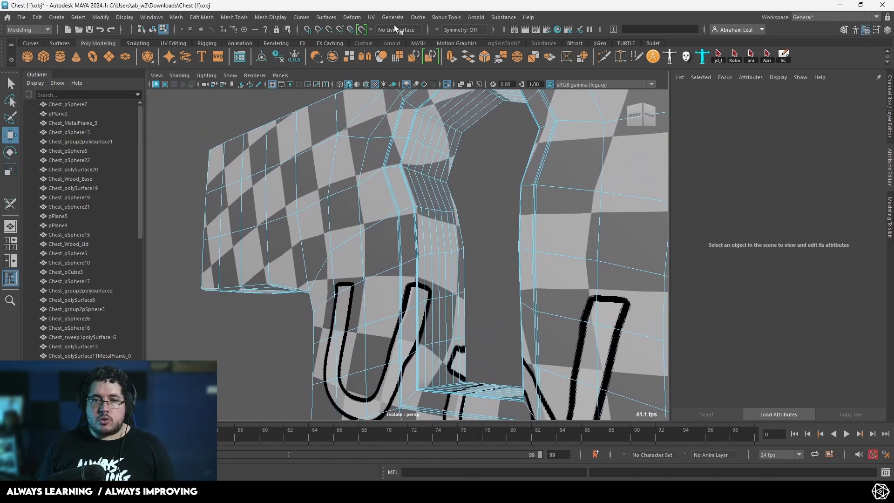
Step: Select the latch plate again and cut a UV seam along the keyhole slot's front inner rim with the 3D Cut and Sew UV Tool
left_click(373, 17)
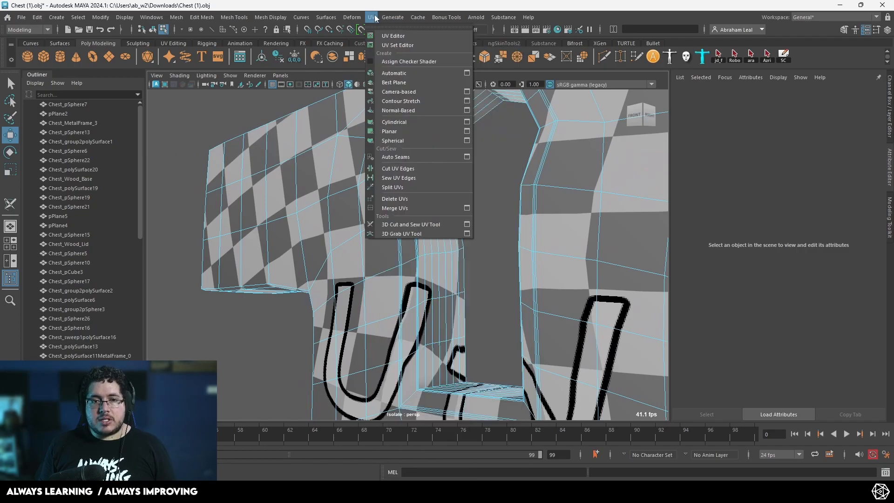
left_click(412, 223)
left_click_drag(412, 221, 392, 216, "alt")
scroll(392, 216, "up", 3)
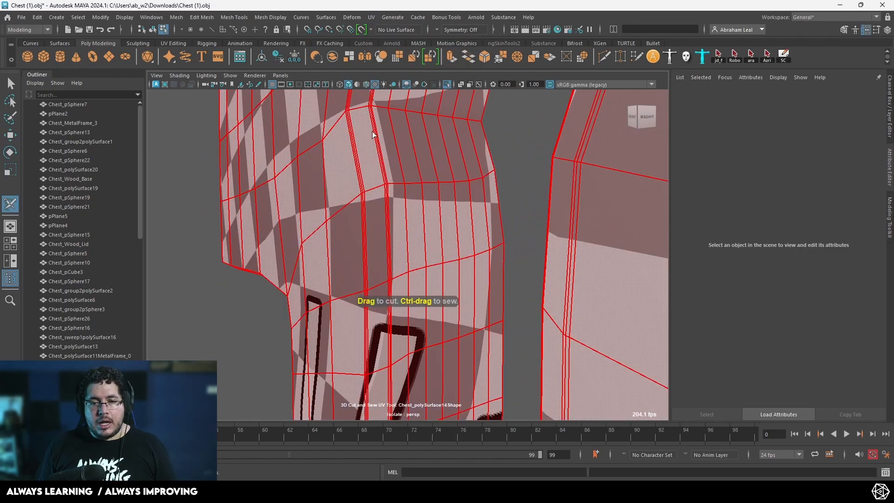
key("q")
left_click(392, 163)
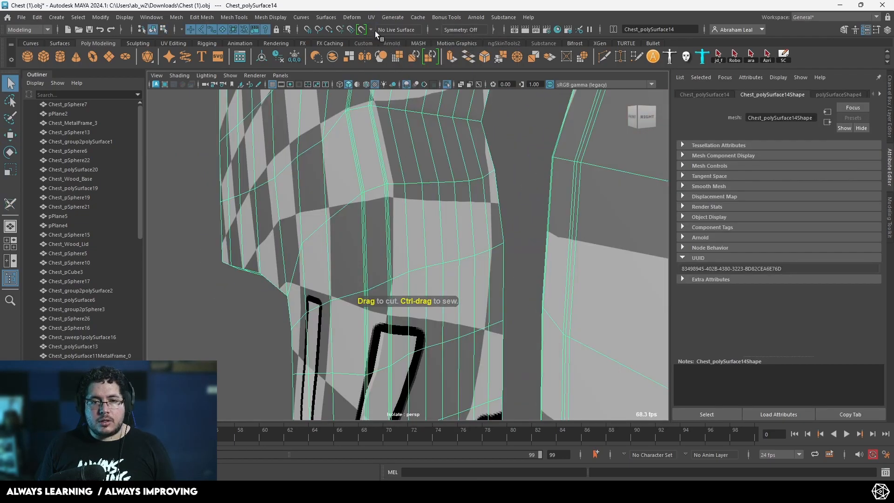
left_click(371, 17)
left_click(404, 226)
left_click(390, 228)
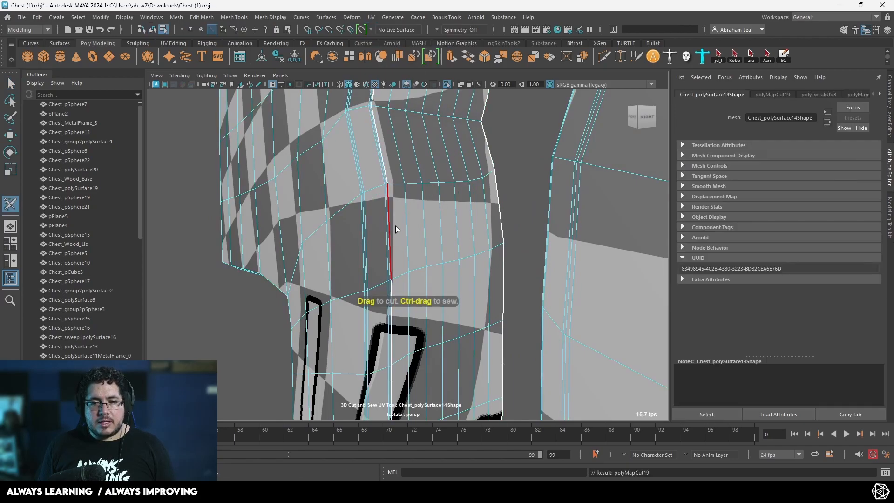
Step: Cut a UV seam along the front inner rim of the lower slot
left_click_drag(393, 227, 437, 233, "alt")
middle_click_drag(419, 335, 409, 240, "alt")
right_click_drag(396, 240, 435, 279, "alt")
middle_click_drag(435, 335, 437, 223, "alt")
left_click_drag(437, 223, 418, 234, "alt")
middle_click_drag(406, 220, 407, 248, "alt")
left_click_drag(407, 248, 373, 214, "alt")
right_click_drag(395, 261, 468, 317, "alt")
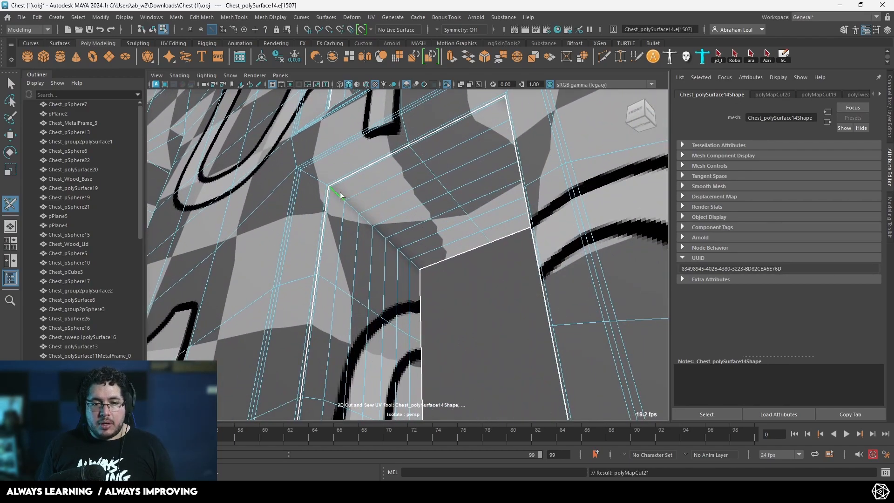
Step: Cut UV seams across the inner corners of the lower slot and keyhole to split their walls into separate strips
left_click(340, 195)
left_click_drag(341, 195, 487, 228, "alt")
right_click_drag(479, 195, 426, 198, "alt")
left_click_drag(426, 198, 347, 291, "alt")
left_click(351, 169)
left_click_drag(351, 169, 497, 182, "alt")
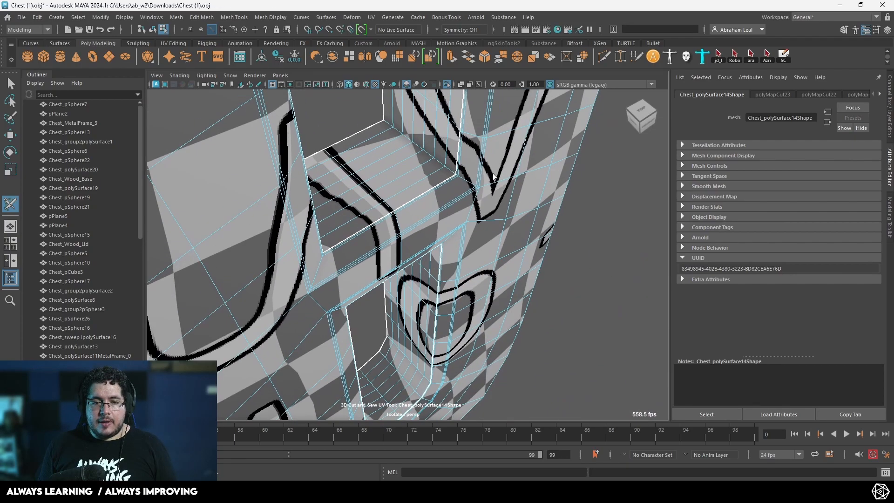
left_click(428, 156)
left_click_drag(428, 156, 452, 193, "alt")
double_click(423, 119)
right_click_drag(452, 192, 376, 188, "alt")
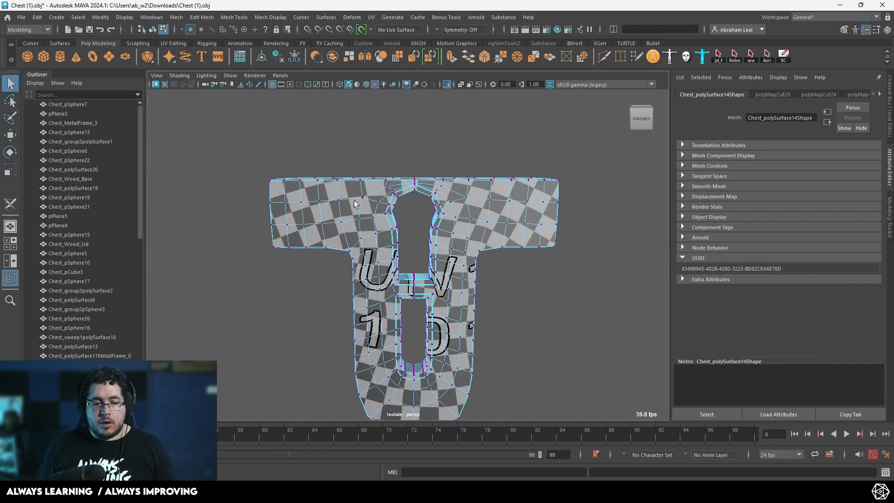
Step: Reopen the latch plate in the UV Editor and unfold all of its shells, including the separated slot walls
key("F8")
left_click(389, 217)
left_click(40, 474)
right_click_drag(293, 295, 260, 274)
scroll(436, 215, "down", 5)
left_click_drag(491, 194, 391, 251)
key("ctrl+u")
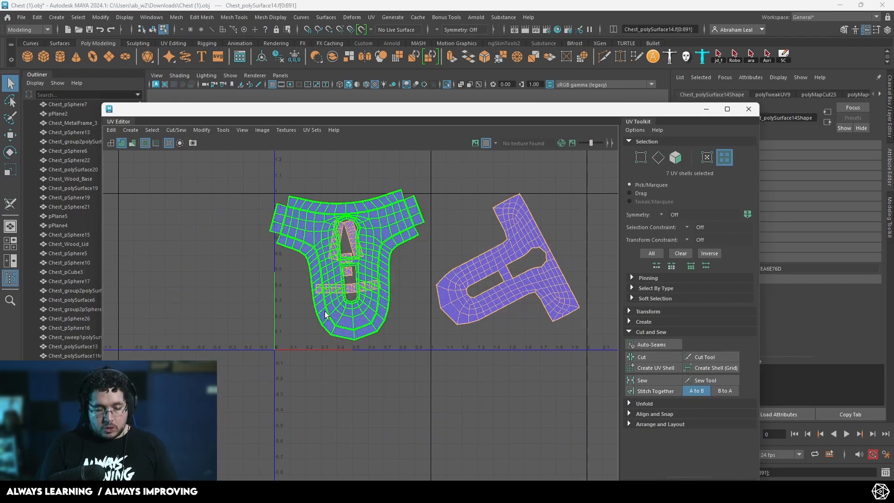
Step: Check the unfolded shells, close the UV Editor, return the latch plate to object selection, and exit isolation
scroll(365, 256, "up", 3)
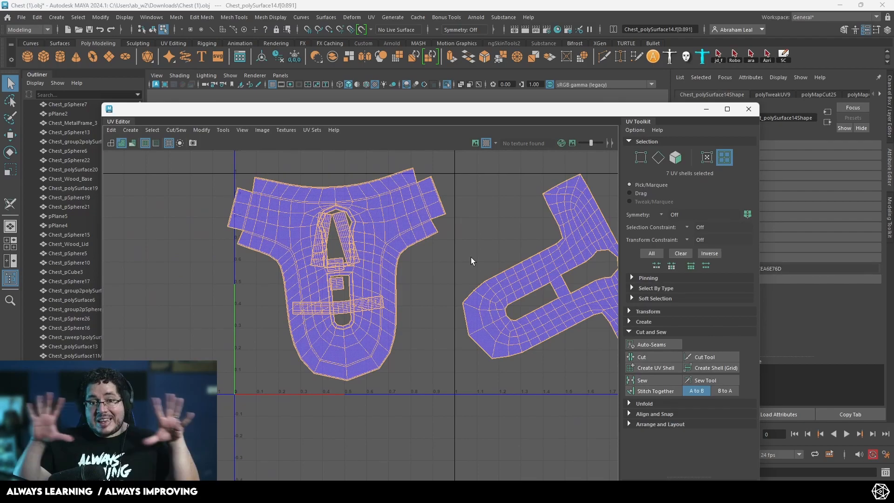
left_click(489, 229)
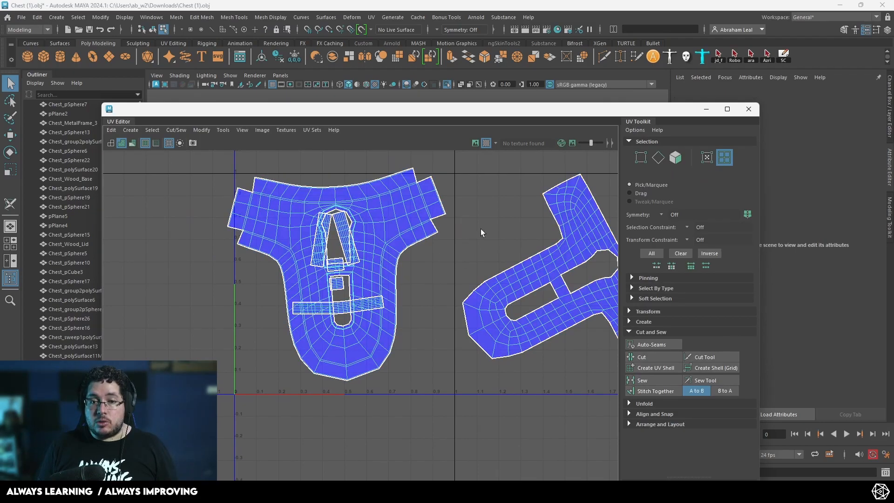
scroll(321, 195, "up", 2)
scroll(552, 209, "down", 3)
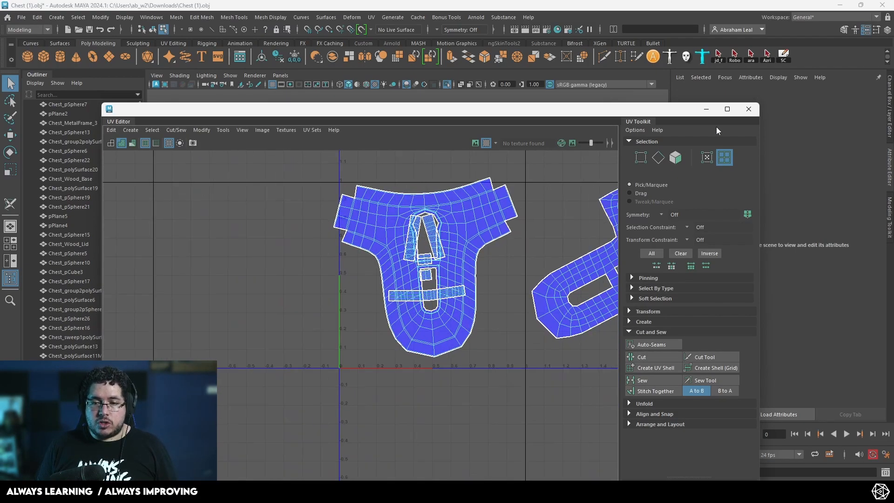
left_click(748, 109)
right_click_drag(567, 192, 586, 158)
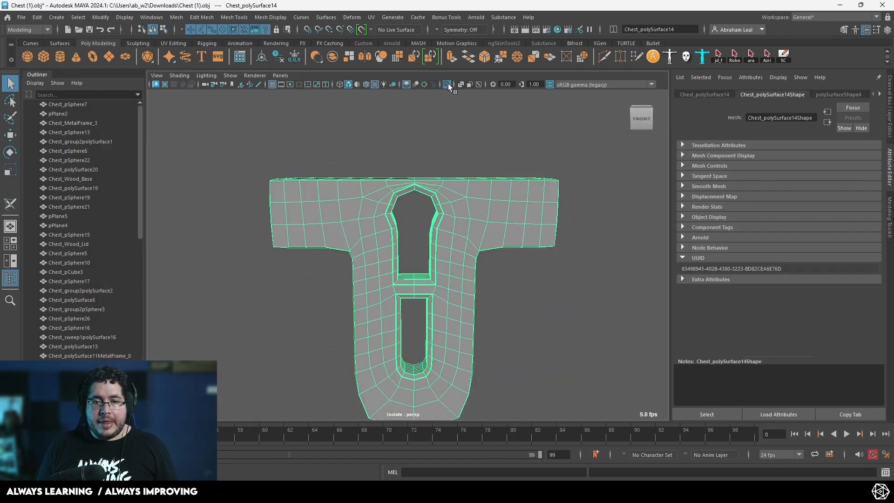
left_click(446, 84)
Step: Select the pair of arched metal plates on the front straps of the lid and isolate them
scroll(454, 208, "down", 3)
middle_click_drag(519, 364, 454, 208, "alt")
scroll(454, 208, "down", 6)
left_click_drag(291, 245, 336, 247, "alt")
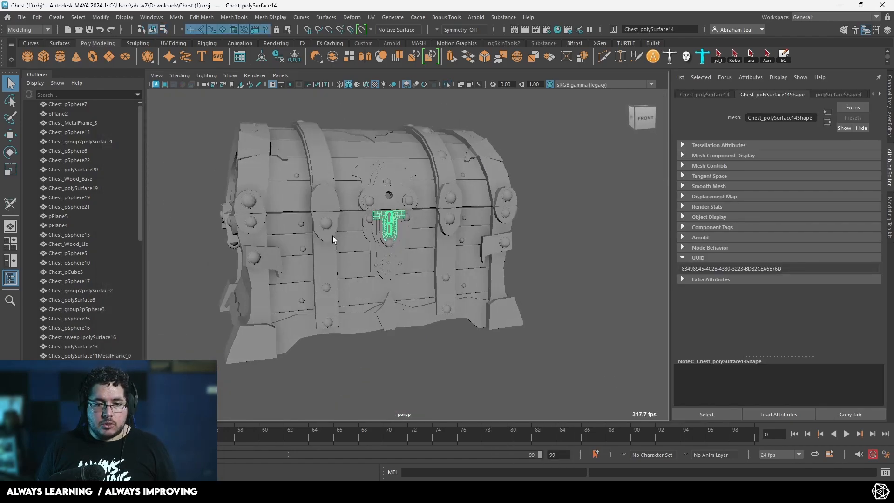
left_click(328, 200)
left_click_drag(329, 199, 401, 256, "alt")
scroll(401, 256, "up", 4)
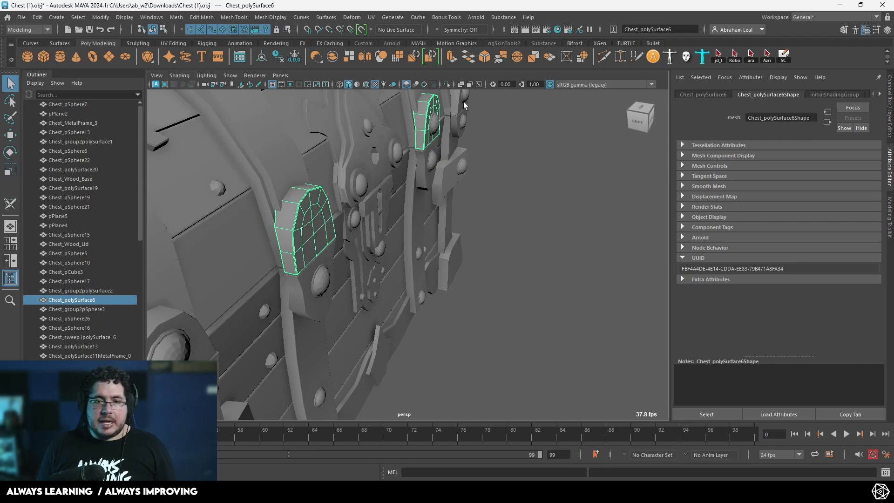
left_click(446, 84)
left_click_drag(445, 111, 470, 271, "alt")
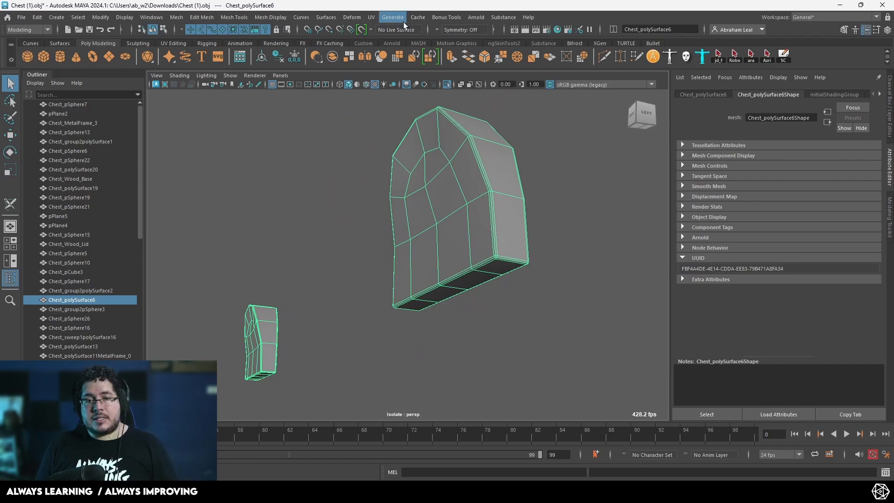
Step: Apply a camera-based UV projection to the arched plates and return to object selection
left_click(371, 17)
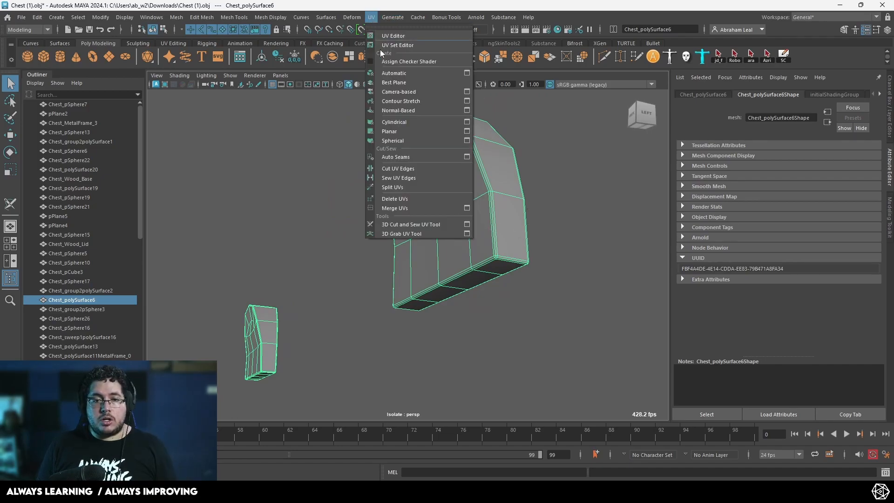
left_click(406, 85)
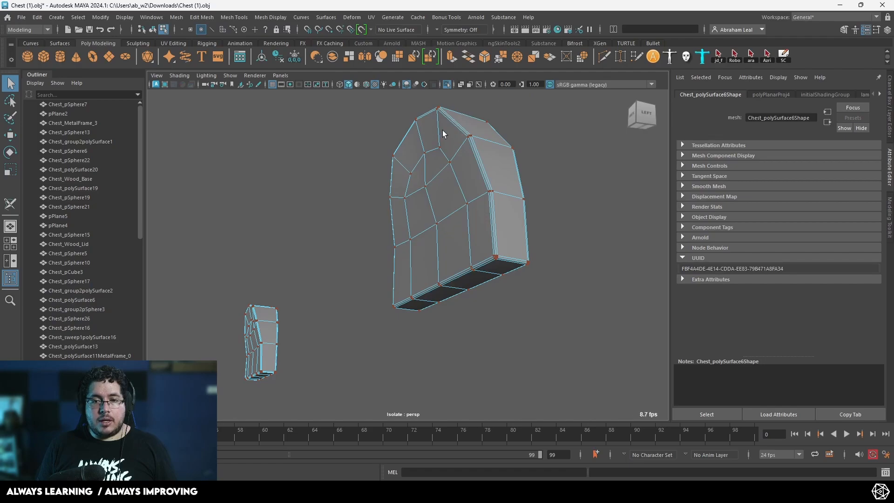
key("F8")
Step: Cut UV seams along the back edges of the two arched plates with the 3D Cut and Sew UV Tool
left_click(371, 17)
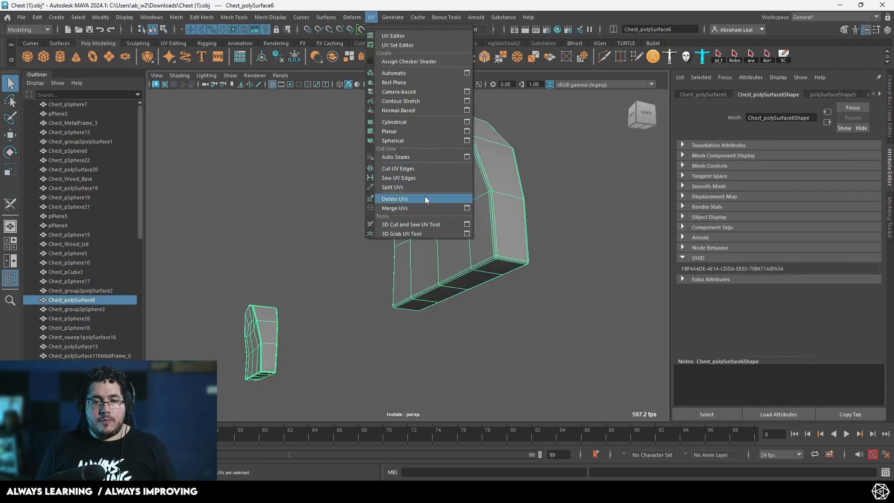
left_click(420, 224)
left_click_drag(492, 182, 458, 205, "alt")
right_click_drag(459, 205, 498, 248, "alt")
double_click(258, 278)
left_click_drag(258, 278, 339, 265, "alt")
middle_click_drag(339, 265, 589, 243, "alt")
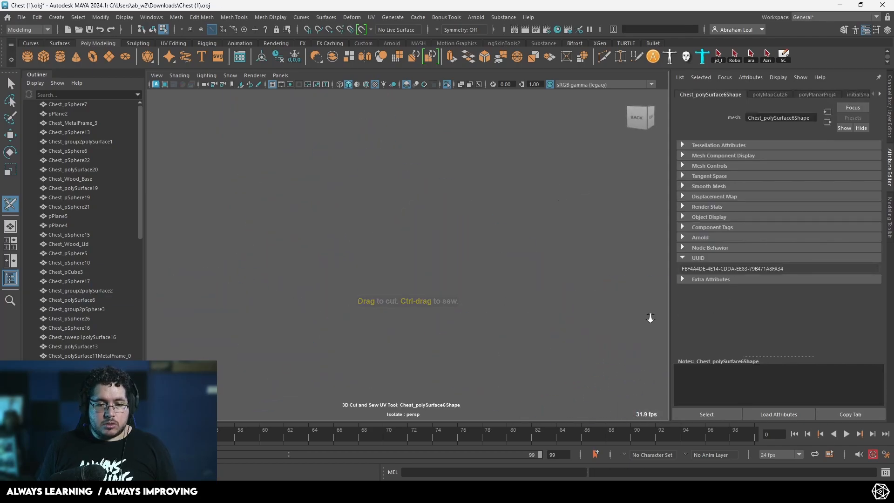
left_click_drag(305, 286, 472, 279, "alt")
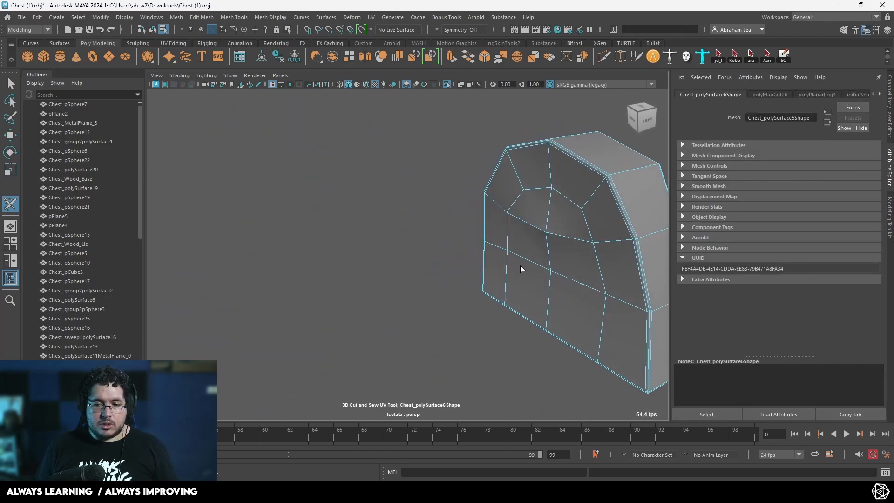
left_click(626, 203)
left_click_drag(625, 200, 280, 263, "alt")
left_click(479, 117)
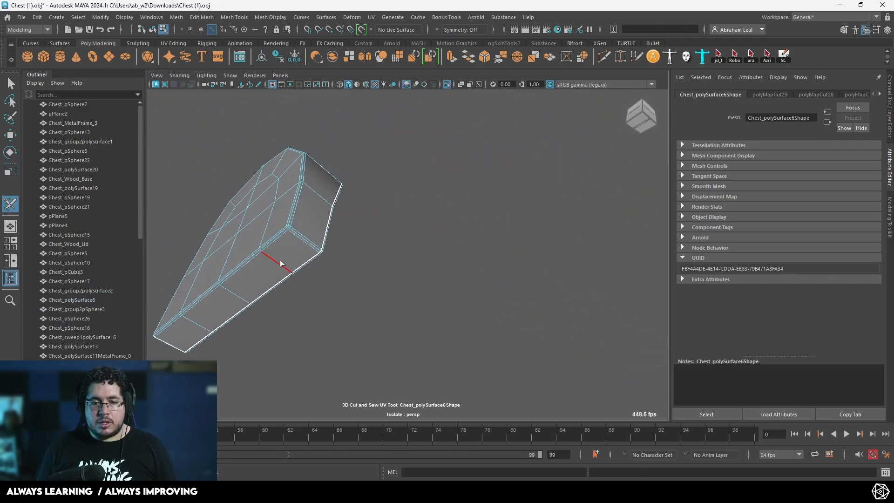
Step: Cut UV seams along the short corner edges at the lower ends of both arched metal plates
scroll(301, 239, "down", 5)
middle_click_drag(450, 304, 459, 295, "alt")
scroll(459, 295, "down", 5)
middle_click_drag(386, 272, 487, 193, "alt")
scroll(328, 311, "up", 6)
middle_click_drag(328, 312, 458, 218, "alt")
scroll(418, 188, "up", 5)
scroll(417, 188, "up", 3)
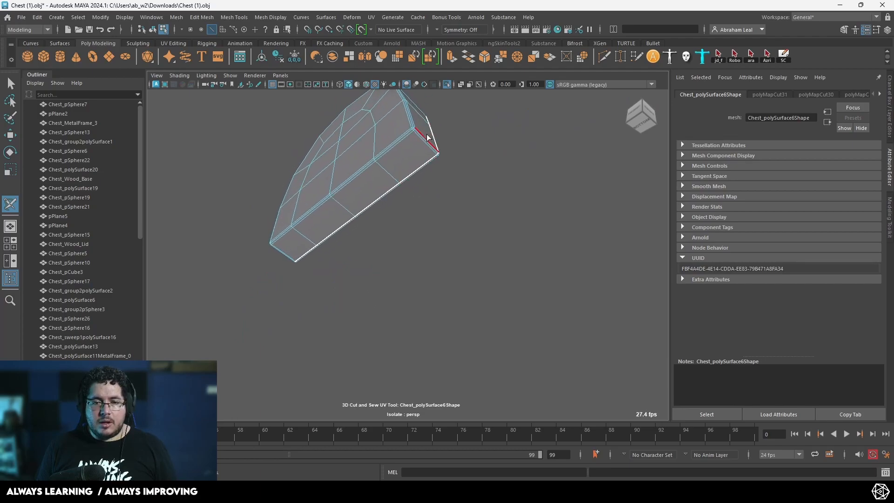
left_click_drag(338, 187, 406, 189, "alt")
middle_click_drag(322, 170, 593, 363, "alt")
middle_click_drag(335, 242, 456, 326, "alt")
scroll(357, 166, "up", 4)
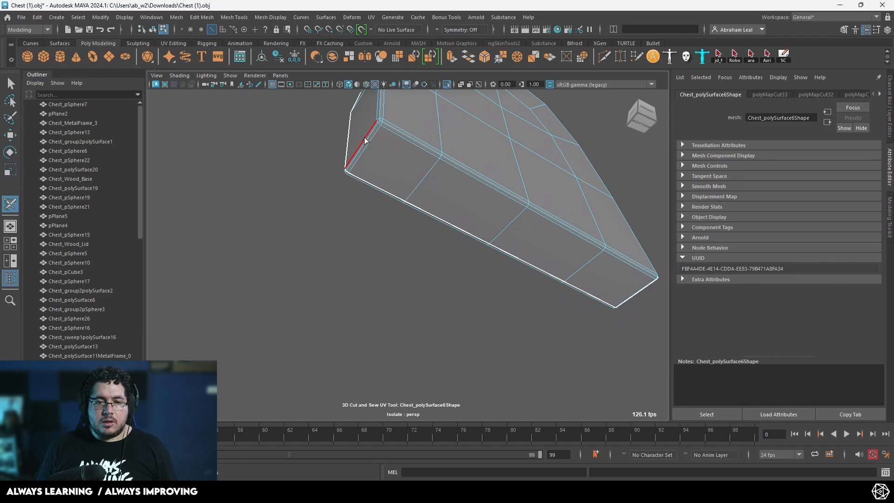
double_click(368, 141)
left_click_drag(412, 150, 466, 174, "alt")
scroll(467, 174, "down", 6)
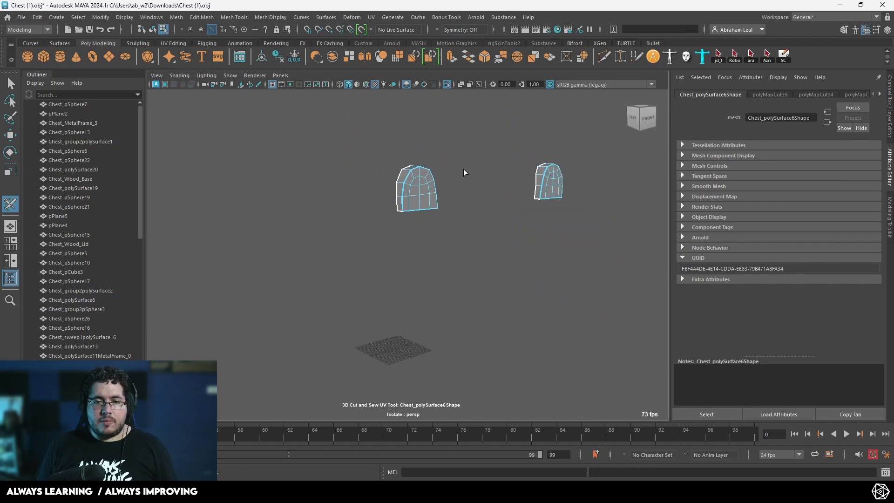
Step: Open the UV Editor for the arched plates and unfold and lay out all their UV shells
middle_click_drag(465, 172, 455, 194, "alt")
key("q")
right_click_drag(413, 206, 431, 190)
left_click(401, 202)
left_click(371, 16)
left_click(391, 35)
right_click_drag(379, 178, 338, 162)
scroll(363, 148, "down", 2)
left_click_drag(516, 177, 311, 395)
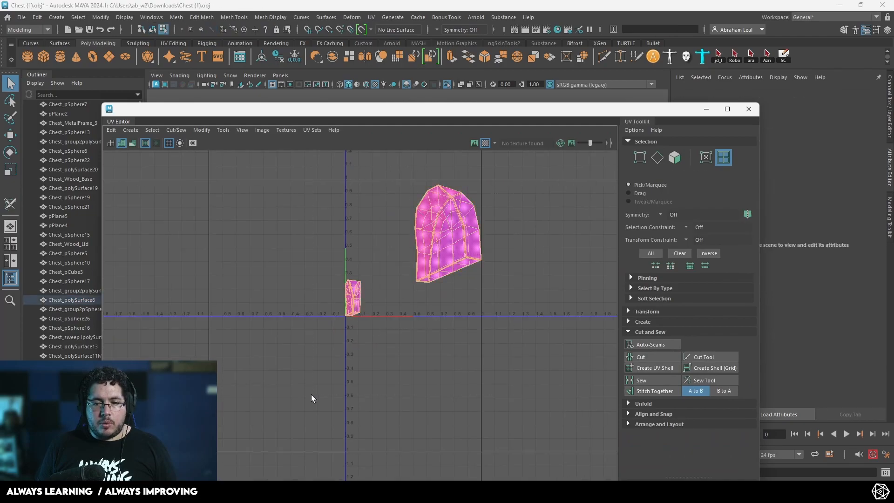
key("ctrl+u")
key("ctrl+l")
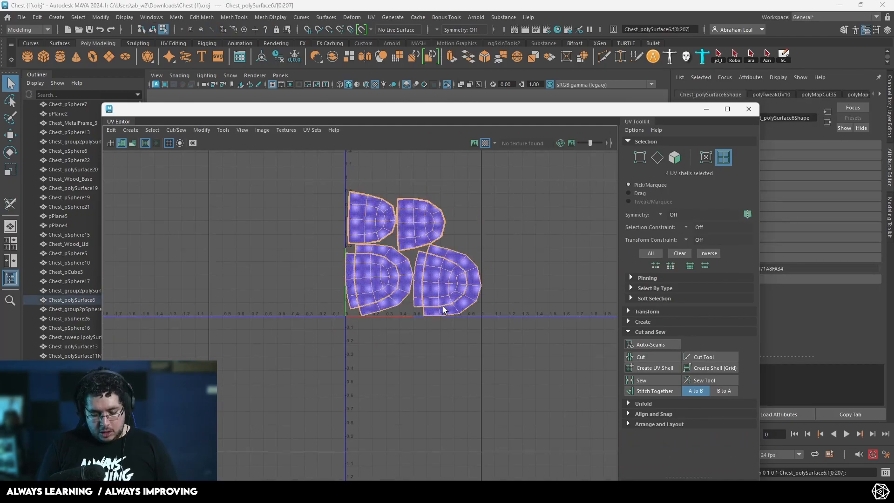
left_click(411, 251)
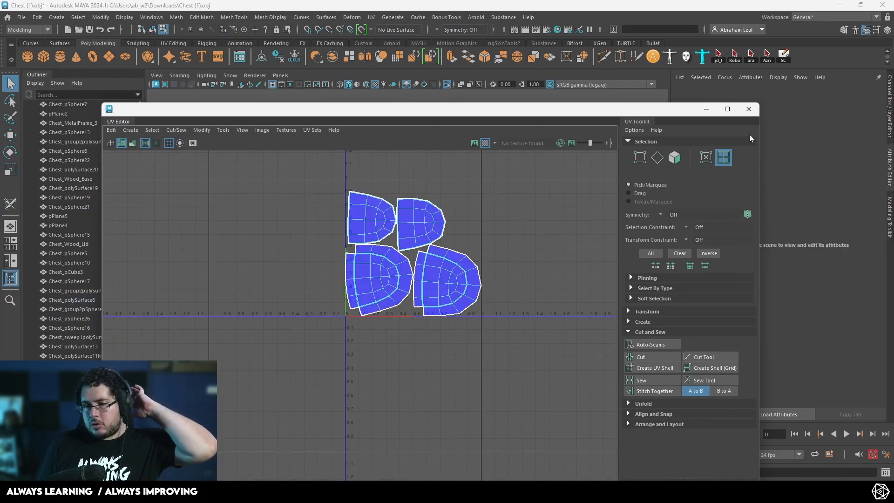
Step: Close the UV Editor, return the arched plates to object selection, and exit isolation
left_click(748, 109)
key("F8")
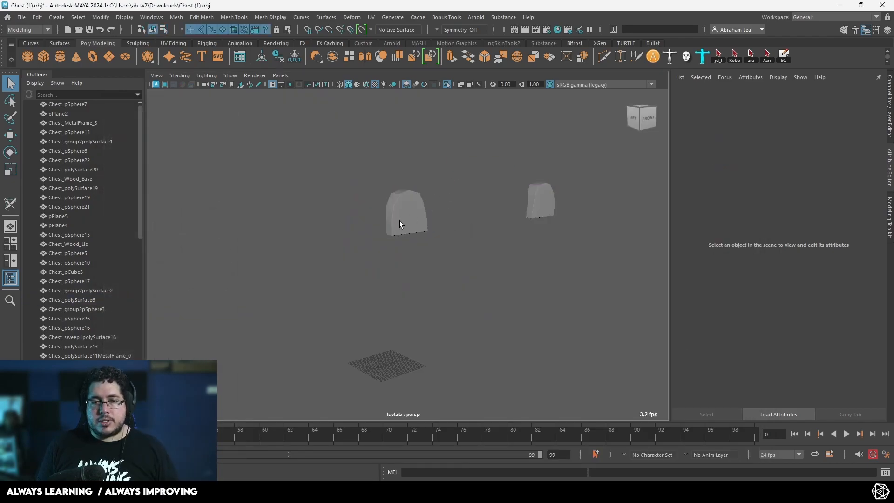
left_click(446, 84)
Step: Select the curved handle rod and its cylindrical grip on the chest's side and isolate them
scroll(440, 229, "down", 4)
left_click_drag(437, 230, 307, 262, "alt")
middle_click_drag(308, 262, 406, 208, "alt")
right_click_drag(406, 208, 442, 316, "alt")
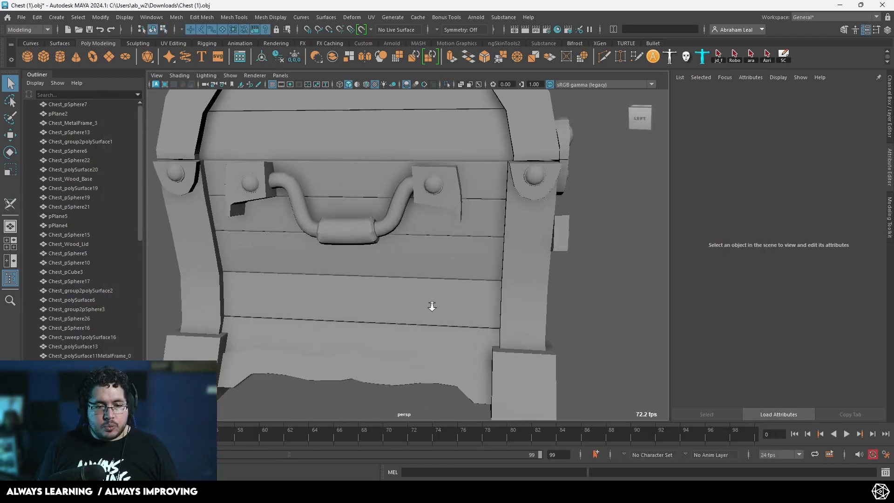
left_click(385, 215)
left_click(352, 237, "shift")
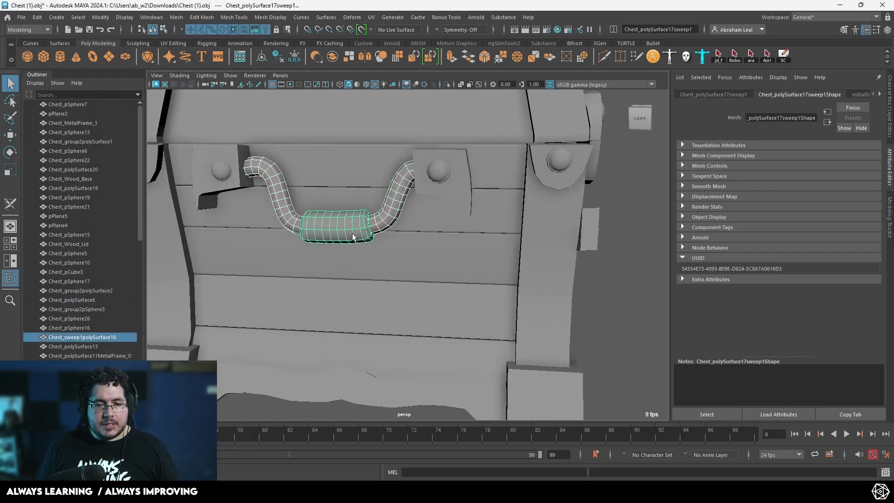
left_click(446, 83)
Step: Apply a camera-based UV projection to the curved handle rod and return to object selection
left_click_drag(445, 200, 520, 203, "alt")
left_click(520, 203)
scroll(422, 233, "up", 4)
left_click(387, 244)
left_click_drag(386, 244, 295, 199, "alt")
middle_click_drag(295, 200, 303, 184, "alt")
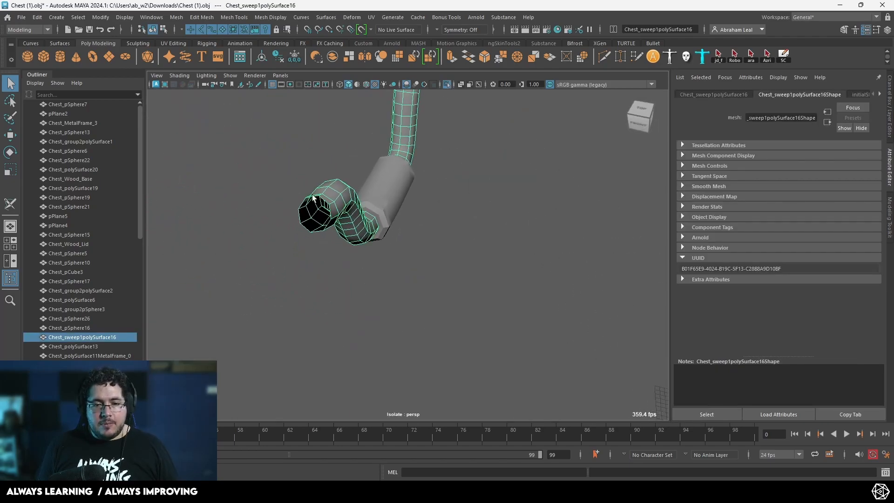
left_click_drag(305, 223, 429, 161, "alt")
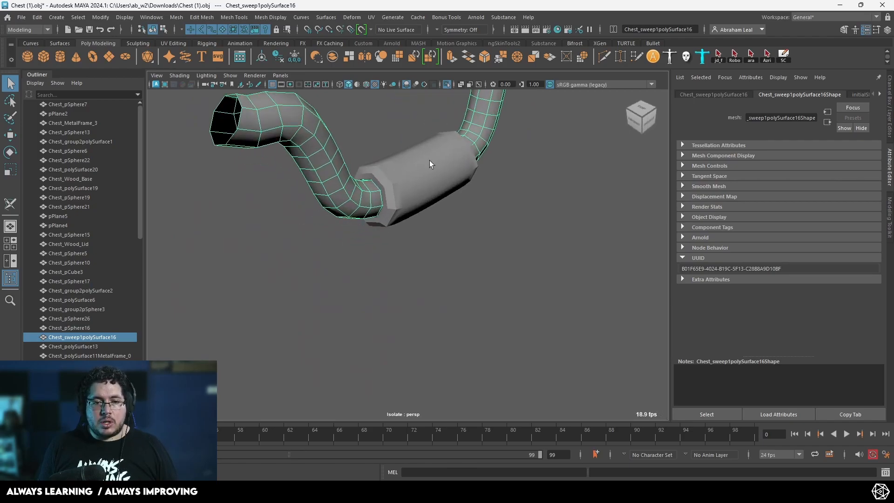
left_click(372, 17)
left_click(402, 93)
key("F8")
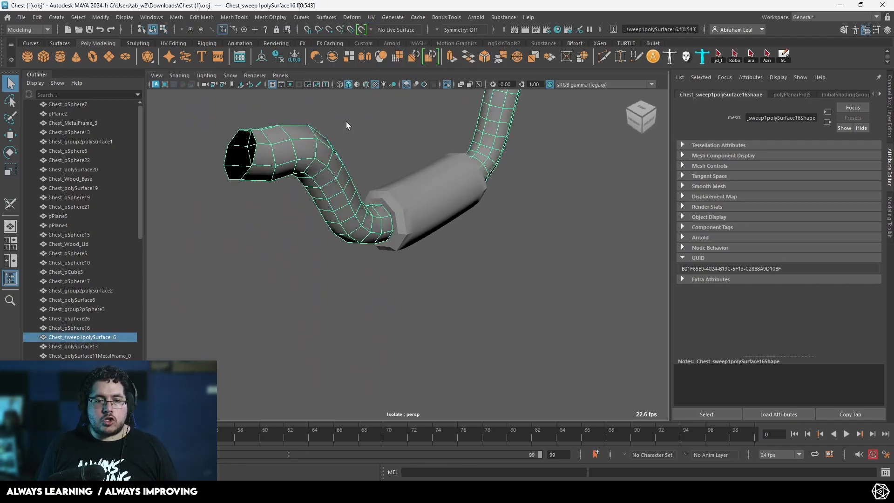
Step: Cut a lengthwise UV seam along the handle rod with the 3D Cut and Sew UV Tool
left_click(371, 18)
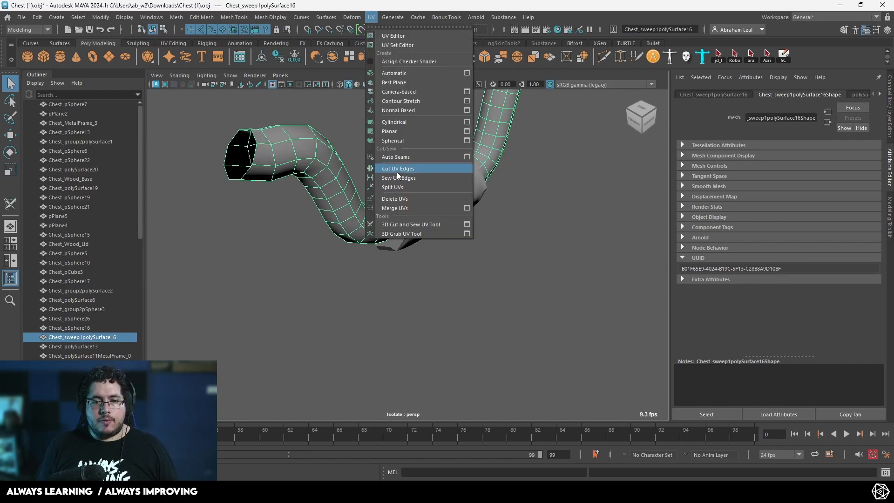
left_click(409, 224)
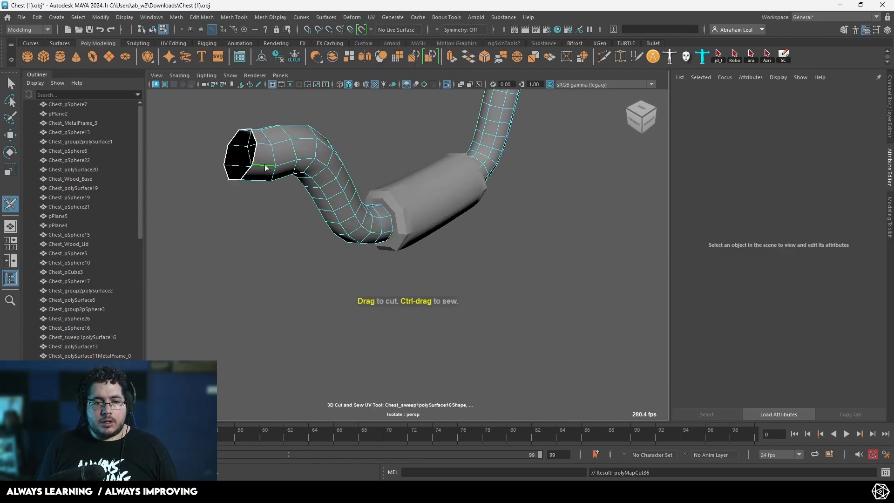
scroll(275, 156, "down", 3)
left_click_drag(281, 154, 309, 167, "alt")
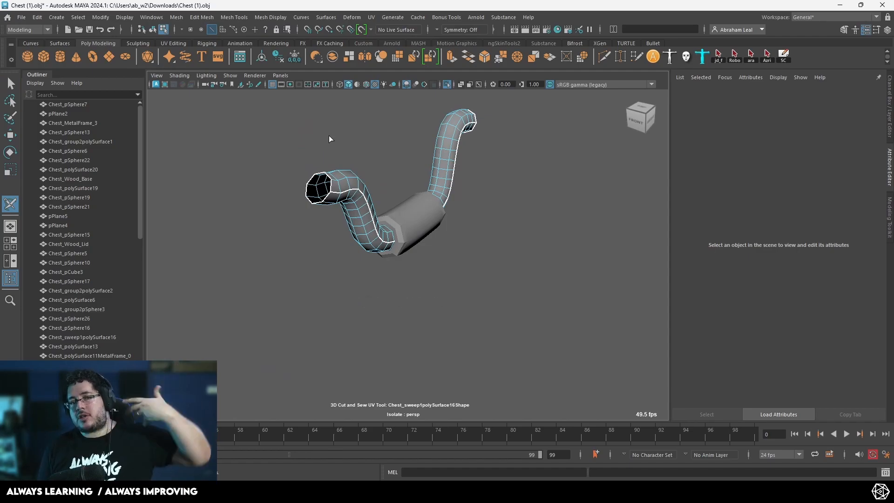
key("q")
right_click_drag(366, 186, 427, 154)
Step: Delete the faces of the duplicate handle rod and grip on the opposite side of the chest
left_click(427, 155)
left_click(440, 132)
scroll(509, 200, "down", 6)
middle_click_drag(494, 219, 352, 190, "alt")
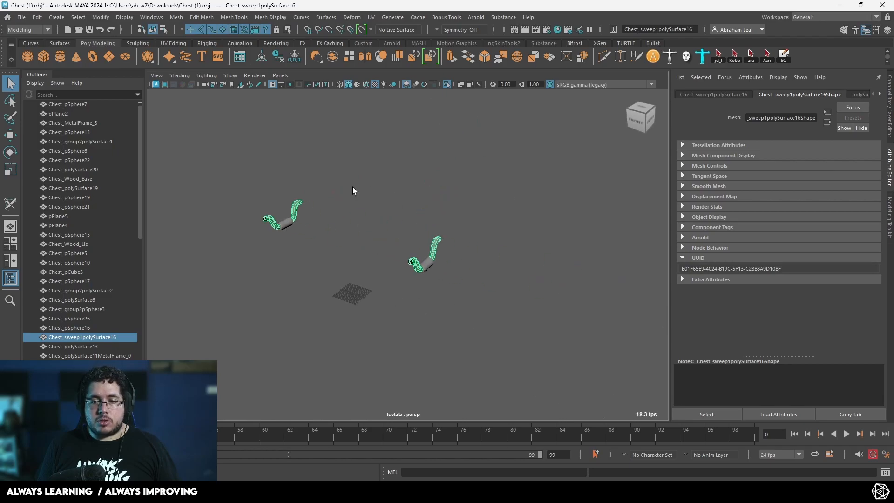
left_click_drag(351, 191, 472, 214, "alt")
right_click_drag(471, 214, 488, 243)
key("Delete")
left_click(487, 229)
left_click_drag(526, 205, 419, 326)
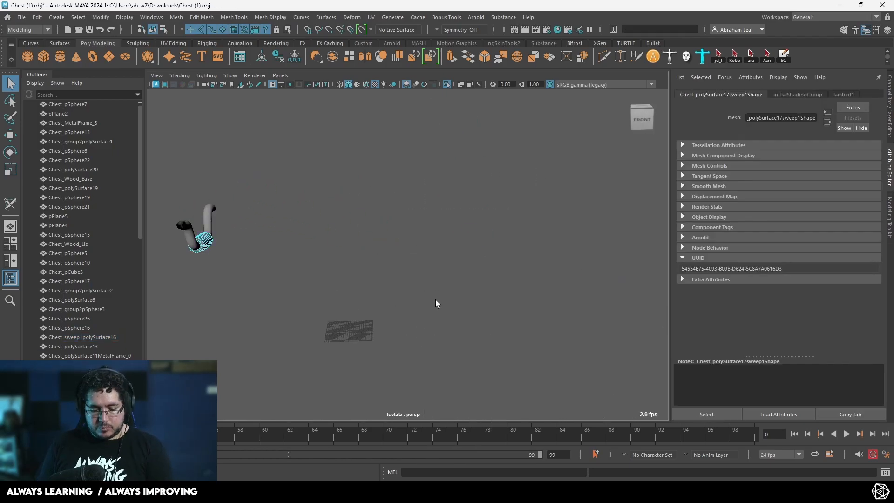
Step: Return to object selection and isolate only the remaining cylindrical handle grip
right_click_drag(197, 224, 239, 189)
middle_click_drag(240, 188, 392, 194, "alt")
right_click_drag(392, 195, 494, 354, "alt")
left_click_drag(289, 223, 396, 93, "alt")
left_click(231, 229)
left_click(447, 84)
left_click(447, 84)
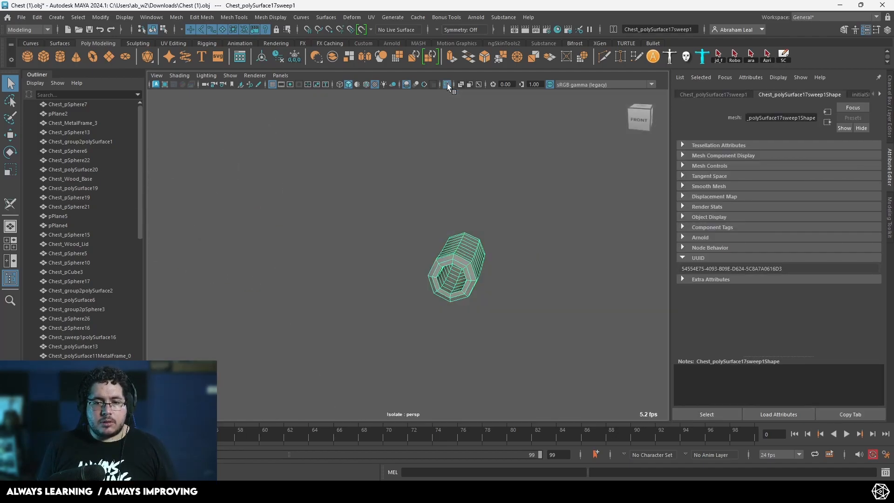
Step: Apply a camera-based UV projection to the handle grip and run Cut UV Edges on it
right_click_drag(434, 205, 488, 275, "alt")
left_click_drag(488, 275, 470, 254, "alt")
middle_click_drag(474, 270, 475, 351, "alt")
right_click_drag(475, 351, 466, 169, "alt")
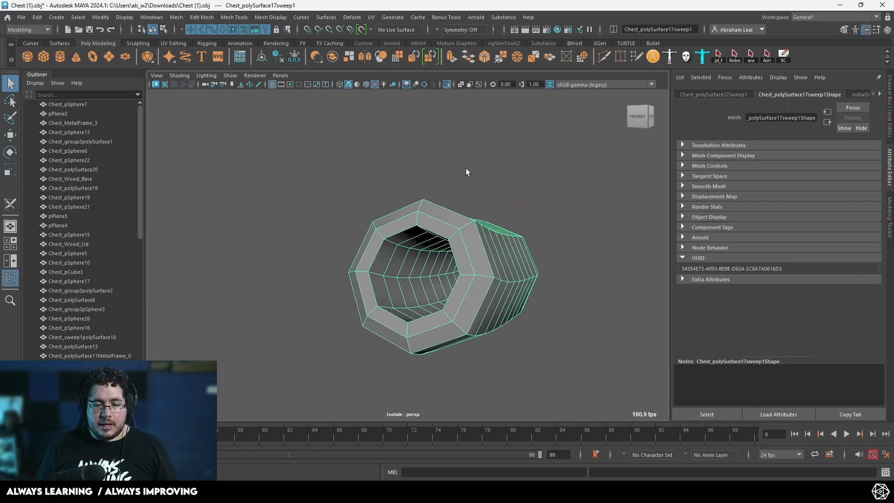
left_click(371, 17)
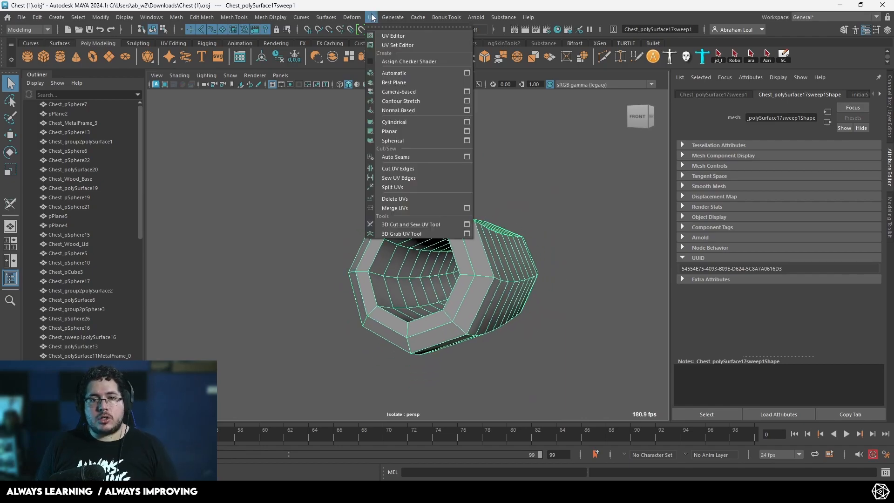
left_click(407, 91)
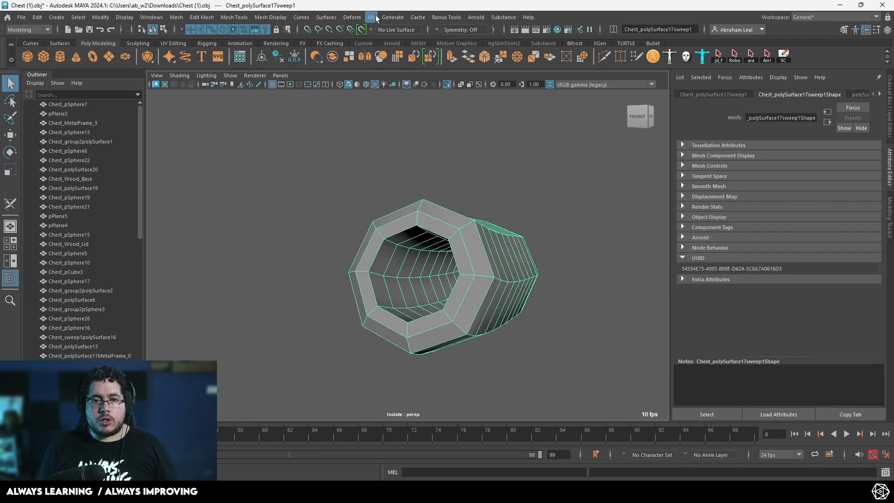
left_click(375, 17)
left_click(415, 168)
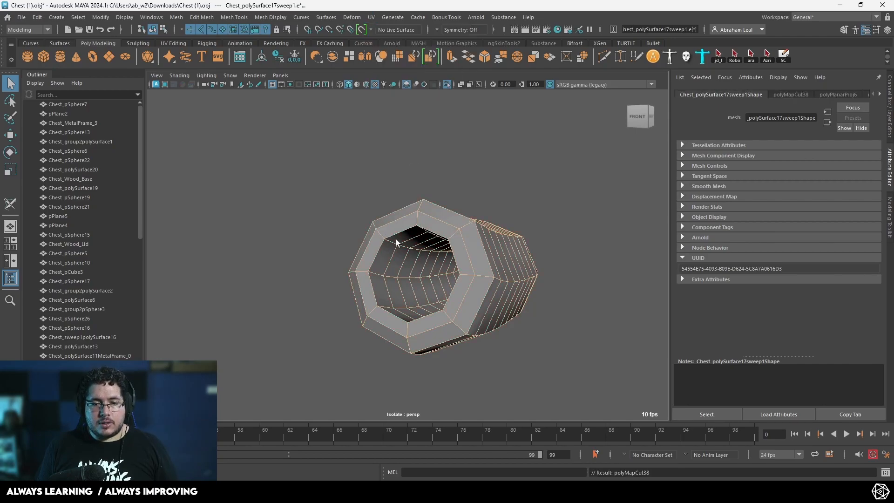
Step: Cut UV seams around the grip's inner rims and lengthwise along its walls with the 3D Cut and Sew UV Tool
left_click(371, 17)
left_click(415, 227)
left_click_drag(512, 260, 340, 247, "alt")
middle_click_drag(339, 247, 489, 208, "alt")
scroll(297, 138, "up", 3)
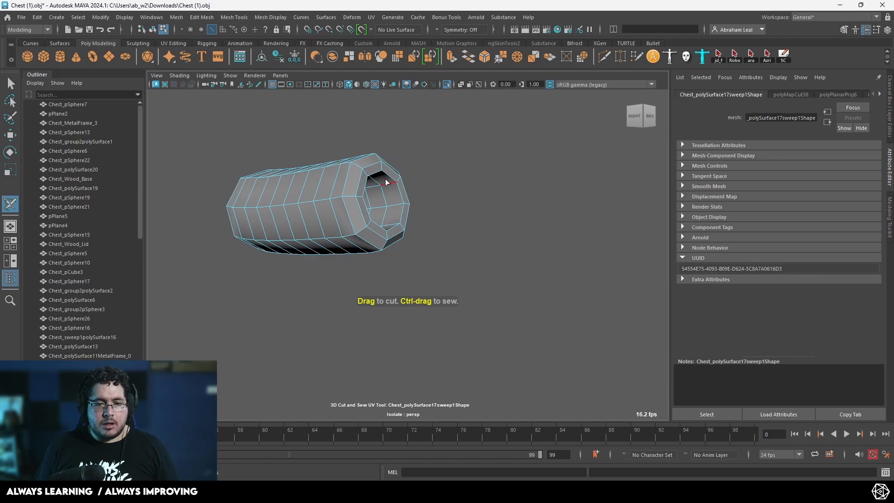
left_click_drag(386, 176, 471, 172, "alt")
double_click(423, 169)
double_click(335, 205)
left_click_drag(336, 205, 476, 218, "alt")
left_click_drag(411, 243, 445, 197, "alt")
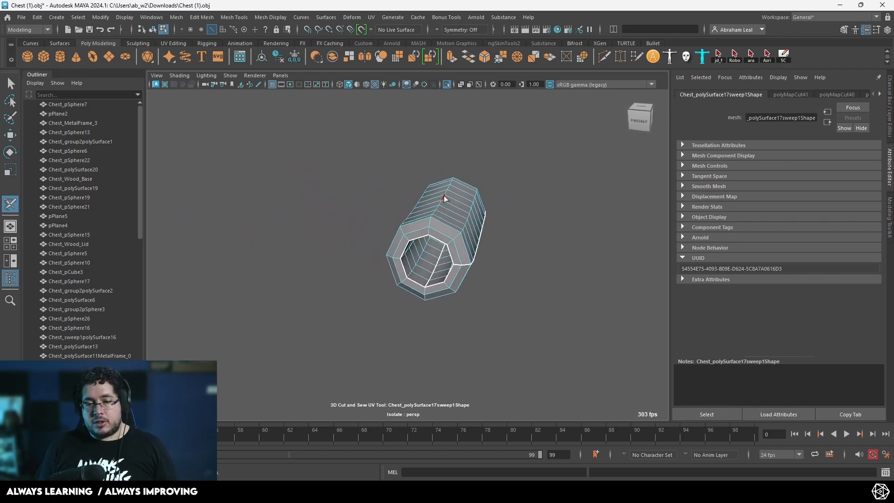
Step: Return to object selection, exit isolation, and select the handle grip together with the curved rod
key("q")
key("F8")
left_click(451, 217)
left_click(446, 84)
left_click_drag(421, 228, 450, 231, "alt")
left_click(489, 217)
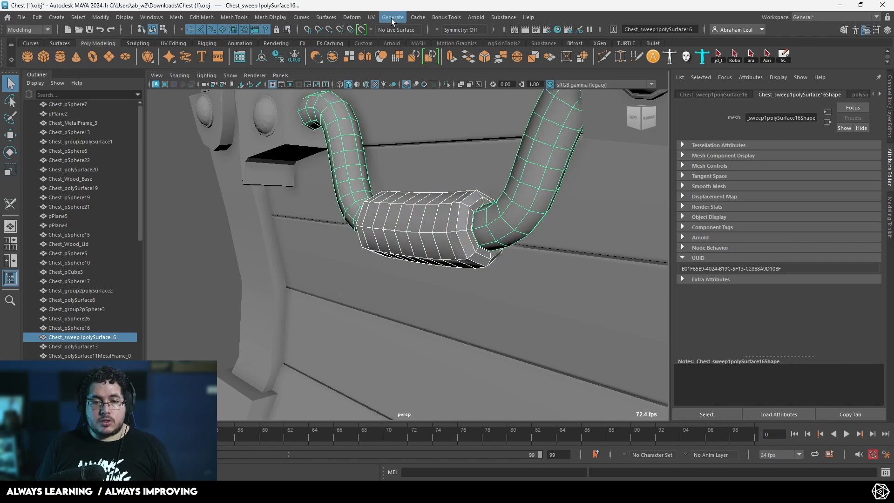
Step: Open the UV Editor and unfold all UV shells of the handle rod and grip
left_click(371, 18)
left_click(385, 37)
left_click_drag(320, 184, 545, 326)
key("ctrl+u")
left_click(510, 253)
Step: Move an overlapping handle UV shell aside, then select all the shells and lay them out
scroll(468, 306, "up", 6)
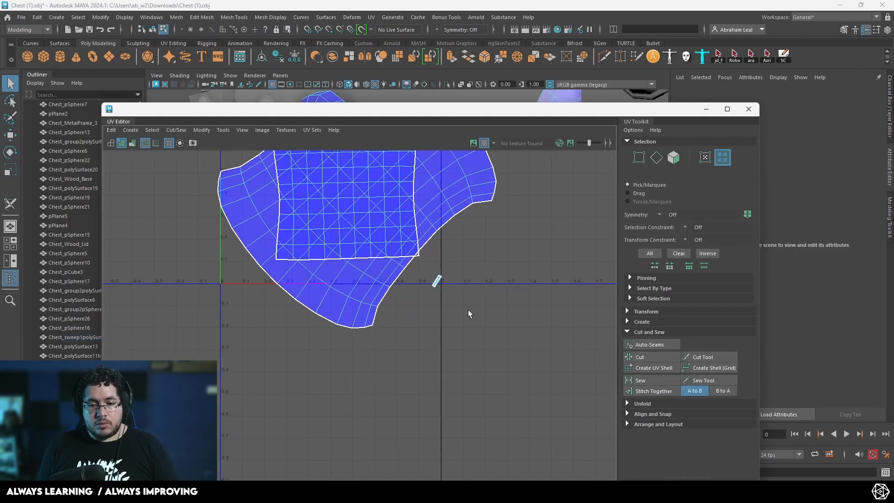
left_click(420, 256)
key("w")
left_click_drag(414, 260, 389, 206)
scroll(403, 214, "down", 6)
middle_click_drag(407, 217, 427, 325, "alt")
left_click_drag(474, 203, 333, 390)
key("ctrl+l")
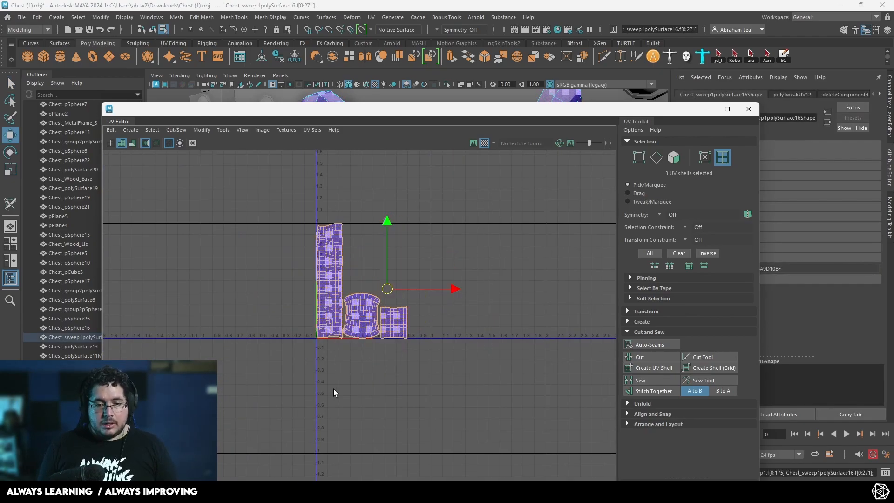
Step: Check the laid-out handle shells, close the UV Editor, and clear the handle selection
scroll(334, 390, "up", 5)
left_click(337, 334)
middle_click_drag(326, 160, 304, 311, "alt")
scroll(304, 312, "down", 3)
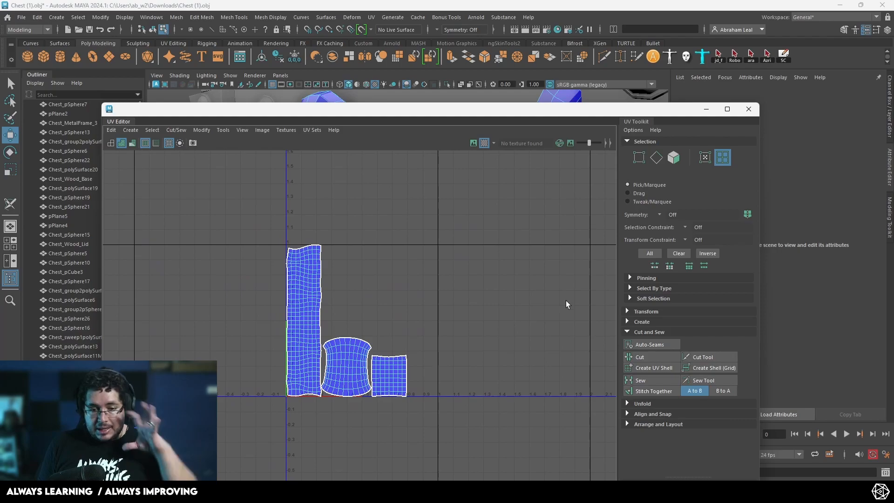
left_click(748, 109)
scroll(473, 208, "down", 3)
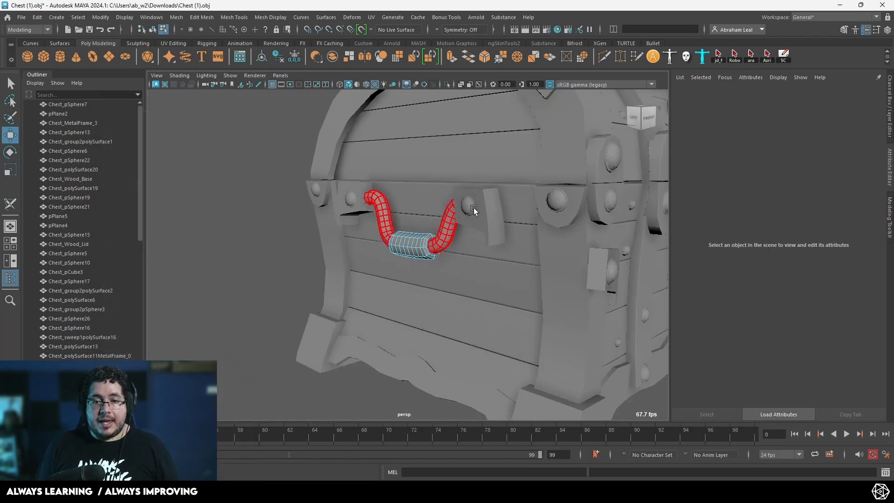
left_click(442, 219)
left_click(239, 295)
Step: Select the angular metal corner bracket on the chest and isolate it
scroll(240, 296, "down", 5)
left_click_drag(240, 295, 336, 278, "alt")
left_click_drag(438, 279, 366, 297, "alt")
scroll(366, 298, "up", 5)
scroll(365, 298, "down", 4)
scroll(436, 300, "up", 4)
middle_click_drag(500, 249, 473, 286, "alt")
right_click_drag(473, 286, 545, 352, "alt")
left_click(453, 180)
left_click_drag(455, 218, 567, 258, "alt")
scroll(381, 227, "up", 5)
left_click_drag(582, 127, 547, 263, "alt")
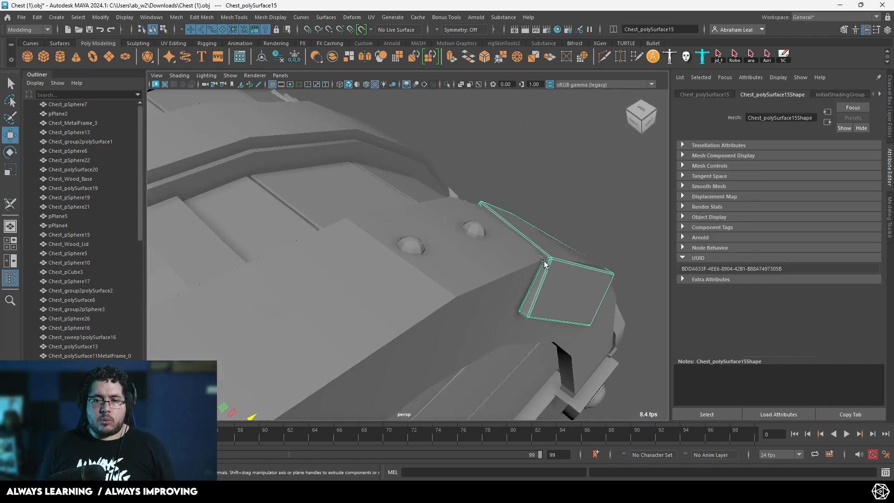
left_click(446, 85)
Step: Apply a UV projection to the isolated corner bracket
left_click_drag(525, 206, 333, 9, "alt")
left_click(372, 18)
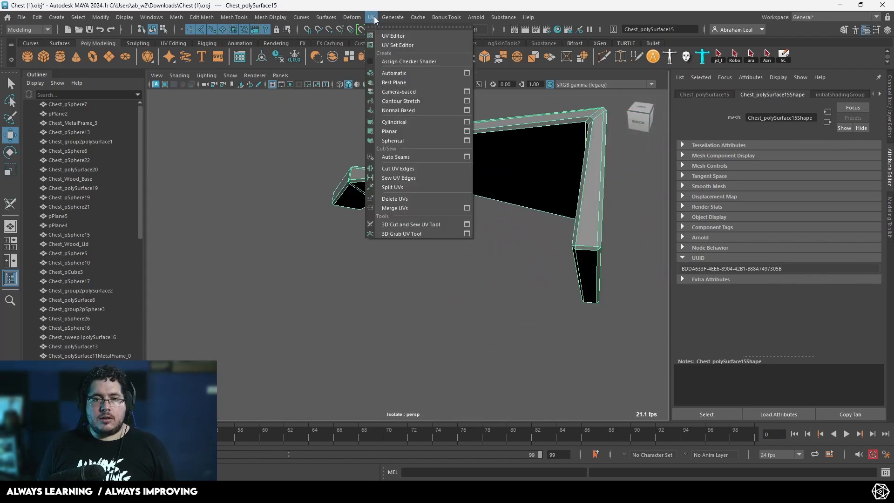
Step: Apply a camera-based UV projection to the isolated Chest_polySurface15 bracket
left_click(416, 93)
left_click_drag(459, 208, 521, 156, "alt")
right_click_drag(521, 156, 551, 118)
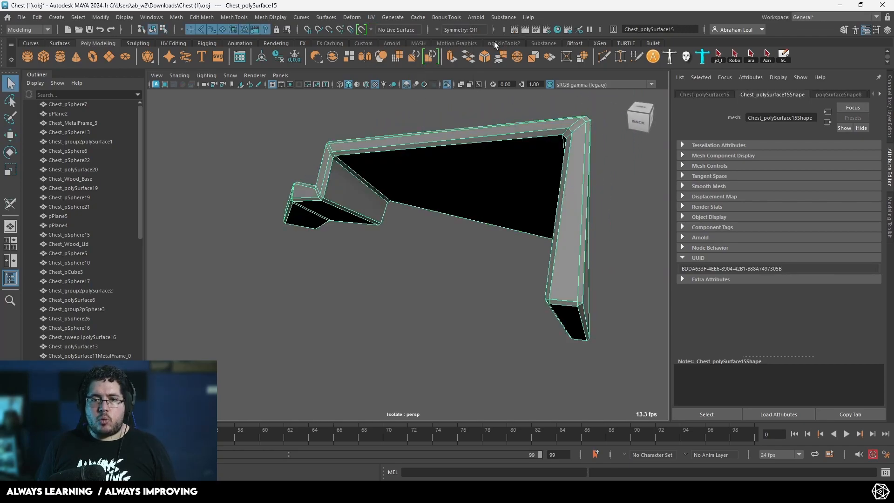
Step: Cut UV seams along the edges of the Chest_polySurface15 bracket with the 3D Cut and Sew UV tool
left_click(371, 18)
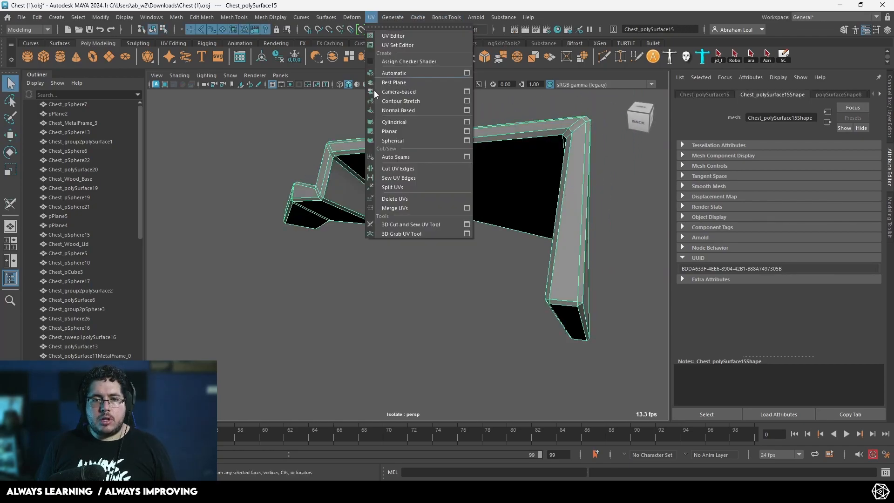
left_click(410, 224)
left_click_drag(573, 145, 435, 241, "alt")
key("q")
right_click_drag(435, 241, 520, 183)
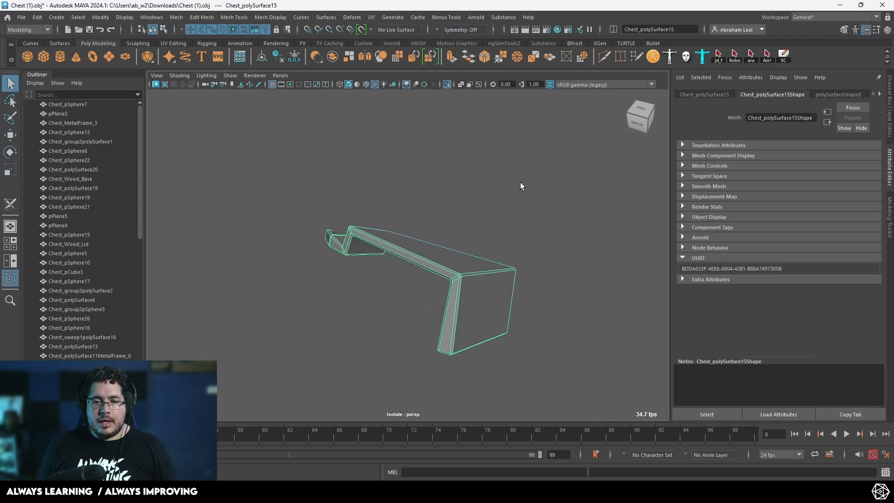
Step: Open the UV Editor, select the bracket's UV shells, then unfold and lay them out
left_click(368, 20)
left_click(385, 38)
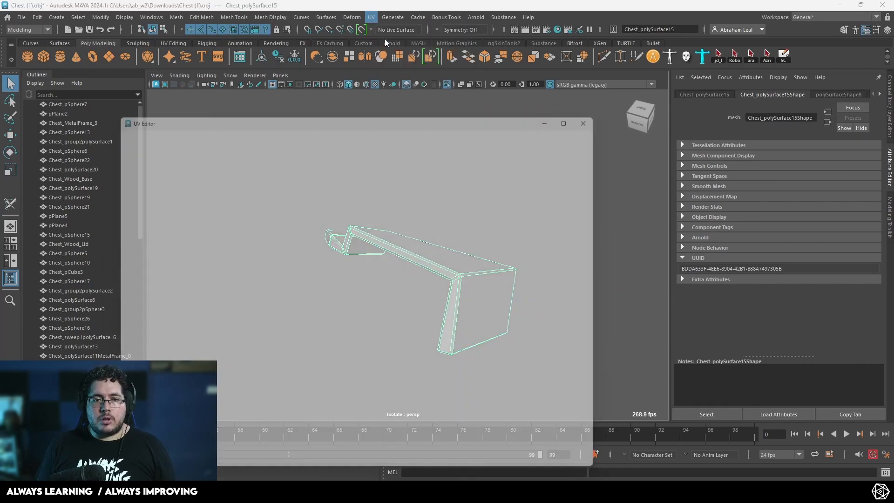
left_click(444, 300)
right_click_drag(397, 330, 328, 276)
left_click_drag(280, 280, 459, 385)
key("ctrl+u")
key("ctrl+l")
Step: Delete the bracket's leftover UVs outside the two unfolded shells and close the UV Editor
scroll(459, 385, "up", 3)
left_click(459, 384)
left_click(264, 288)
left_click(376, 299)
left_click(305, 219)
key("w")
key("Delete")
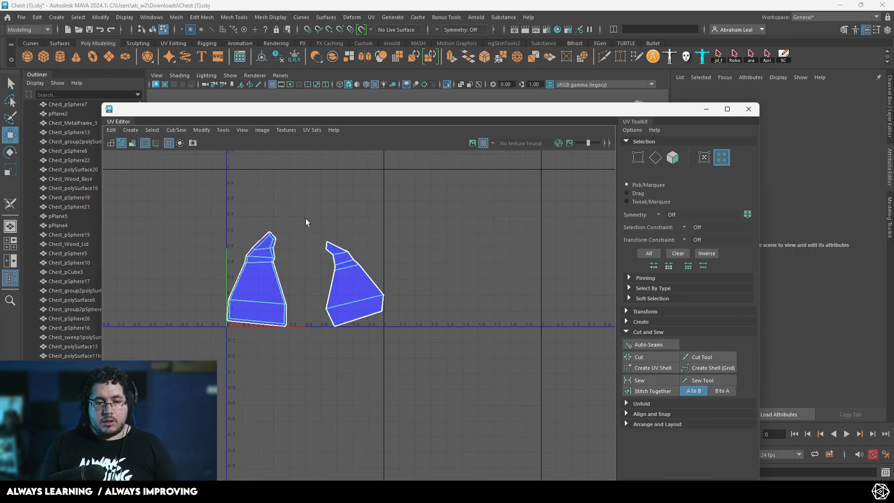
left_click(748, 109)
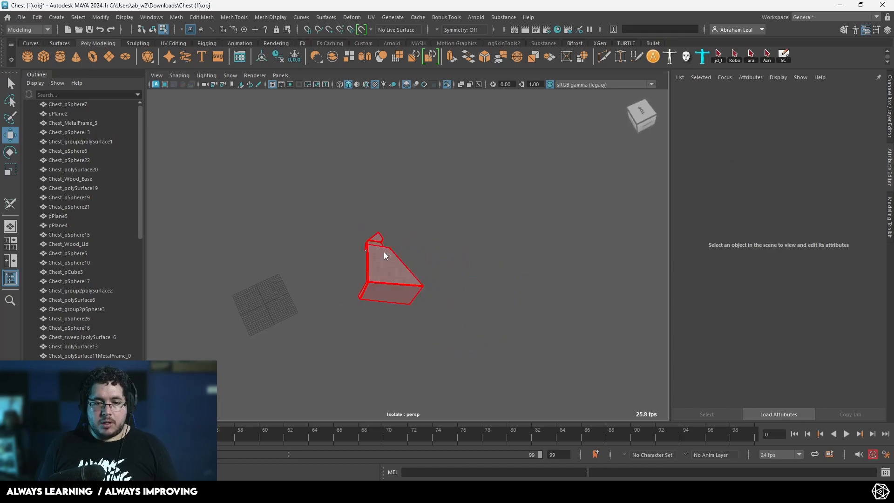
Step: Delete the faces of the far duplicate piece of Chest_polySurface15, keeping only the unwrapped bracket
left_click(382, 254)
right_click_drag(389, 155, 413, 177)
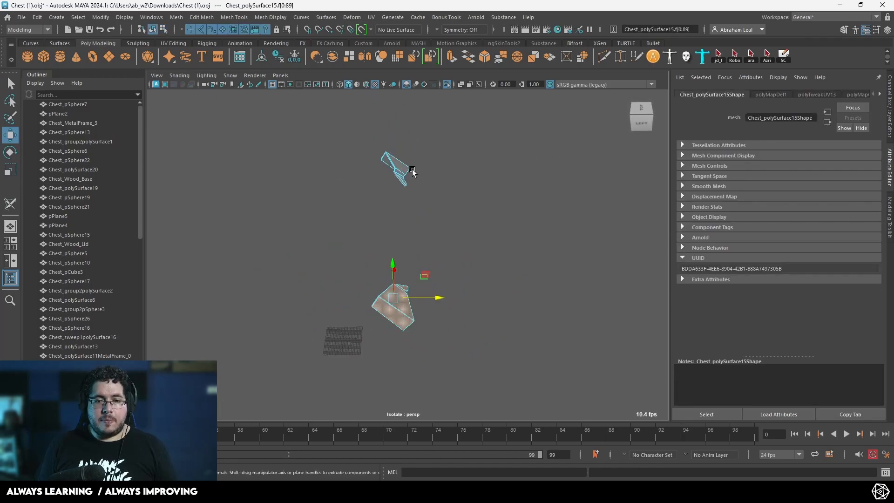
left_click_drag(328, 253, 331, 249)
key("Delete")
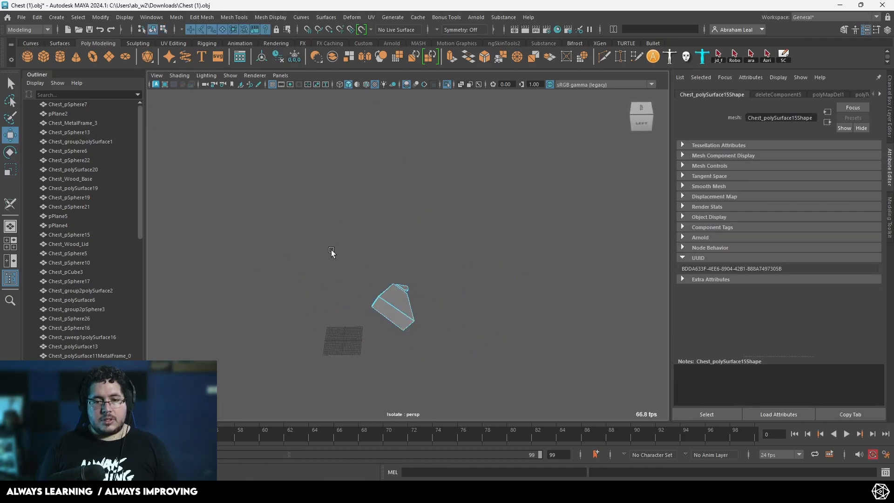
Step: Exit isolation of the bracket, return to object mode and clear the selection
left_click(447, 85)
left_click_drag(397, 238, 367, 265, "alt")
right_click_drag(368, 265, 431, 182)
left_click(432, 181)
Step: Examine the whole chest from several sides, including its lock, metal straps and rivets
left_click_drag(426, 233, 398, 267, "alt")
middle_click_drag(398, 267, 387, 248, "alt")
right_click_drag(388, 247, 411, 256, "alt")
left_click_drag(411, 255, 428, 210, "alt")
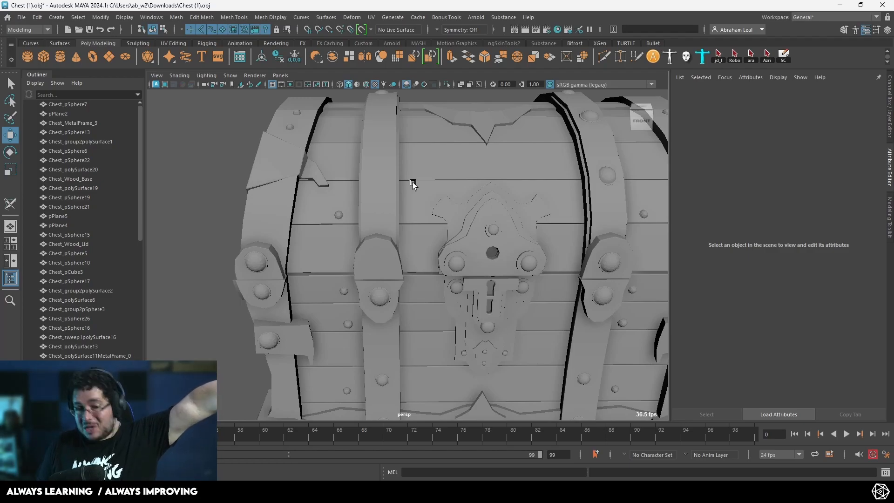
left_click_drag(413, 182, 376, 255, "alt")
right_click_drag(375, 254, 404, 287, "alt")
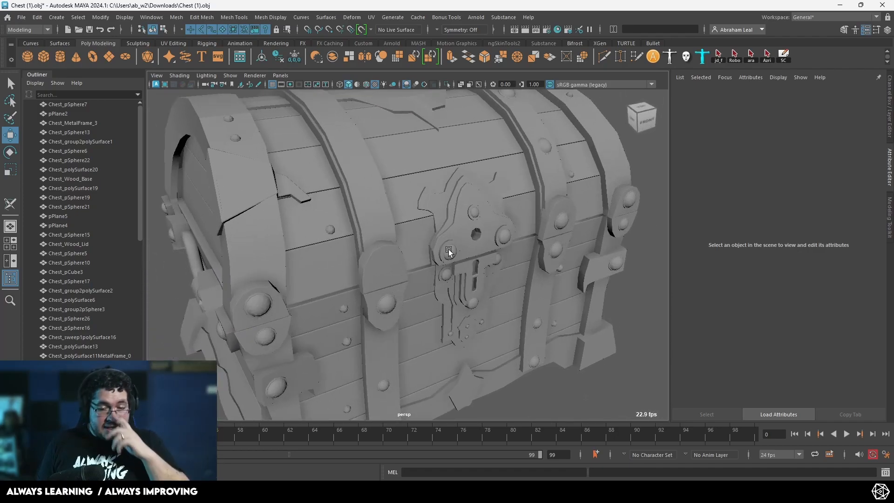
scroll(451, 239, "down", 3)
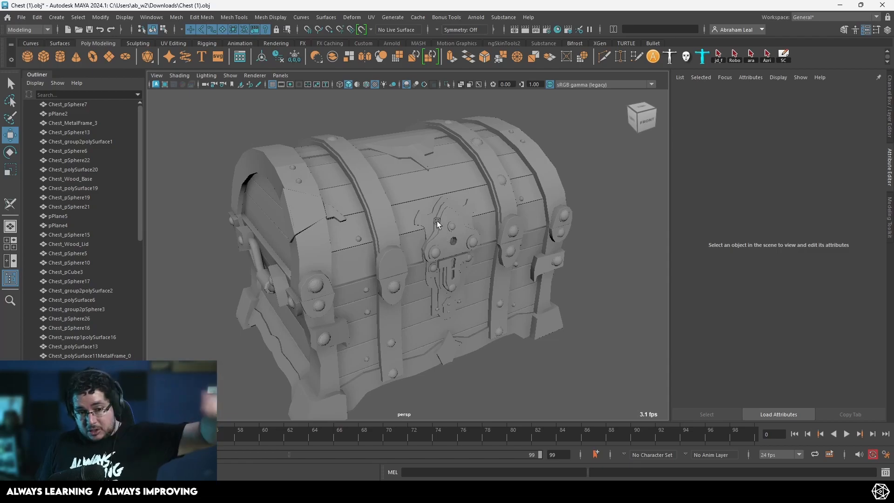
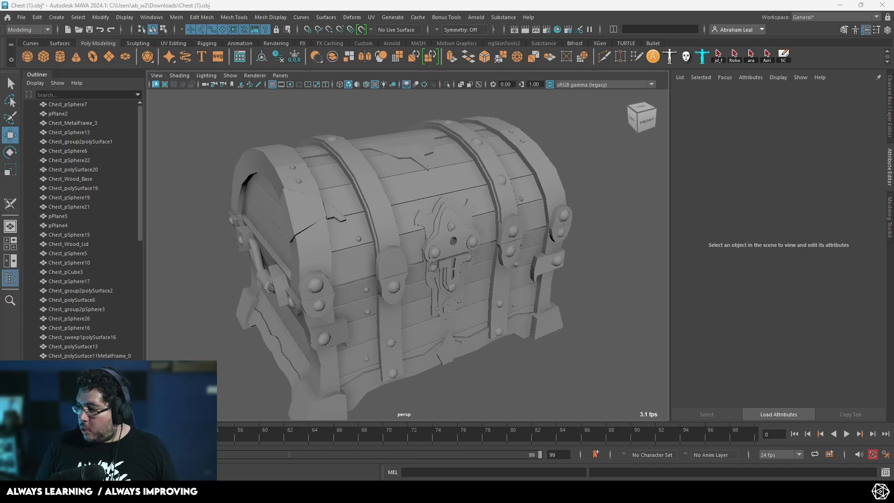
left_click_drag(407, 255, 382, 219, "alt")
scroll(407, 255, "down", 3)
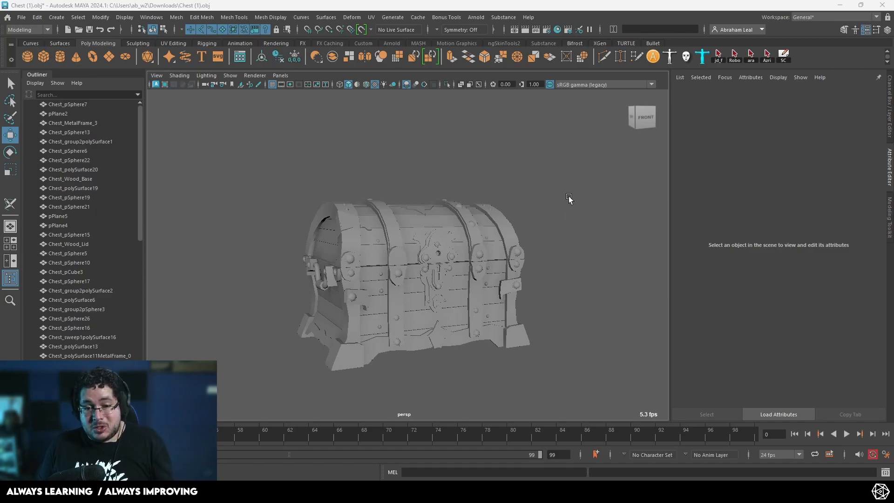
Step: Assign the existing aiStandardSurface1 material to the large rivet on the lid's strap beside the lock
scroll(521, 240, "up", 6)
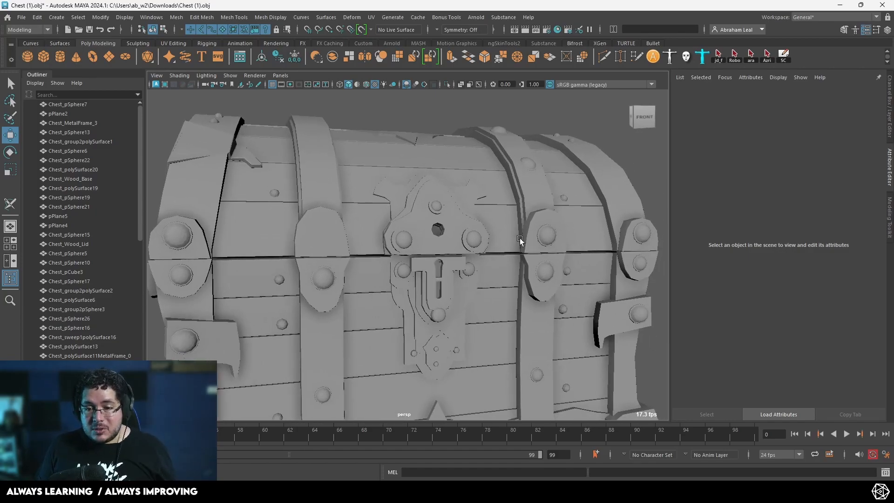
left_click(546, 235)
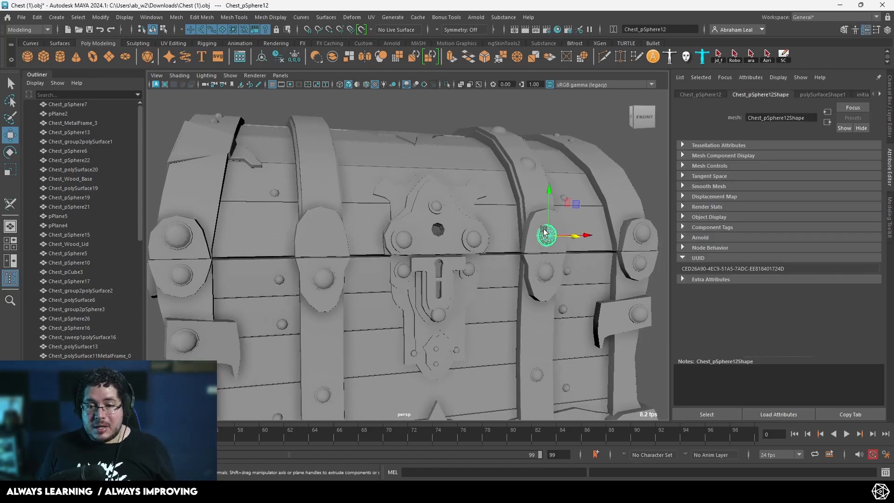
middle_click_drag(547, 235, 522, 218, "alt")
right_click(522, 218)
mouse_move(549, 471)
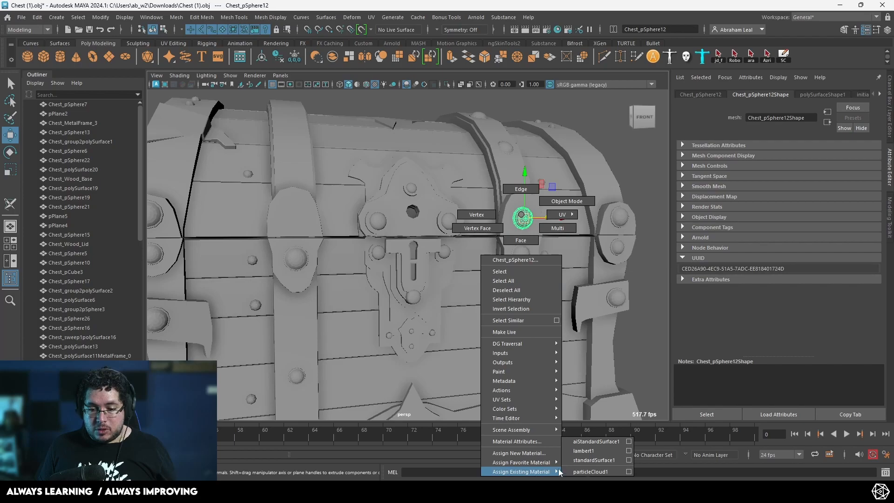
left_click(602, 441)
left_click(652, 311)
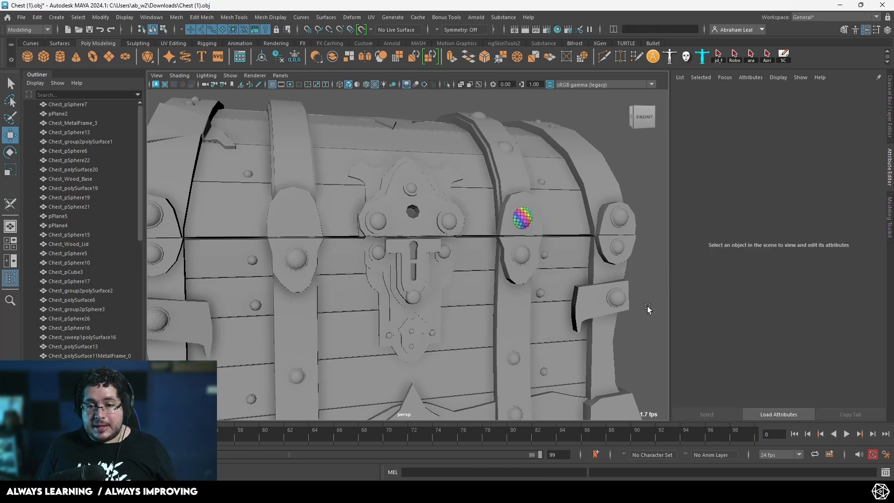
Step: Assign the existing aiStandardSurface1 material to the chest's wooden lid
left_click_drag(652, 311, 465, 255, "alt")
left_click(434, 160)
right_click(434, 160)
mouse_move(449, 420)
left_click(504, 419)
left_click(582, 336)
left_click_drag(594, 321, 569, 283, "alt")
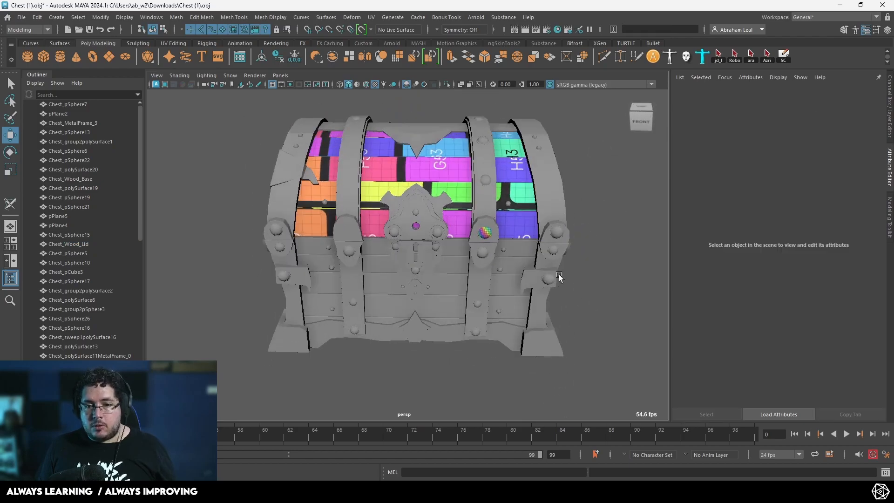
Step: Assign the existing aiStandardSurface1 material to the lid's outer metal frame, Chest_MetalFrame_2
scroll(518, 257, "up", 4)
left_click(563, 165)
right_click(564, 164)
mouse_move(568, 417)
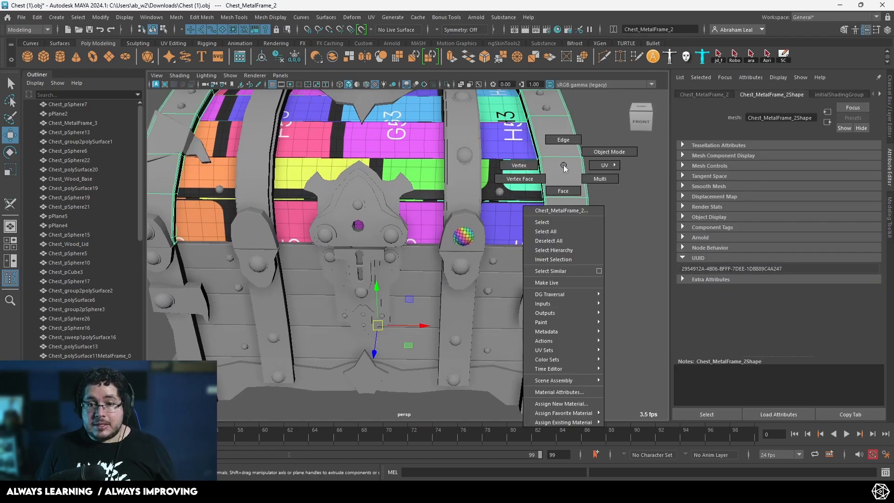
left_click(619, 423)
left_click(622, 281)
Step: Isolate Chest_MetalFrame_2 in the viewport and frame the end of its arch
left_click_drag(600, 288, 496, 304, "alt")
left_click(486, 267)
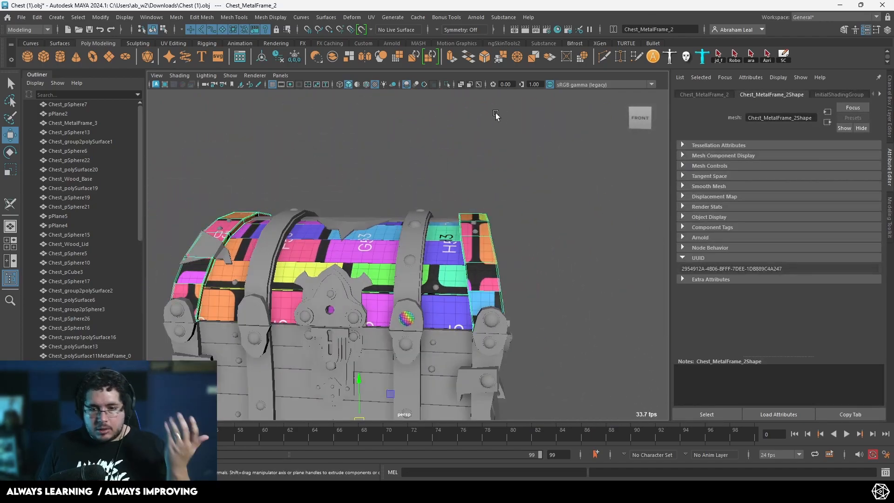
left_click(446, 84)
left_click_drag(514, 243, 493, 226, "alt")
right_click_drag(493, 227, 516, 226, "alt")
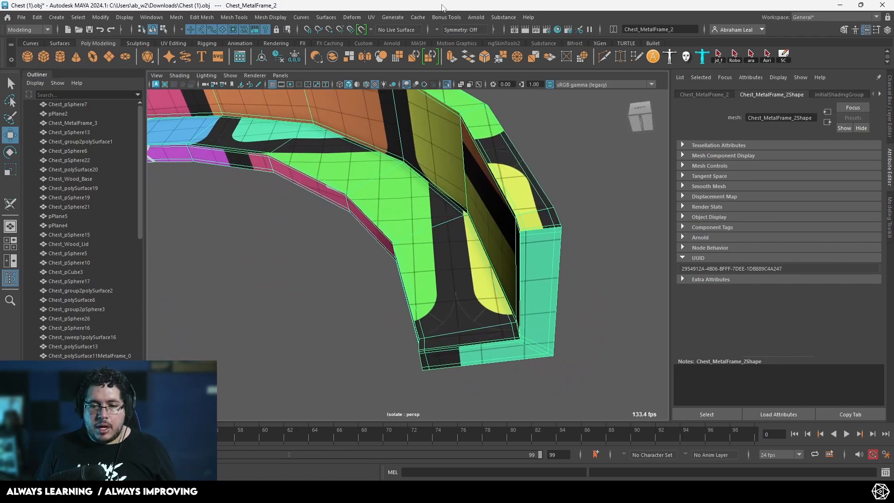
left_click(372, 19)
left_click(404, 227)
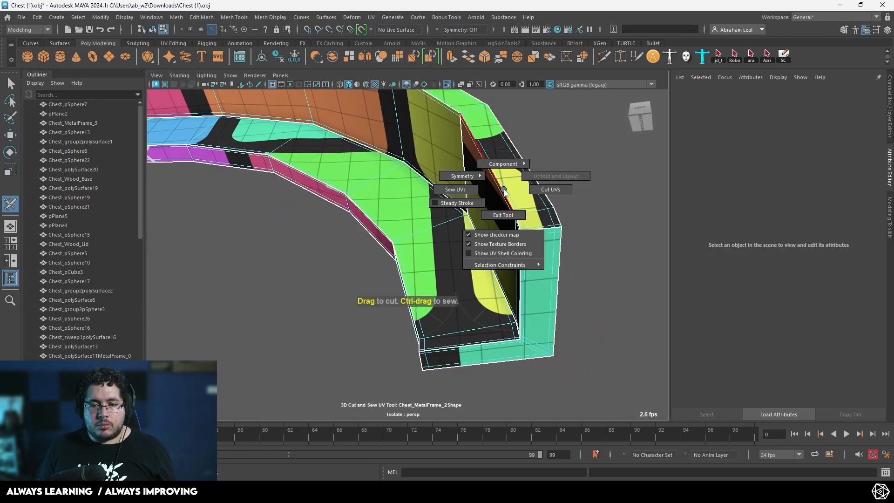
left_click(484, 182)
left_click(373, 18)
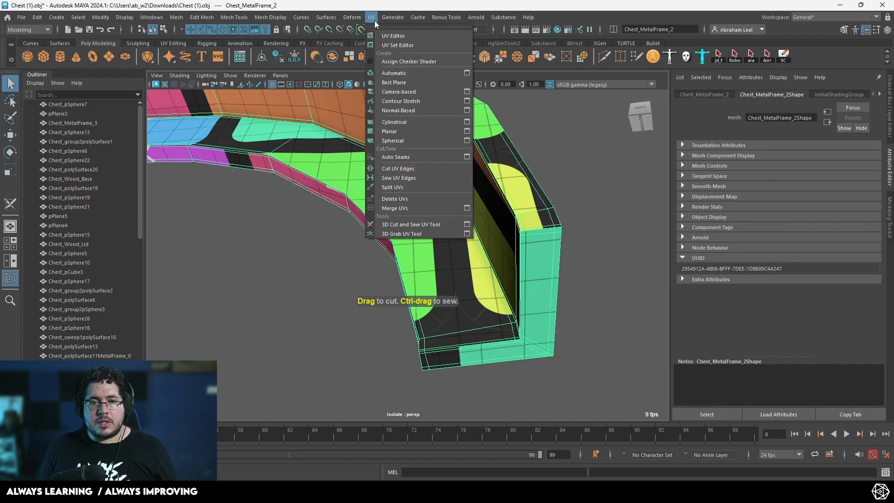
Step: Apply a camera-based UV projection to Chest_MetalFrame_2 with the whole arch in view
right_click_drag(480, 272, 461, 251, "alt")
middle_click_drag(461, 252, 495, 273, "alt")
left_click_drag(495, 273, 470, 260, "alt")
right_click_drag(470, 260, 415, 247, "alt")
middle_click_drag(414, 246, 499, 254, "alt")
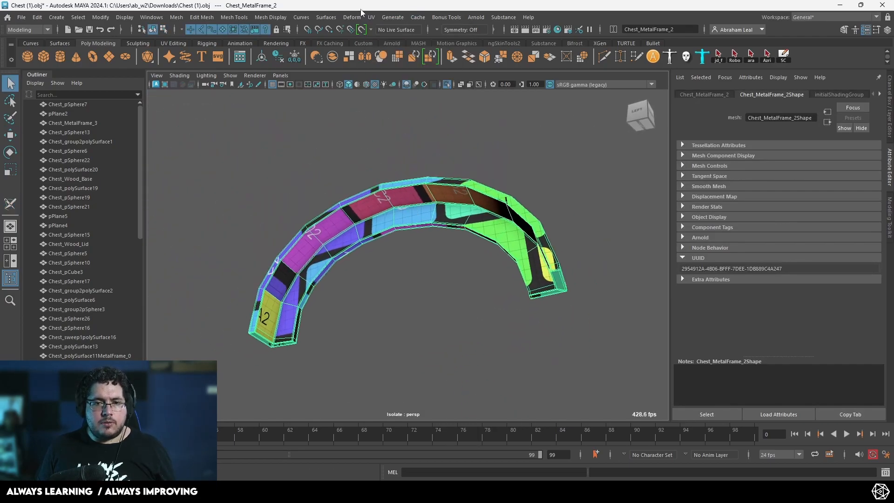
left_click(372, 18)
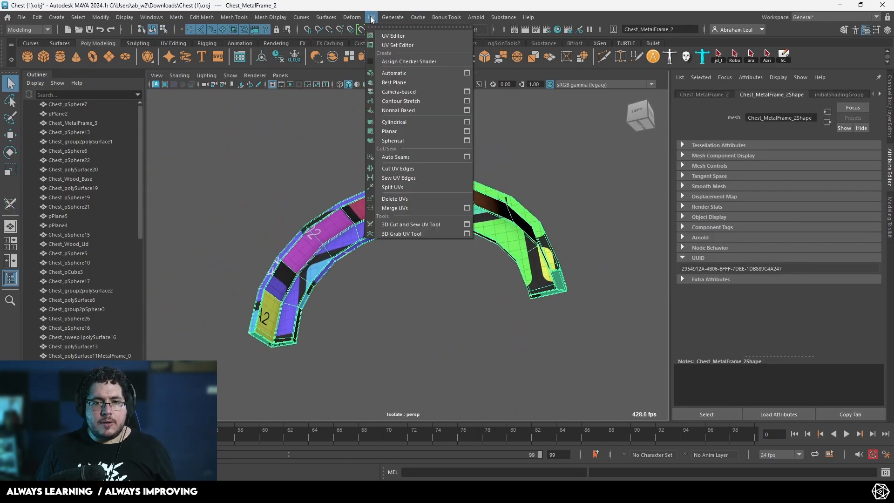
left_click(415, 90)
Step: Delete the faces of the opposite duplicate arch of Chest_MetalFrame_2, keeping only the arch on one side
right_click_drag(415, 196, 354, 210, "alt")
left_click_drag(354, 209, 311, 215, "alt")
right_click_drag(272, 159, 504, 305)
key("Delete")
left_click_drag(504, 305, 467, 158, "alt")
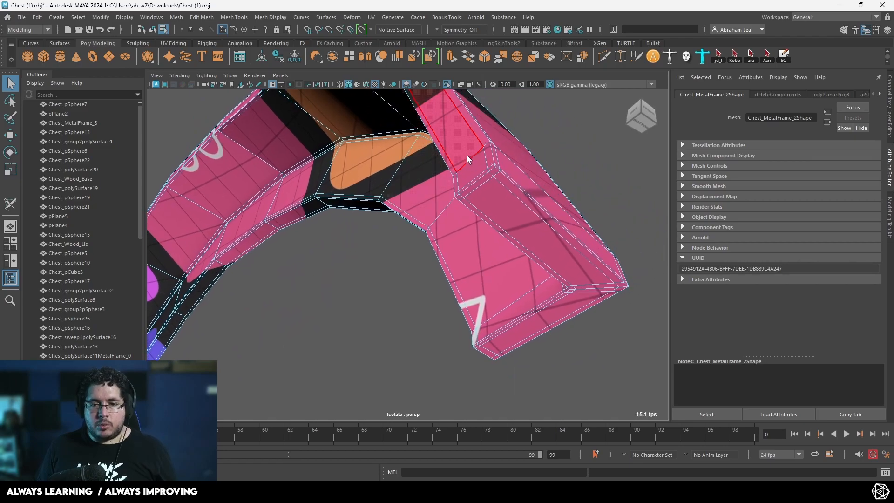
left_click(370, 17)
left_click(412, 222)
left_click_drag(412, 221, 540, 200, "alt")
key("q")
Step: Cut UV seams across the end of the arch and along its inner lower edge with the 3D Cut and Sew UV tool
left_click(370, 17)
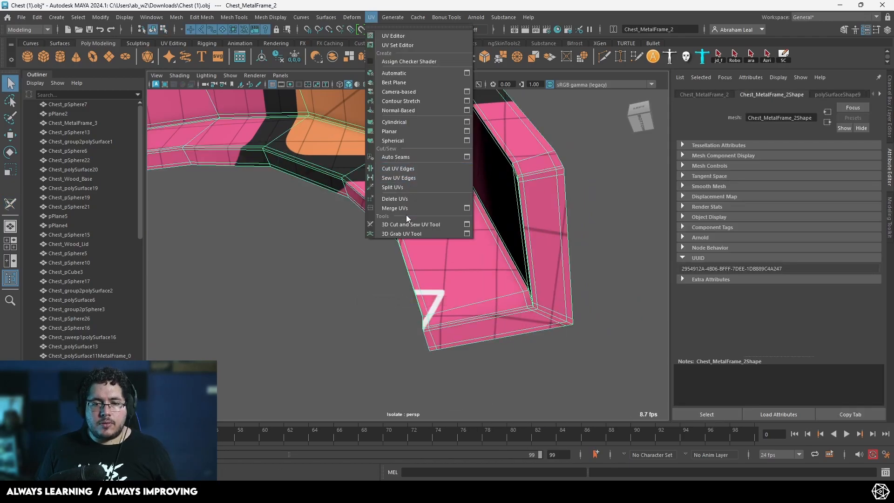
left_click(410, 224)
left_click_drag(502, 218, 478, 301, "alt")
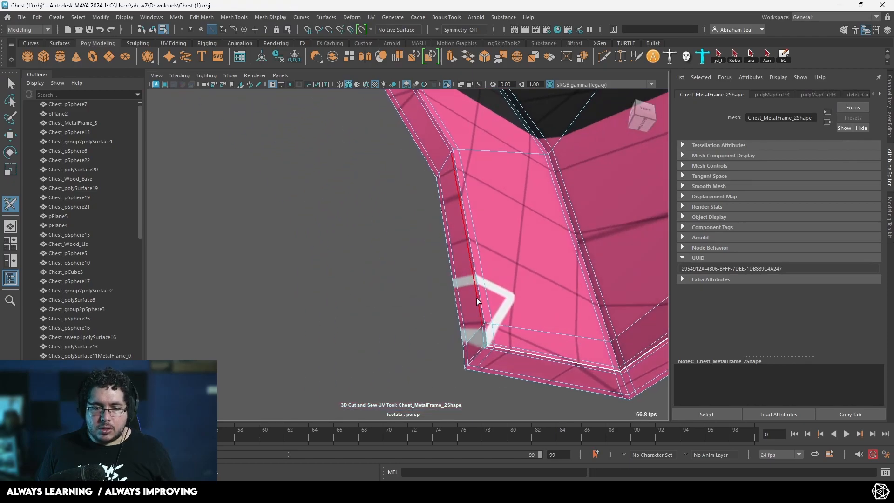
right_click_drag(482, 303, 421, 267, "alt")
middle_click_drag(421, 267, 469, 172, "alt")
left_click_drag(469, 172, 326, 223, "alt")
Step: Cut the remaining UV seams at the arch's other end, along the edge beside the open gap
right_click_drag(326, 223, 351, 226, "alt")
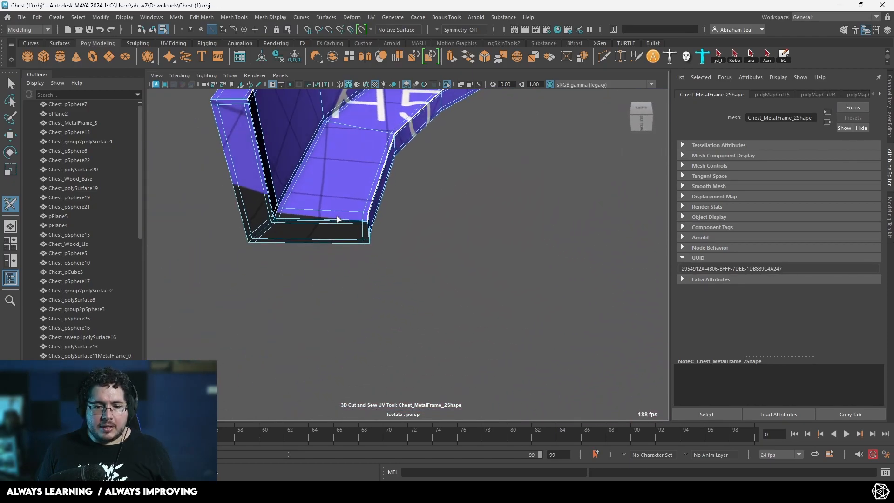
left_click_drag(351, 226, 293, 223, "alt")
right_click_drag(293, 213, 340, 274, "alt")
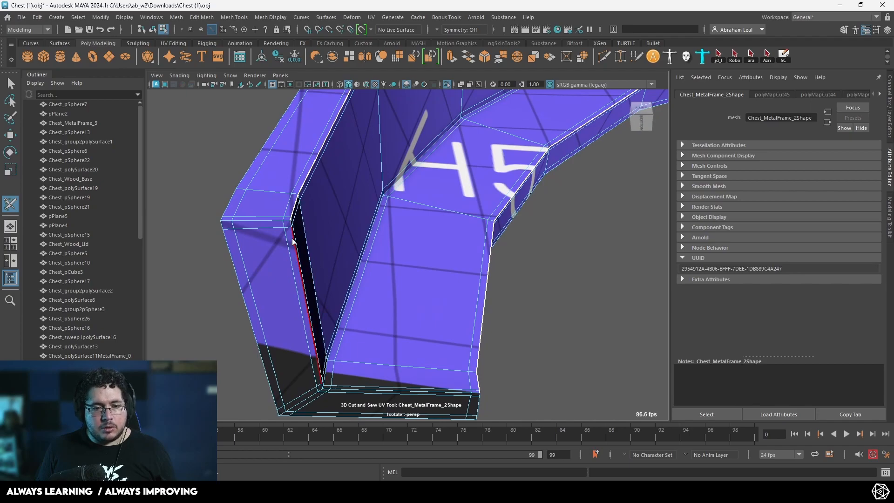
right_click_drag(367, 379, 266, 260, "alt")
left_click_drag(266, 260, 479, 317, "alt")
key("q")
Step: Open the UV Editor, select both UV shells of the arch, unfold and lay them out, and minimize the editor
left_click(433, 231)
left_click(371, 17)
left_click(384, 44)
left_click_drag(238, 214, 421, 382)
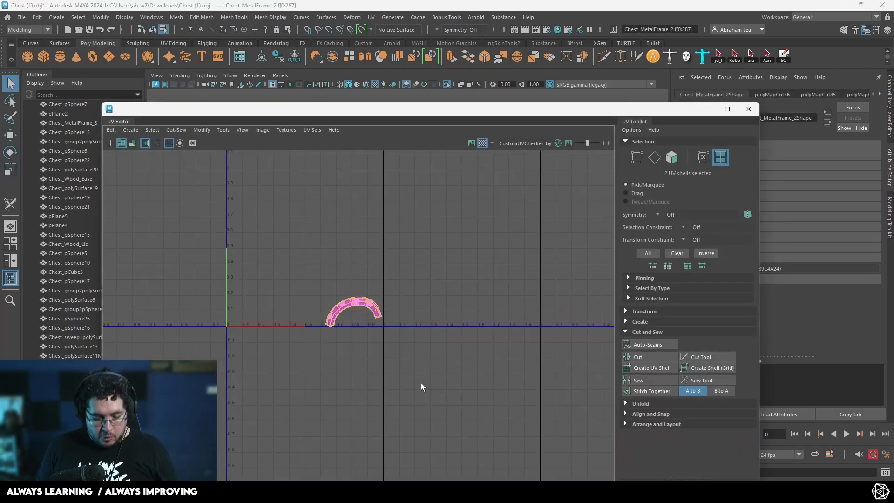
key("ctrl+u")
left_click(706, 109)
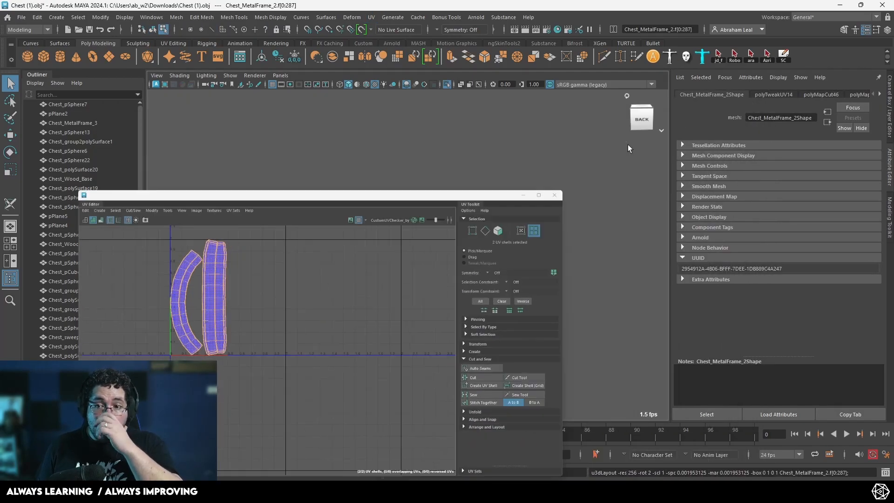
Step: Return the arch to object mode and exit isolation to show the whole chest
left_click(547, 233)
right_click_drag(524, 203, 569, 177)
left_click_drag(569, 224, 435, 118, "alt")
middle_click_drag(326, 210, 466, 149, "alt")
Step: Select Chest_MetalFrame_2 on the chest lid and show its channel values instead of the node attributes
right_click_drag(465, 149, 370, 150, "alt")
left_click_drag(369, 150, 345, 179, "alt")
right_click_drag(345, 179, 386, 185, "alt")
left_click_drag(427, 195, 415, 195, "alt")
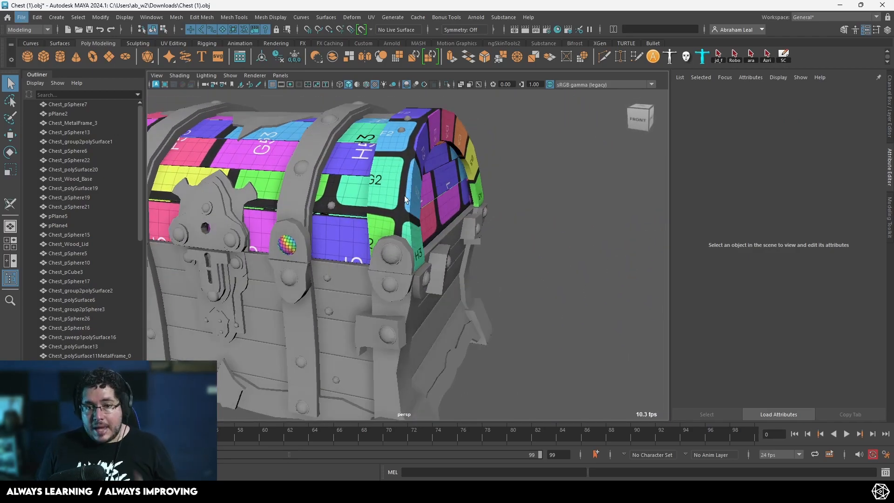
right_click_drag(404, 196, 433, 208, "alt")
left_click_drag(432, 208, 470, 209, "alt")
right_click_drag(471, 209, 512, 259, "alt")
left_click(492, 195)
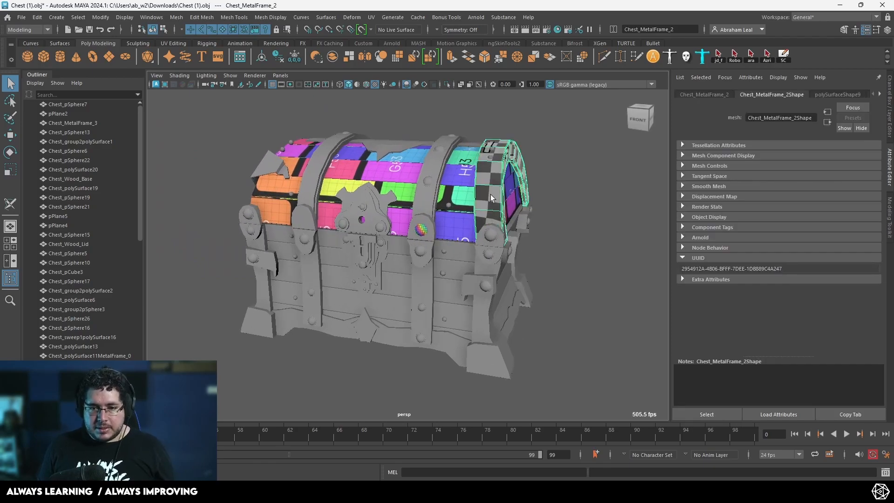
key("ctrl+a")
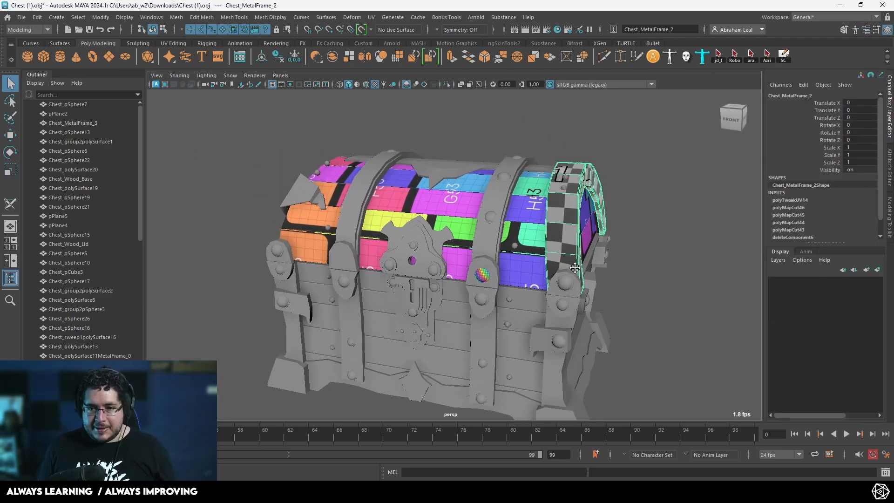
Step: Select the chest lid's unwrapped wood, metal frame, rivet and broken plank pieces, create a display layer from them and hide it
right_click_drag(575, 268, 589, 226, "alt")
left_click(554, 219)
left_click(489, 283, "shift")
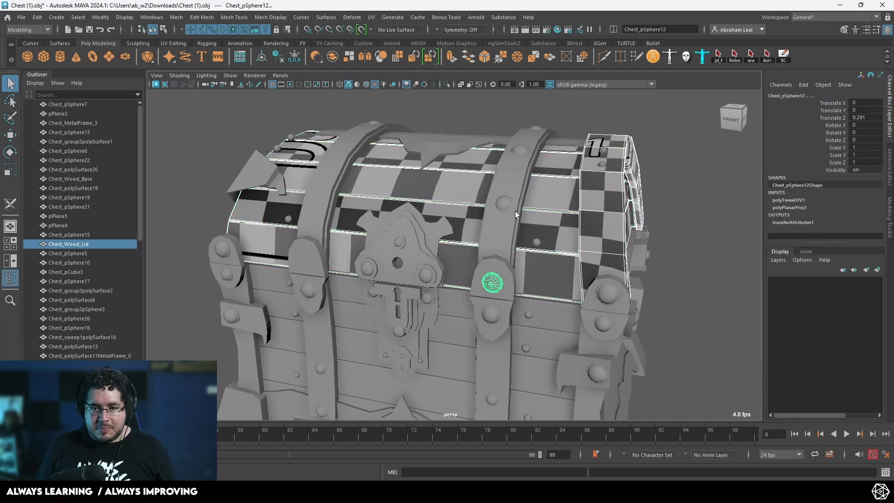
left_click(440, 145, "shift")
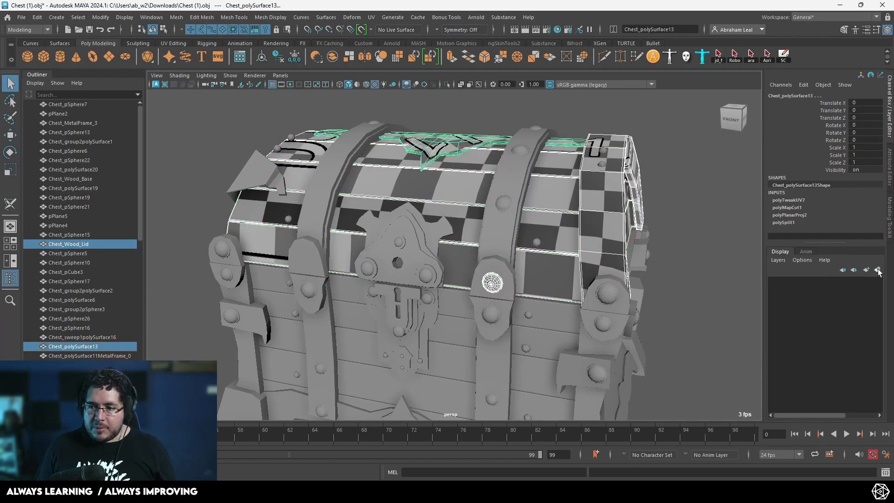
left_click(877, 270)
left_click(774, 282)
left_click(675, 263)
Step: Isolate the ornate back plate behind the chest's lock and apply a camera-based UV projection to it
left_click_drag(544, 215, 568, 229, "alt")
right_click_drag(568, 230, 496, 226, "alt")
left_click_drag(496, 226, 516, 261, "alt")
right_click_drag(517, 261, 541, 262, "alt")
middle_click_drag(541, 263, 547, 281, "alt")
left_click(449, 159)
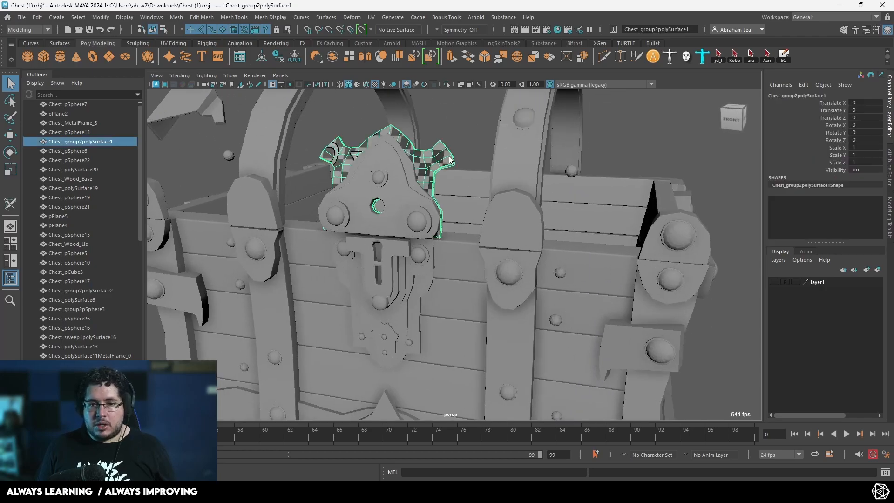
left_click_drag(450, 160, 424, 120, "alt")
left_click(446, 86)
left_click_drag(451, 195, 419, 130, "alt")
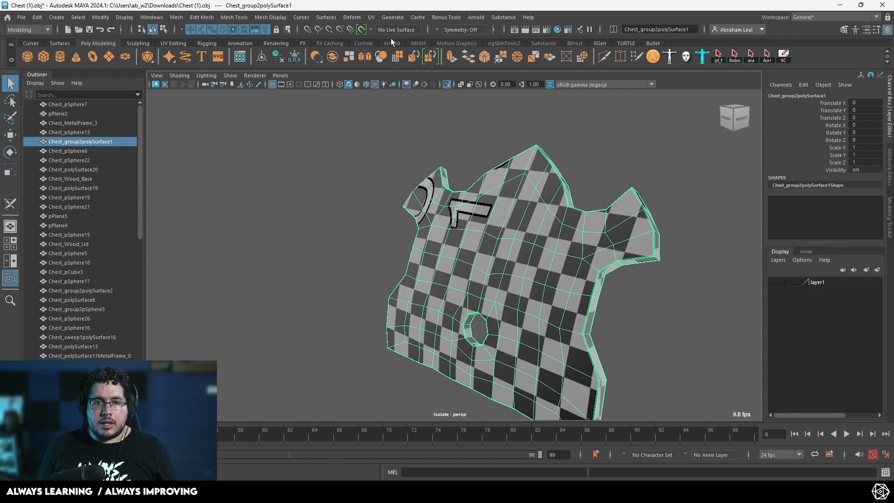
left_click(368, 17)
left_click(405, 92)
Step: Switch off the checker map display in the UV Editor, minimize the editor and show the plate with textured shading
left_click_drag(573, 167, 514, 187, "alt")
left_click_drag(893, 111, 494, 111)
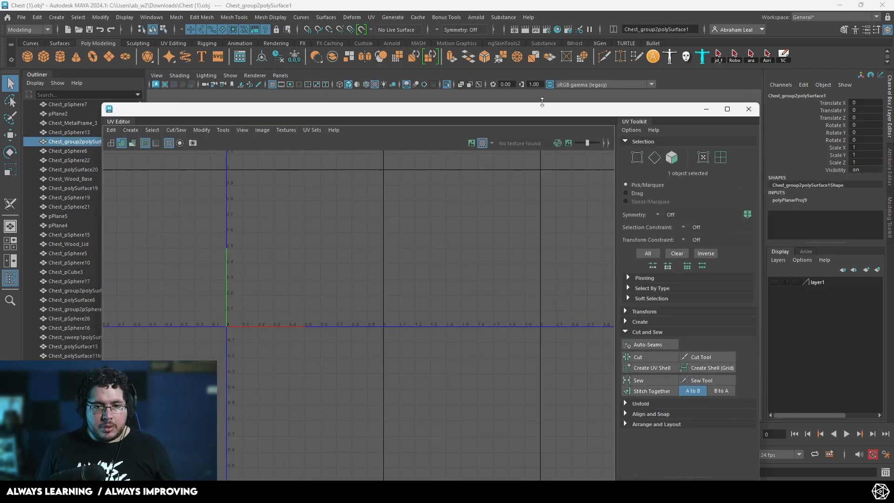
left_click(482, 143)
left_click(706, 109)
left_click_drag(562, 202, 621, 214, "alt")
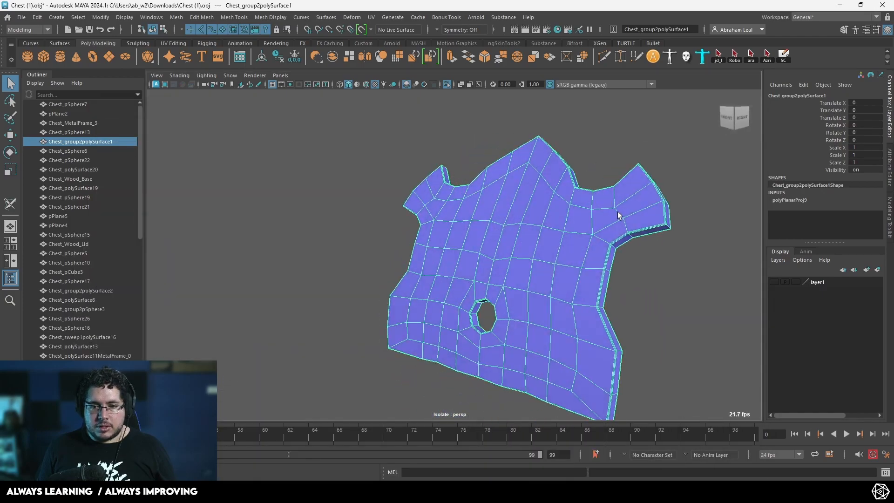
key("6")
Step: Cut the plate's UVs along its border edge loop with the 3D Cut and Sew UV Tool, then return to object mode
middle_click_drag(600, 221, 548, 211, "alt")
left_click_drag(547, 211, 544, 182, "alt")
left_click(372, 18)
left_click(409, 224)
double_click(528, 175)
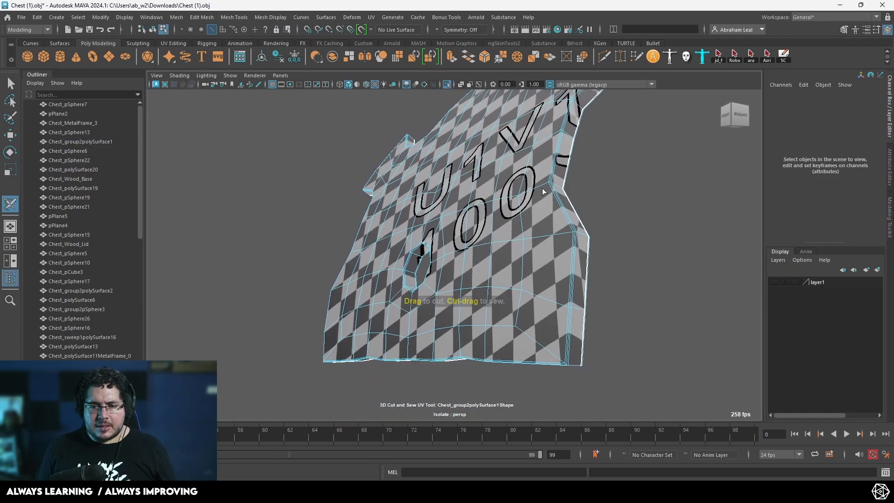
right_click_drag(545, 181, 594, 385, "alt")
middle_click_drag(595, 385, 504, 271, "alt")
scroll(512, 265, "down", 8)
left_click_drag(521, 262, 538, 266, "alt")
key("q")
key("F8")
scroll(510, 196, "down", 4)
Step: Open the UV Editor, select both UV shells of the plate, unfold and lay them out, and close the editor
left_click(371, 17)
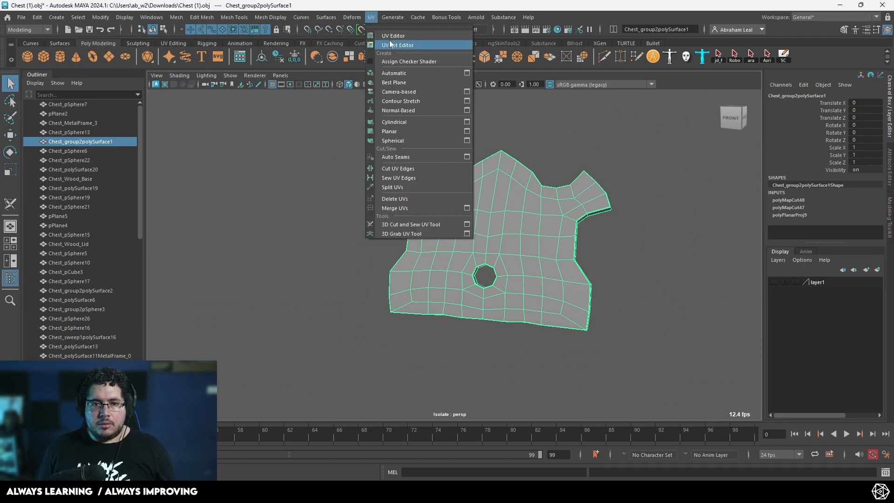
left_click(395, 41)
right_click_drag(381, 145, 412, 163)
left_click_drag(411, 163, 210, 292)
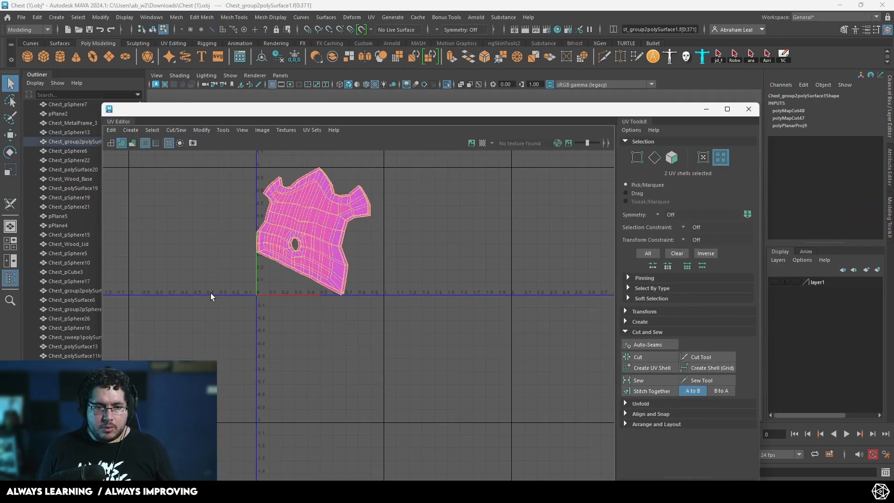
key("ctrl+u")
key("ctrl+l")
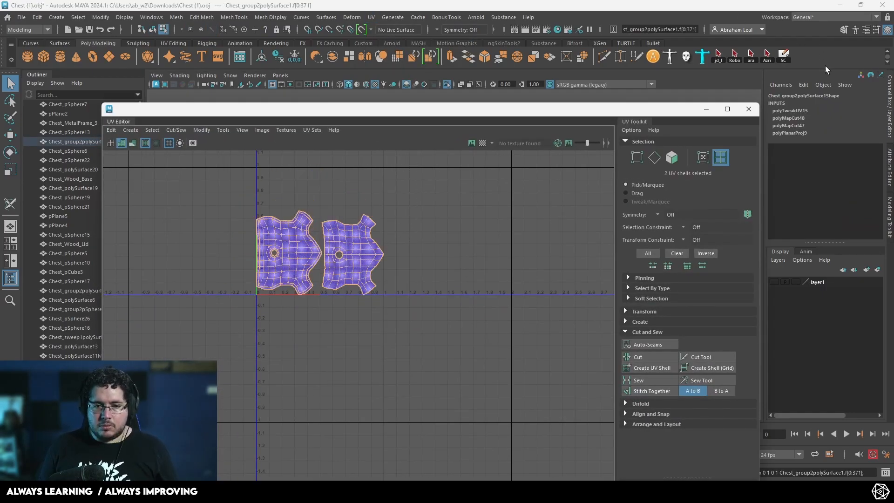
left_click(748, 108)
Step: Assign the existing colored UV checker material to the plate and exit isolation
right_click_drag(480, 212, 526, 472)
right_click_drag(571, 442, 571, 442)
left_click(632, 254)
middle_click_drag(497, 301, 439, 290, "alt")
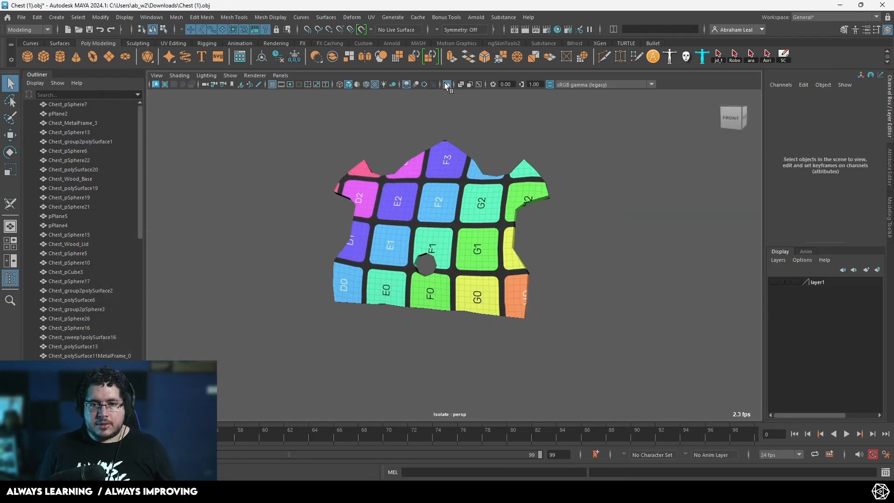
left_click(449, 86)
Step: Select the lock's back plate and add it to the hidden layer1 so it leaves the view
left_click_drag(493, 174, 516, 187, "alt")
left_click(528, 202)
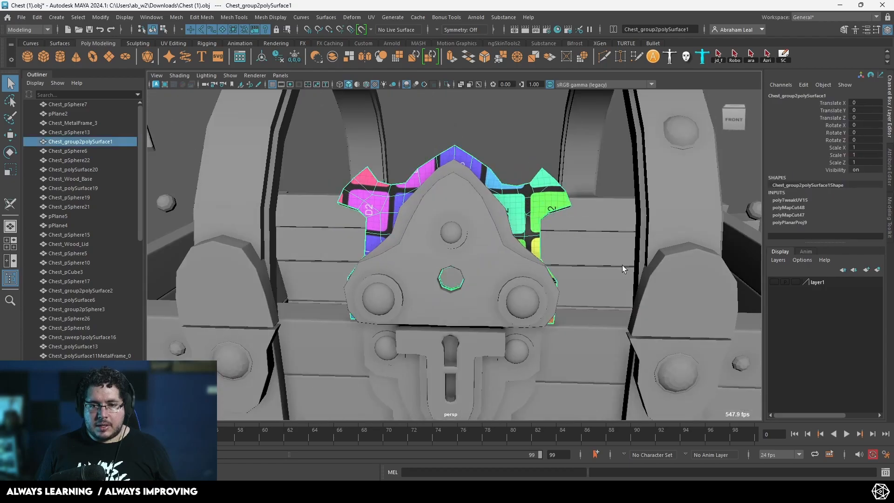
right_click_drag(577, 245, 427, 116, "alt")
right_click(818, 287)
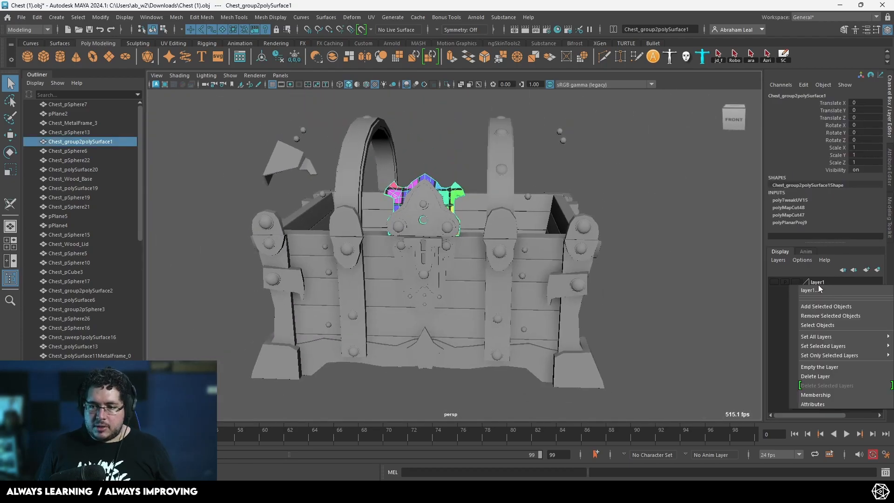
left_click(819, 308)
left_click(658, 257)
left_click_drag(475, 209, 502, 230, "alt")
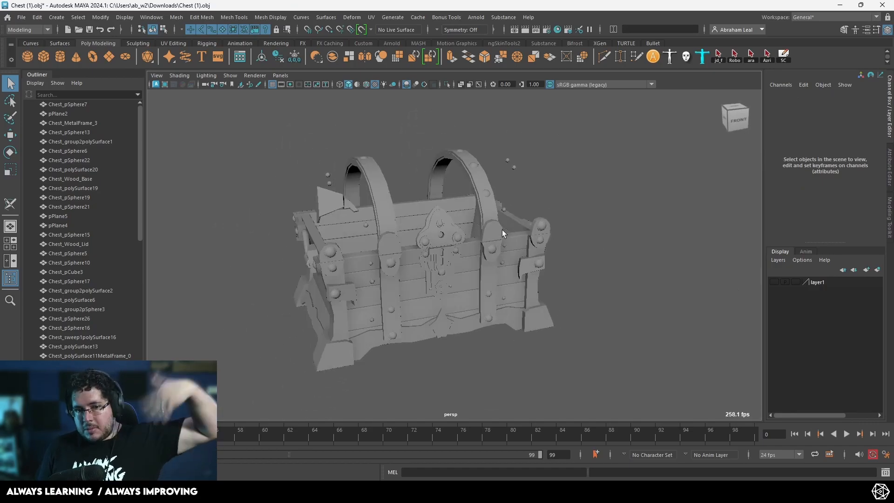
Step: Add the leftover pointed metal corner piece of the lid to layer1 and clear the selection
left_click(338, 203)
right_click(830, 281)
left_click(825, 302)
left_click(658, 254)
middle_click_drag(500, 197, 571, 233, "alt")
right_click_drag(570, 232, 647, 266, "alt")
left_click_drag(647, 266, 550, 225, "alt")
middle_click_drag(550, 226, 548, 237, "alt")
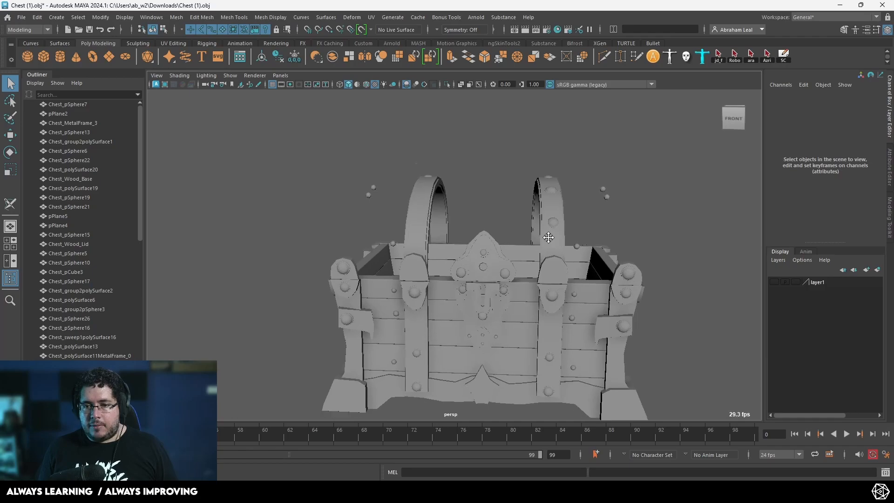
left_click_drag(548, 238, 471, 225, "alt")
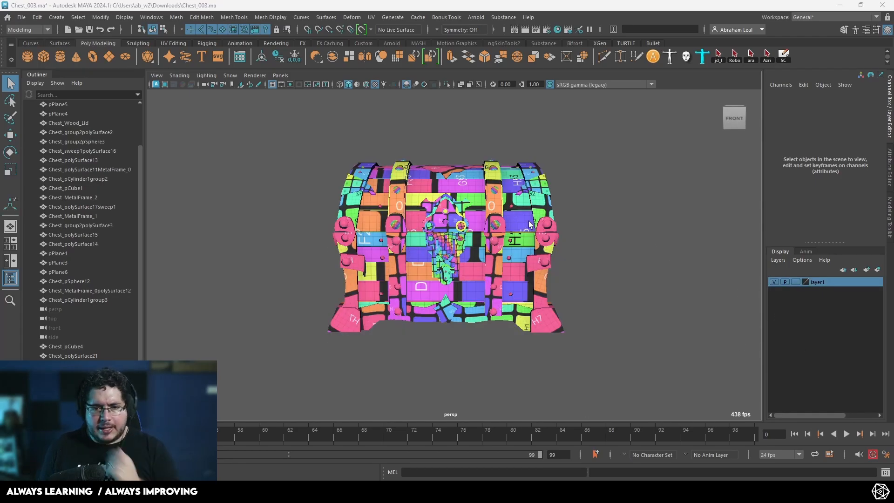
Step: Examine the checker pattern's scale and distortion on the front, top and back of the fully unwrapped chest
scroll(529, 225, "up", 4)
middle_click_drag(454, 249, 446, 271, "alt")
right_click_drag(446, 271, 574, 275, "alt")
middle_click_drag(574, 275, 547, 342, "alt")
right_click_drag(547, 342, 459, 252, "alt")
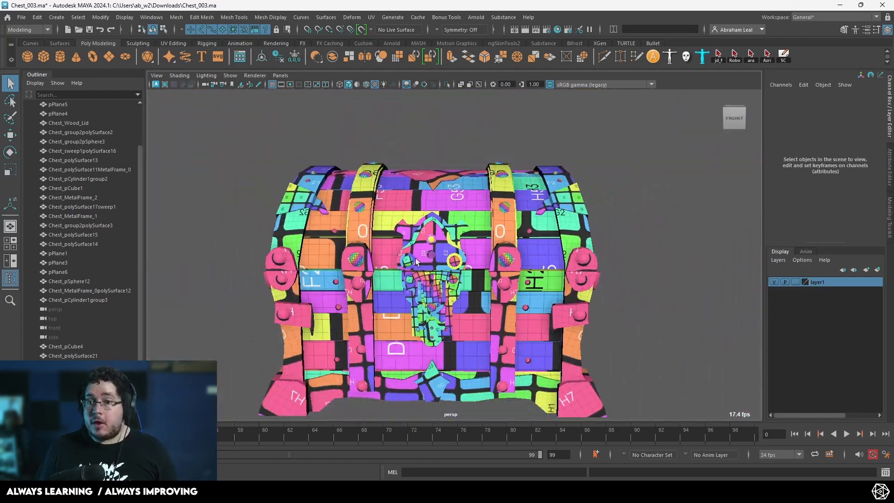
left_click_drag(556, 235, 552, 287, "alt")
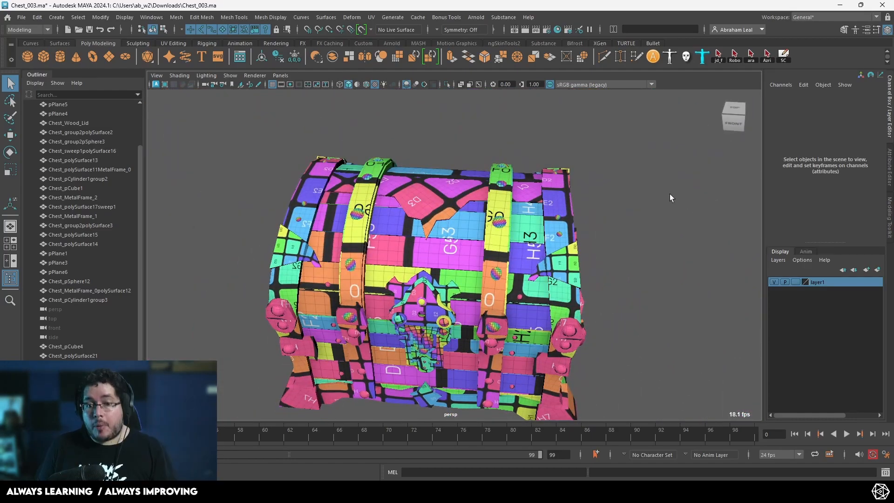
right_click_drag(669, 215, 609, 195, "alt")
left_click_drag(592, 172, 516, 256, "alt")
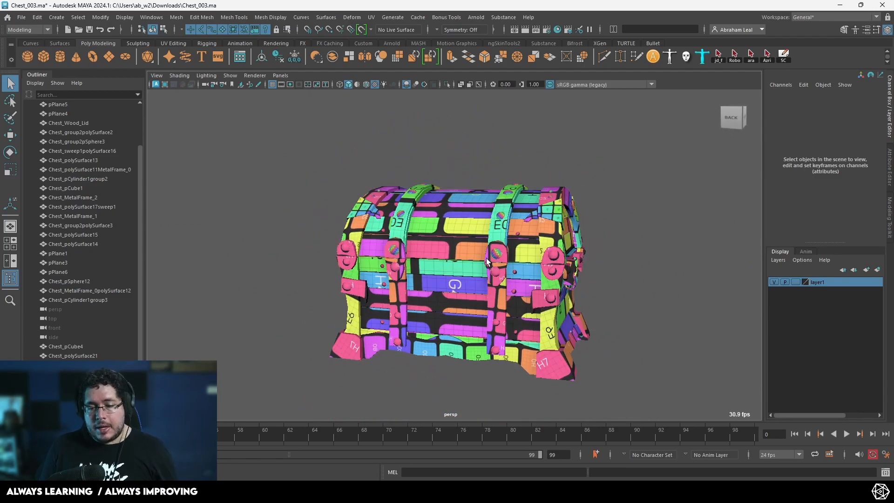
scroll(511, 253, "down", 3)
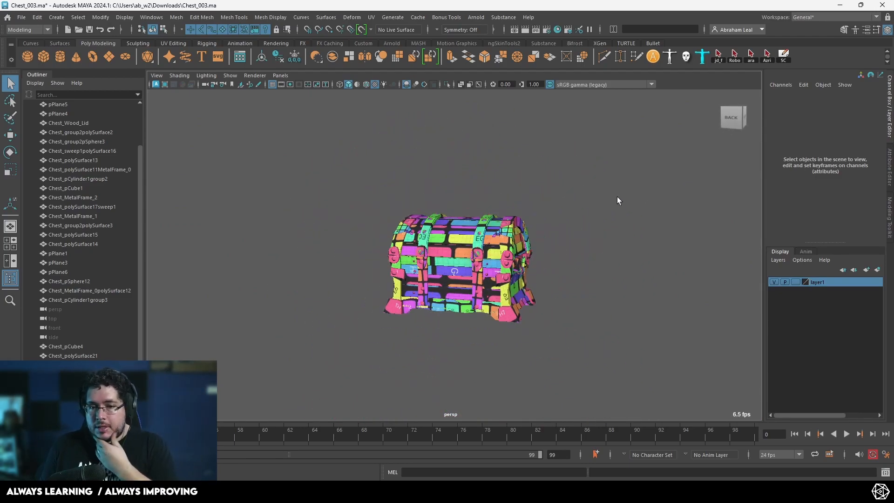
Step: Select all parts of the chest and open them in the UV Editor
left_click_drag(617, 197, 327, 364)
left_click_drag(582, 261, 465, 242, "alt")
scroll(465, 242, "down", 3)
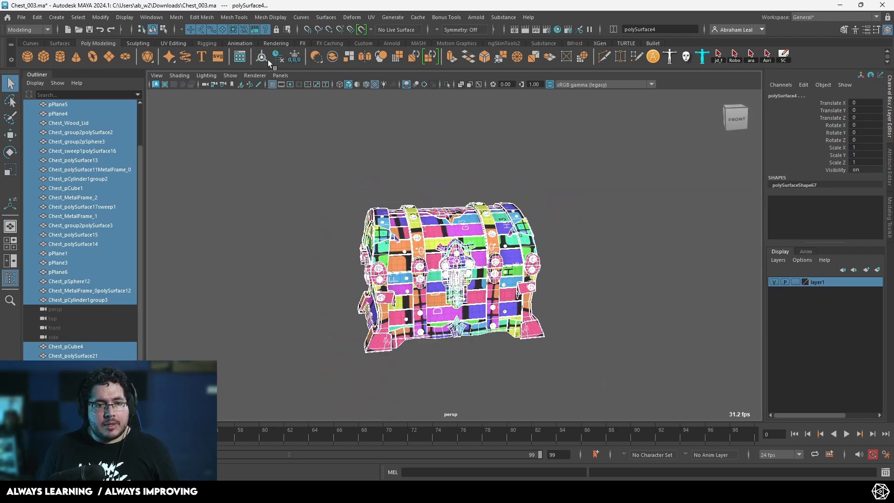
right_click_drag(571, 207, 618, 240, "alt")
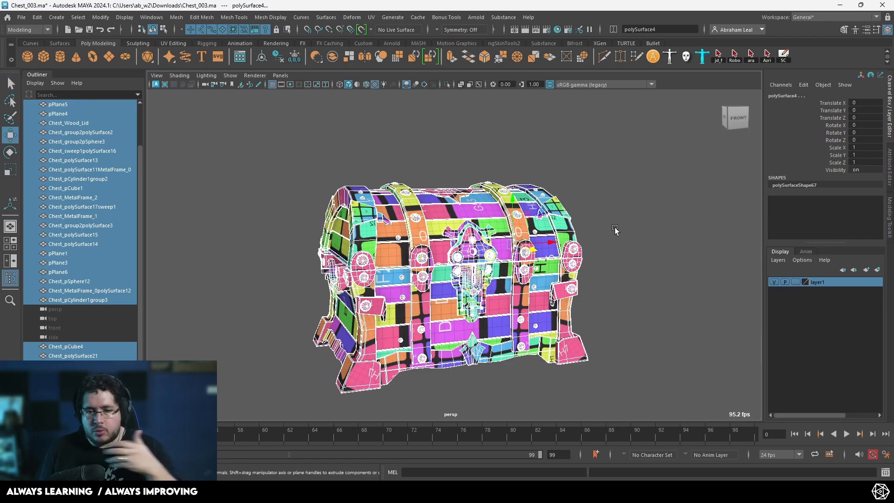
left_click_drag(560, 224, 517, 225, "alt")
right_click_drag(517, 225, 591, 225, "alt")
left_click_drag(535, 205, 518, 195, "alt")
left_click(371, 17)
left_click(390, 31)
Step: Select all of the chest's UV shells and unfold them together, choosing to fix the non-manifold geometry
scroll(256, 308, "down", 3)
right_click_drag(259, 288, 210, 200)
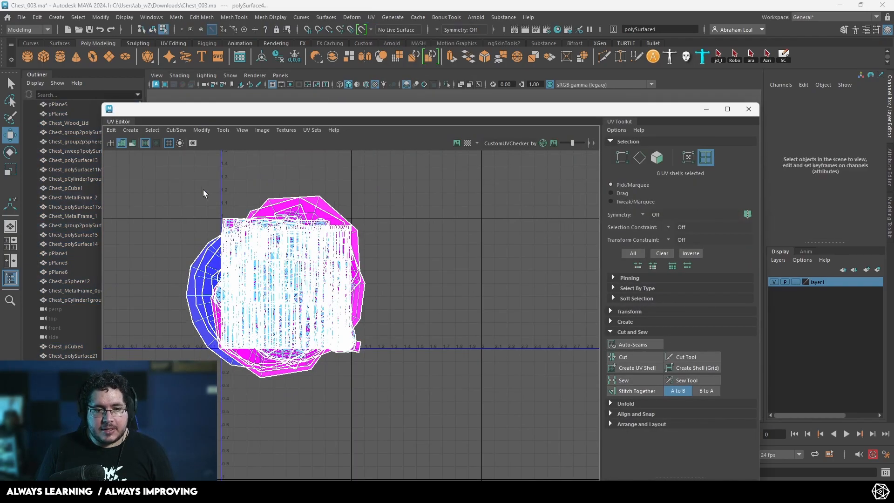
left_click_drag(453, 445, 454, 446)
key("ctrl+u")
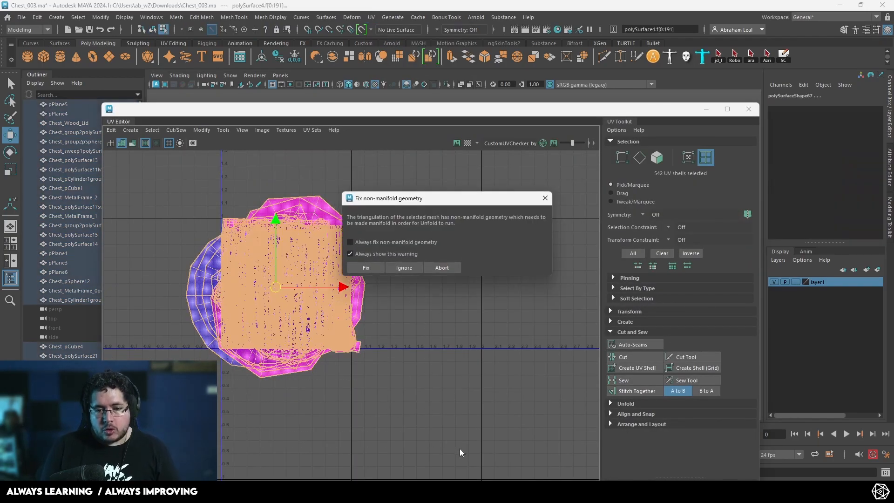
left_click(366, 267)
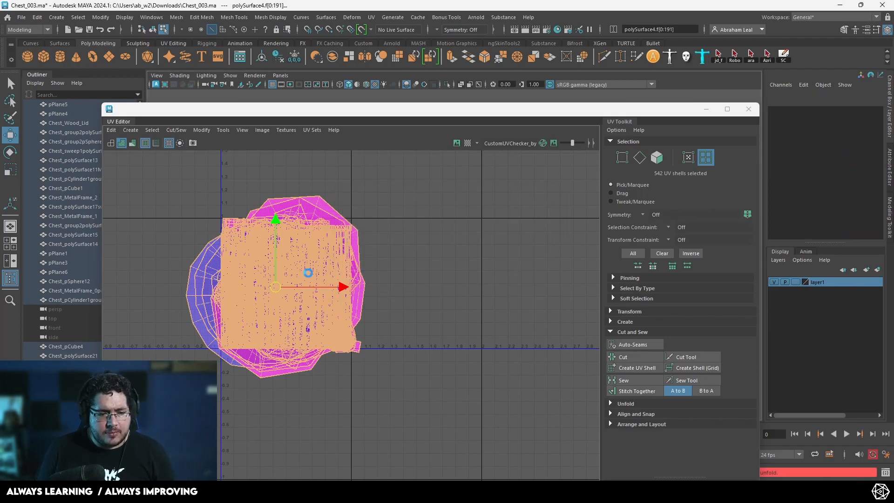
Step: Examine the chest's overlapping UV shells up close and across the whole UV space
scroll(330, 284, "up", 15)
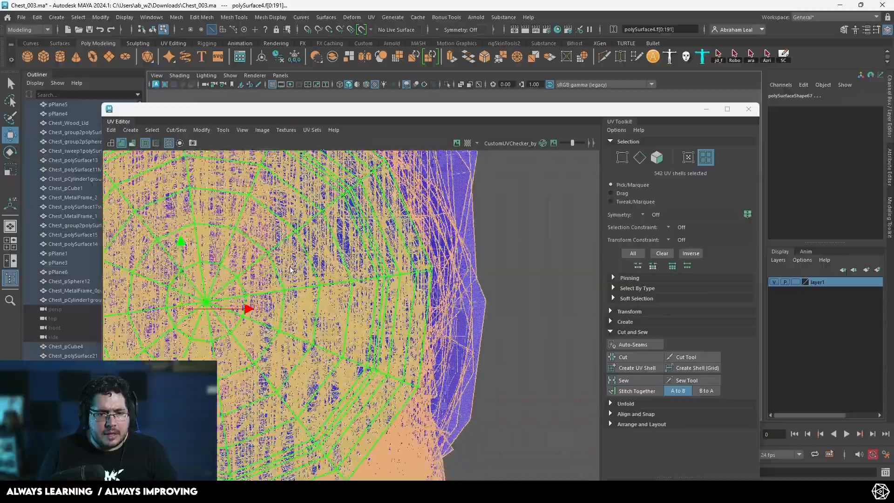
scroll(455, 347, "down", 12)
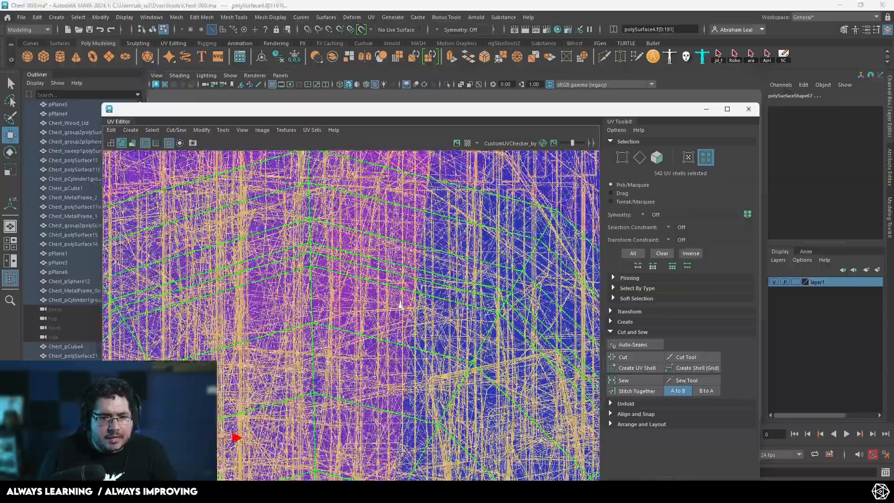
scroll(240, 244, "up", 6)
middle_click_drag(240, 244, 368, 317, "alt")
scroll(340, 275, "up", 6)
scroll(336, 261, "down", 4)
scroll(277, 202, "up", 3)
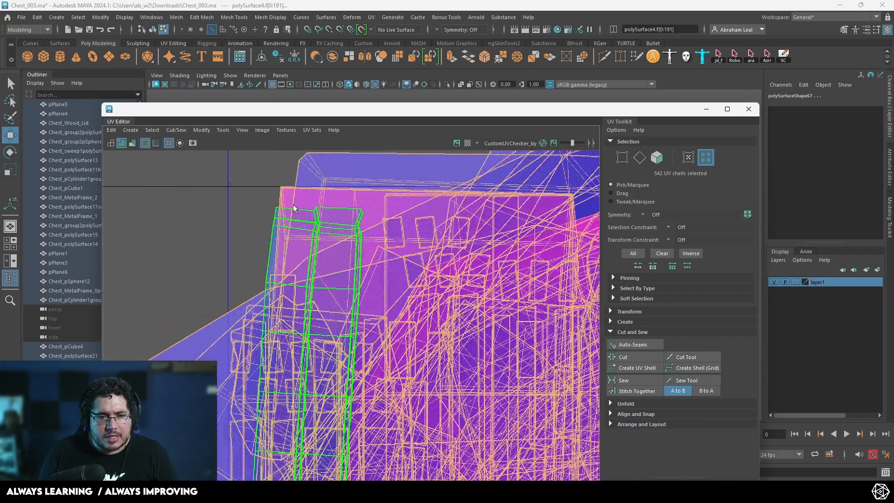
scroll(364, 266, "down", 10)
middle_click_drag(364, 266, 340, 244, "alt")
scroll(380, 255, "down", 3)
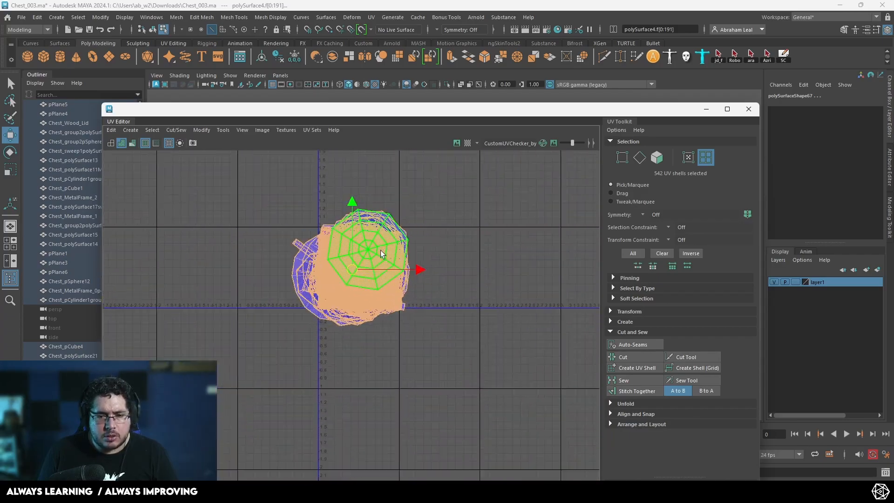
Step: Try to lay out all the selected UV shells, choosing to fix the non-manifold geometry, and close the UV Editor
scroll(381, 252, "up", 4)
key("ctrl+l")
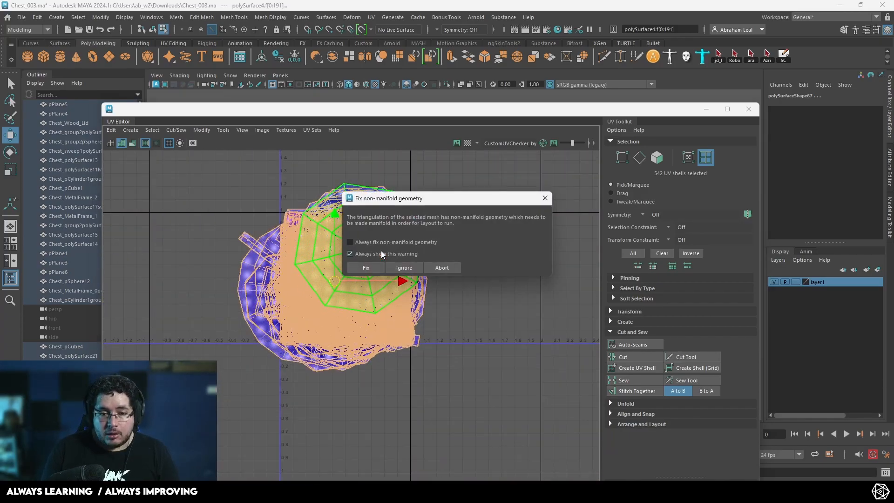
left_click(367, 268)
scroll(489, 254, "up", 3)
scroll(503, 260, "down", 6)
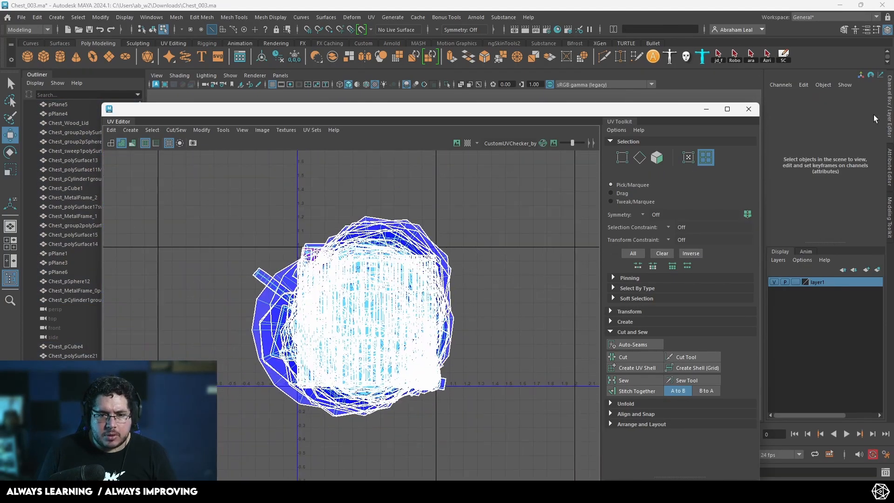
left_click(747, 108)
Step: Return the chest to object mode and clear the selection
left_click_drag(487, 280, 526, 301, "alt")
right_click_drag(454, 253, 512, 215)
scroll(512, 242, "down", 4)
left_click(623, 256)
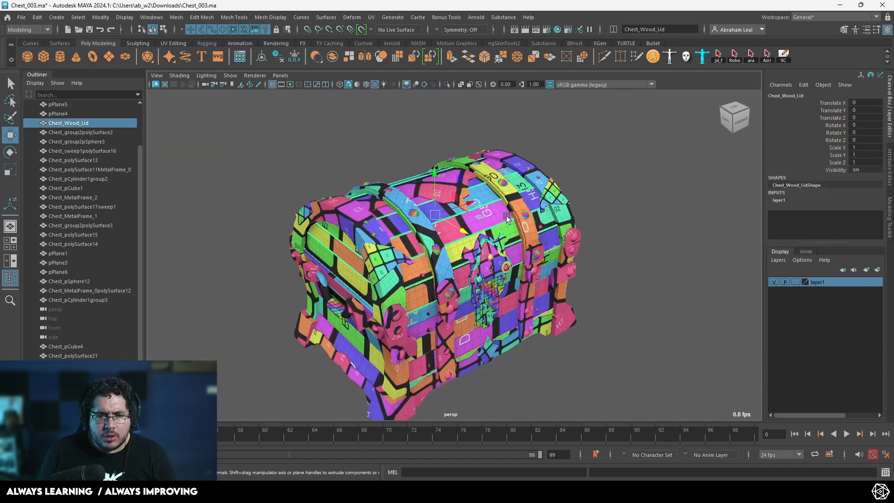
Step: Select the side handle's bar and grip and examine their UV shells in the UV Editor
scroll(623, 254, "down", 3)
left_click_drag(622, 248, 590, 242, "alt")
scroll(594, 258, "up", 5)
left_click_drag(367, 284, 463, 291, "alt")
scroll(463, 290, "up", 5)
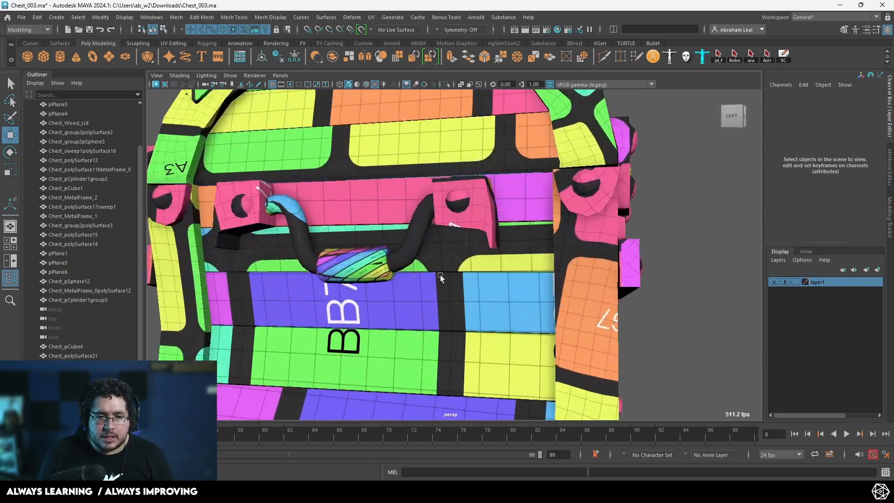
left_click(415, 246)
left_click(371, 17)
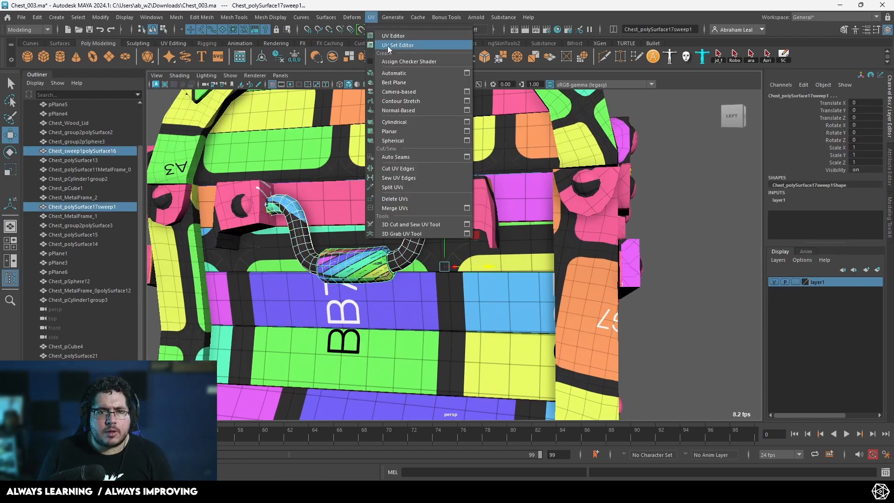
left_click(380, 35)
left_click_drag(242, 219, 423, 412)
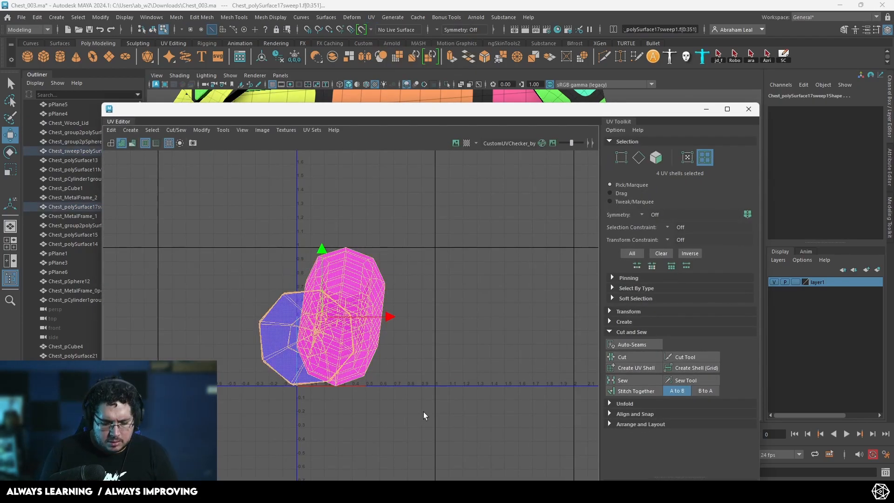
scroll(473, 275, "up", 2)
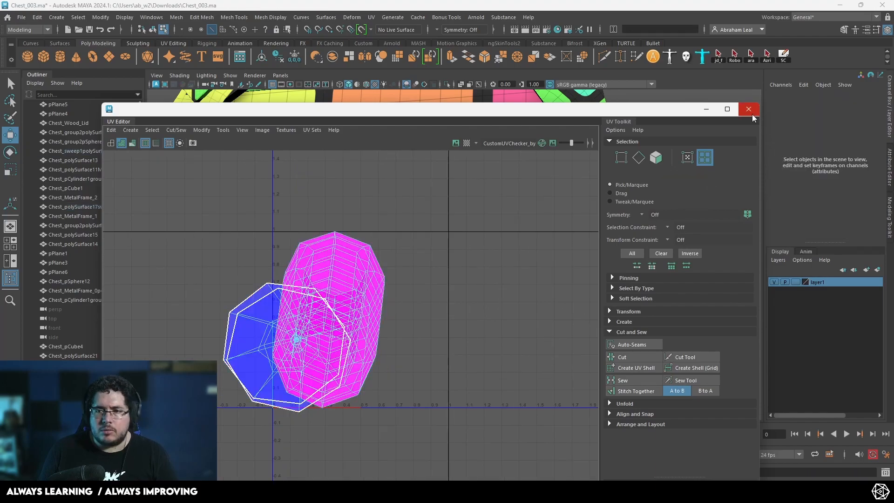
left_click(748, 109)
key("F8")
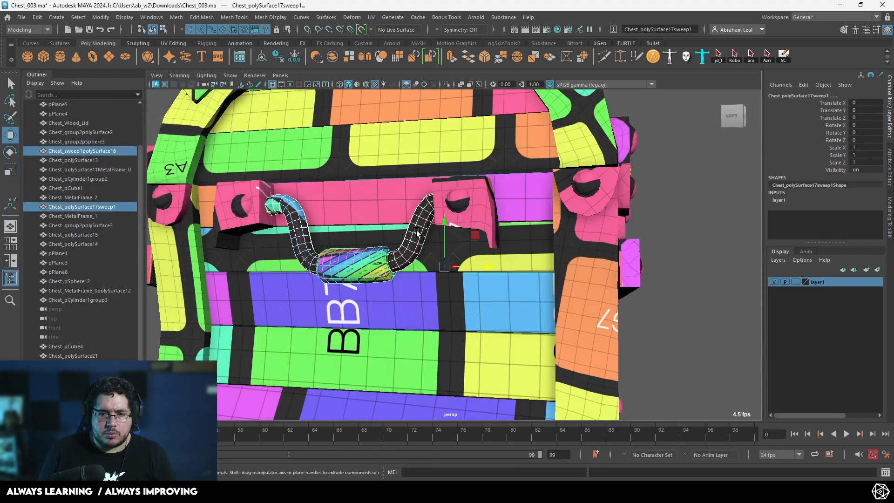
Step: Isolate the bar and grip, and delete the copy of the handle on the chest's other side
left_click(446, 84)
left_click_drag(440, 97, 432, 233, "alt")
middle_click_drag(432, 234, 535, 185, "alt")
scroll(573, 179, "down", 5)
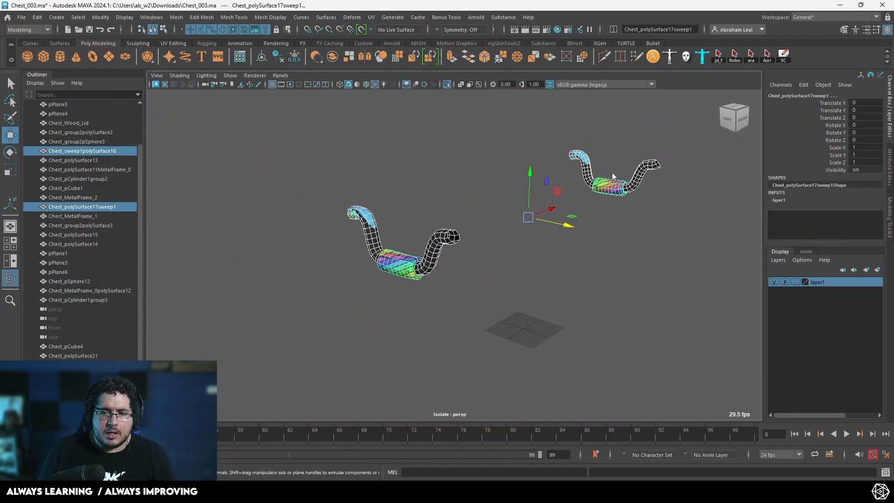
left_click(649, 153)
left_click_drag(524, 241, 541, 242)
key("Delete")
Step: Cut a UV seam lengthwise along the curved handle bar with the 3D Cut and Sew UV Tool
scroll(540, 242, "up", 4)
middle_click_drag(369, 208, 415, 177, "alt")
scroll(415, 177, "up", 5)
middle_click_drag(517, 175, 372, 363, "alt")
scroll(354, 288, "down", 5)
left_click_drag(343, 258, 265, 275, "alt")
middle_click_drag(265, 275, 421, 269, "alt")
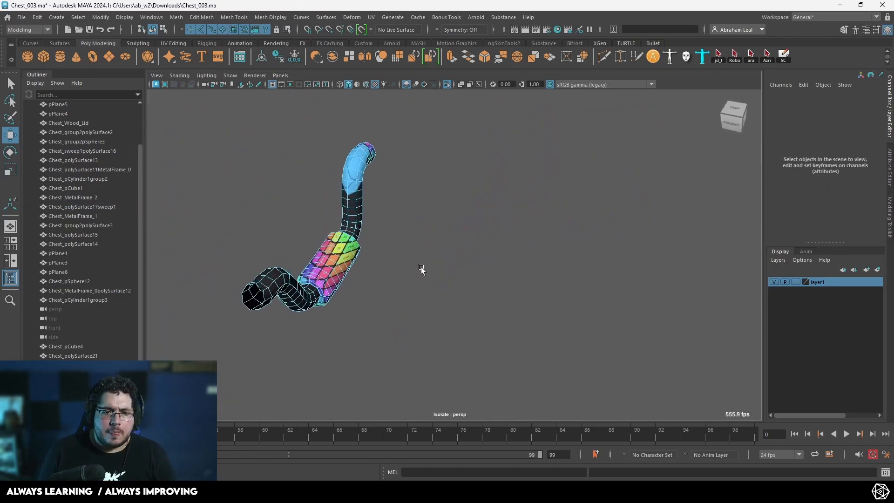
left_click_drag(421, 270, 377, 219, "alt")
left_click(369, 17)
left_click(403, 236)
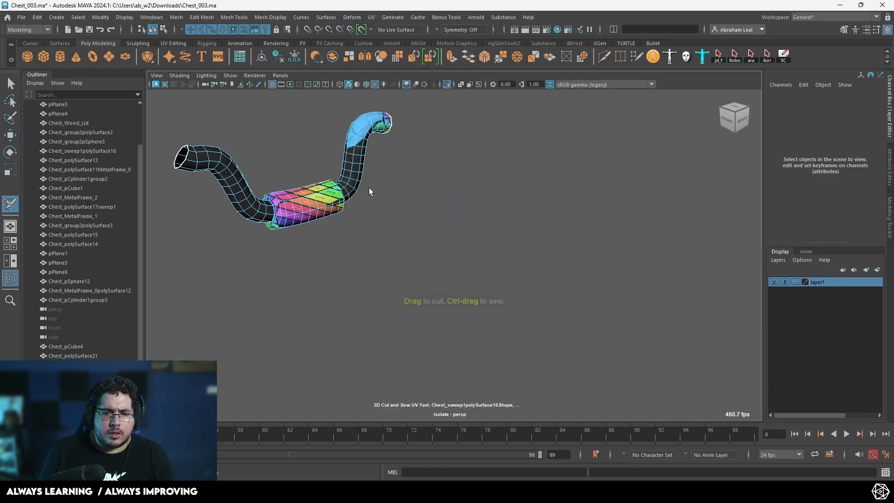
left_click(371, 17)
left_click(403, 236)
middle_click_drag(351, 190, 405, 221, "alt")
scroll(405, 220, "up", 1)
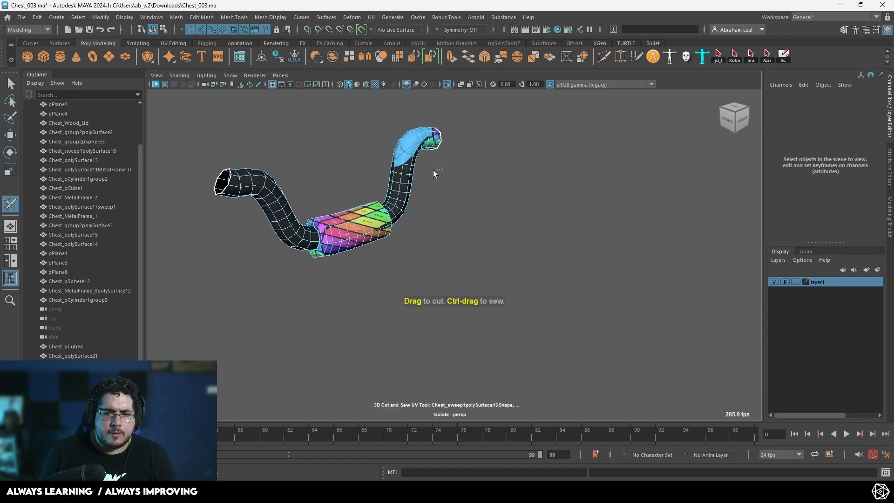
right_click(405, 189)
right_click_drag(418, 210, 406, 190)
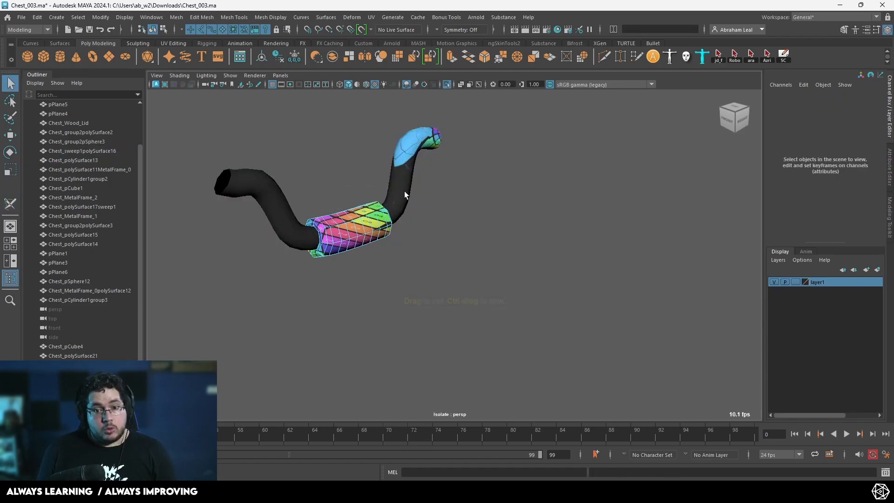
double_click(405, 207)
middle_click_drag(379, 239, 391, 247, "alt")
right_click_drag(391, 247, 419, 254, "alt")
middle_click_drag(345, 244, 431, 246, "alt")
right_click_drag(431, 246, 446, 317, "alt")
key("q")
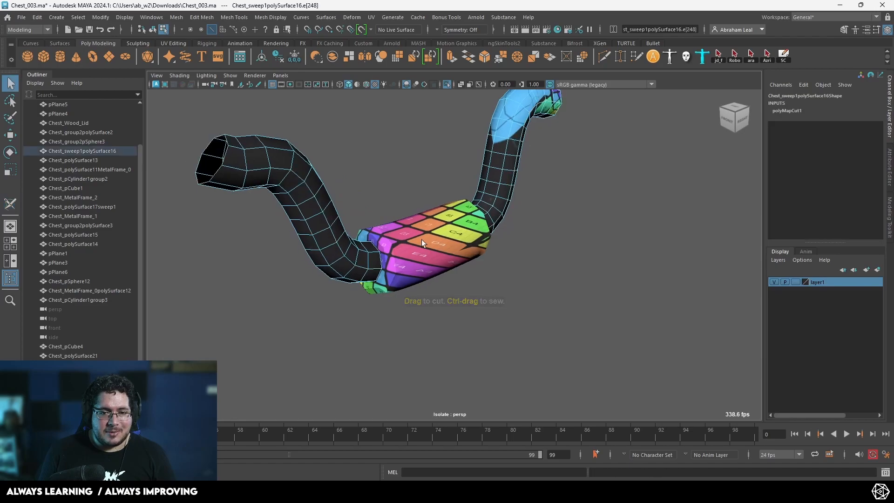
Step: Select the grip and cut UV seams around its end loops and lengthwise along its outer surface
right_click_drag(421, 239, 448, 187)
left_click(439, 238)
left_click(372, 19)
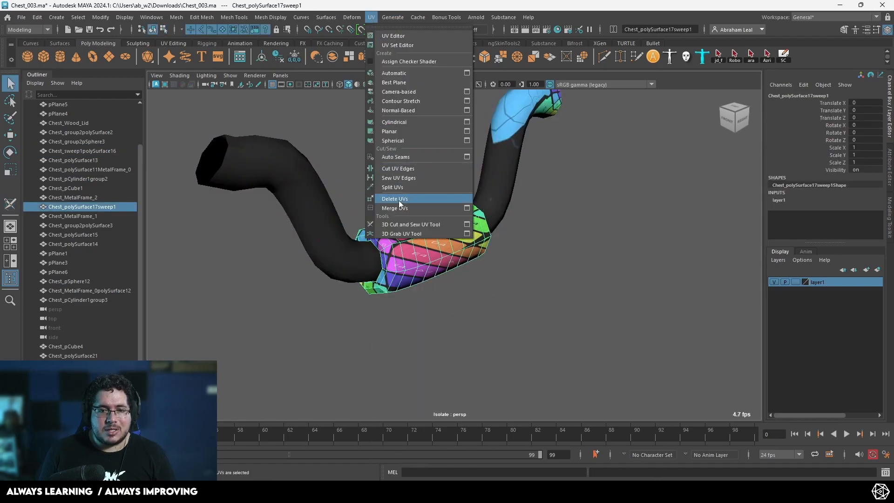
left_click(403, 224)
double_click(379, 257)
left_click_drag(387, 240, 348, 245, "alt")
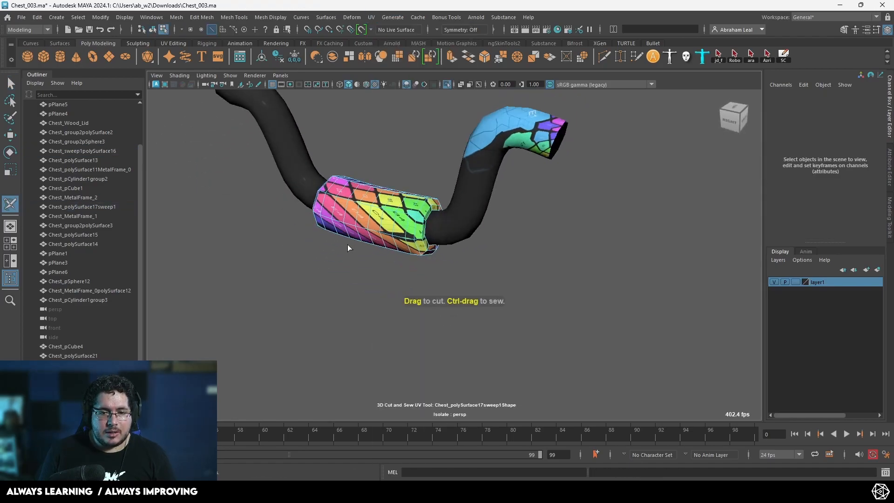
right_click_drag(348, 245, 401, 251, "alt")
double_click(410, 196)
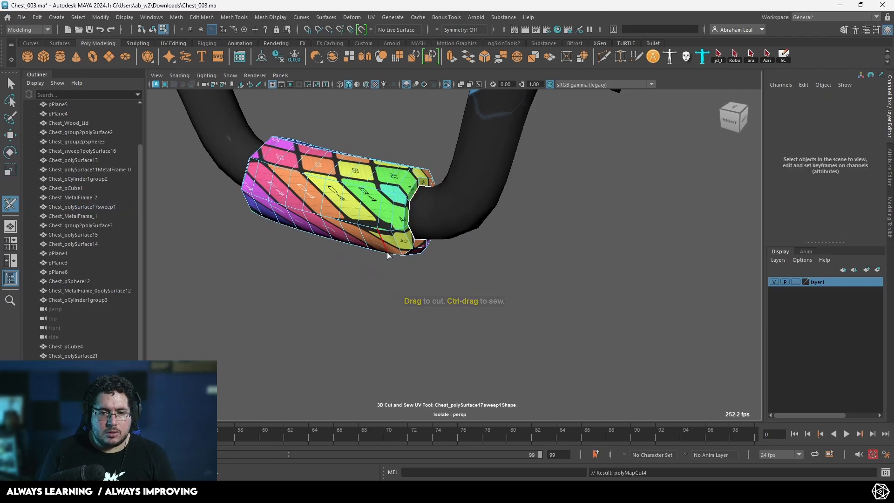
double_click(387, 253)
Step: Show the handle in wireframe and cut UV seams on the grip's inner surface, including one along its length
left_click_drag(389, 253, 349, 242, "alt")
key("4")
right_click_drag(349, 242, 405, 172, "alt")
middle_click_drag(405, 171, 380, 253, "alt")
left_click_drag(379, 252, 328, 276, "alt")
middle_click_drag(327, 275, 321, 200, "alt")
double_click(261, 139)
middle_click_drag(266, 144, 264, 243, "alt")
left_click(264, 244)
left_click_drag(264, 243, 756, 150, "alt")
middle_click_drag(455, 204, 354, 178, "alt")
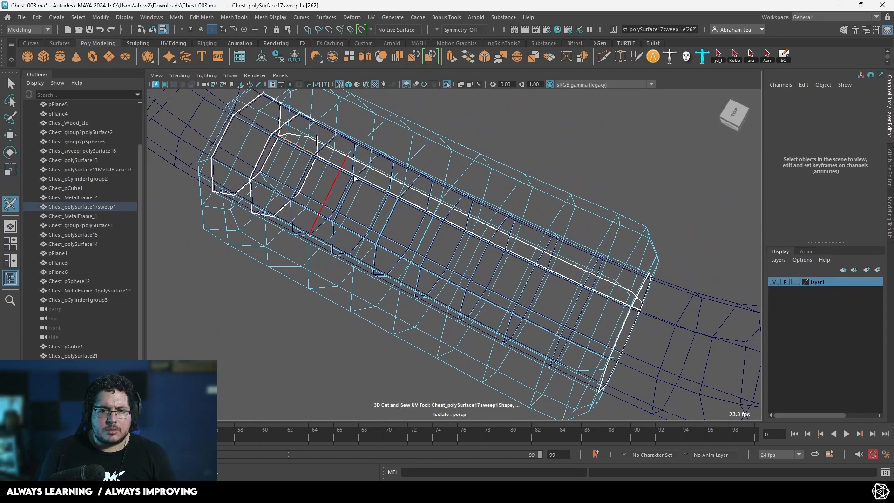
Step: Sew the unwanted cut on the grip's inner surface back together, correct its seam, and return to object mode
left_click_drag(266, 152, 363, 161, "alt")
double_click(357, 150, "ctrl")
scroll(424, 166, "down", 1)
left_click(361, 241)
mouse_move(362, 242)
left_mouse_down("alt")
mouse_move(423, 233)
mouse_move(379, 238)
mouse_move(396, 231)
left_mouse_up("alt")
scroll(445, 191, "down", 7)
key("q")
key("F8")
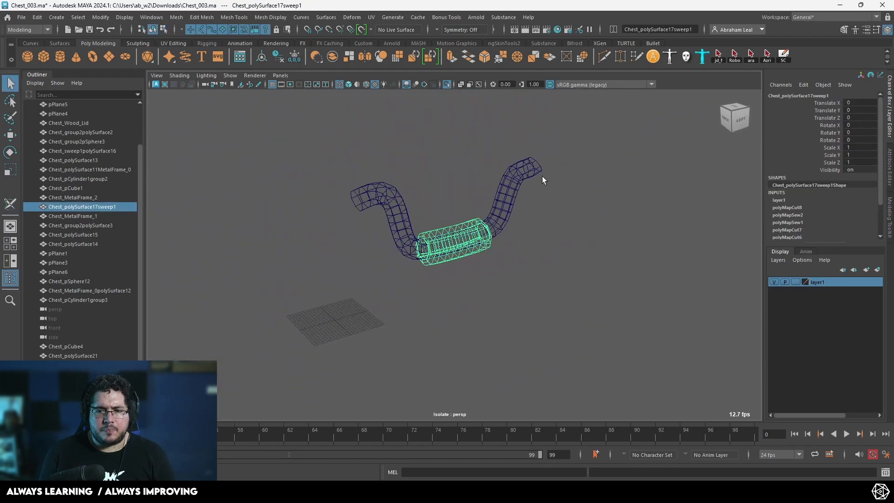
Step: Show the textures again, then unfold and lay out the UVs of the handle's bar and grip together
left_click(526, 155)
left_click_drag(526, 154, 418, 306)
key("5")
key("6")
scroll(493, 186, "up", 5)
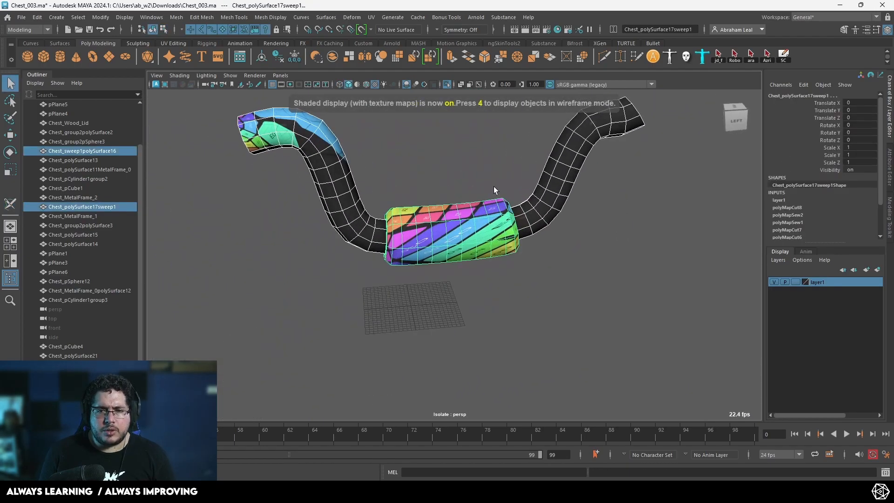
left_click(370, 18)
left_click(392, 36)
right_click_drag(387, 184, 333, 184)
left_click_drag(272, 205, 482, 367)
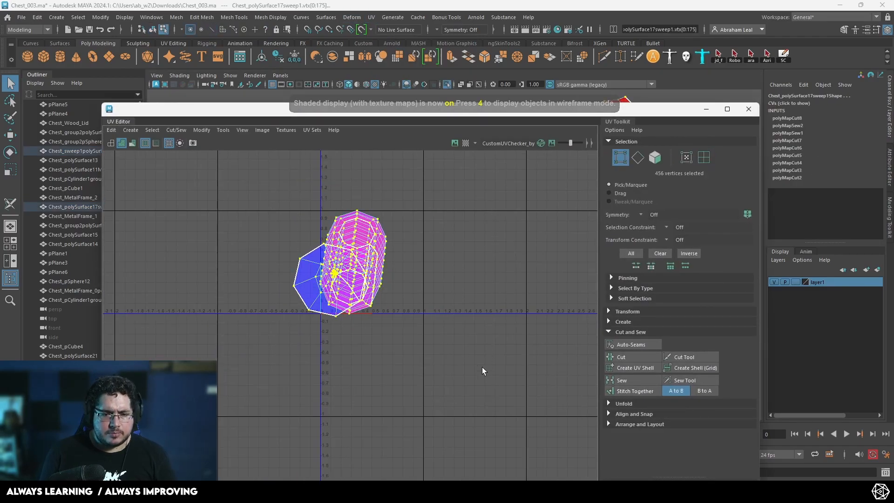
key("ctrl+u")
key("ctrl+l")
left_click(464, 253)
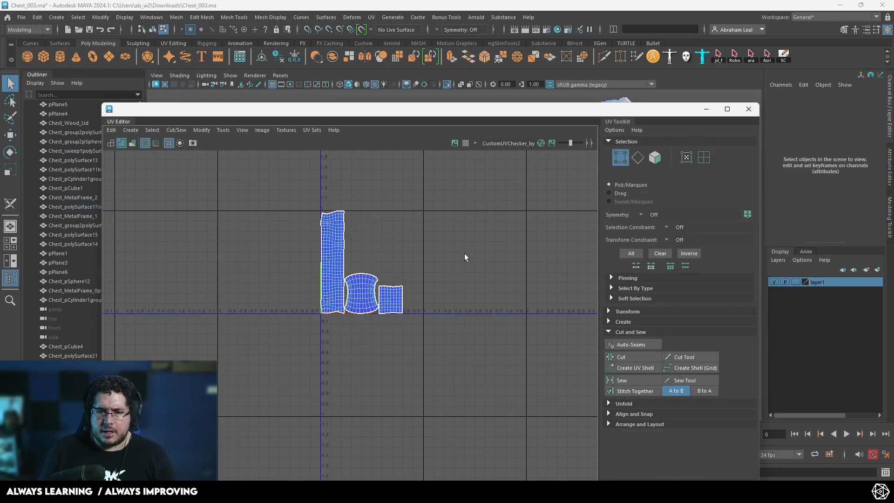
left_click(750, 110)
Step: Mirror the handle's bar and grip across the world X axis in the + direction, merging border vertices
key("F12")
left_click_drag(626, 168, 454, 291)
right_click_drag(462, 214, 552, 169)
right_click_drag(495, 203, 540, 319, "shift")
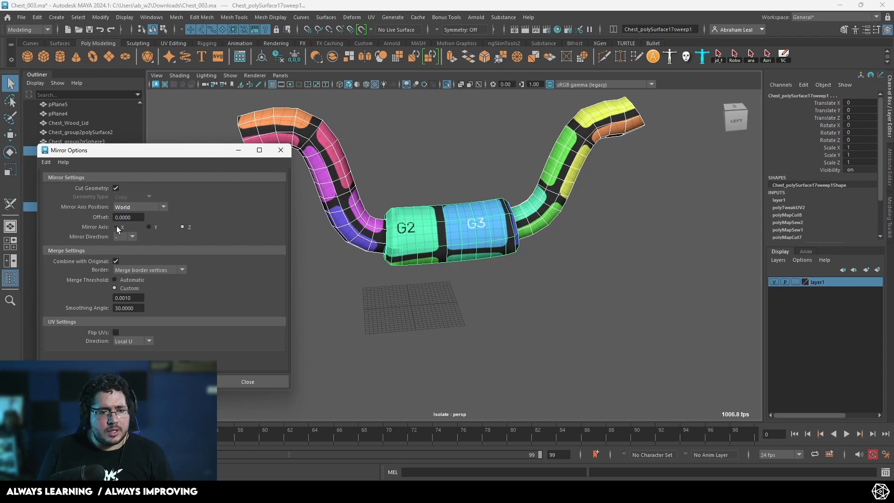
left_click(165, 381)
scroll(526, 334, "down", 5)
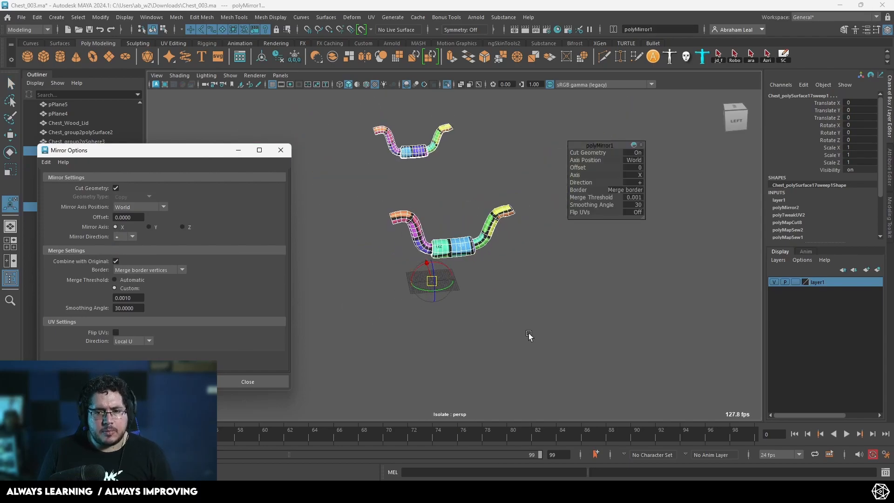
left_click(527, 335)
left_click(281, 150)
Step: Turn off isolation, select all of the chest's parts, and open them in the UV Editor
left_click(447, 84)
left_click_drag(522, 259, 470, 271, "alt")
left_click_drag(305, 412, 305, 412)
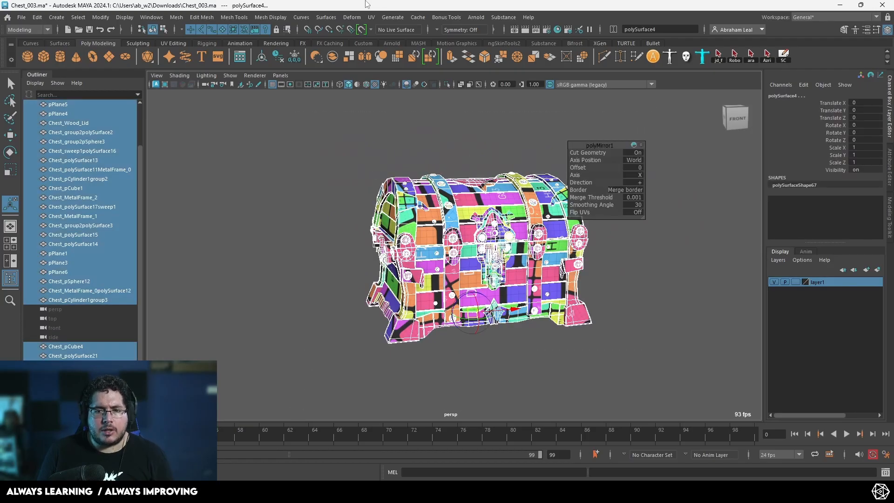
left_click(372, 18)
left_click(391, 44)
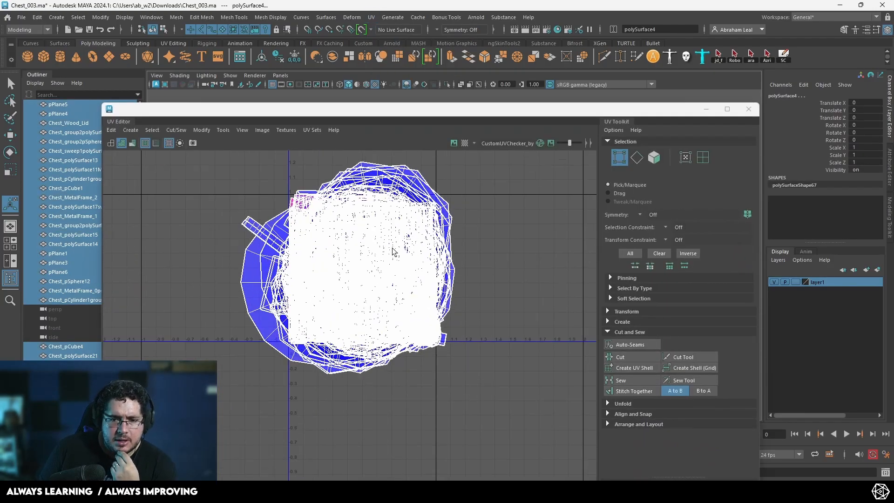
Step: Examine the chest's overlapping UVs, picking out the handle bar's shell, and close the UV Editor
scroll(126, 230, "up", 3)
scroll(232, 242, "down", 5)
right_click(303, 317)
right_click_drag(305, 328, 304, 327)
double_click(304, 326)
scroll(331, 329, "down", 4)
middle_click_drag(405, 403, 353, 241, "alt")
scroll(354, 243, "down", 3)
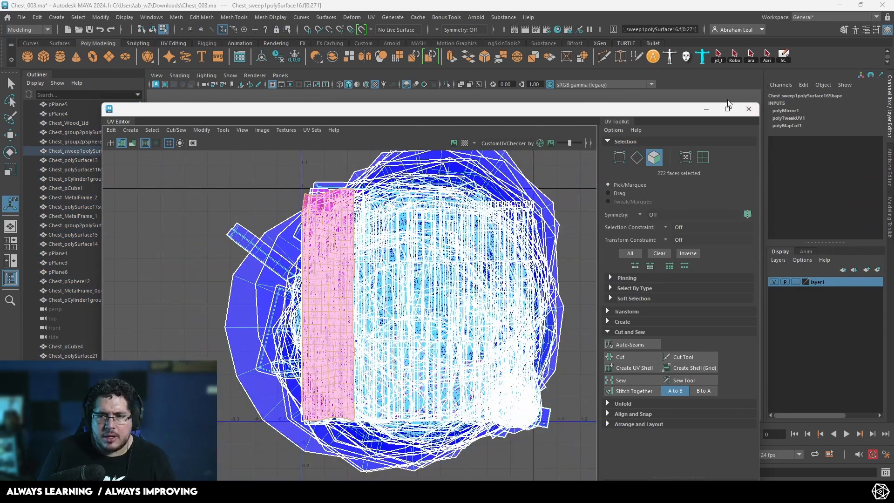
left_click(748, 109)
Step: Examine the handle grip up close and check its UV shells on their own in the UV Editor
scroll(336, 262, "up", 5)
left_click_drag(677, 302, 698, 322, "alt")
scroll(572, 264, "up", 5)
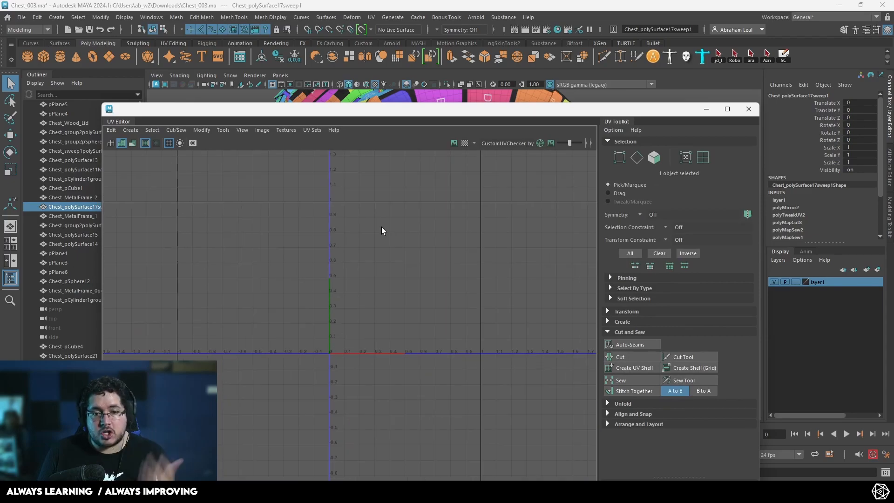
key("ctrl+F11")
key("F10")
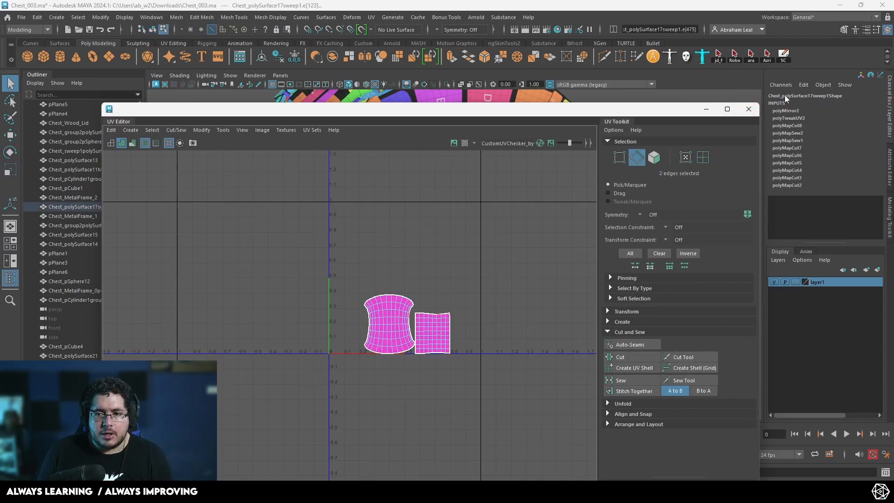
left_click(750, 108)
Step: Try to lay out the UV shells of all the chest's parts together, choosing to fix the non-manifold geometry
right_click_drag(462, 228, 526, 179)
left_click_drag(583, 109, 214, 363)
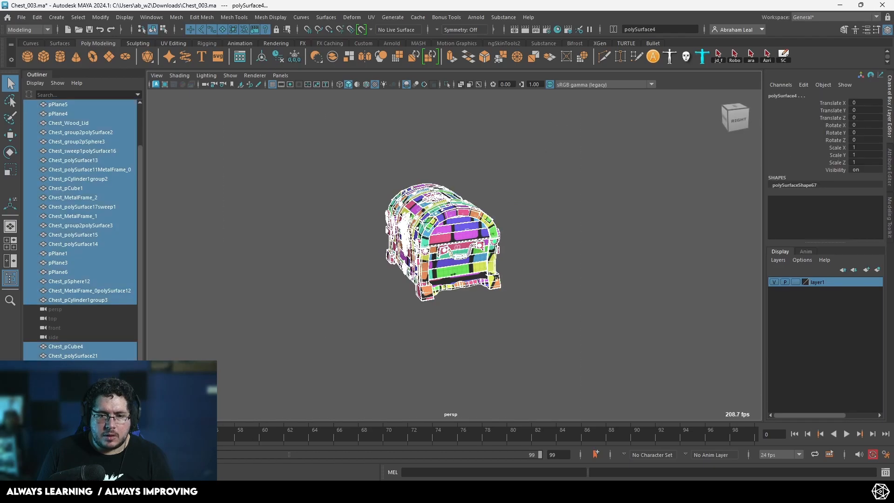
left_click(376, 17)
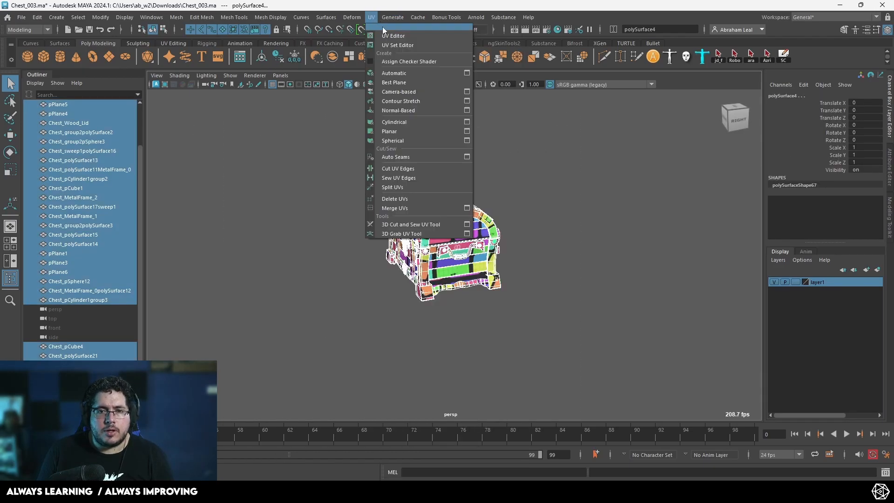
left_click(382, 27)
right_click(343, 218)
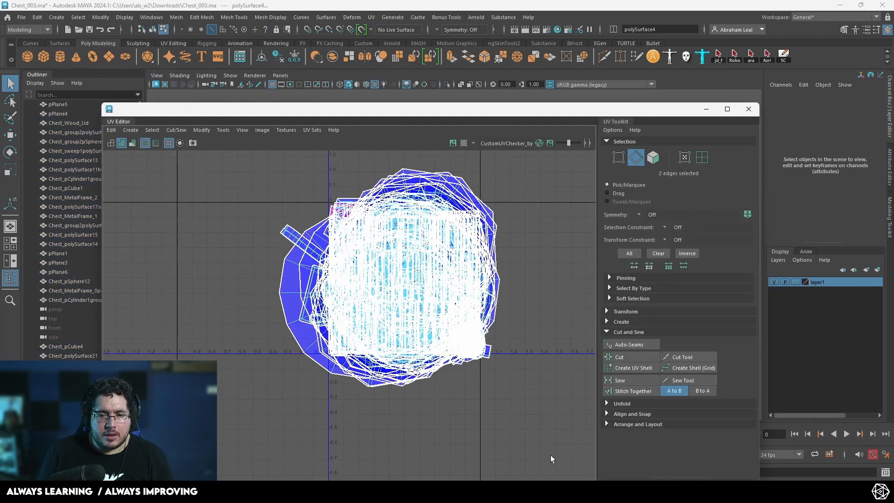
key("ctrl+l")
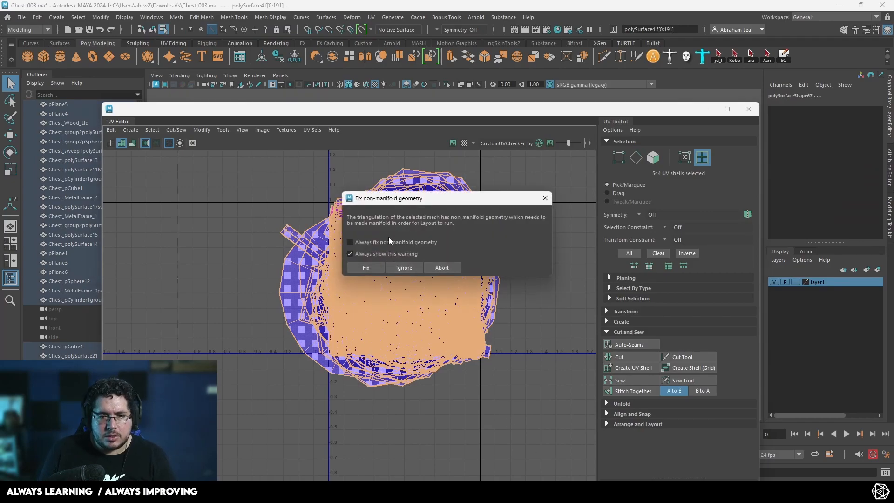
left_click(367, 266)
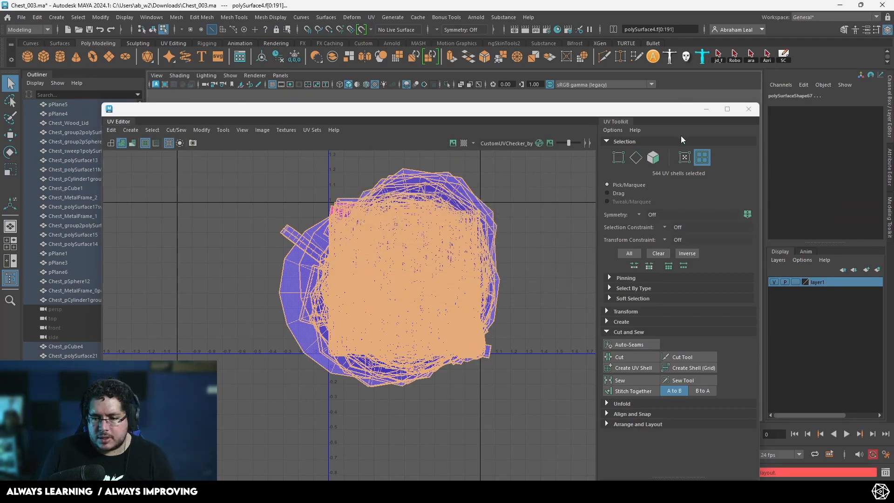
Step: Clear the shell selection, inspect the overlapping UVs up close, close the UV Editor, and return to object mode
scroll(562, 227, "up", 3)
left_click(494, 248)
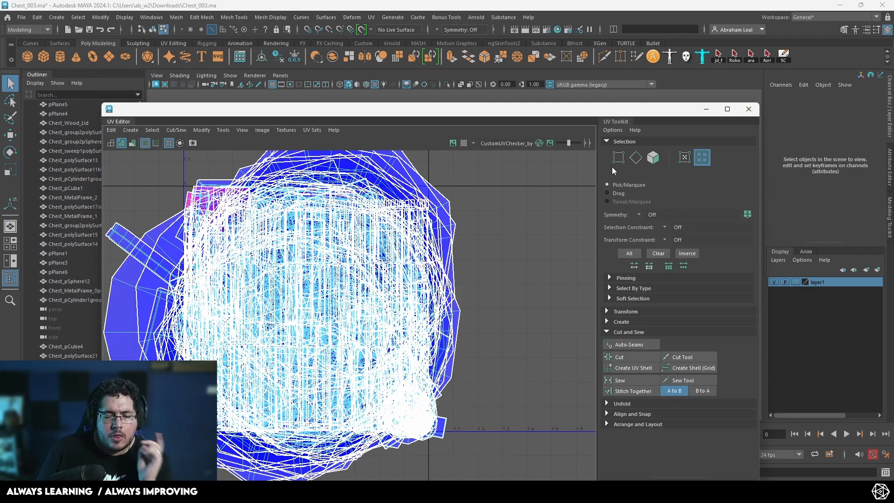
scroll(523, 229, "up", 4)
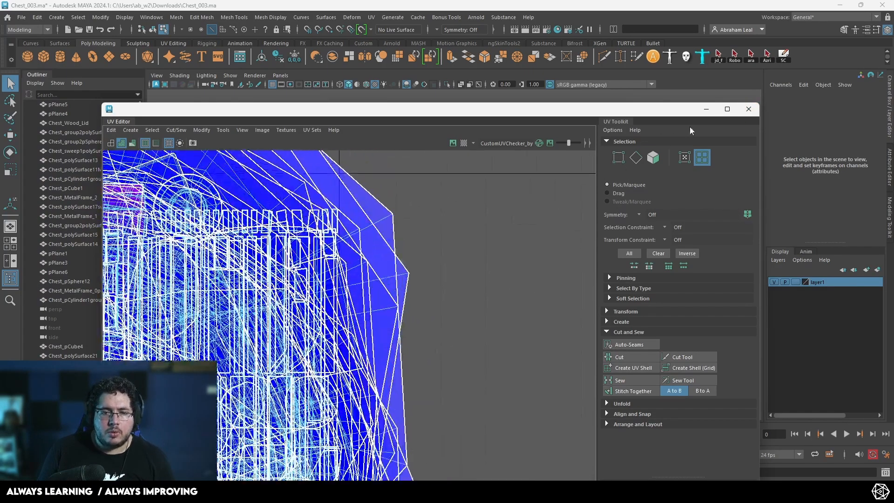
left_click(748, 109)
key("F8")
Step: Select the wooden lid and examine the checker pattern across the chest's front
left_click(493, 199)
scroll(499, 198, "up", 5)
left_click_drag(499, 197, 588, 241, "alt")
scroll(588, 241, "down", 3)
left_click_drag(517, 236, 555, 233, "alt")
scroll(535, 265, "up", 4)
middle_click_drag(515, 301, 539, 259, "alt")
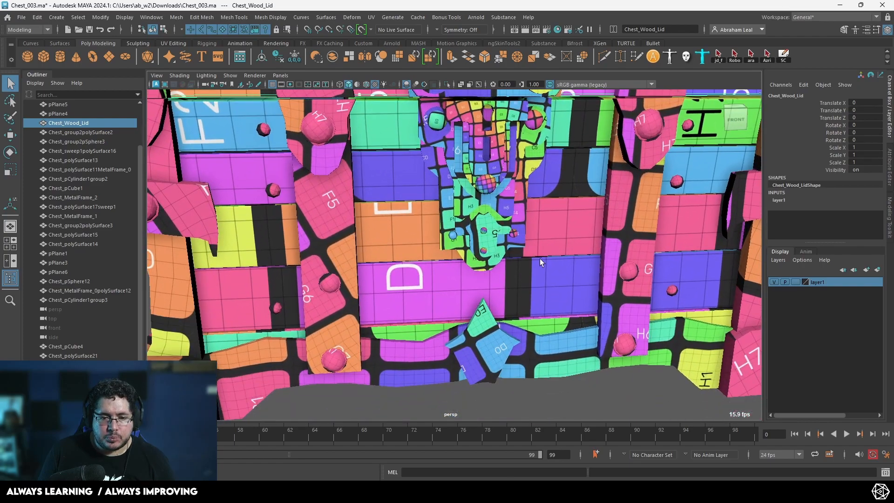
scroll(528, 232, "down", 5)
middle_click_drag(442, 210, 440, 229, "alt")
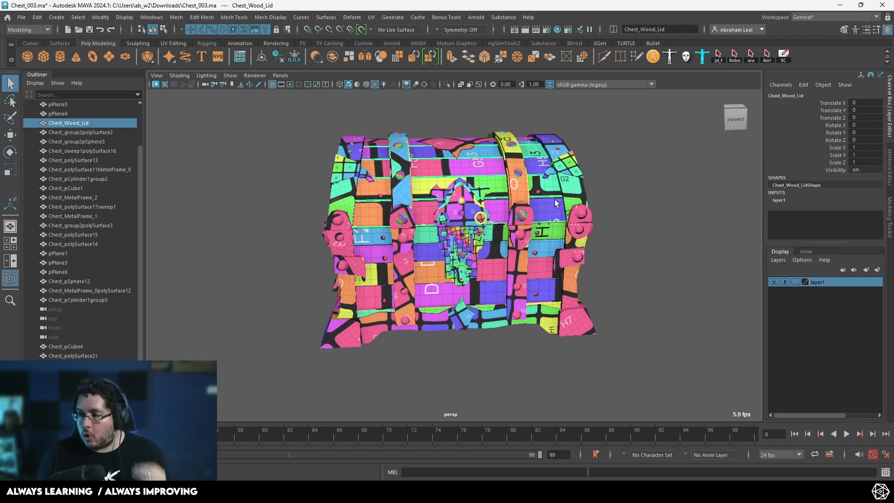
Step: Switch the viewport to untextured shaded display and select all the chest's parts
middle_click_drag(334, 117, 301, 147, "alt")
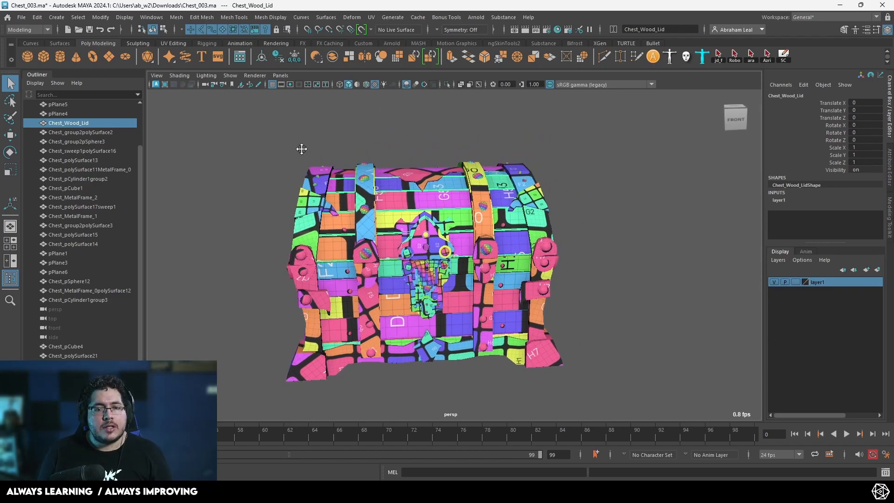
key("5")
middle_click_drag(444, 230, 461, 239, "alt")
left_click(591, 181)
scroll(591, 182, "down", 3)
left_click_drag(592, 182, 287, 406)
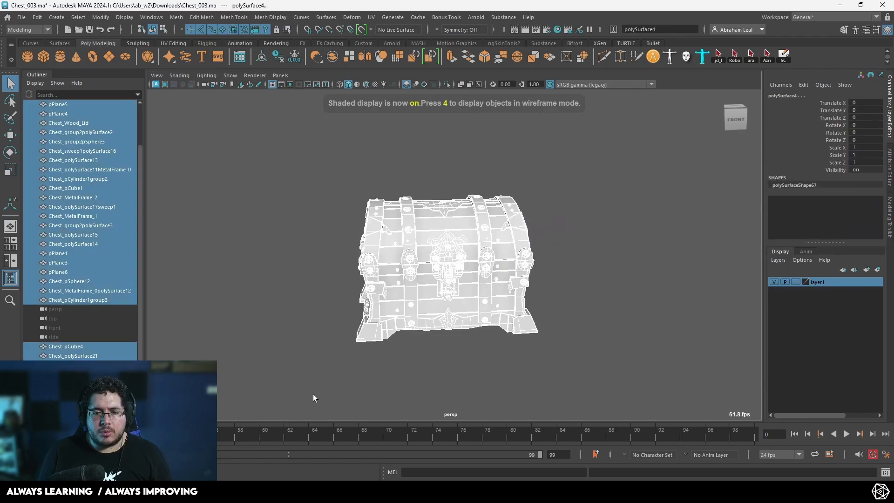
Step: Run Cleanup on the selected parts to select matching polygons, checking for faces with more than 4 sides
left_click(181, 19)
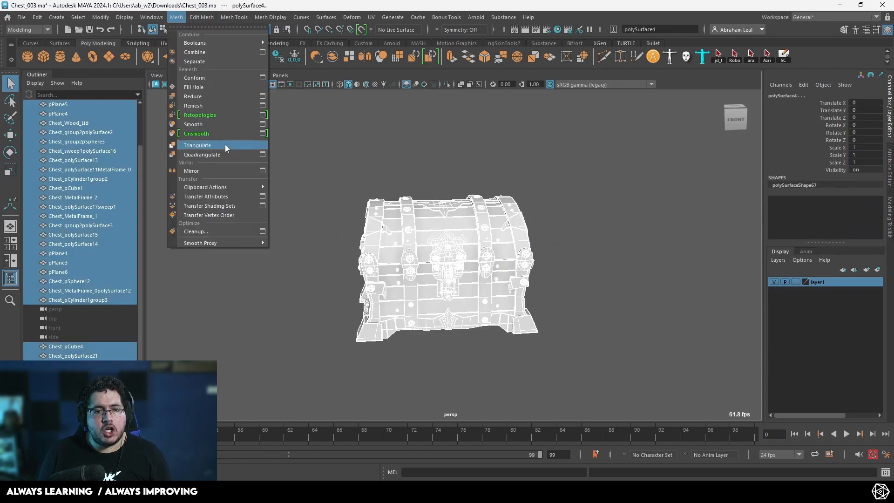
left_click(265, 229)
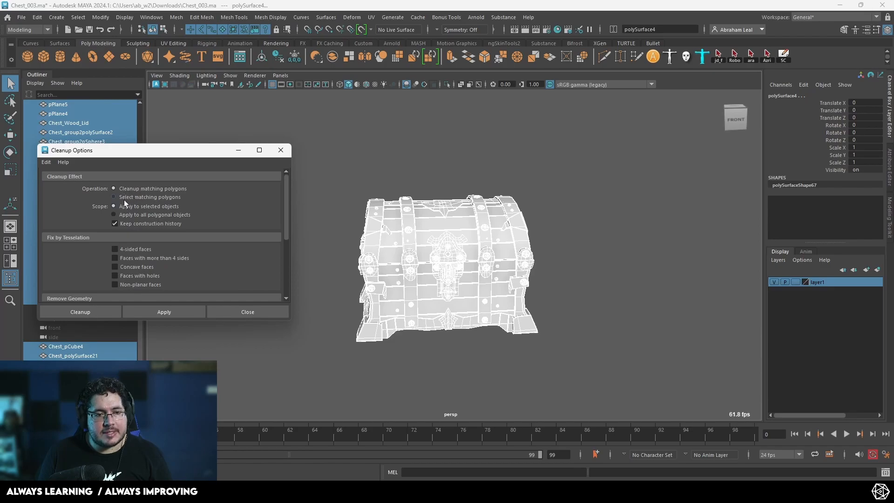
scroll(165, 255, "down", 2)
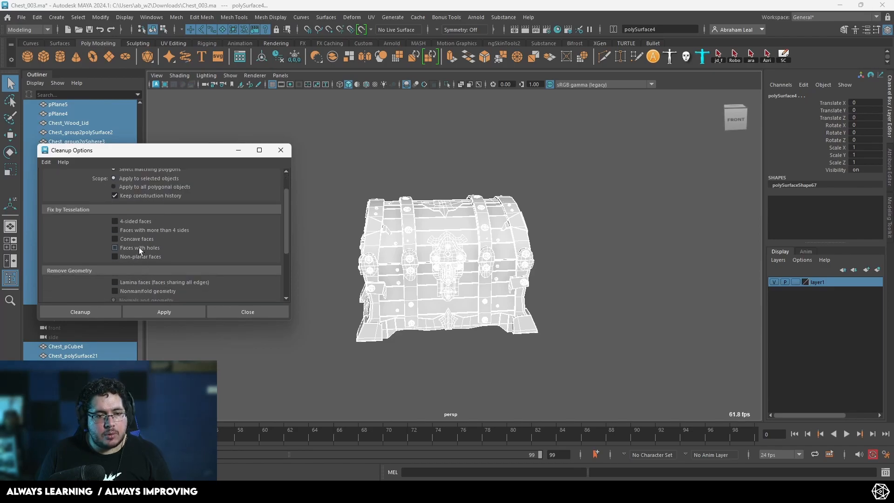
left_click(140, 231)
left_click(175, 310)
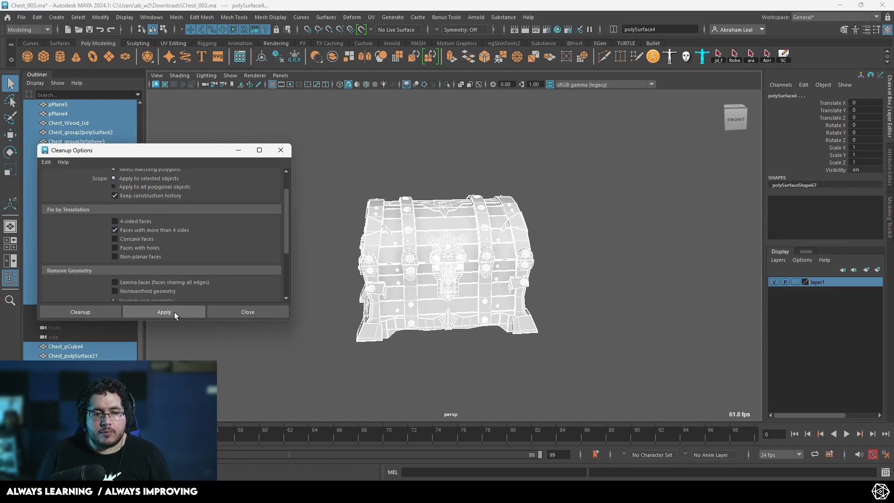
Step: Select the metal trim along the top of the chest's lid in object mode, isolate it, and frame it
scroll(435, 268, "up", 5)
left_click_drag(435, 267, 494, 309, "alt")
scroll(499, 279, "up", 3)
left_click_drag(505, 279, 439, 243, "alt")
middle_click_drag(439, 243, 391, 133, "alt")
left_click_drag(391, 133, 373, 93, "alt")
middle_click_drag(405, 93, 416, 144, "alt")
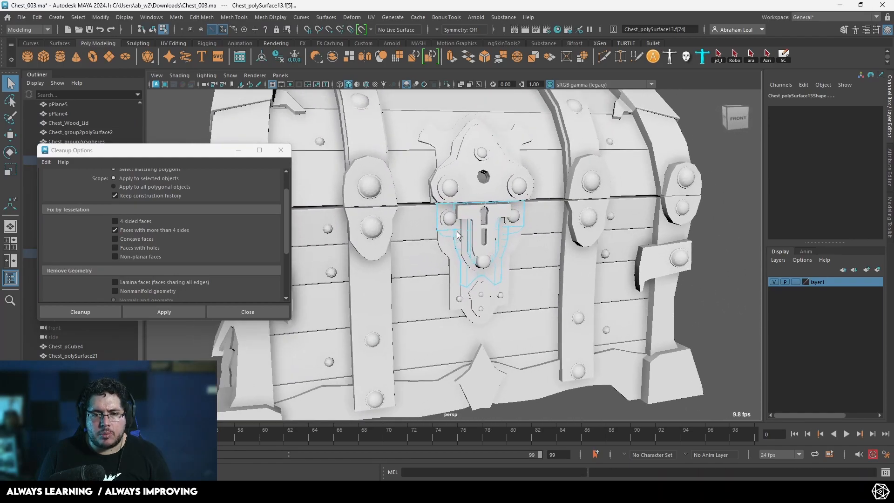
left_click_drag(416, 145, 439, 173, "alt")
middle_click_drag(440, 173, 457, 236, "alt")
right_click_drag(461, 142, 508, 128)
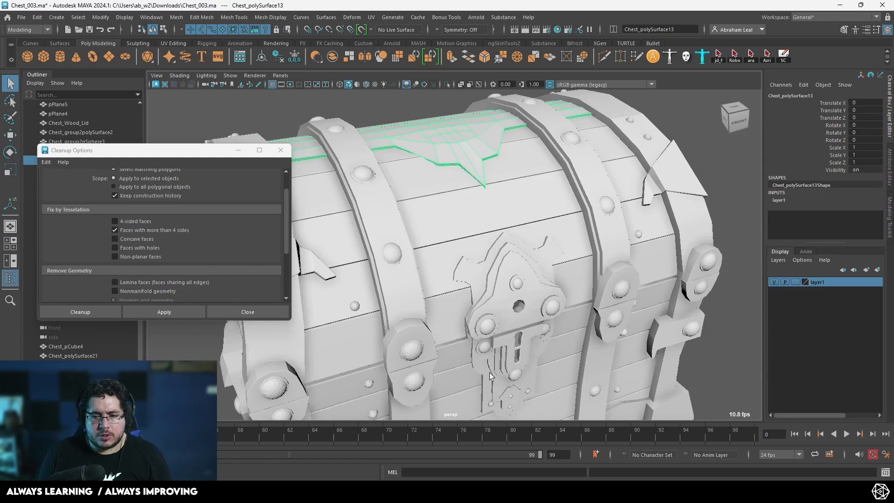
left_click(445, 82)
key("f")
scroll(469, 232, "up", 3)
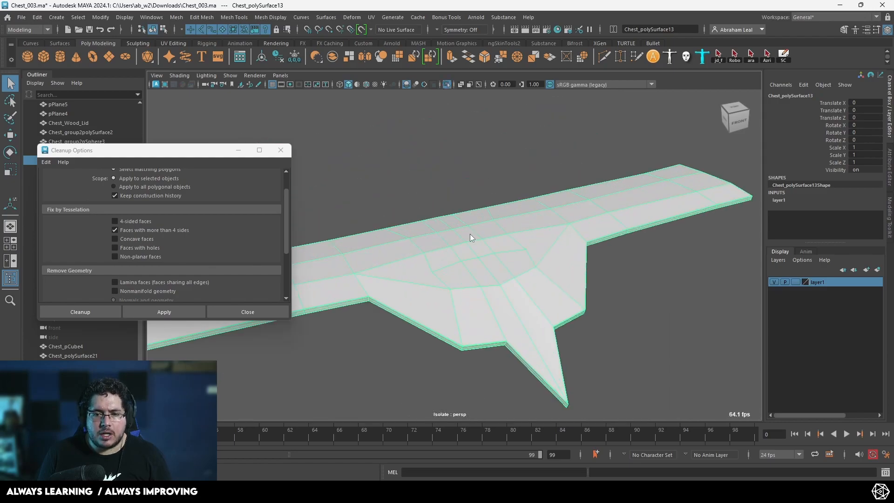
Step: Fix the face with more than four sides on the isolated lid trim using its vertices in smooth preview
right_click_drag(470, 234, 425, 220)
key("3")
left_click_drag(482, 277, 576, 136, "alt")
left_click(454, 287)
left_click(515, 186)
key("F8")
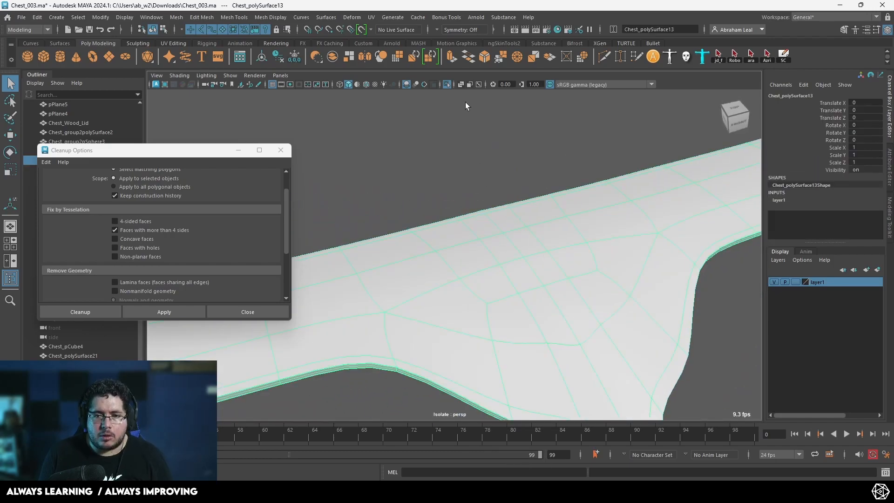
Step: Recheck the lid trim with Cleanup for faces with more than 4 sides, then show the whole chest again
left_click(185, 312)
key("f")
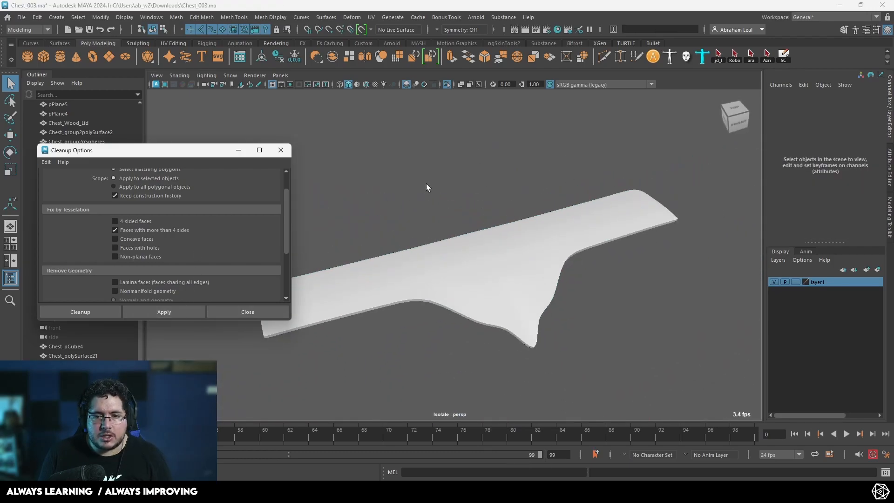
left_click(447, 85)
Step: Run Cleanup again with the whole chest shown, and isolate the flagged lock plate and U-shaped lock piece as objects
left_click(164, 311)
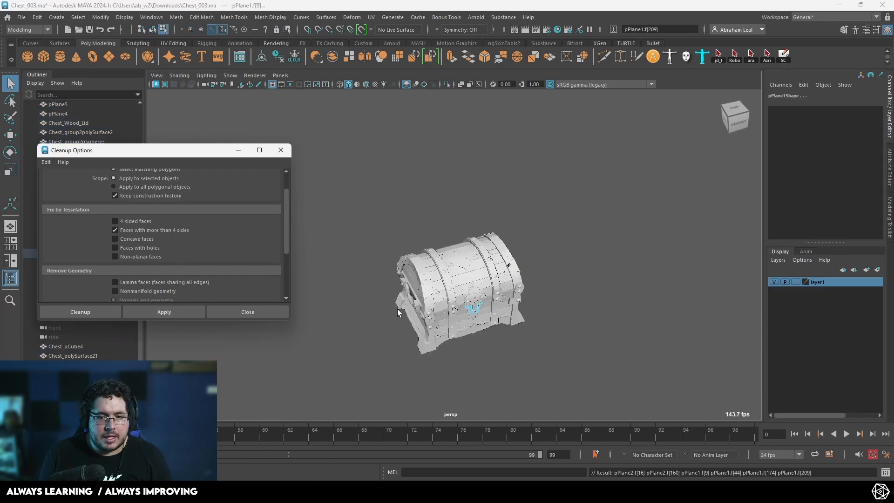
key("f")
right_click_drag(467, 216, 517, 156)
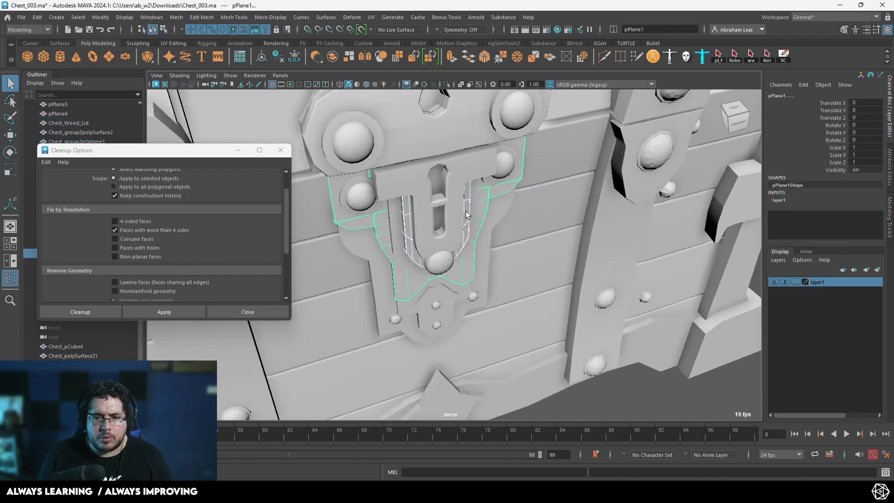
left_click(446, 83)
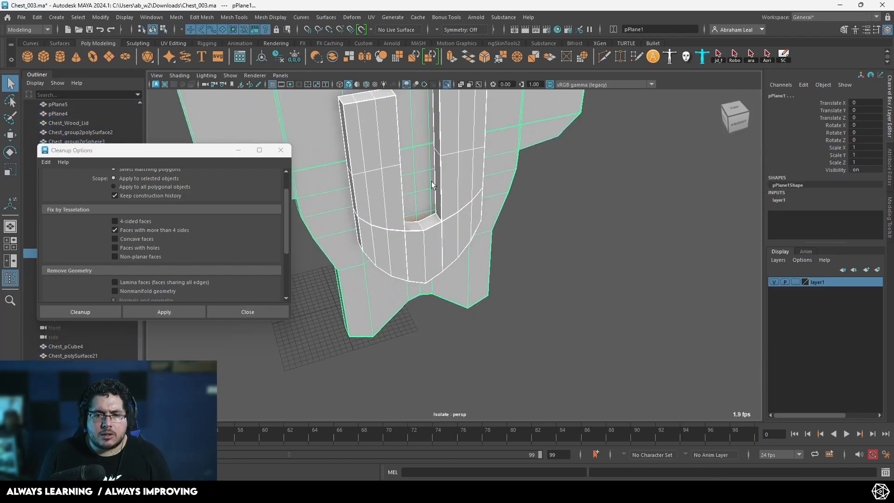
Step: Work on the vertices along the U-shaped lock piece's bottom curve to fix its faces with more than four sides
right_click_drag(427, 213, 400, 209)
mouse_move(419, 222)
left_mouse_down("alt")
mouse_move(379, 235)
mouse_move(459, 245)
mouse_move(423, 232)
left_mouse_up("alt")
middle_click_drag(423, 232, 447, 282, "alt")
right_click_drag(447, 281, 528, 332, "alt")
left_click_drag(534, 314, 530, 105, "alt")
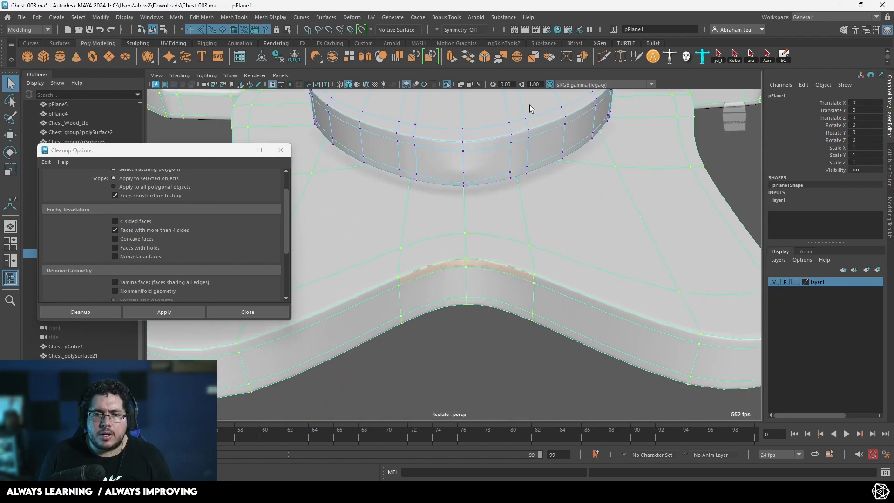
left_click(499, 139)
left_click(463, 174)
left_click(468, 174)
Step: Try selecting vertices along the lower edge of the lock pieces in wireframe, and undo the last two actions
left_click_drag(467, 174, 525, 77, "alt")
key("4")
middle_click_drag(526, 77, 541, 67, "alt")
left_click_drag(489, 336, 437, 365)
left_click_drag(438, 364, 472, 317, "alt")
left_click(412, 217)
left_click_drag(438, 247, 482, 227, "alt")
middle_click_drag(482, 227, 466, 321, "alt")
key("ctrl+z")
key("ctrl+z")
Step: Rerun Cleanup on both lock pieces in object mode for faces with more than 4 sides, and keep the lock plate selected
left_click_drag(437, 208, 476, 194, "alt")
middle_click_drag(465, 112, 461, 256, "alt")
scroll(462, 256, "down", 3)
left_click_drag(462, 256, 484, 150, "alt")
right_click_drag(561, 178, 610, 163)
scroll(622, 150, "down", 5)
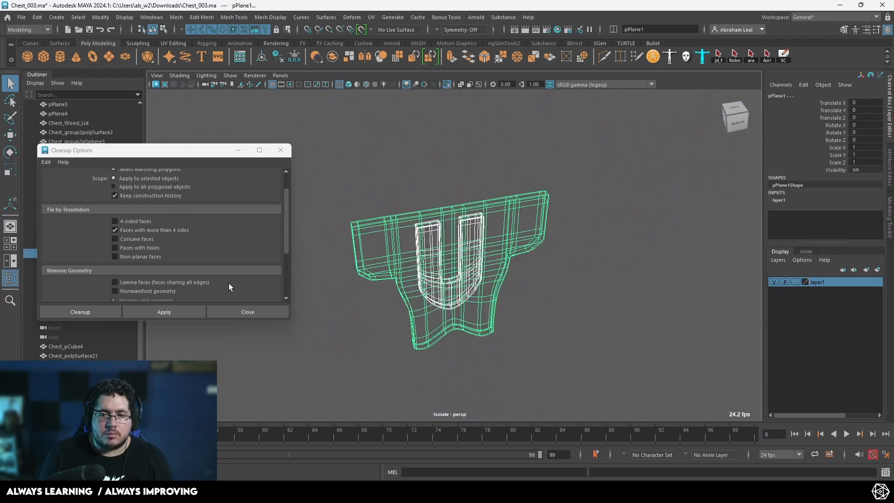
left_click(180, 307)
left_click_drag(443, 185, 558, 200, "alt")
scroll(473, 130, "up", 5)
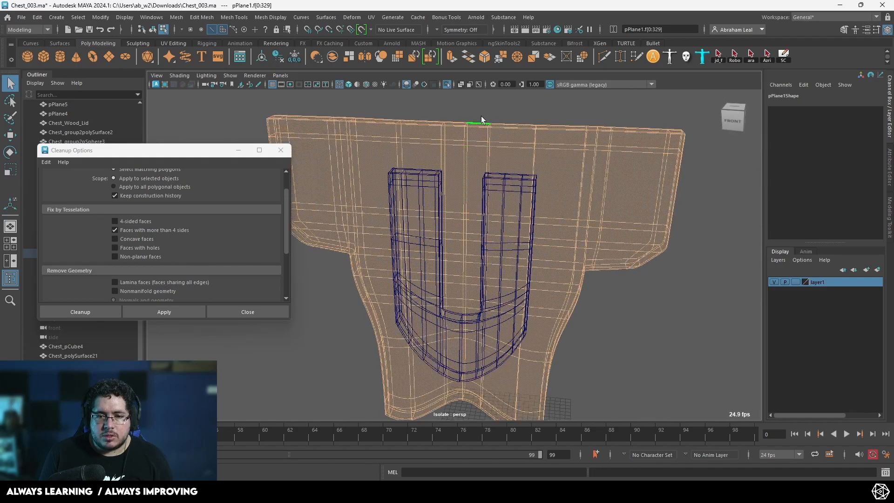
left_click(474, 115)
key("F8")
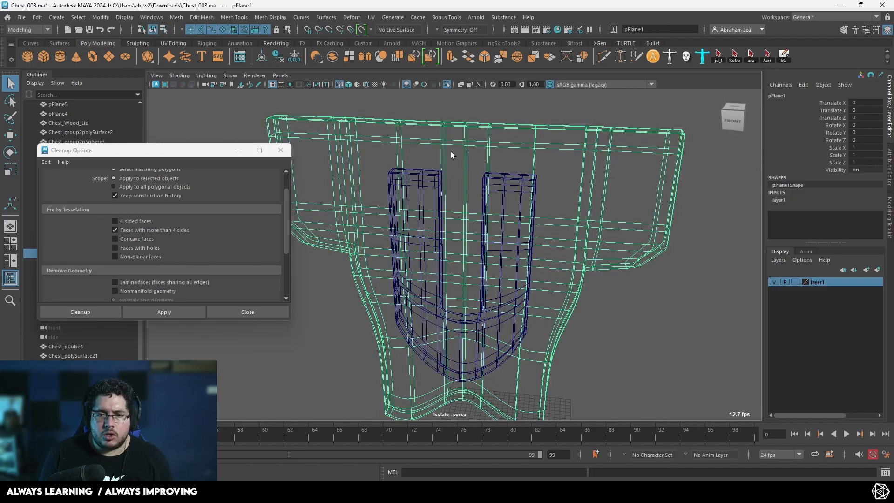
Step: Isolate only the lock plate in shaded display and view its curved lower edge up close
key("5")
left_click(446, 85)
left_click(446, 85)
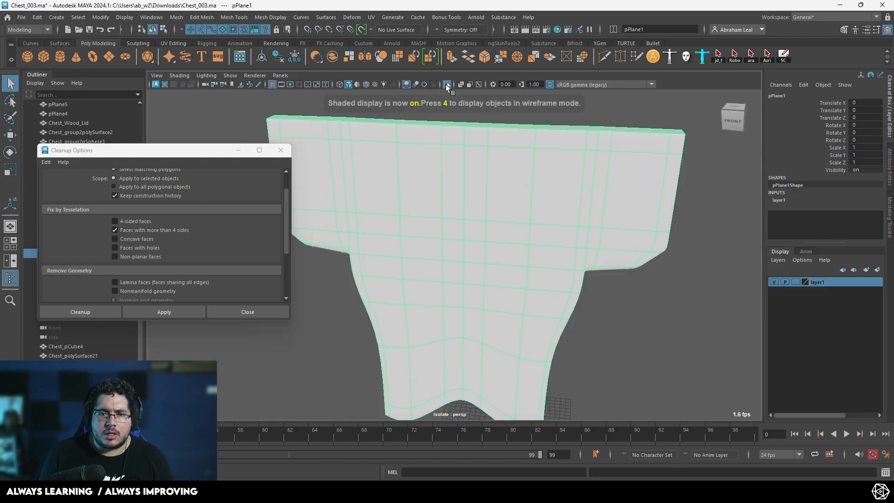
scroll(479, 172, "up", 3)
left_click_drag(474, 177, 510, 145, "alt")
scroll(502, 158, "down", 1)
Step: Delete the stray vertex at the middle of the lock plate's curved lower edge
right_click_drag(476, 229, 429, 204)
mouse_move(430, 203)
left_mouse_down("alt")
mouse_move(484, 257)
mouse_move(485, 302)
mouse_move(446, 252)
left_mouse_up("alt")
scroll(447, 253, "up", 6)
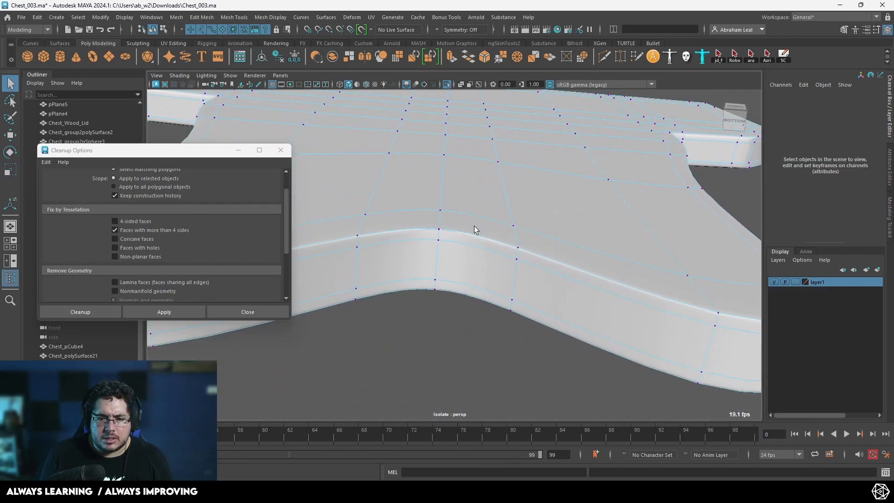
left_click(424, 222)
scroll(426, 224, "up", 6)
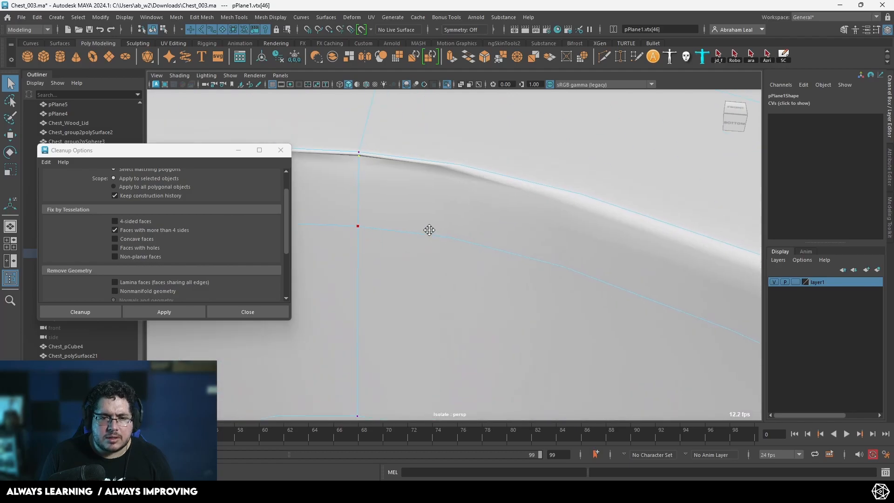
middle_click_drag(426, 227, 599, 298, "alt")
scroll(599, 298, "up", 3)
key("Delete")
left_click_drag(599, 298, 479, 300, "alt")
scroll(476, 269, "up", 4)
scroll(517, 265, "down", 7)
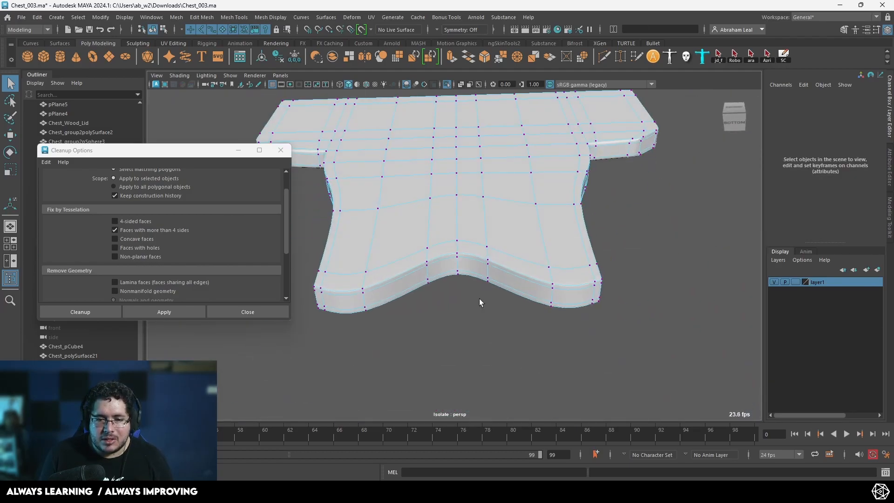
Step: Return the lock plate to object mode and recheck it with Cleanup for faces with more than 4 sides
right_click_drag(480, 300, 568, 157)
left_click(176, 314)
left_click_drag(401, 308, 437, 290, "alt")
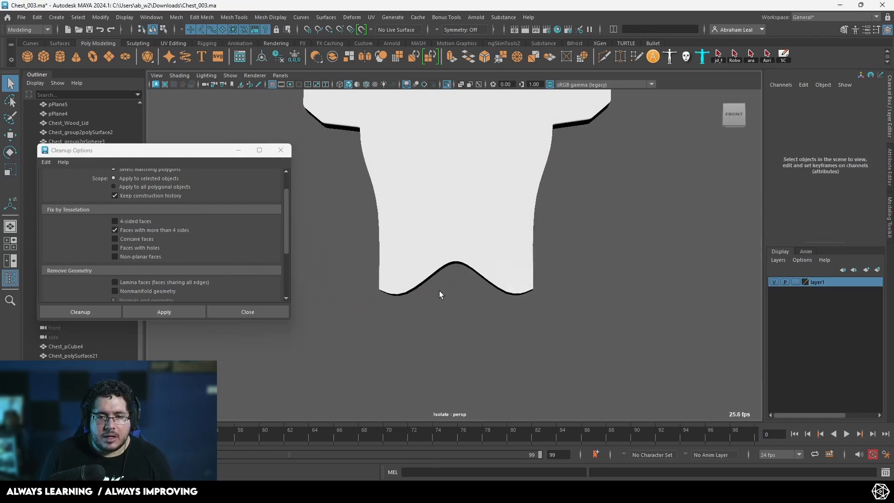
Step: Show the whole chest again, select all its parts, and run Cleanup on them
left_click(447, 85)
scroll(461, 184, "down", 10)
left_click_drag(603, 146, 217, 433)
left_click(175, 312)
Step: Reselect all the chest's parts in wireframe display, freeze their transformations, and open the UV Editor
key("4")
left_click_drag(471, 294, 442, 338, "alt")
left_click_drag(345, 329, 345, 329)
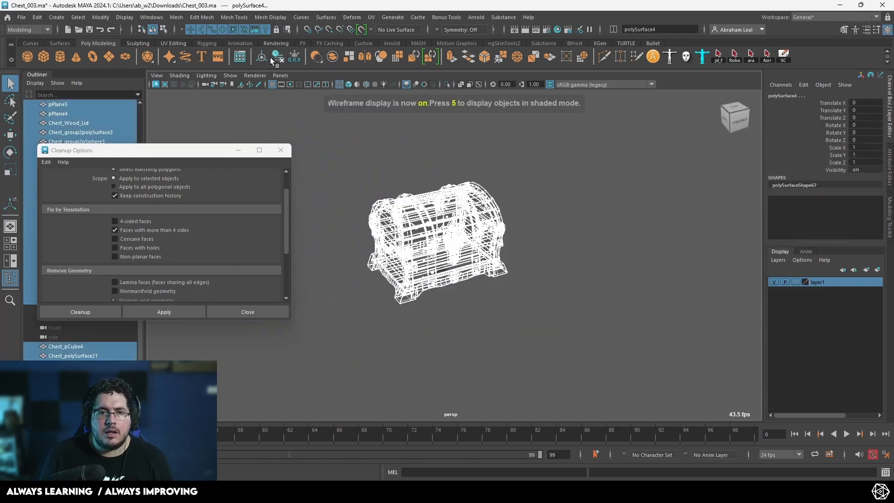
left_click(372, 17)
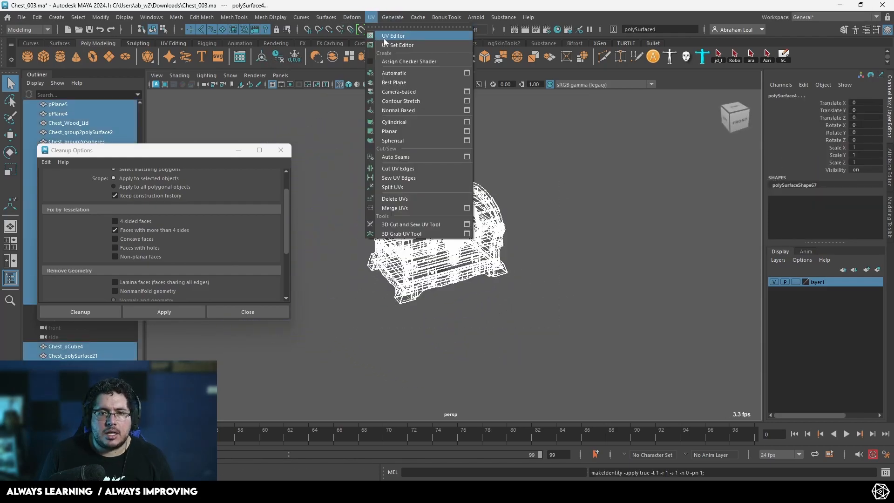
left_click(386, 36)
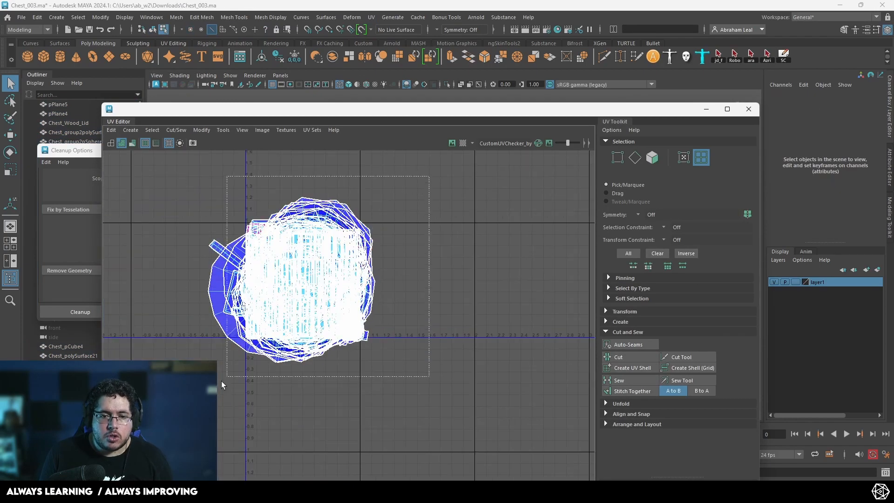
Step: Select all the chest's UV shells, lay them out together, and clear the selection to inspect the packed layout
left_click_drag(237, 369, 237, 369)
key("ctrl+l")
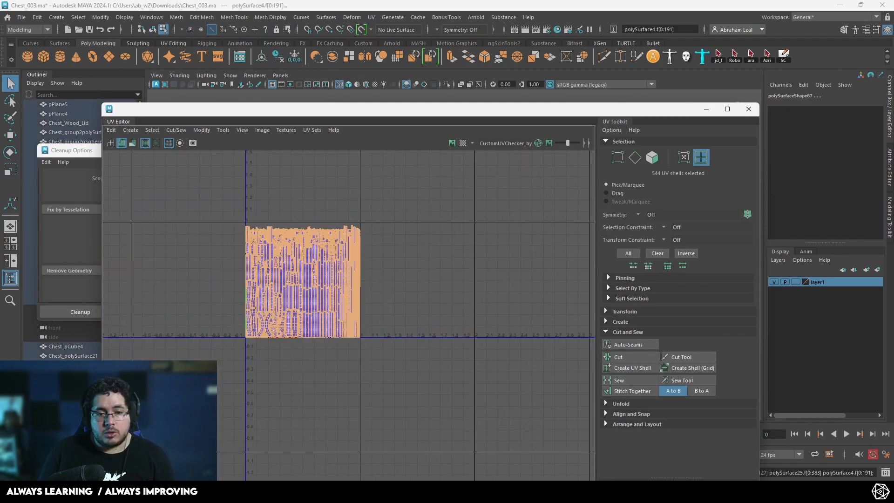
scroll(359, 267, "up", 10)
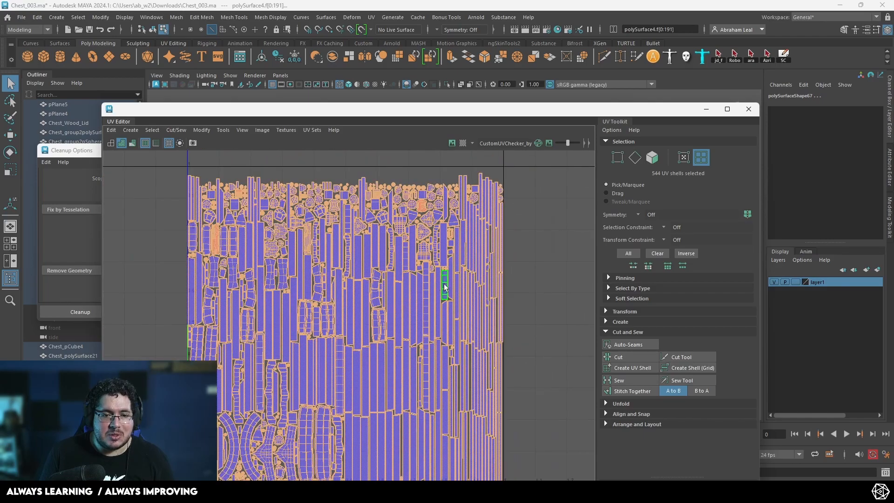
left_click(532, 248)
scroll(464, 254, "up", 8)
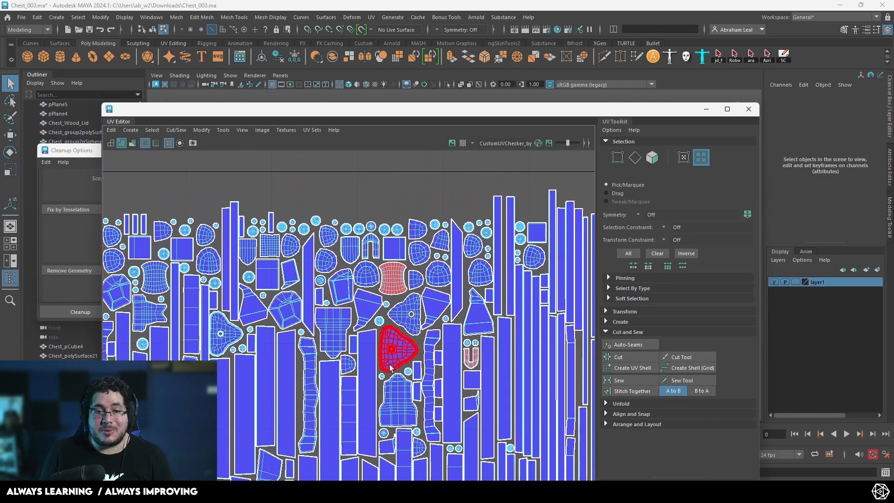
Step: Select the barrel-shaped reversed UV shell and examine the matching faces on the chest model in shaded display
left_click(398, 256)
scroll(370, 298, "down", 10)
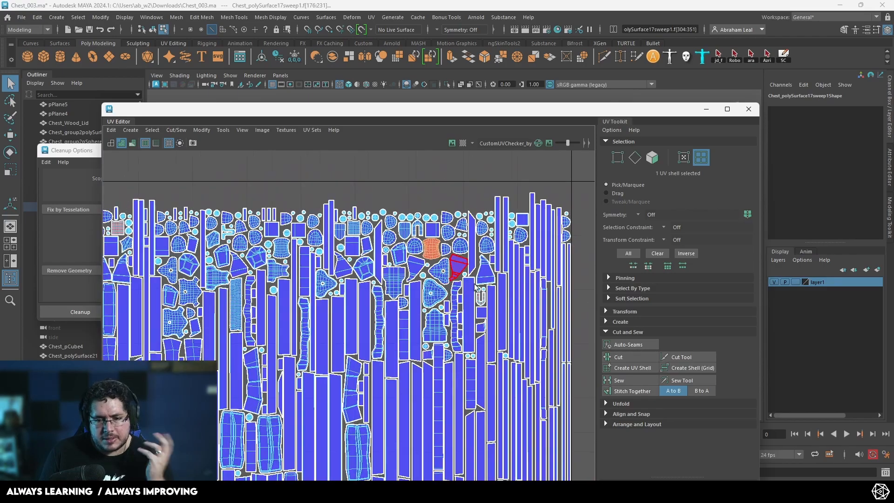
scroll(480, 329, "up", 10)
scroll(351, 210, "down", 2)
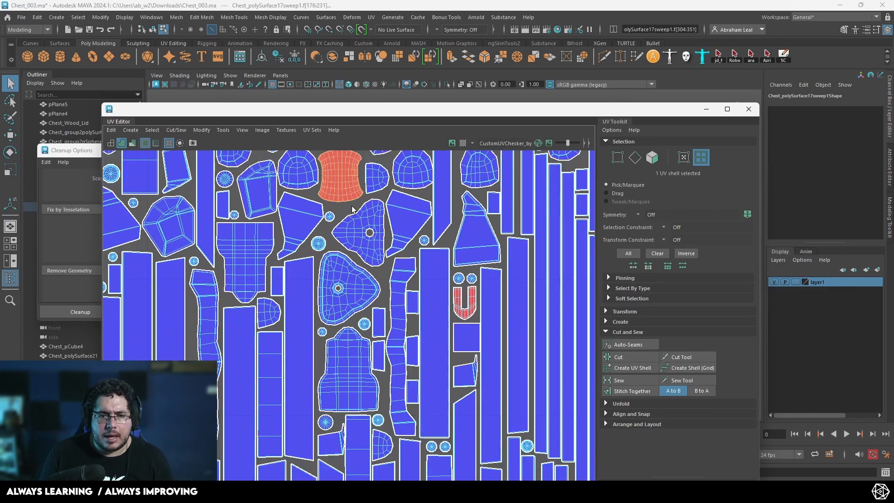
left_click(706, 110)
key("f")
mouse_move(440, 261)
left_mouse_down("alt")
mouse_move(511, 220)
mouse_move(457, 330)
mouse_move(426, 303)
mouse_move(413, 273)
mouse_move(429, 278)
mouse_move(457, 289)
mouse_move(168, 224)
left_mouse_up("alt")
key("5")
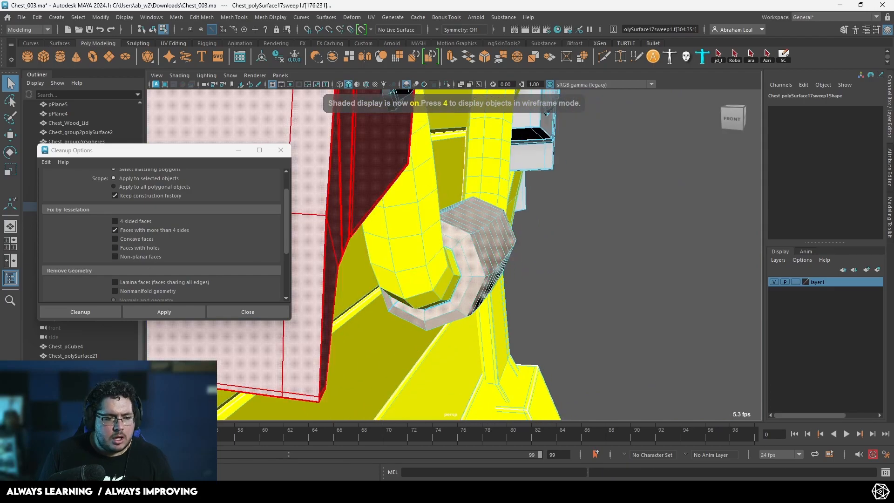
Step: Flip the reversed barrel-shaped and U-shaped UV shells, clear the selection, and look over the layout for other reversed shells
left_click(582, 57)
right_click_drag(452, 300, 406, 285)
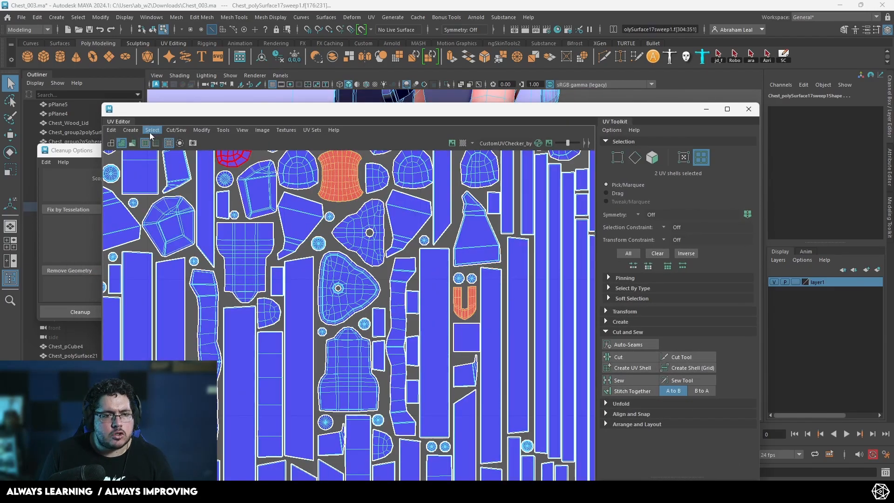
left_click(200, 130)
left_click(211, 175)
scroll(300, 212, "down", 3)
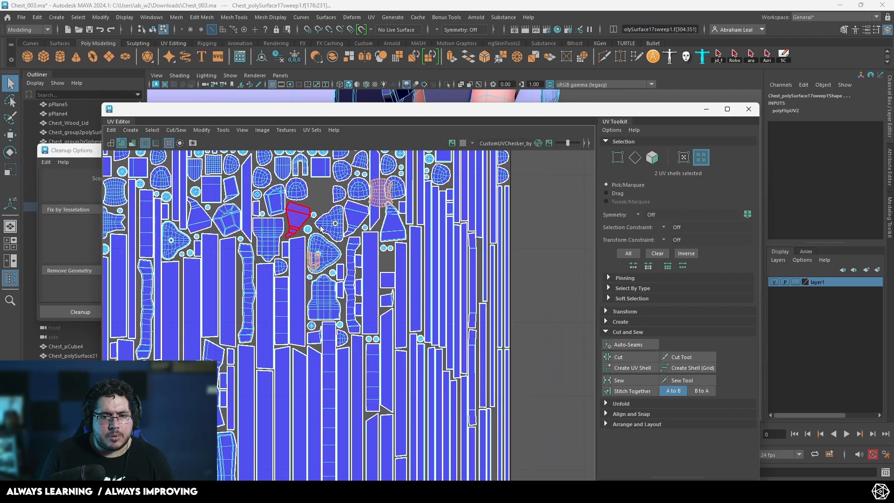
left_click(325, 196)
scroll(325, 197, "down", 4)
scroll(205, 184, "up", 4)
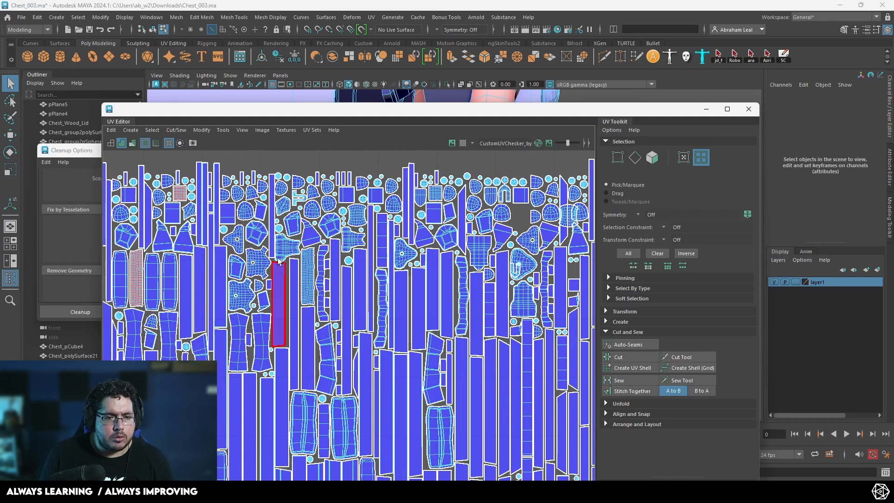
Step: Flip two more reversed UV shells, and select all the chest's UV shells
scroll(284, 265, "up", 3)
left_click(263, 223)
left_click(184, 344, "shift")
key("g")
scroll(351, 259, "down", 8)
left_click_drag(512, 201, 297, 453)
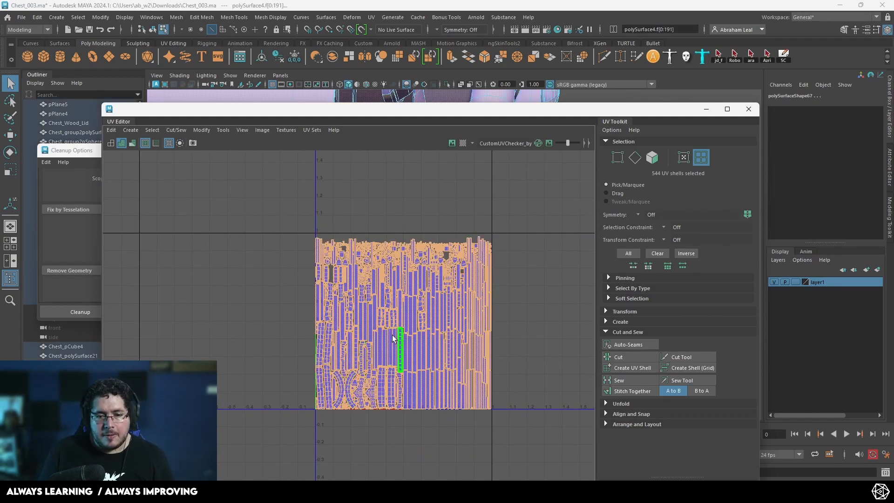
Step: Examine the orientation and packing of the selected UV shells across the whole layout
scroll(400, 335, "up", 5)
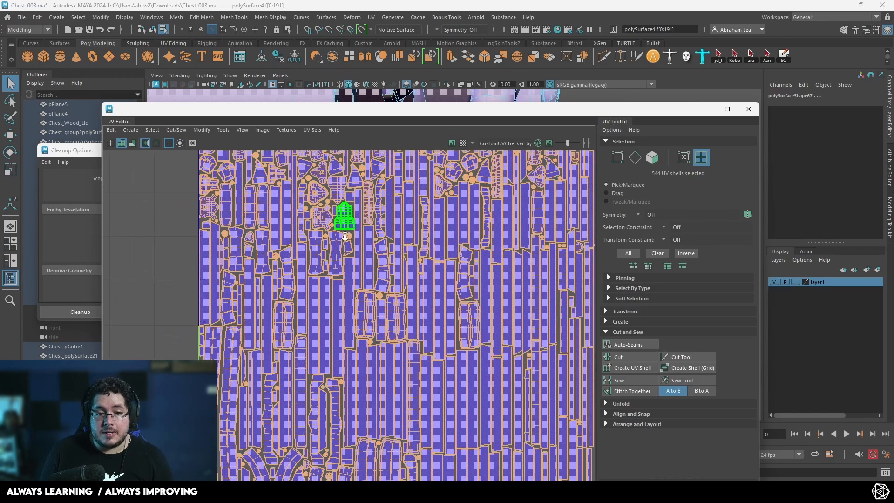
scroll(426, 302, "down", 3)
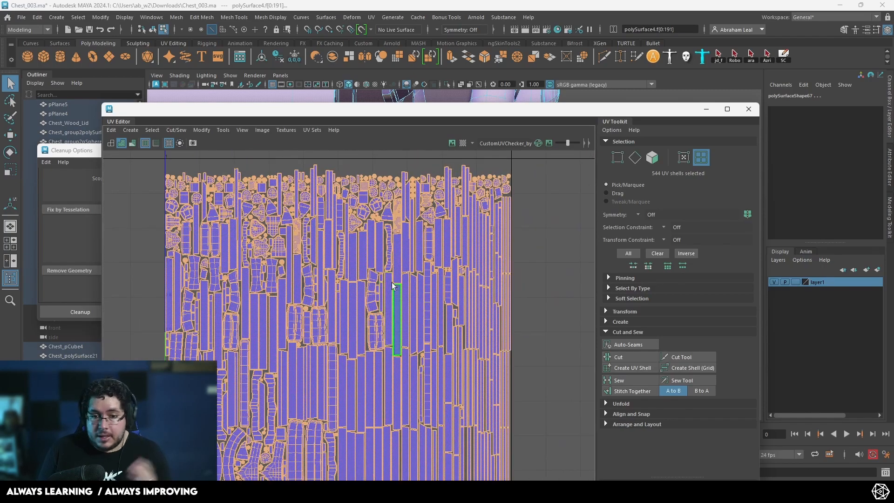
scroll(400, 271, "up", 1)
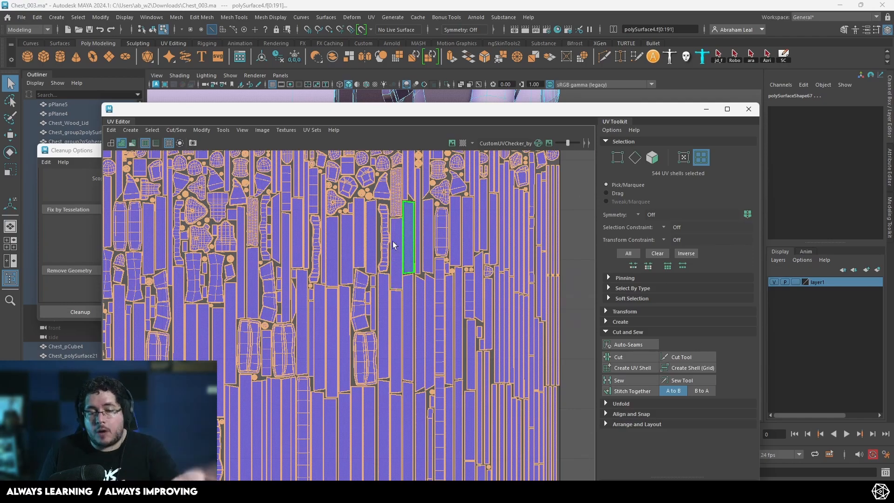
scroll(398, 247, "up", 3)
scroll(255, 226, "up", 1)
scroll(256, 220, "down", 6)
scroll(249, 260, "up", 2)
middle_click_drag(334, 300, 402, 300, "alt")
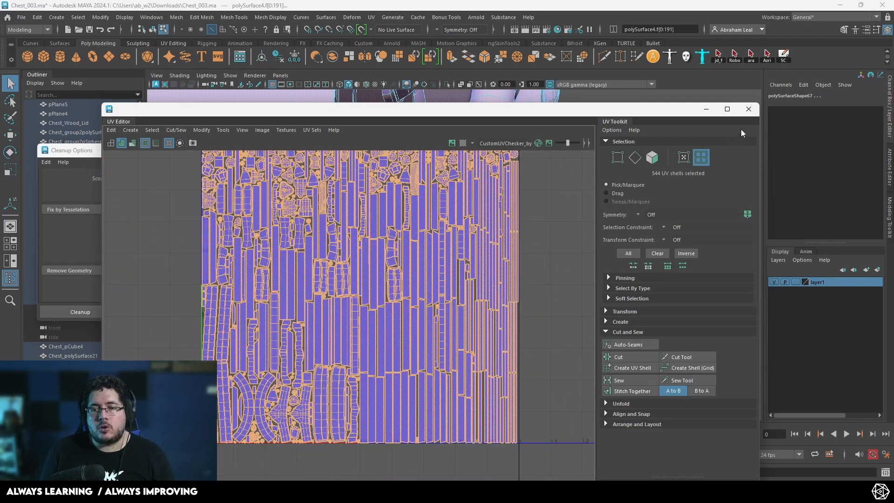
Step: Close the UV Editor, return to object selection, and show the chest in textured display
left_click(748, 108)
key("F8")
scroll(591, 201, "down", 6)
key("6")
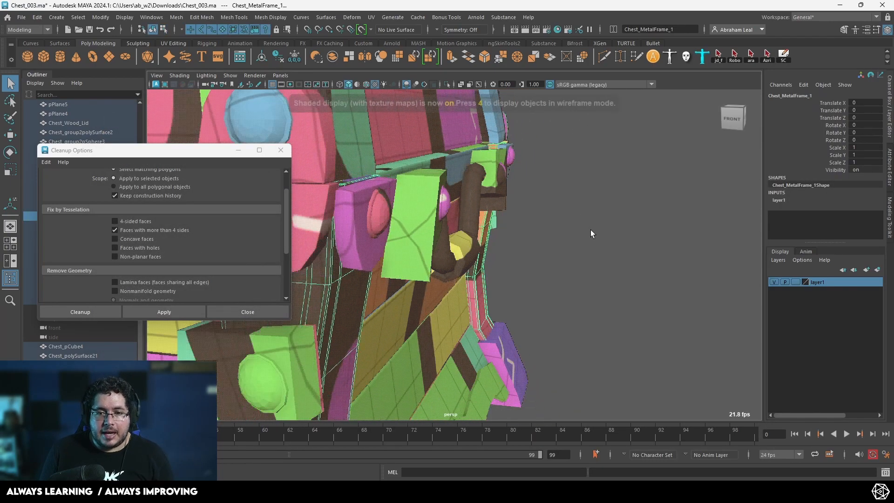
Step: Clear the selection and inspect the checker texture on the chest's front, lock and sides
left_click(520, 253)
left_click_drag(520, 253, 549, 253, "alt")
right_click_drag(549, 253, 476, 237, "alt")
middle_click_drag(476, 238, 528, 220, "alt")
left_click_drag(528, 219, 549, 232, "alt")
right_click_drag(549, 232, 583, 294, "alt")
left_click_drag(583, 294, 507, 265, "alt")
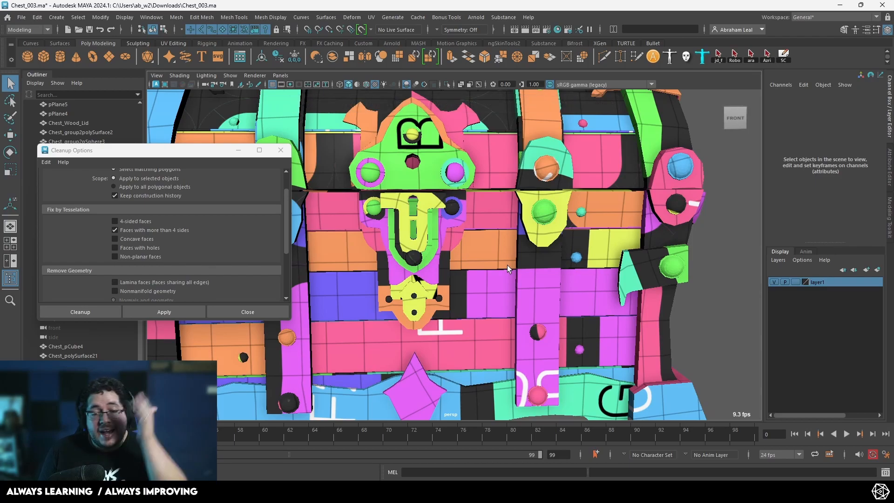
scroll(507, 265, "down", 3)
left_click_drag(507, 264, 468, 302, "alt")
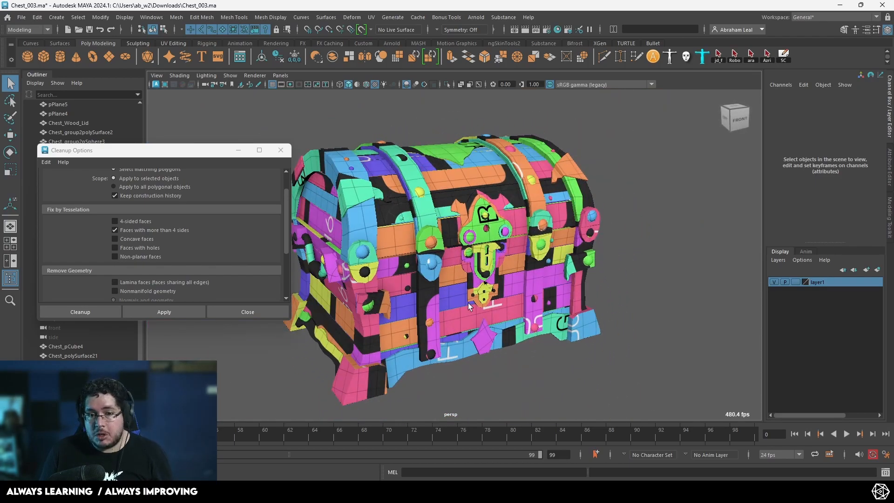
Step: Select a rounded metal part of the chest and open its aiStandardSurface1 material's base color texture, file1
left_click(554, 217)
key("ctrl+a")
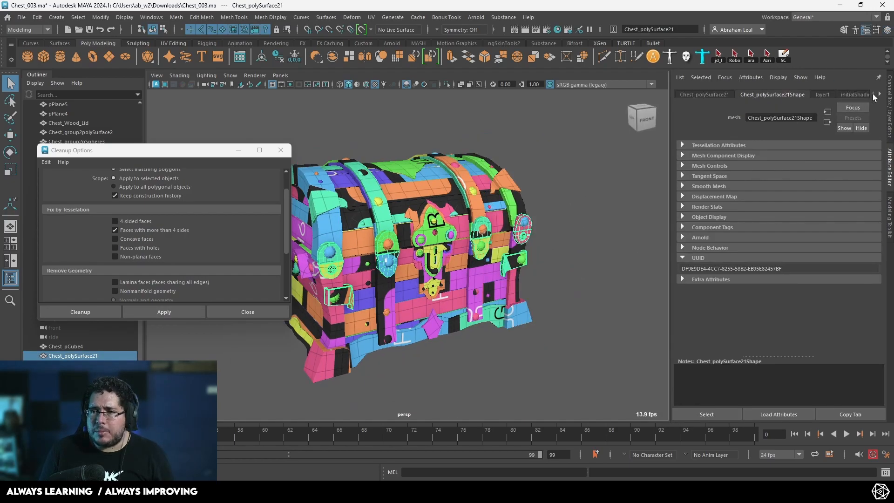
left_click(844, 95)
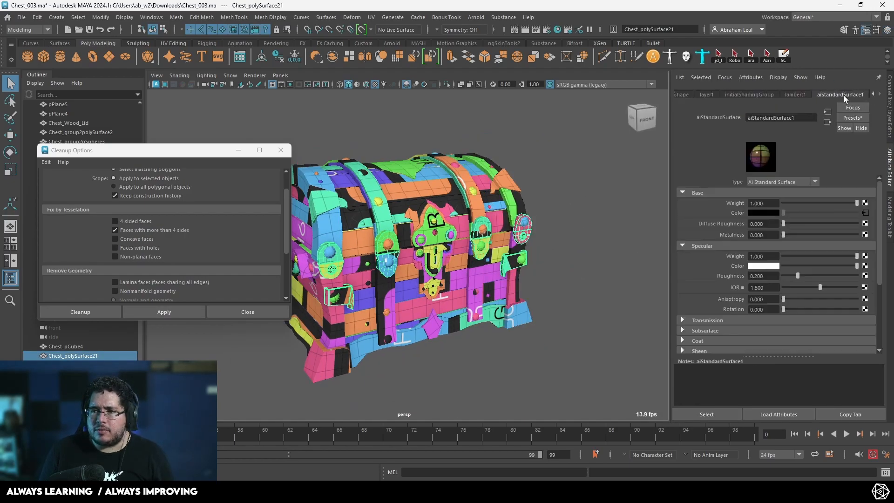
left_click(865, 212)
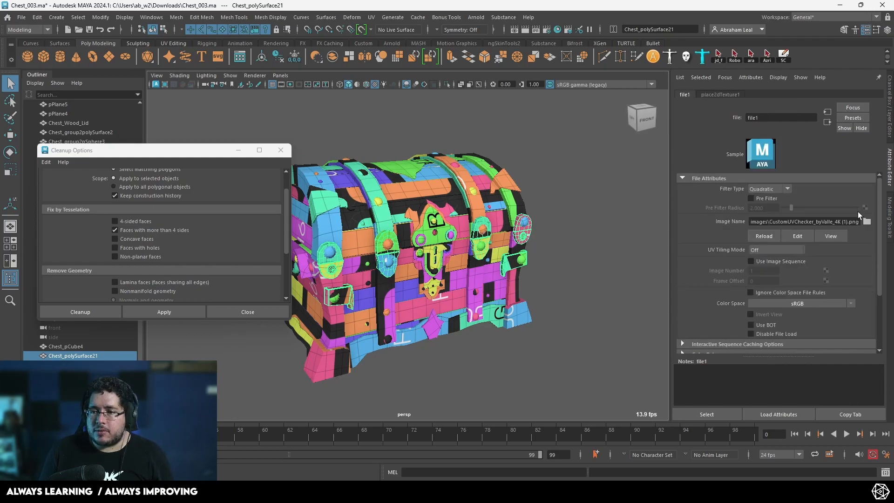
left_click(827, 123)
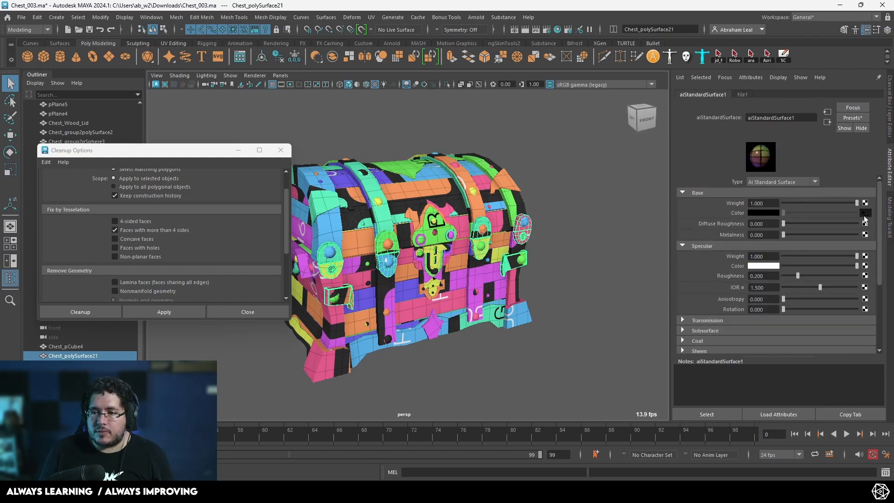
left_click(865, 213)
left_click(827, 112)
left_click(751, 95)
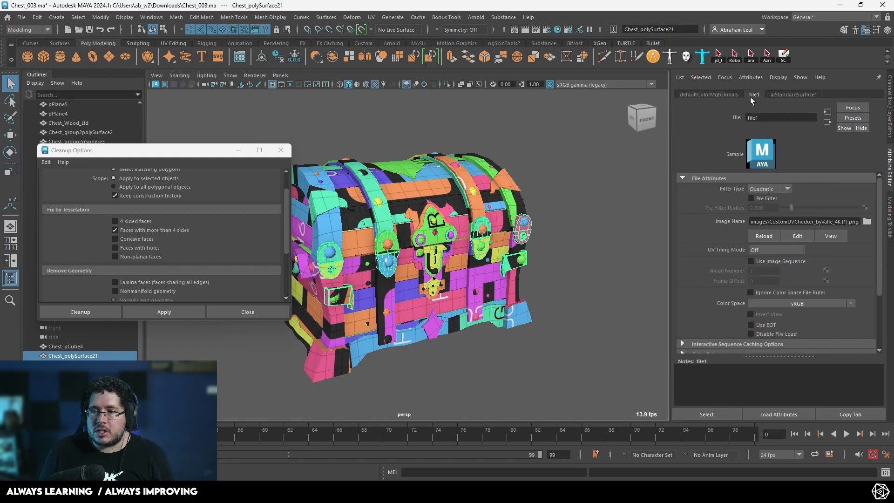
Step: Set Repeat UV to 4 in both directions in the checker texture's place2dTexture1 placement node
scroll(784, 265, "down", 3)
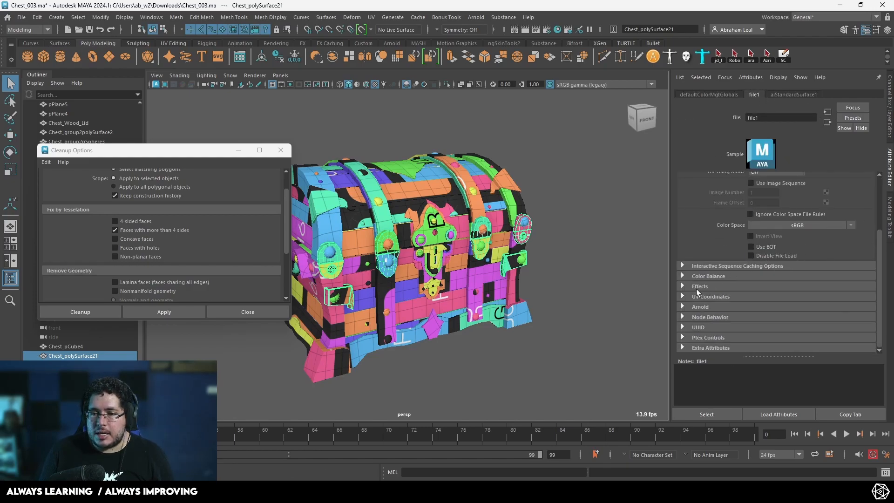
left_click(683, 296)
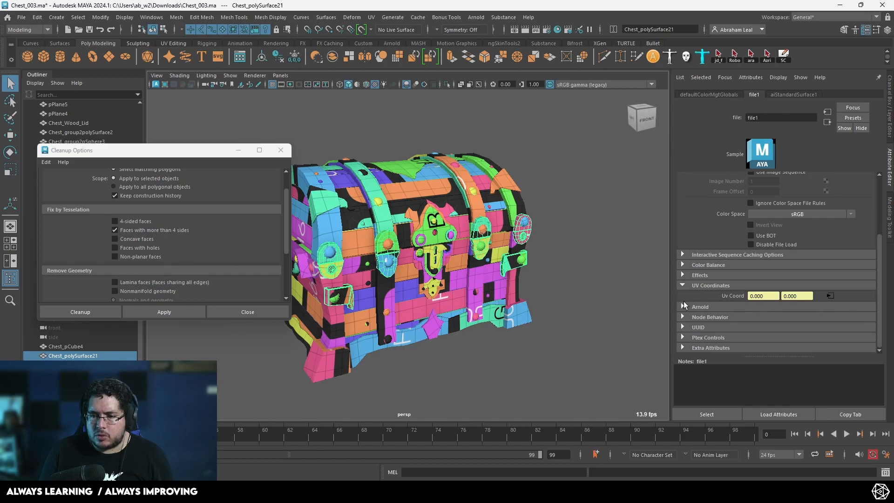
left_click(831, 297)
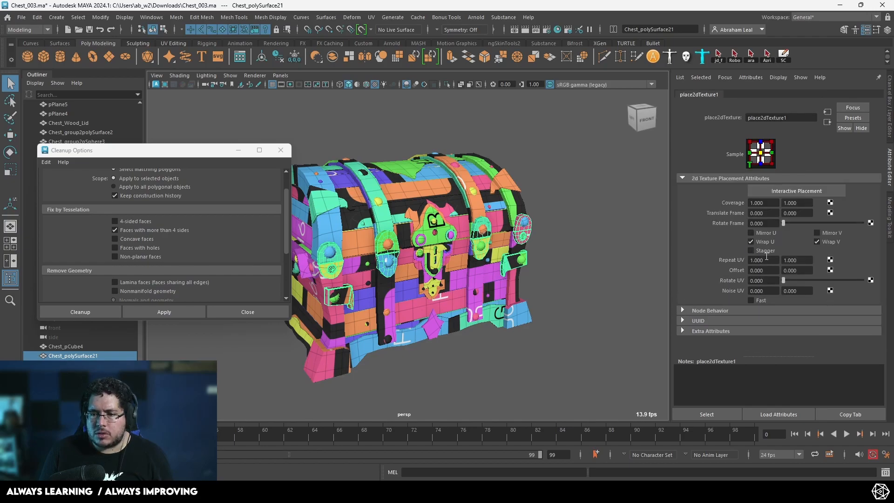
type("4")
key("Tab")
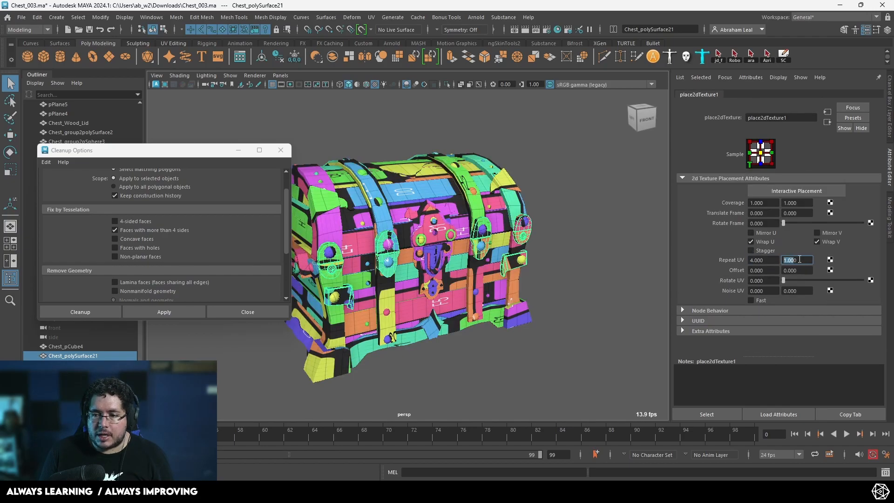
key("Return")
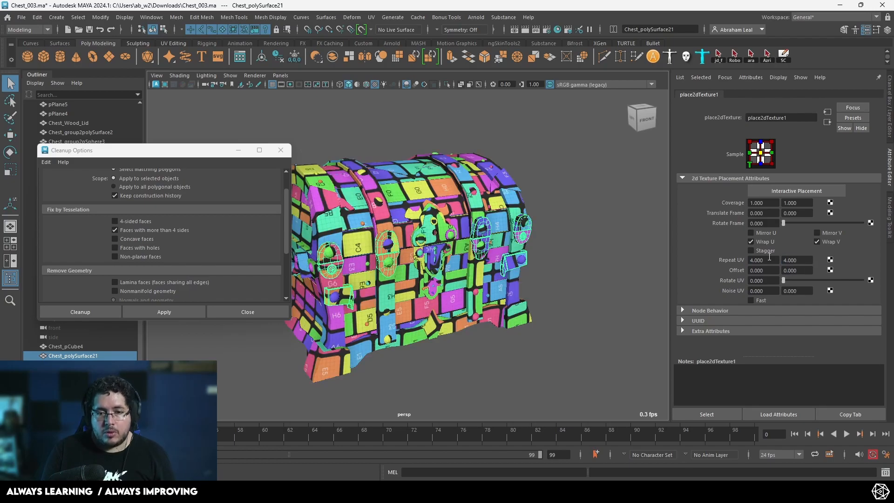
Step: Clear the selection and inspect the chest from several angles for checker size and orientation
scroll(494, 284, "up", 4)
left_click_drag(494, 284, 435, 292, "alt")
scroll(436, 292, "down", 3)
left_click(557, 243)
left_click_drag(494, 224, 412, 206, "alt")
scroll(436, 210, "up", 3)
scroll(436, 211, "down", 5)
scroll(419, 216, "up", 4)
scroll(412, 206, "down", 2)
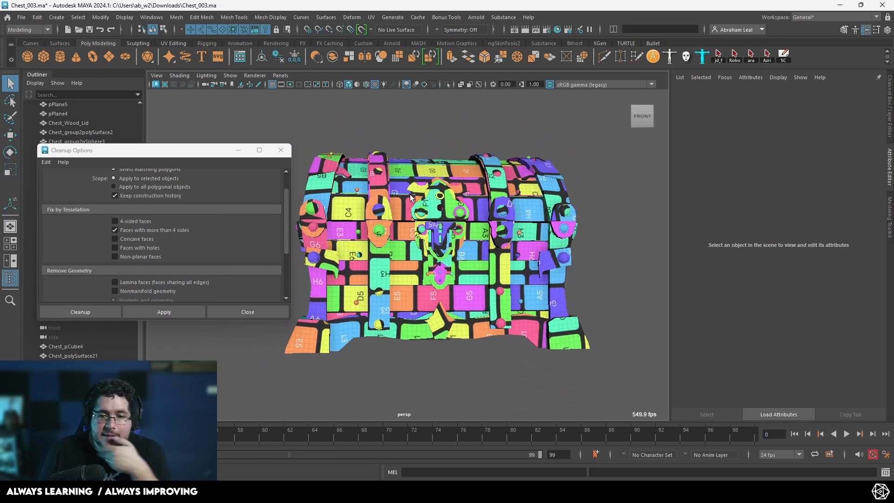
left_click_drag(466, 231, 444, 249, "alt")
scroll(429, 308, "up", 3)
scroll(444, 249, "down", 5)
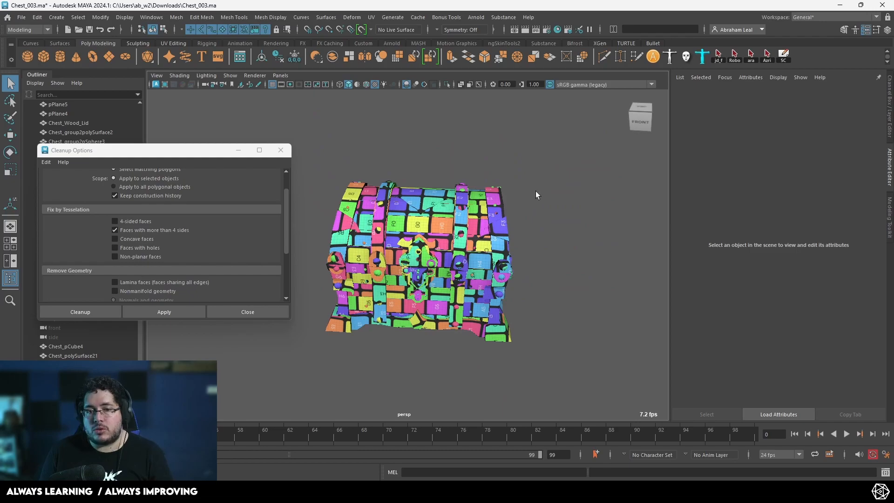
Step: Select all the chest's parts, close the Cleanup options, and open the UV Editor
left_click_drag(490, 201, 285, 386)
left_click(280, 150)
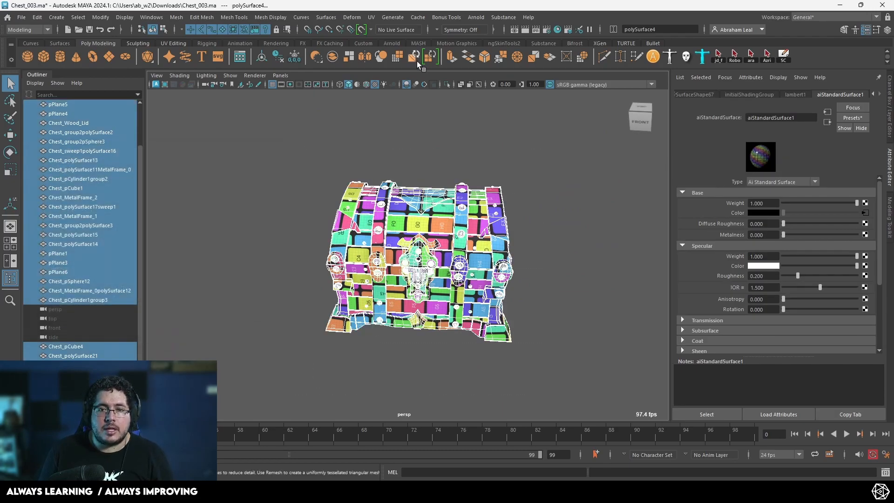
left_click(371, 17)
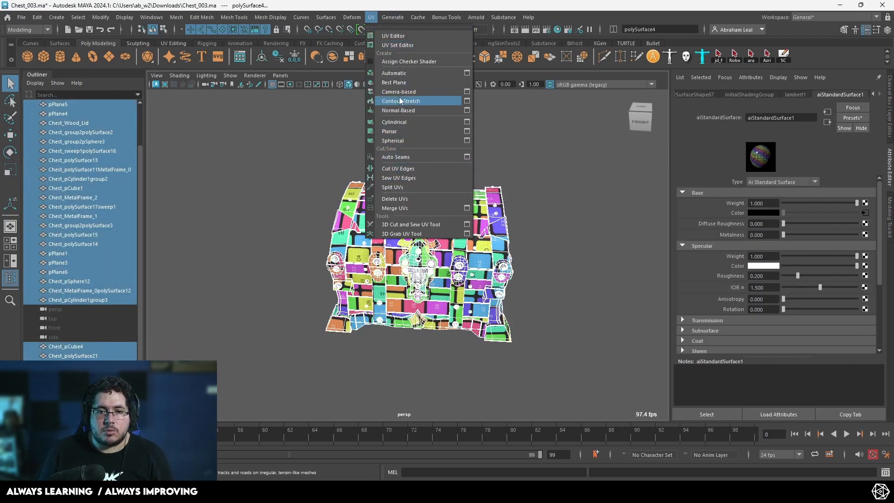
left_click(364, 22)
left_click(371, 18)
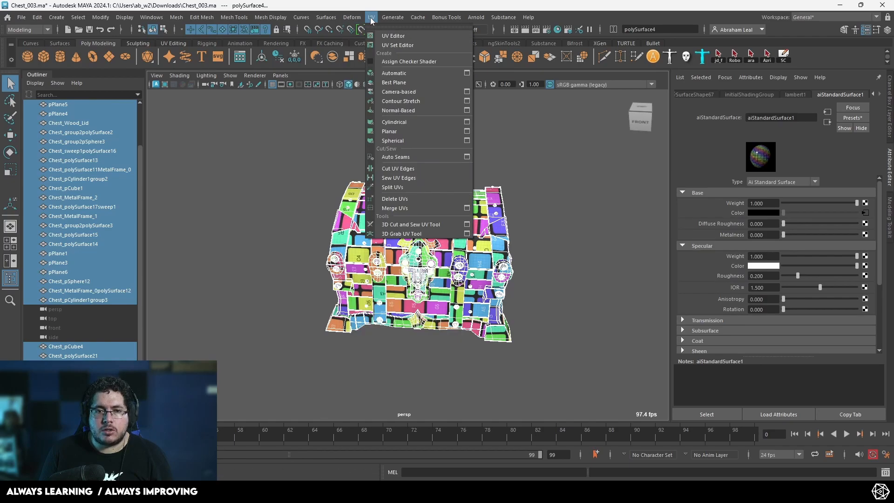
left_click(387, 36)
Step: Lay out all UV shells again with Rotate Shells enabled and a rotation step of 180
left_click(202, 130)
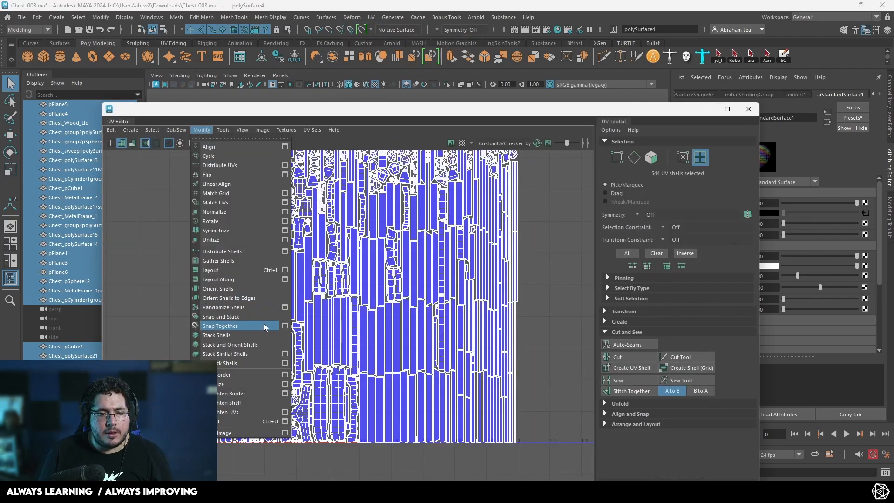
left_click(285, 270)
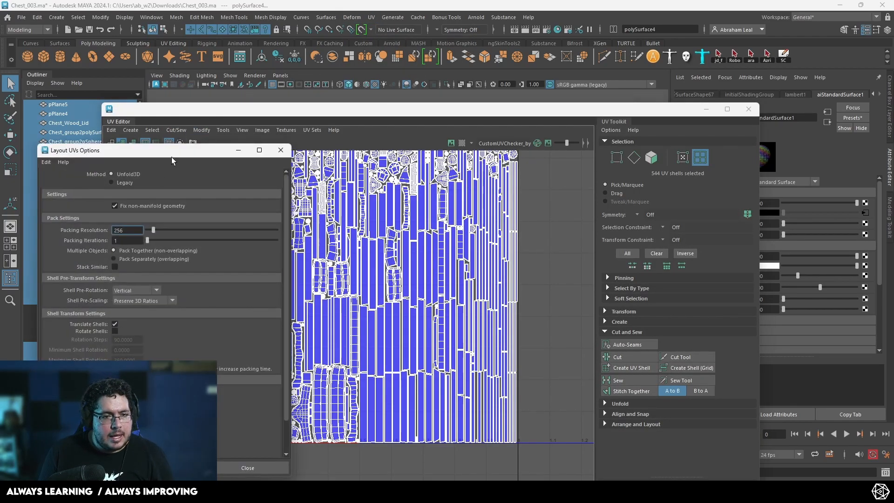
left_click_drag(171, 156, 224, 93)
left_click(167, 270)
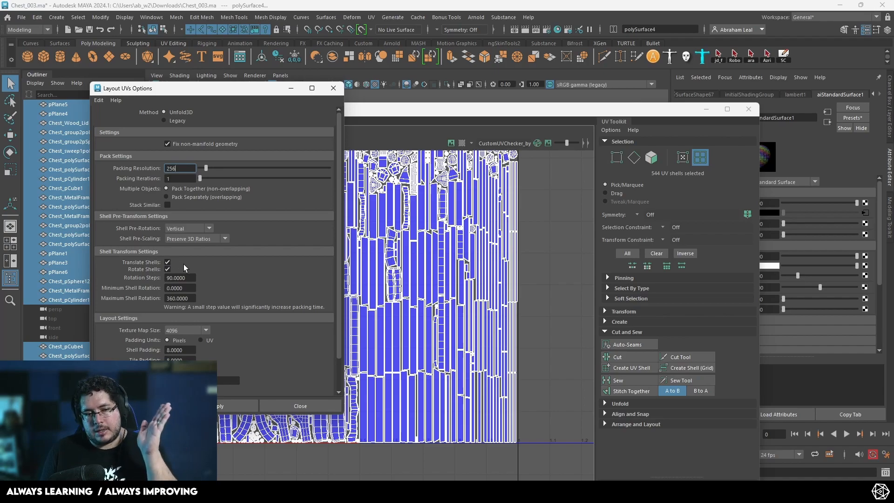
type("190")
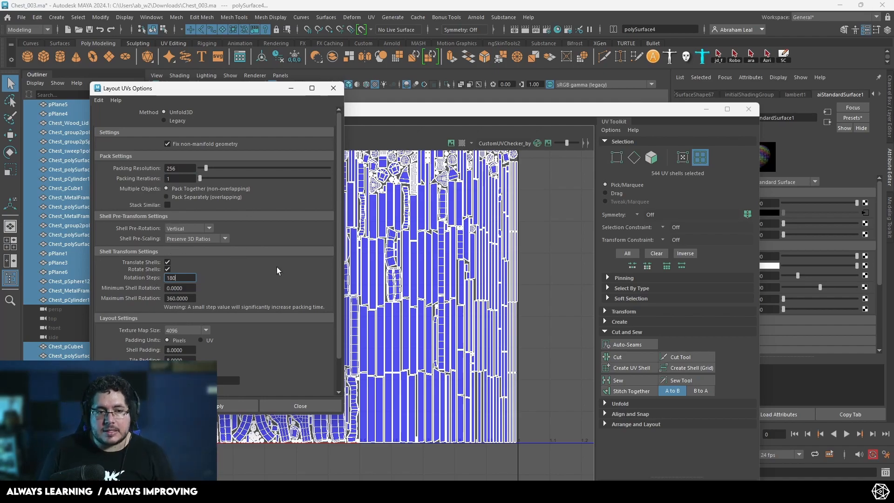
left_click_drag(223, 89, 334, 69)
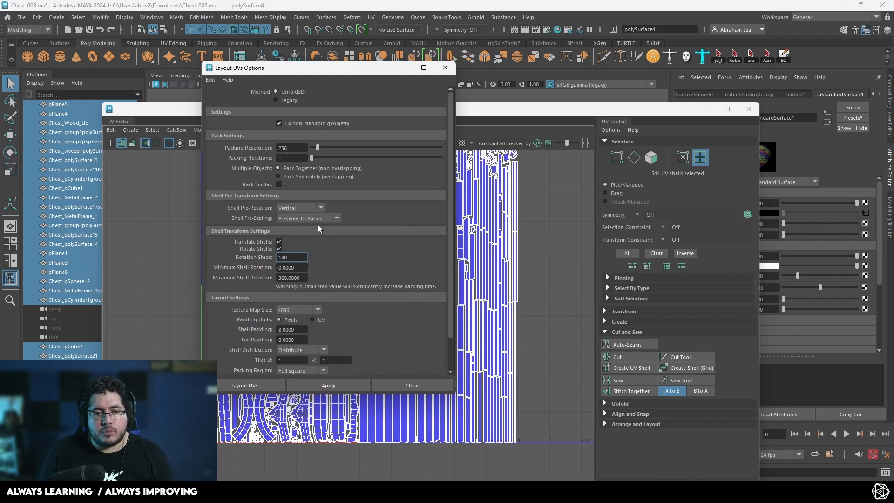
left_click(312, 383)
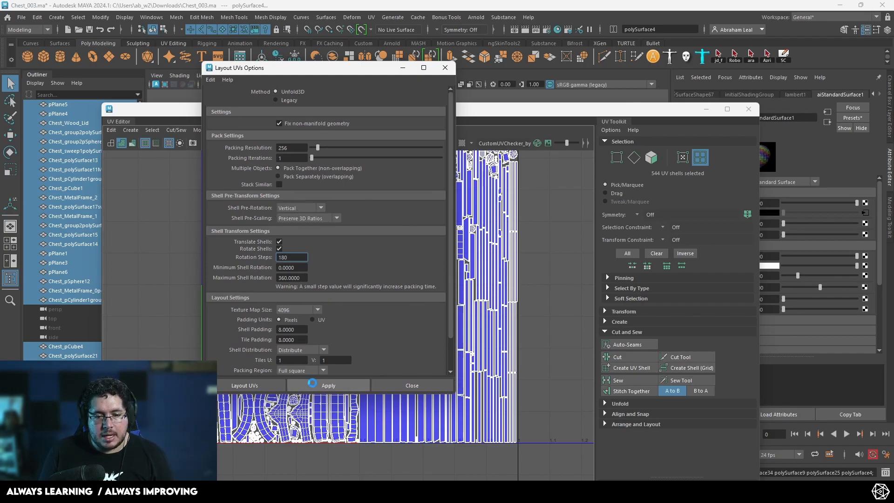
Step: Minimize the UV Editor, close the layout options, and inspect the checker lettering's orientation on the chest
left_click(706, 110)
key("f")
scroll(502, 212, "up", 3)
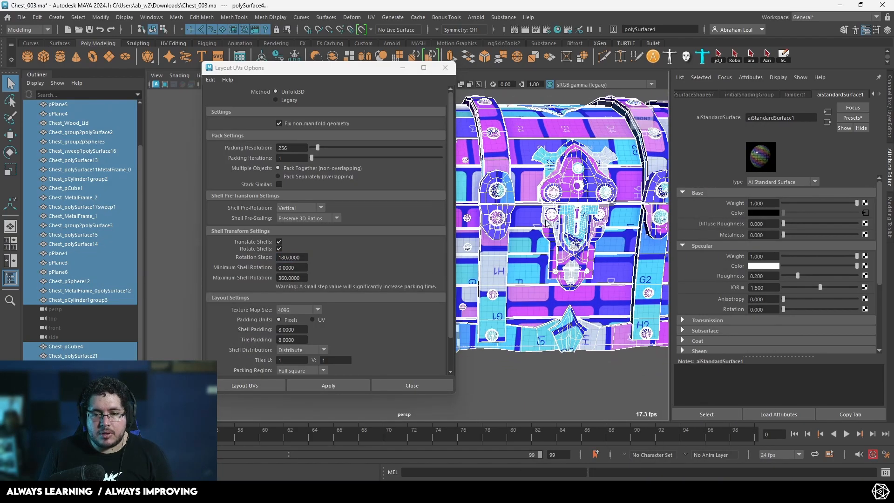
left_click_drag(469, 232, 426, 281, "alt")
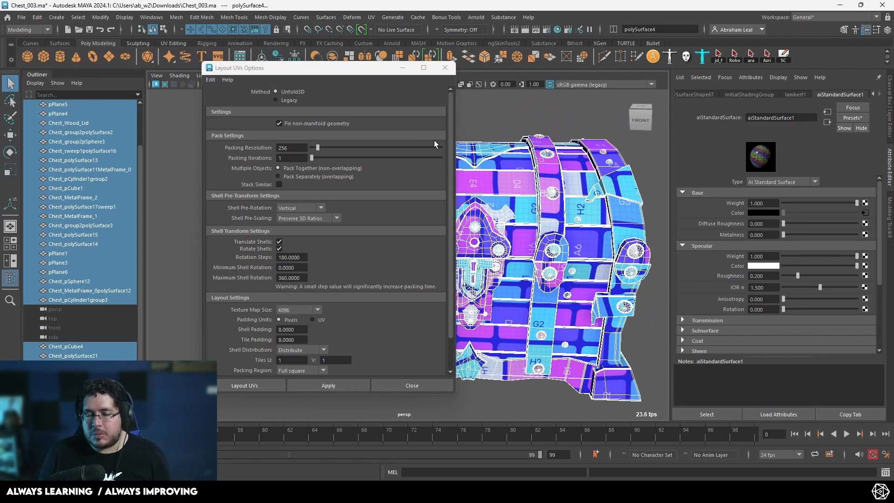
left_click(445, 69)
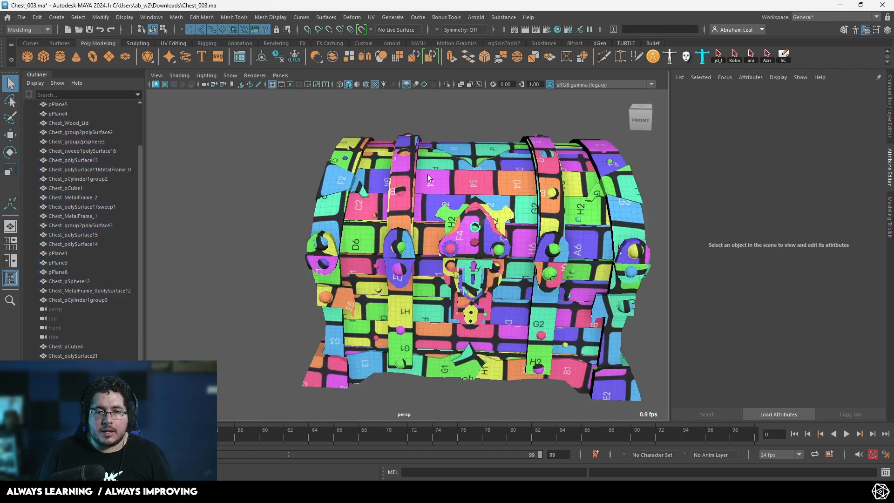
left_click(438, 181)
key("f")
mouse_move(439, 180)
left_mouse_down("alt")
mouse_move(423, 204)
mouse_move(444, 196)
left_mouse_up("alt")
right_click_drag(476, 249, 481, 298, "alt")
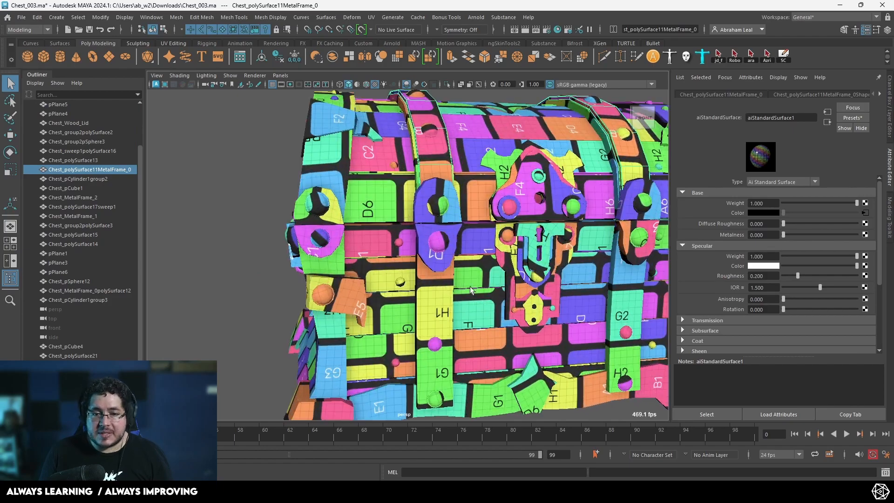
Step: Select all connected faces of the front vertical metal strap on Chest_MetalFrame_3 and bring back the UV Editor
left_click(440, 311)
left_click_drag(440, 312, 401, 244, "alt")
right_click_drag(397, 216, 398, 243)
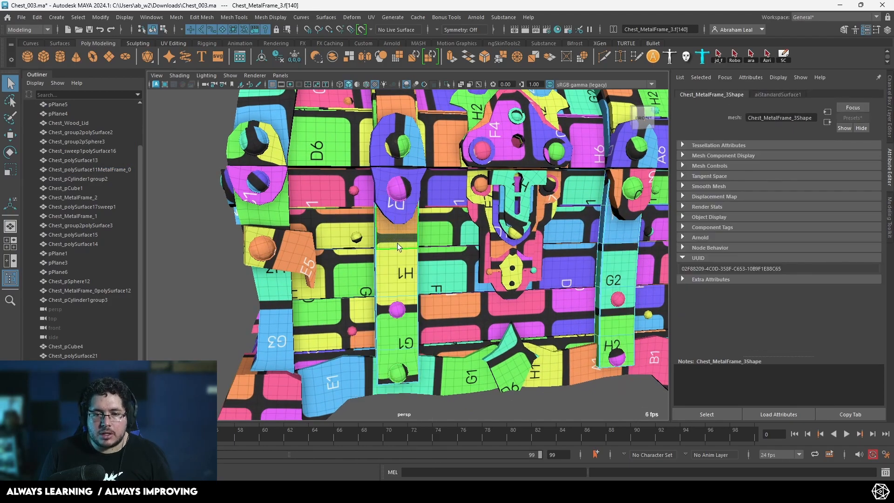
double_click(397, 243)
scroll(431, 253, "down", 3)
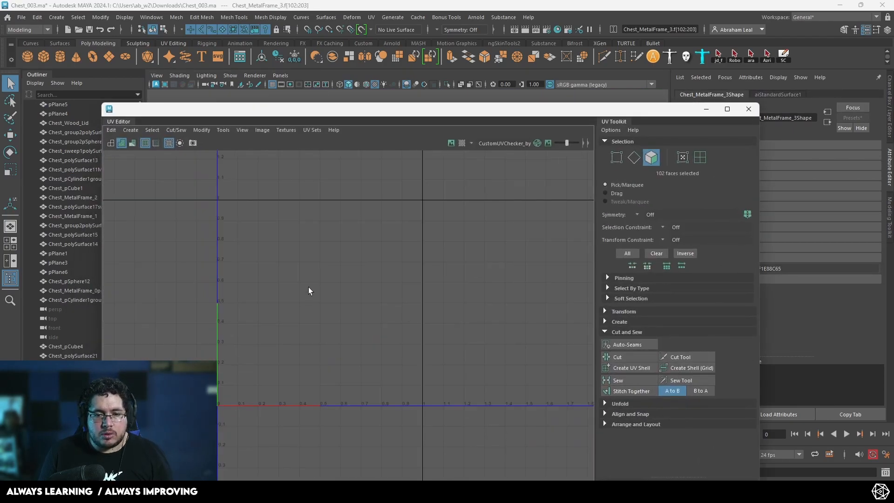
Step: Select all UV shells of Chest_MetalFrame_3, rotate them together, minimize the UV Editor, and clear the selection
right_click_drag(308, 287, 259, 261)
left_click_drag(181, 189, 419, 429)
key("e")
left_click_drag(359, 257, 275, 375)
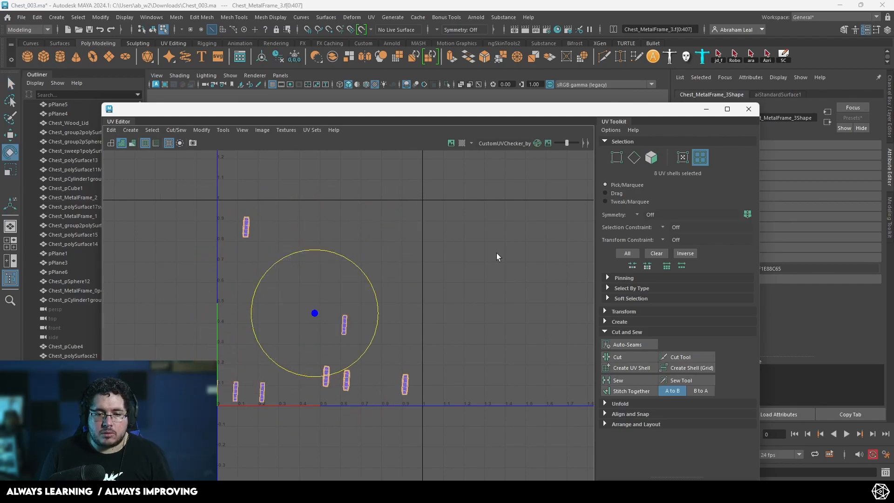
left_click(707, 110)
right_click_drag(499, 297, 349, 255, "alt")
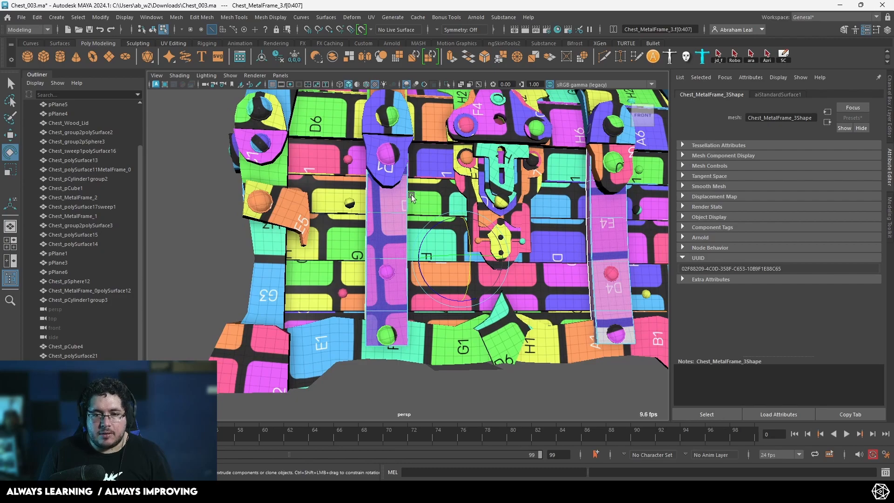
scroll(411, 179, "down", 3)
scroll(410, 179, "down", 2)
left_click(594, 267)
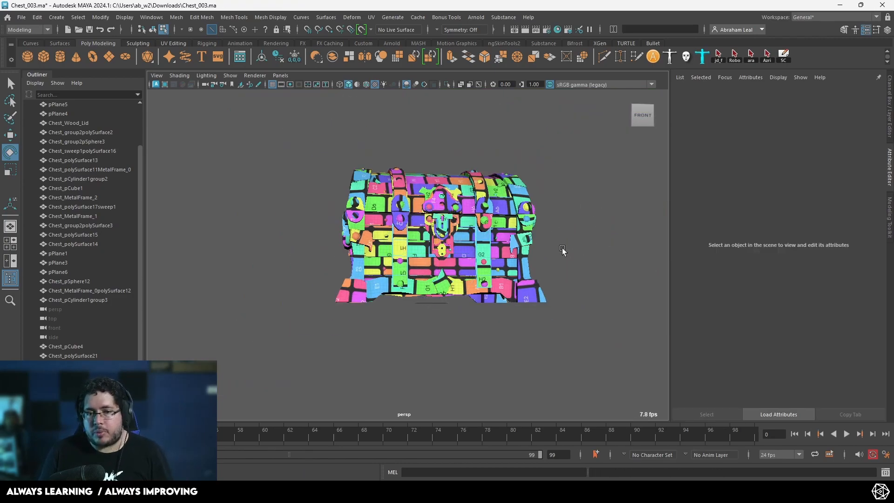
Step: Return to object mode and examine the checker texture's scale and lettering direction across the front and side of the chest
scroll(429, 256, "down", 2)
scroll(407, 240, "up", 2)
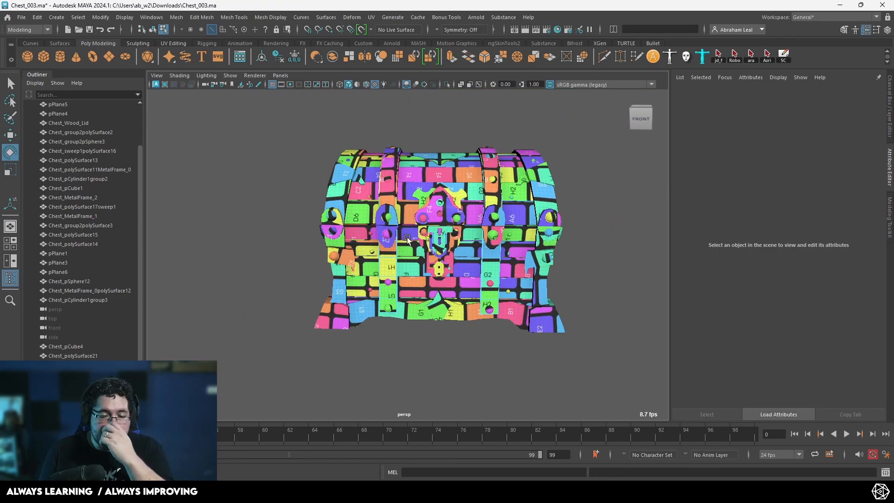
scroll(406, 231, "up", 3)
scroll(407, 232, "down", 3)
mouse_move(315, 217)
left_mouse_down("alt")
mouse_move(331, 223)
mouse_move(312, 221)
left_mouse_up("alt")
right_click_drag(428, 211, 576, 154)
left_click(629, 191)
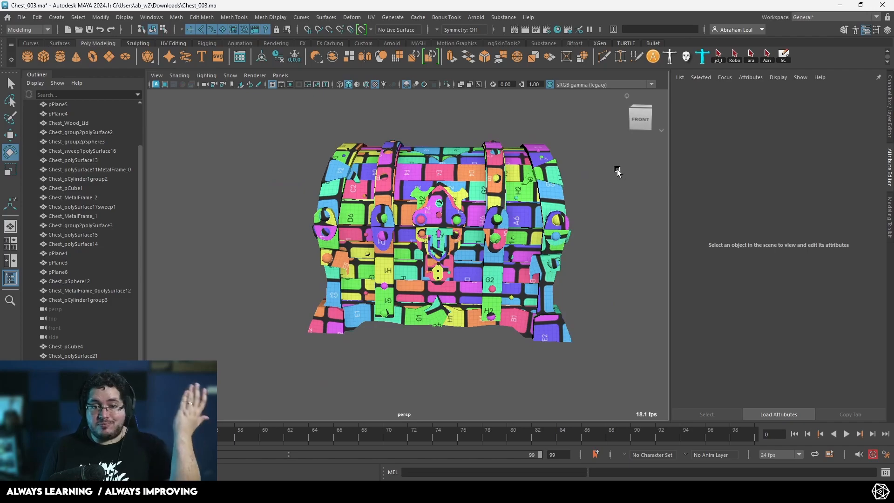
scroll(605, 195, "up", 3)
left_click_drag(582, 198, 518, 204, "alt")
scroll(518, 204, "down", 2)
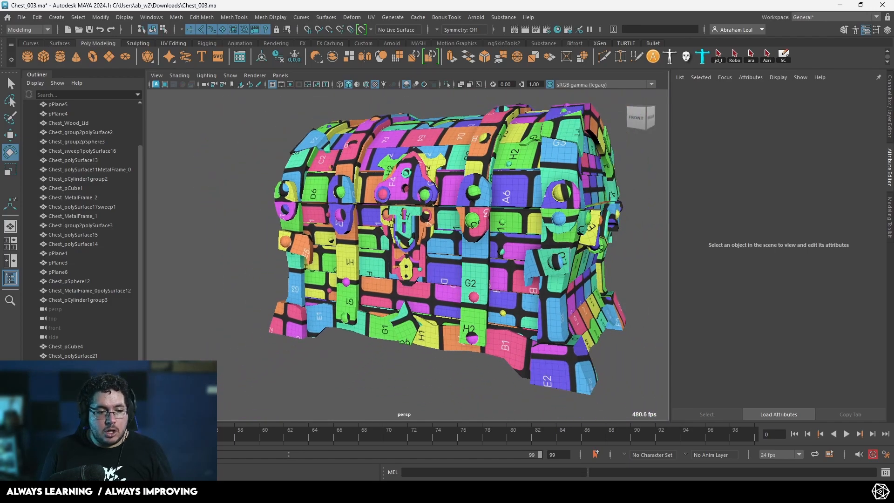
Step: Switch the chest to UV shell mode with the UV Editor placed below it, undo the last change, and set unsmoothed mesh display
right_click_drag(382, 264, 308, 226)
scroll(299, 215, "down", 3)
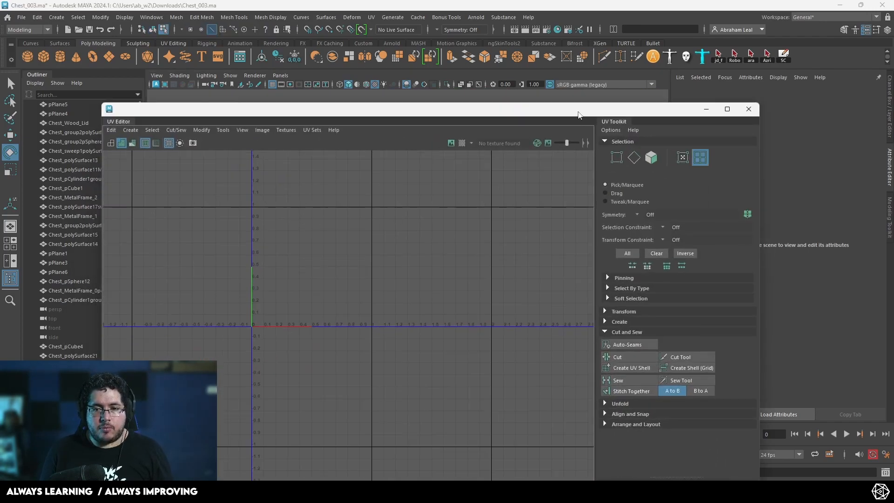
left_click_drag(578, 111, 543, 332)
scroll(552, 169, "down", 4)
left_click_drag(567, 154, 237, 385)
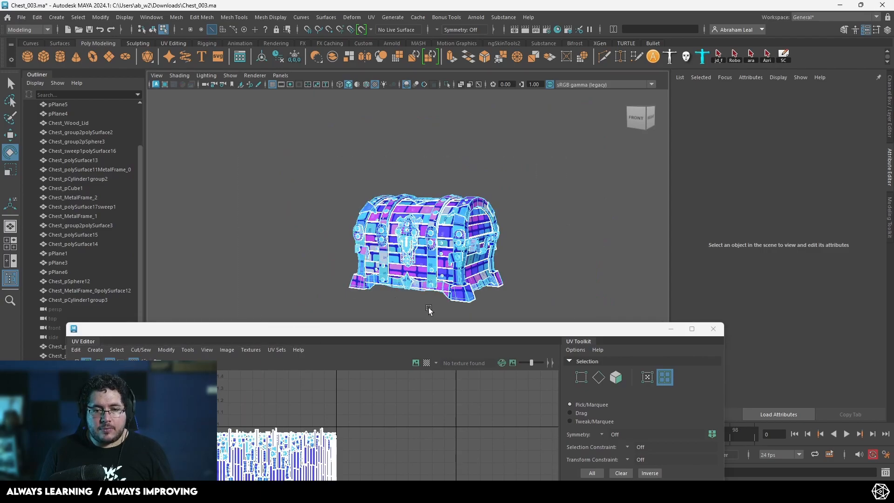
key("ctrl+z")
scroll(409, 251, "up", 3)
left_click_drag(298, 223, 409, 222, "alt")
key("1")
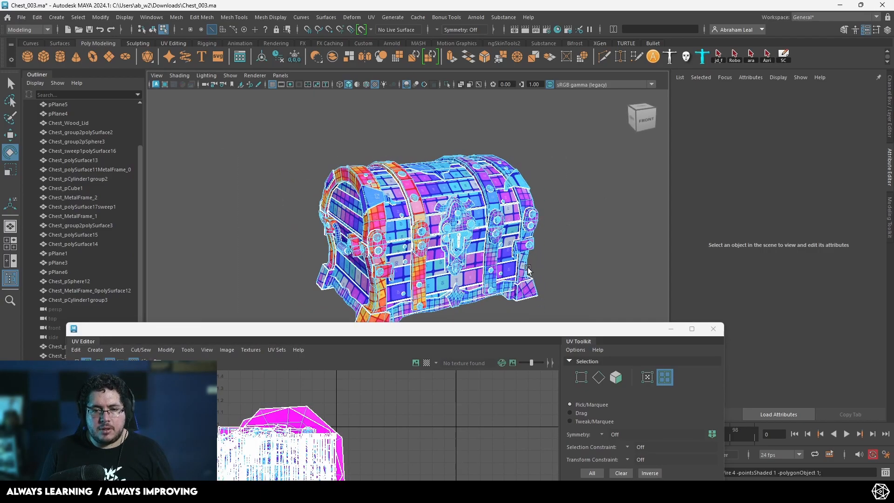
Step: Return to object mode, select all of the chest's parts again, and put them in UV shell mode
scroll(532, 274, "up", 4)
left_click_drag(531, 275, 489, 275, "alt")
right_click_drag(546, 200, 576, 161)
scroll(572, 244, "down", 3)
left_click(572, 244)
scroll(573, 247, "up", 3)
scroll(572, 245, "down", 5)
left_click_drag(557, 154, 332, 304)
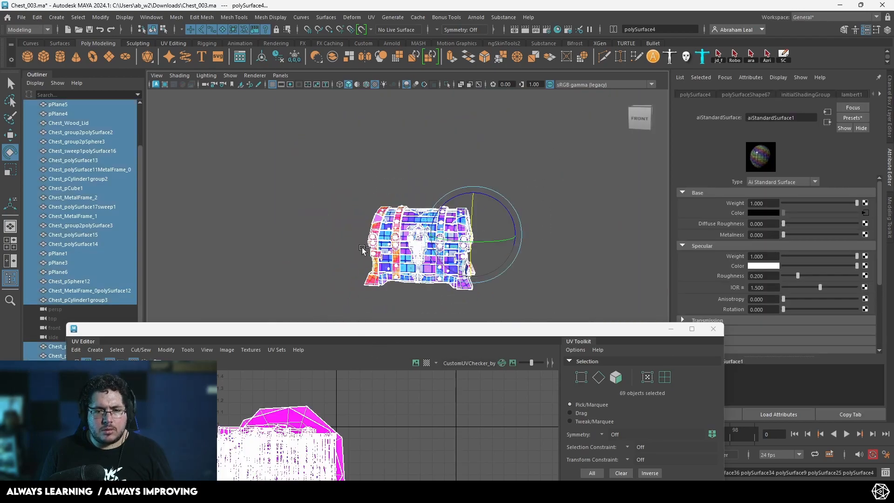
left_click(360, 247)
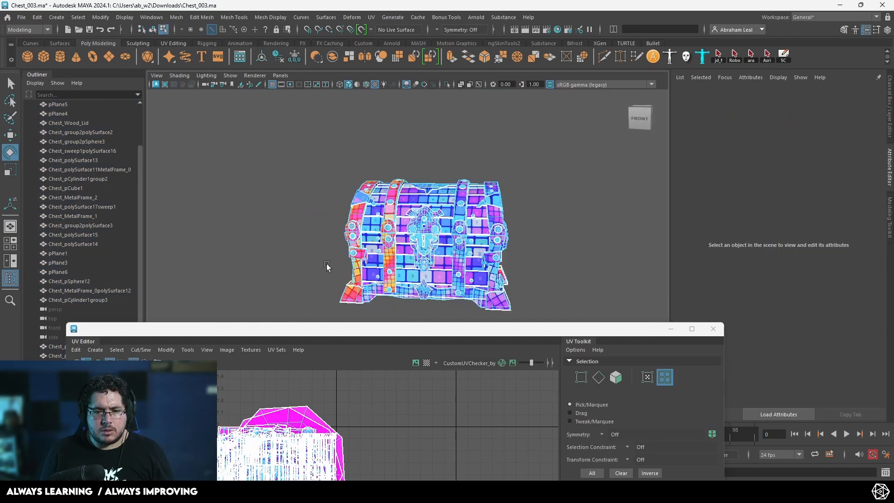
Step: Select all UV shells in the UV Editor, unfold them, lay them out, and close the editor
left_click_drag(330, 330, 292, 135)
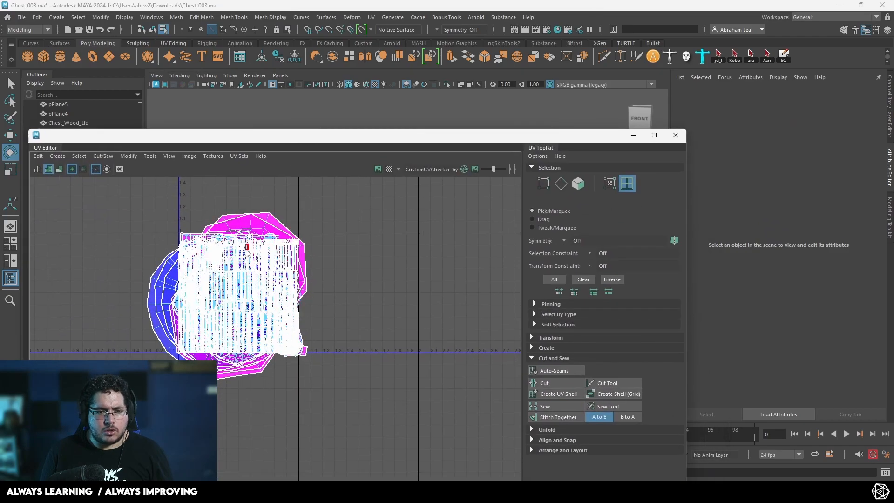
left_click_drag(123, 201, 360, 423)
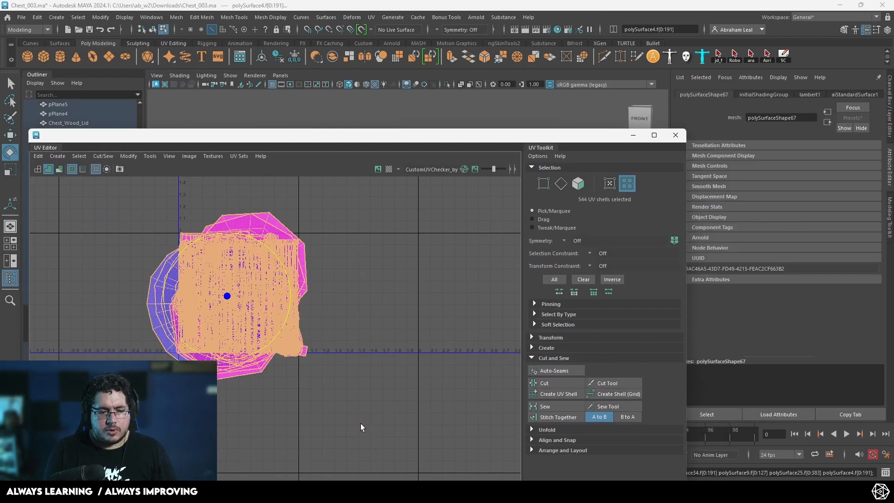
key("ctrl+u")
key("ctrl+l")
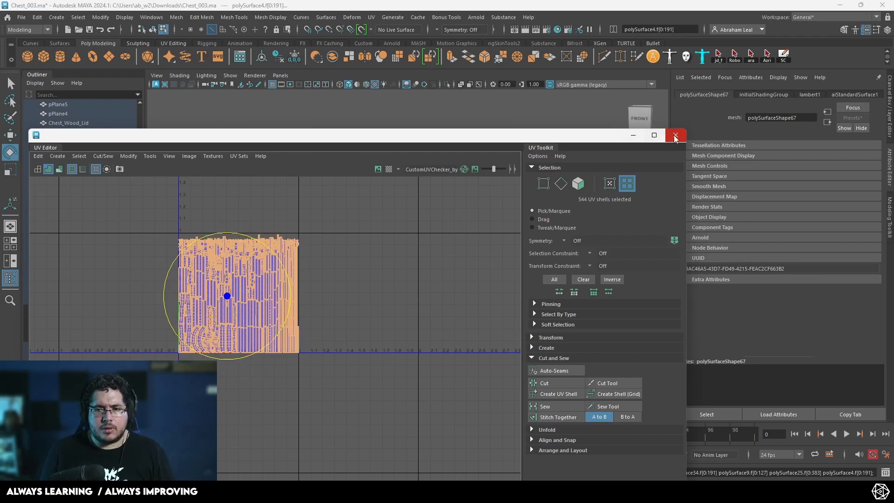
left_click(675, 136)
Step: Select all chest parts in object mode, freeze their transformations, and undo the last display change
right_click_drag(431, 203, 510, 164)
left_click(535, 159)
left_click_drag(553, 155, 335, 312)
left_click(294, 60)
left_click(337, 143)
right_click_drag(337, 142, 355, 183, "alt")
left_click_drag(557, 164, 404, 330)
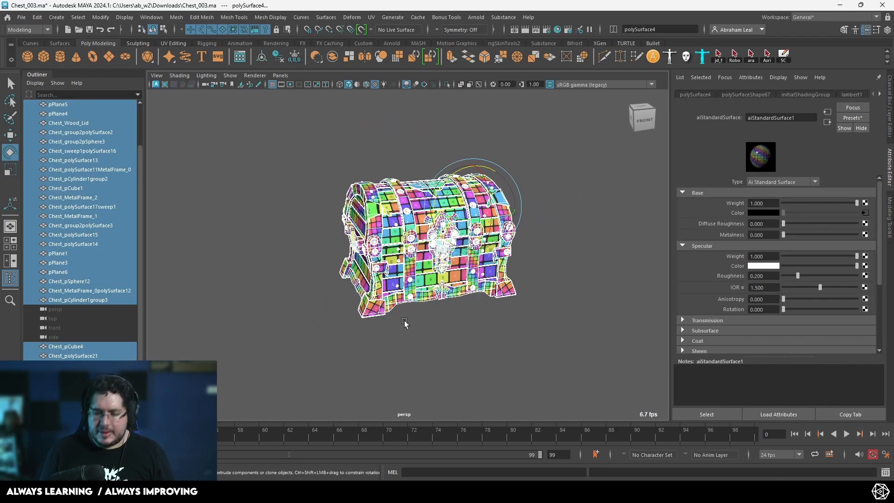
key("ctrl+z")
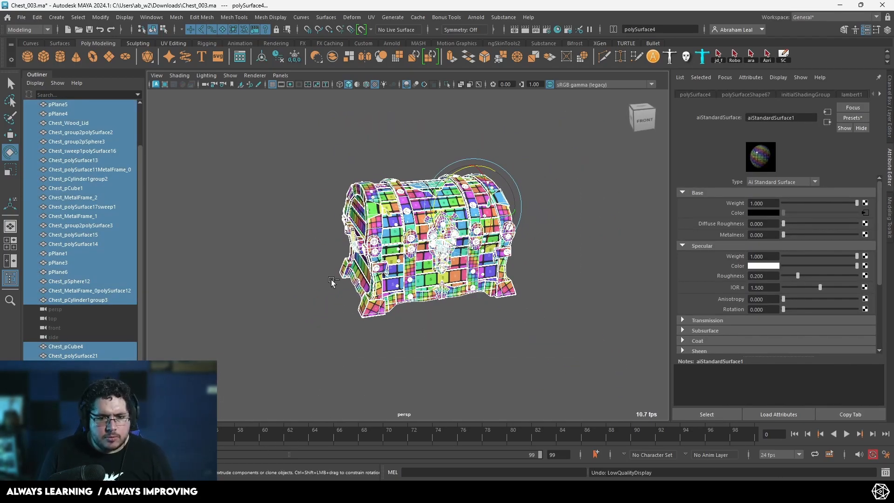
Step: Reopen the UV Editor, select every UV shell of the chest, lay the shells out, and close the editor
left_click(371, 17)
left_click(392, 42)
left_click_drag(102, 216, 413, 429)
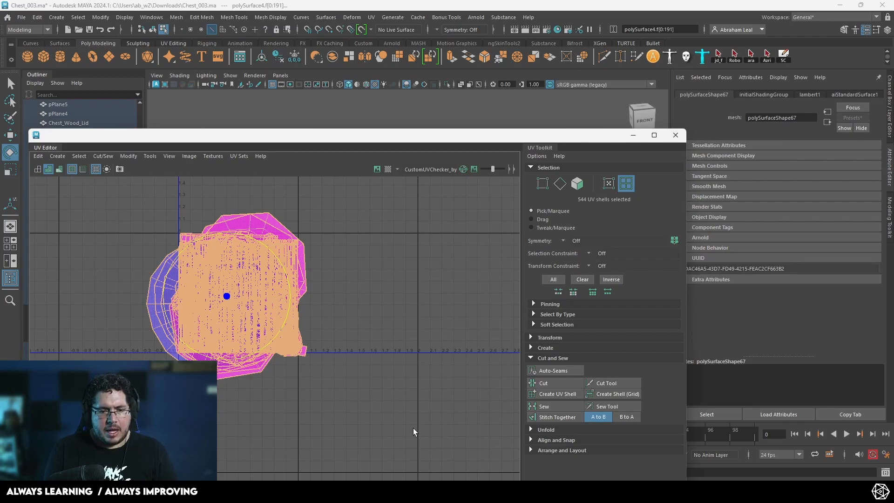
scroll(276, 292, "down", 4)
scroll(276, 292, "up", 3)
key("ctrl+l")
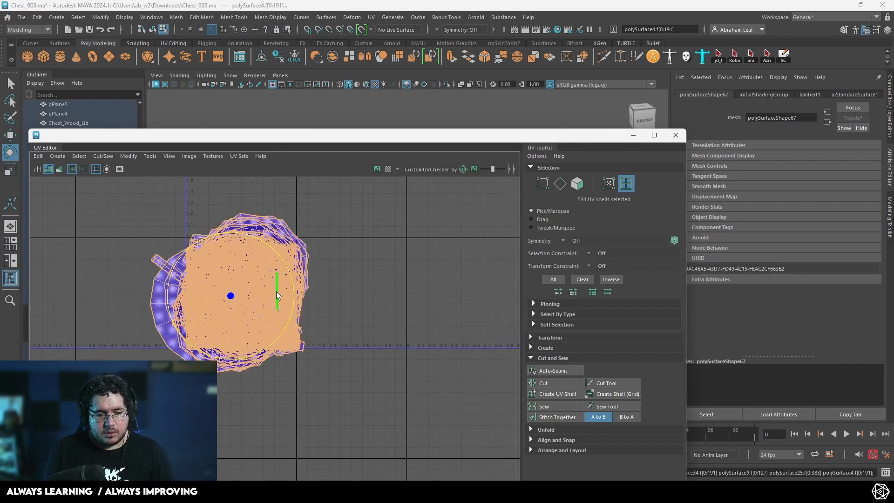
left_click(676, 135)
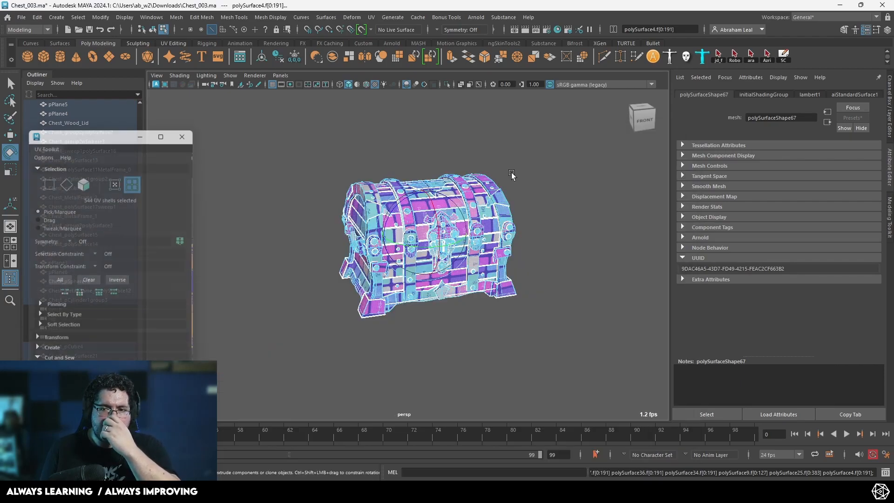
Step: Return to object mode, look through the chest's objects in the Outliner, and inspect the checker texture on the model
right_click(349, 214)
left_click(470, 180)
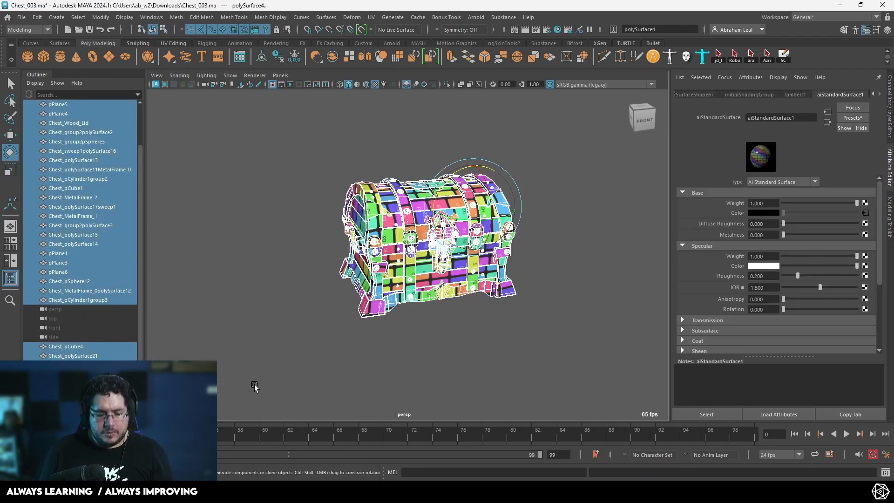
left_click(255, 388)
scroll(105, 249, "down", 10)
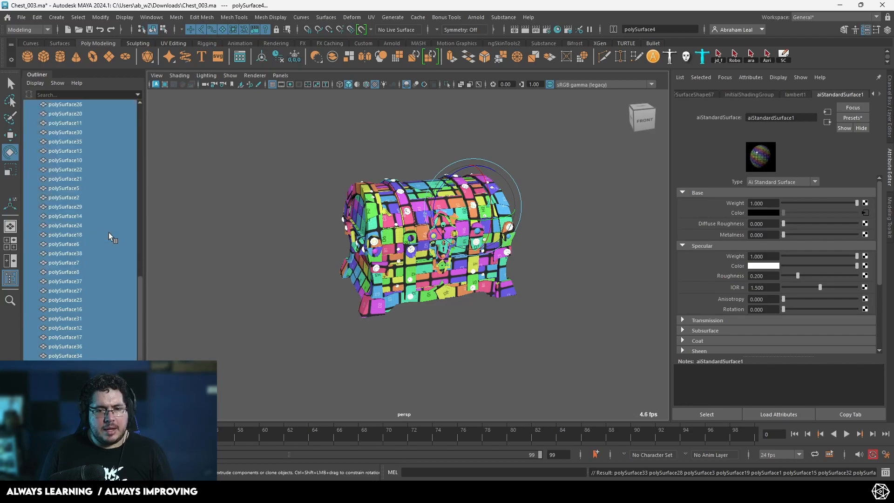
left_click(191, 236)
scroll(445, 236, "up", 6)
scroll(487, 257, "down", 3)
left_click_drag(531, 256, 487, 257, "alt")
Step: Select all of the chest's parts and group them
scroll(487, 256, "down", 4)
left_click_drag(551, 181, 291, 302)
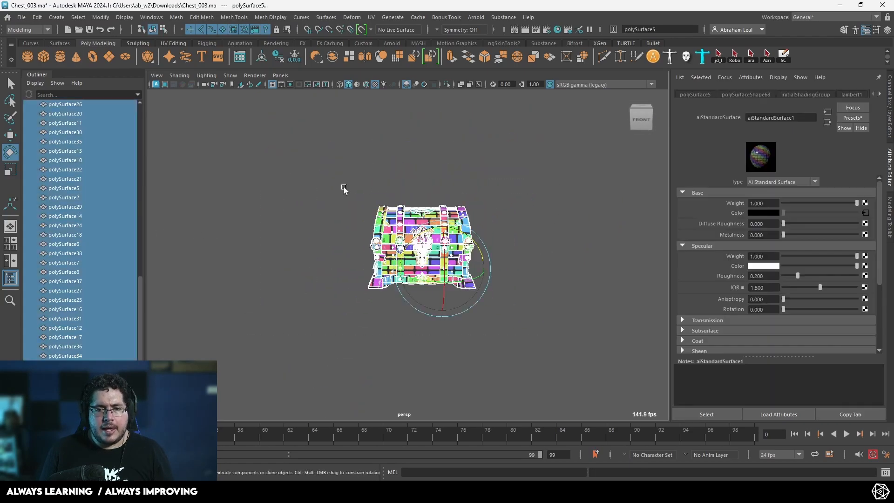
key("ctrl+g")
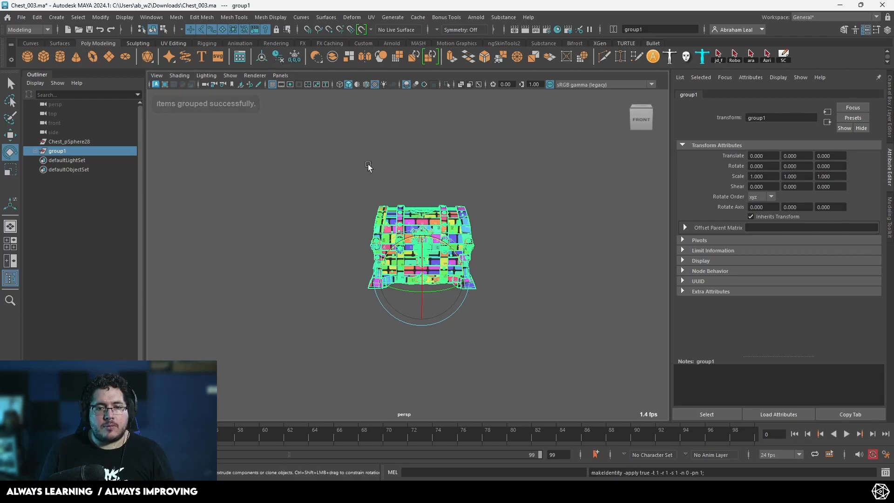
Step: Select all the grouped chest parts, set them to unsmoothed display, and inspect the checker density around the front lock and straps
scroll(356, 158, "up", 3)
left_click_drag(562, 149, 251, 403)
scroll(362, 360, "up", 4)
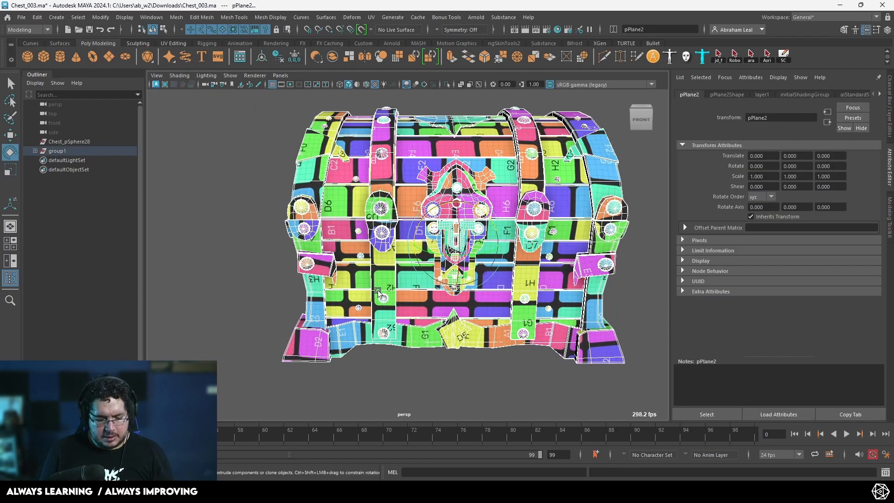
key("1")
left_click_drag(256, 260, 396, 280, "alt")
right_click_drag(396, 279, 540, 321, "alt")
left_click_drag(540, 321, 403, 295, "alt")
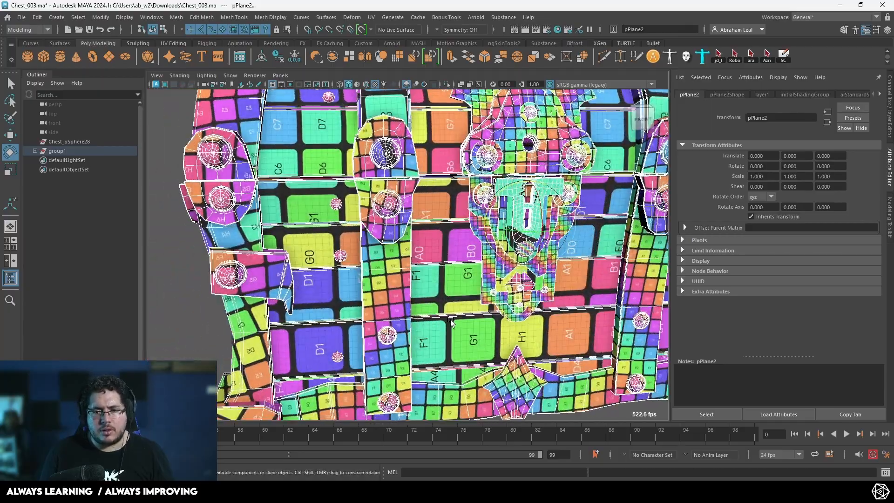
scroll(403, 295, "down", 3)
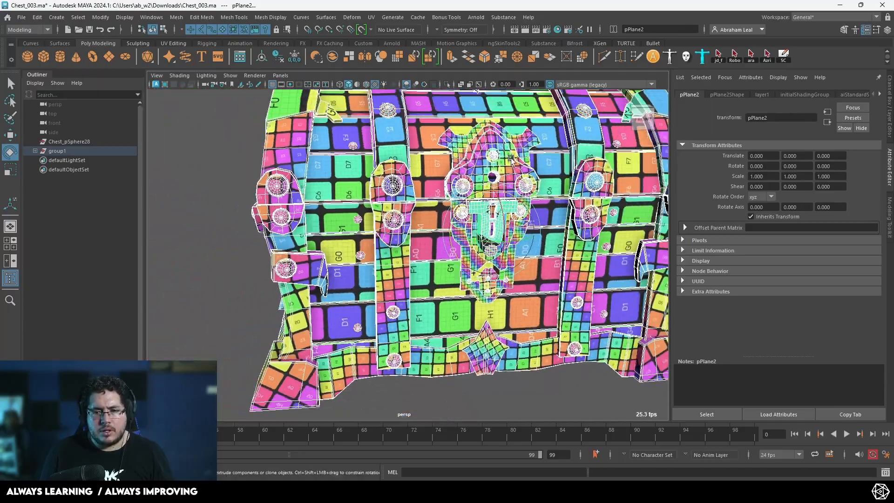
Step: Review the chest's UV shells in the UV Editor and check the UV sets in the UV Set Editor
left_click(371, 17)
left_click(384, 36)
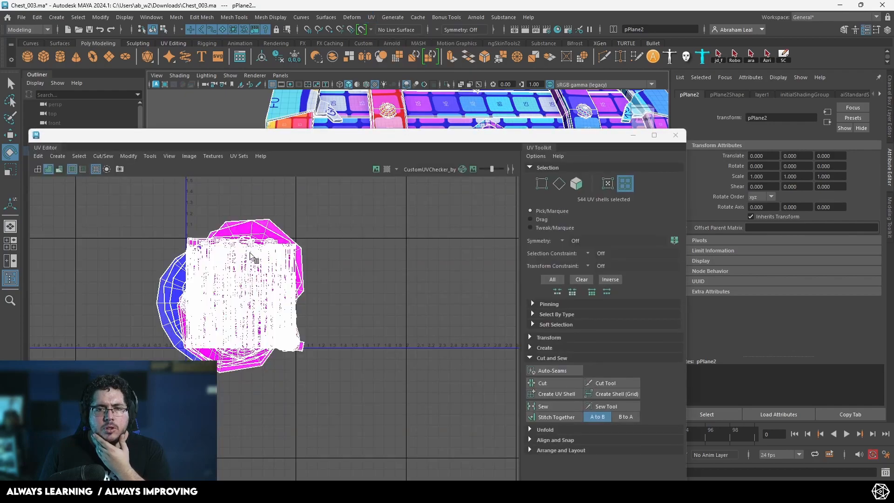
left_click(676, 135)
left_click(371, 17)
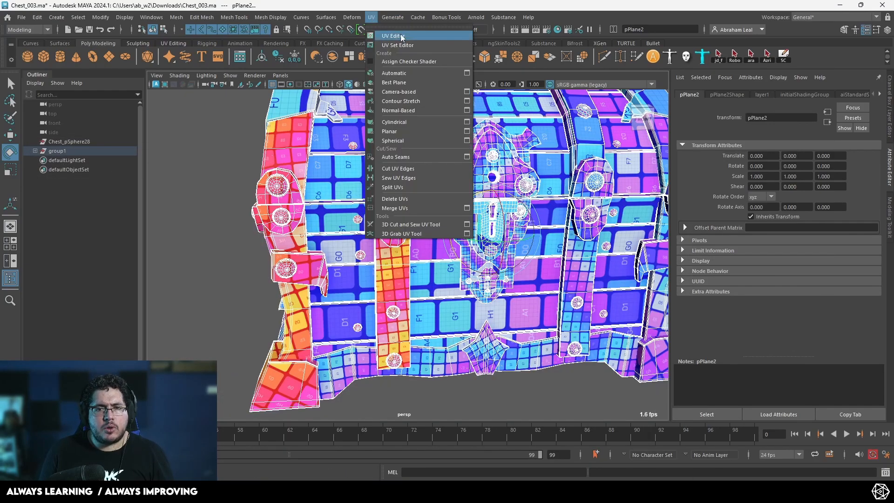
left_click(433, 43)
left_click(407, 168)
scroll(525, 249, "down", 5)
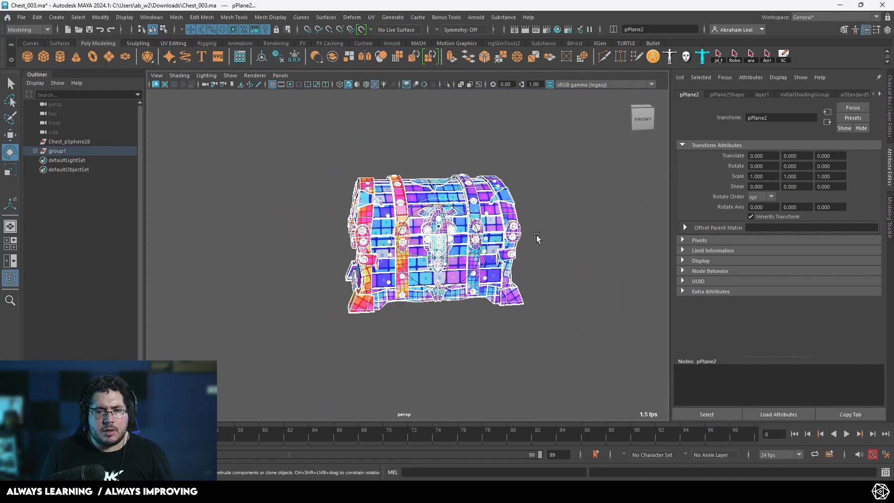
Step: Select all the chest's parts in object mode, reopen the UV Editor, and lay out all of their UV shells together
right_click_drag(495, 181, 565, 146)
left_click(565, 146)
left_click_drag(565, 146, 216, 401)
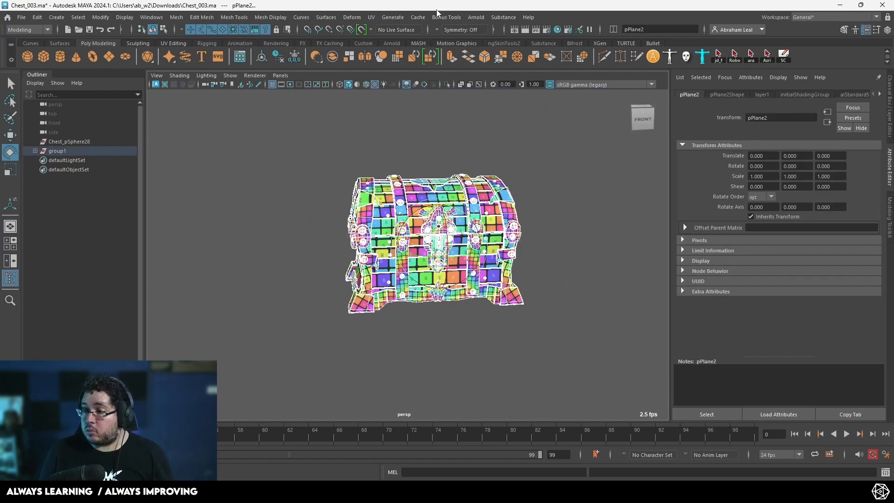
left_click(372, 17)
left_click(384, 37)
left_click_drag(145, 217, 369, 394)
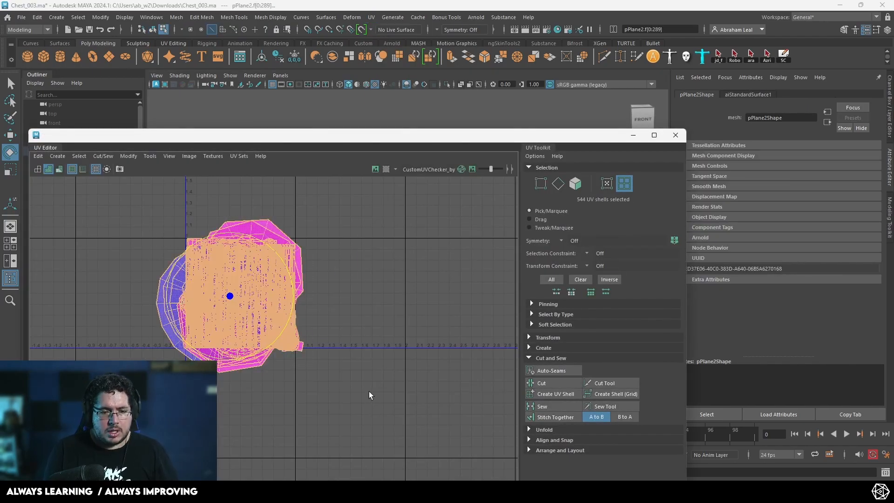
key("ctrl+l")
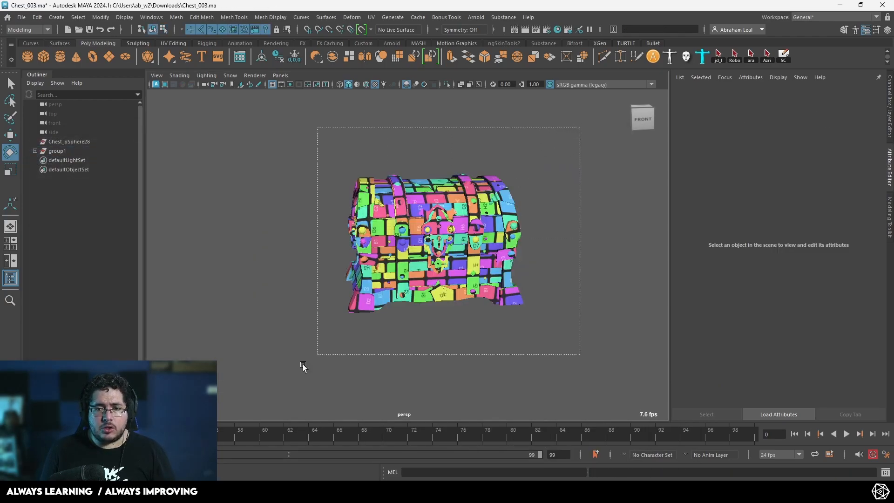
Step: Select the whole chest and start an Export Selection with FBX export as the file type
left_click(367, 310)
left_click(21, 18)
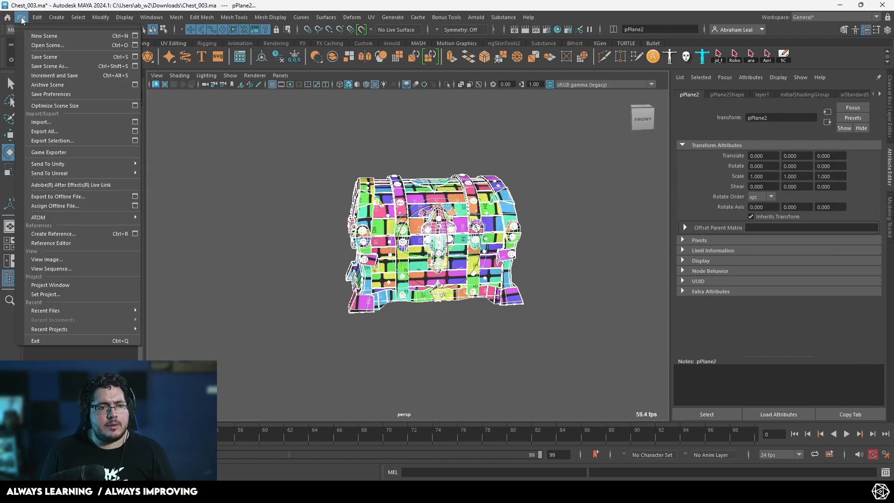
left_click(69, 140)
left_click(273, 355)
scroll(268, 391, "up", 3)
scroll(268, 390, "down", 5)
left_click(267, 400)
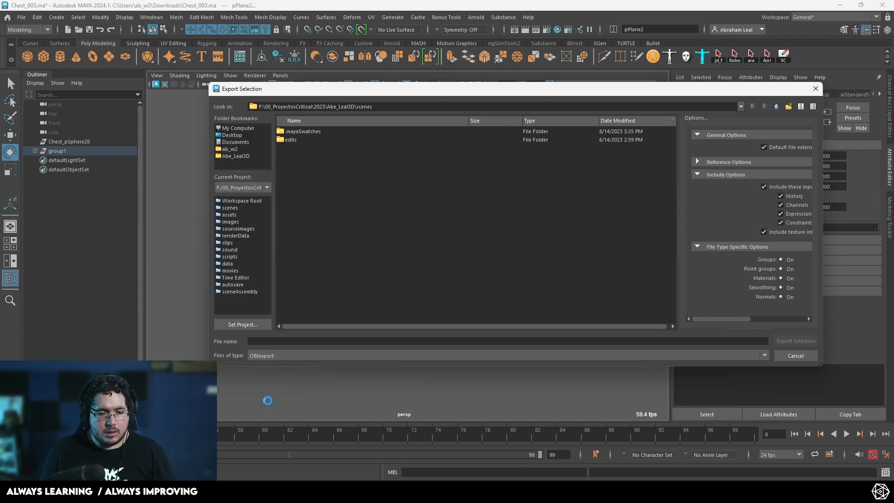
Step: Export the selected chest as FBX into the project's assets/chest folder with the file name Chest_uvReady
left_click(228, 214)
double_click(295, 132)
left_click(279, 341)
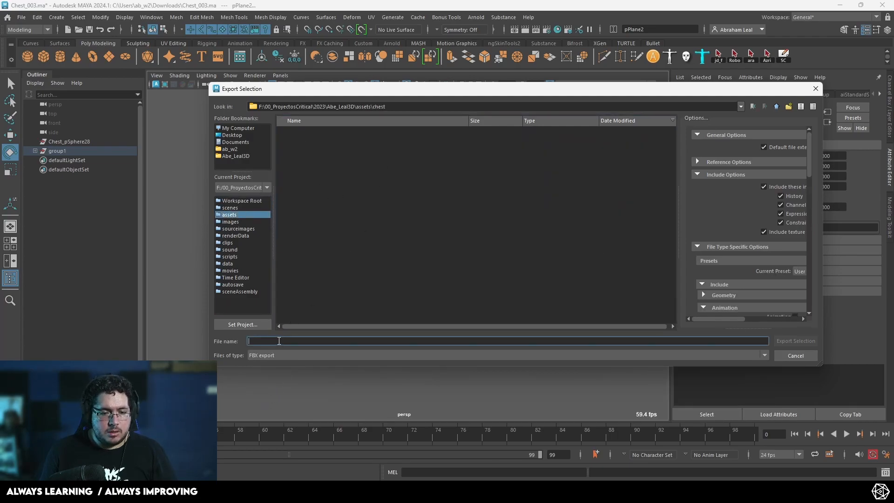
type("Chest_uvReady")
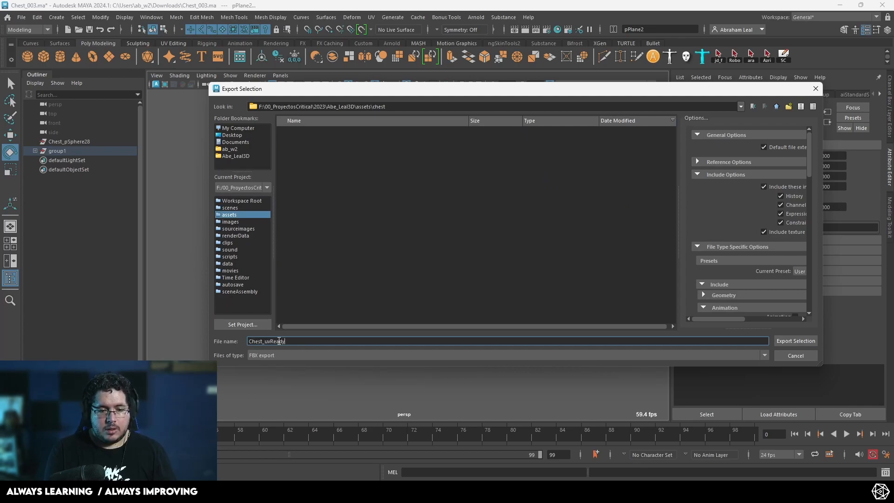
key("Return")
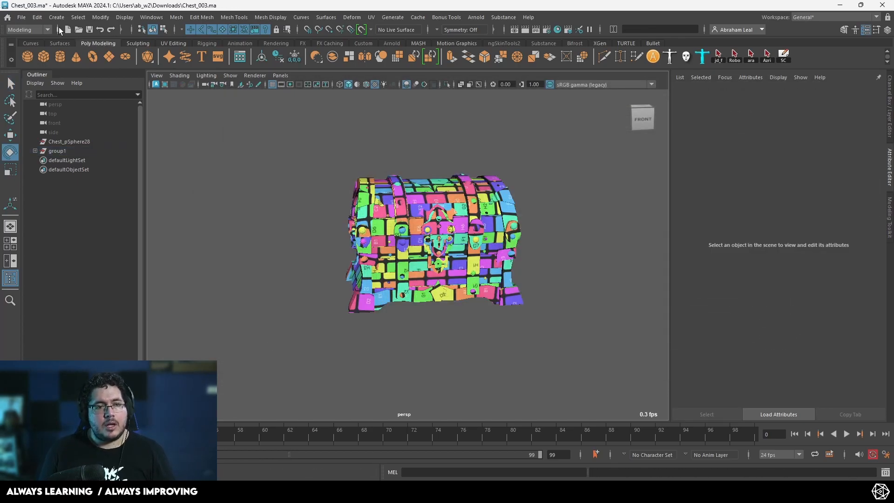
Step: Start a new scene, saving the changes to Chest_003.ma, and import Chest_uvReady.fbx from the assets/chest folder
left_click(68, 30)
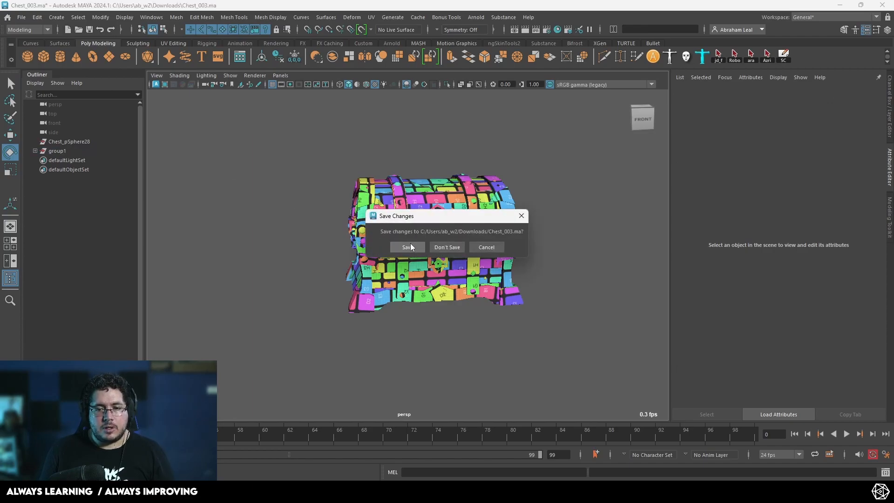
left_click(410, 245)
left_click(22, 17)
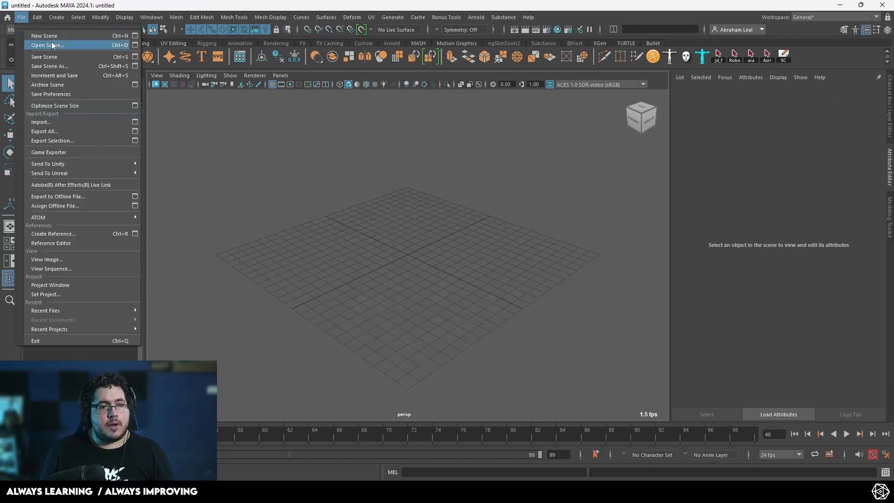
left_click(61, 121)
left_click(230, 215)
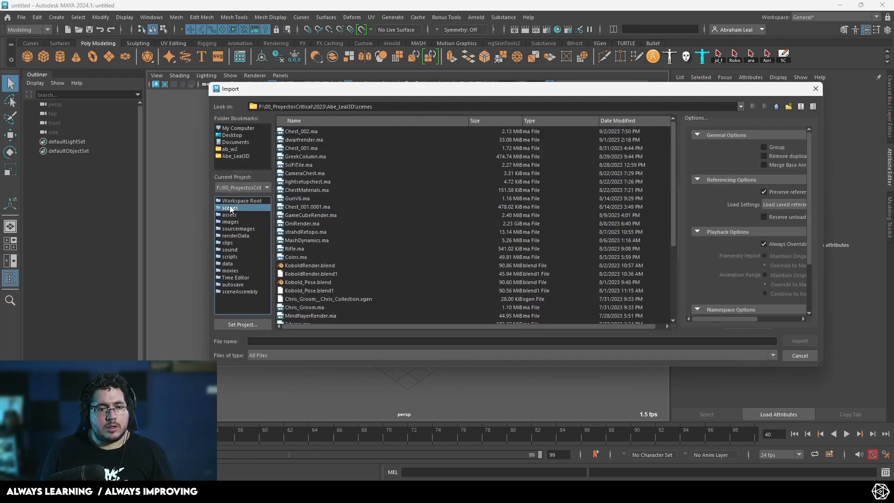
double_click(291, 132)
double_click(308, 131)
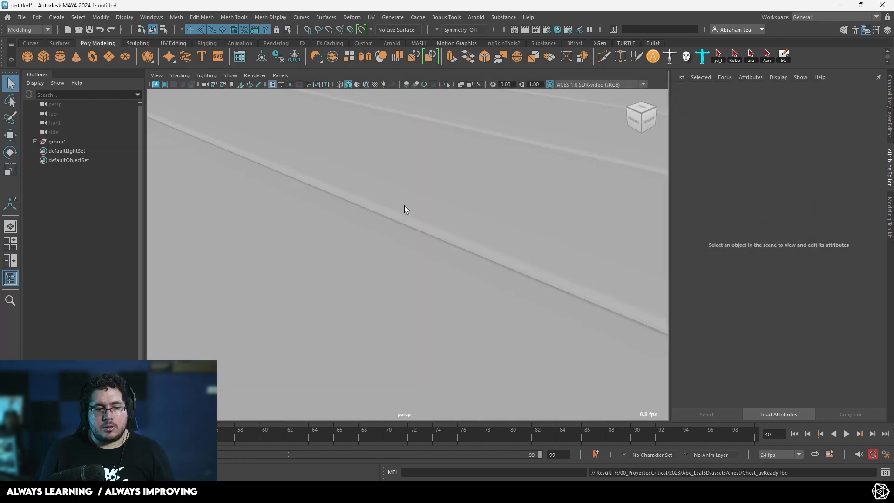
Step: Frame the imported chest, select all its parts, and inspect the wireframe around the front lock and straps
key("f")
scroll(415, 213, "down", 4)
left_click_drag(521, 152, 307, 334)
key("f")
left_click_drag(391, 209, 456, 204, "alt")
scroll(456, 191, "up", 4)
middle_click_drag(456, 191, 468, 231, "alt")
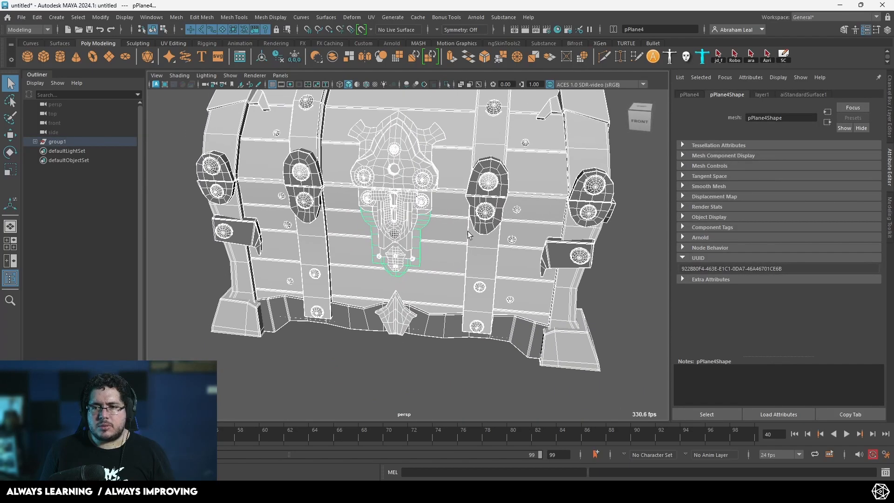
scroll(460, 145, "down", 5)
right_click(446, 184)
right_click_drag(445, 184, 504, 433)
left_click(537, 308)
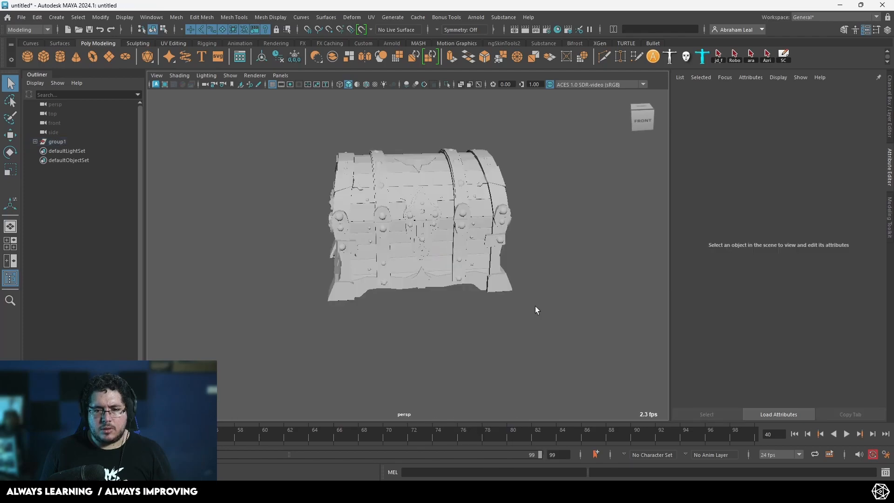
scroll(468, 212, "up", 2)
scroll(509, 195, "down", 5)
Step: Select all the imported chest's parts and turn on the Poly Count heads-up display
left_click_drag(509, 302, 321, 159)
left_click(151, 18)
left_click(154, 19)
left_click(154, 19)
mouse_move(245, 119)
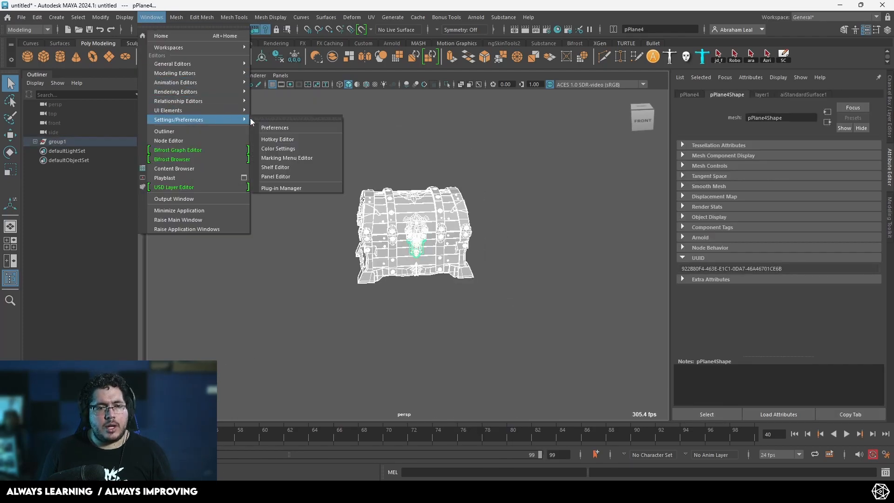
mouse_move(233, 93)
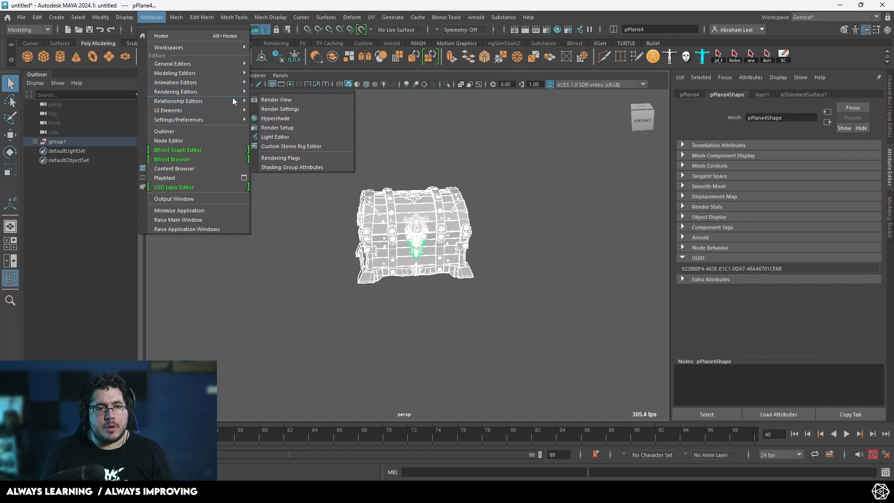
mouse_move(124, 18)
mouse_move(154, 53)
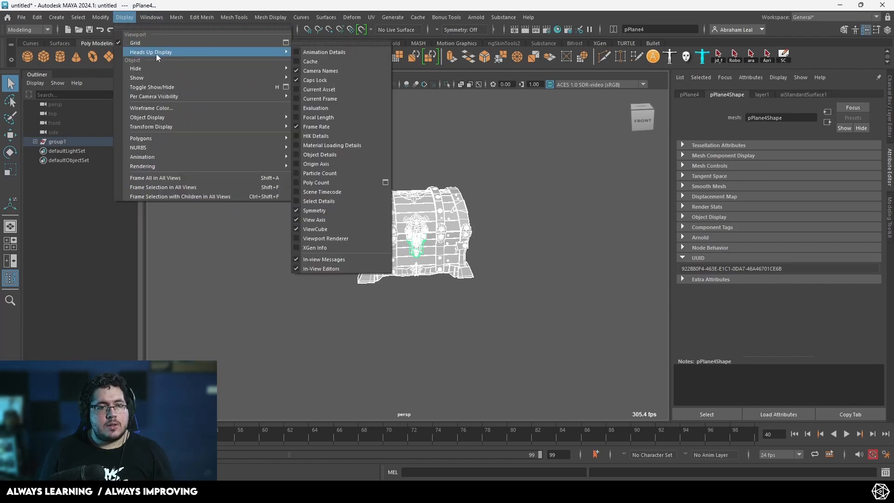
left_click(326, 172)
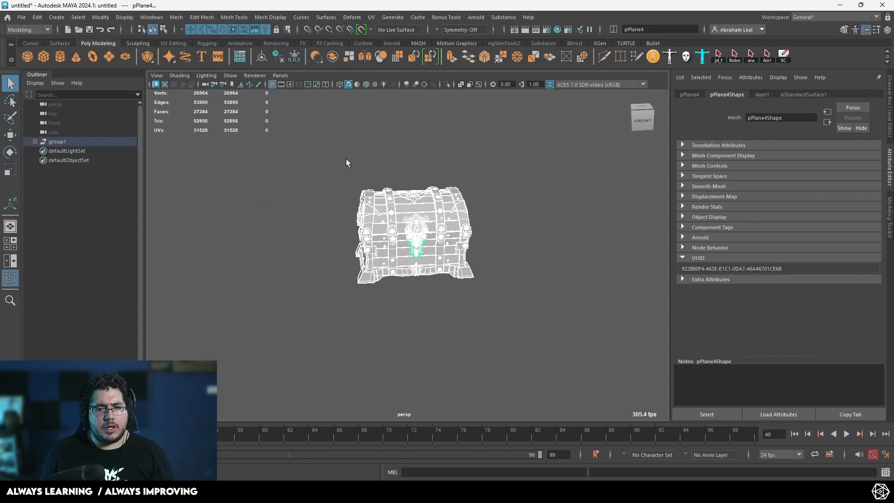
Step: Reselect the whole chest and examine its polygon statistics and wireframe from the front and side
left_click(534, 154)
left_click_drag(535, 155, 329, 302)
scroll(329, 302, "up", 5)
middle_click_drag(219, 94, 213, 158, "alt")
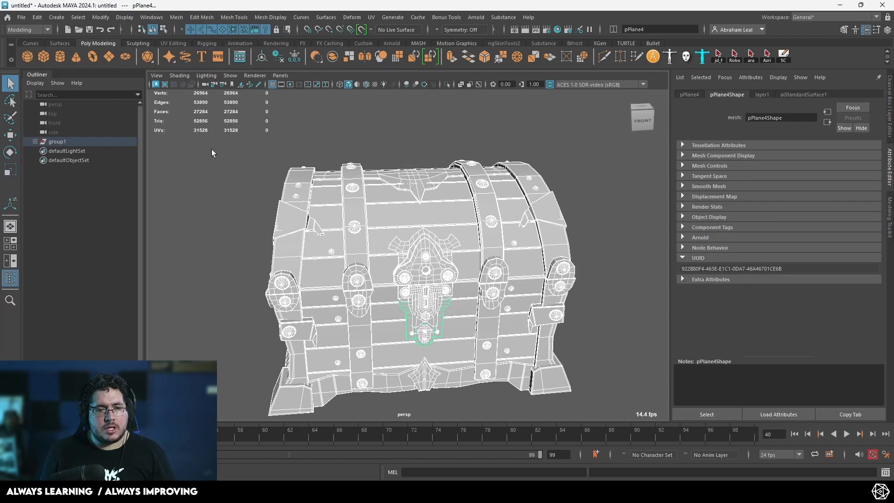
left_click_drag(212, 158, 270, 155, "alt")
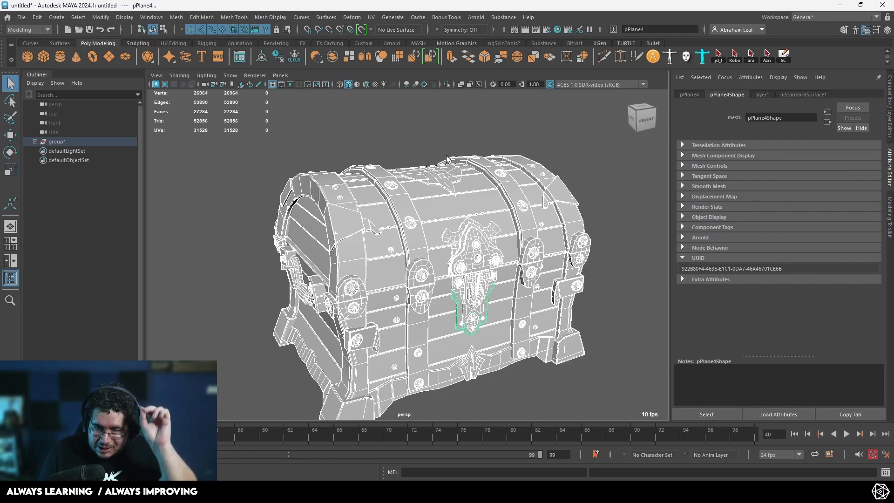
scroll(426, 231, "down", 3)
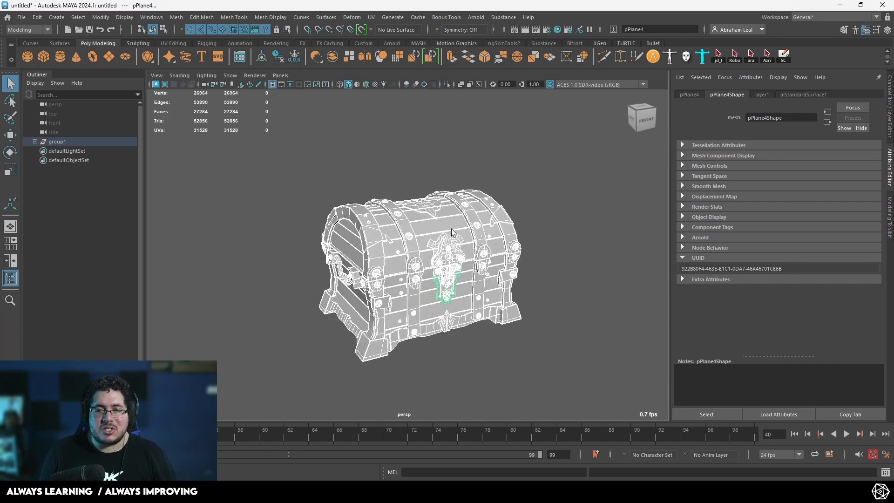
left_click(609, 160)
left_click_drag(570, 172, 283, 385)
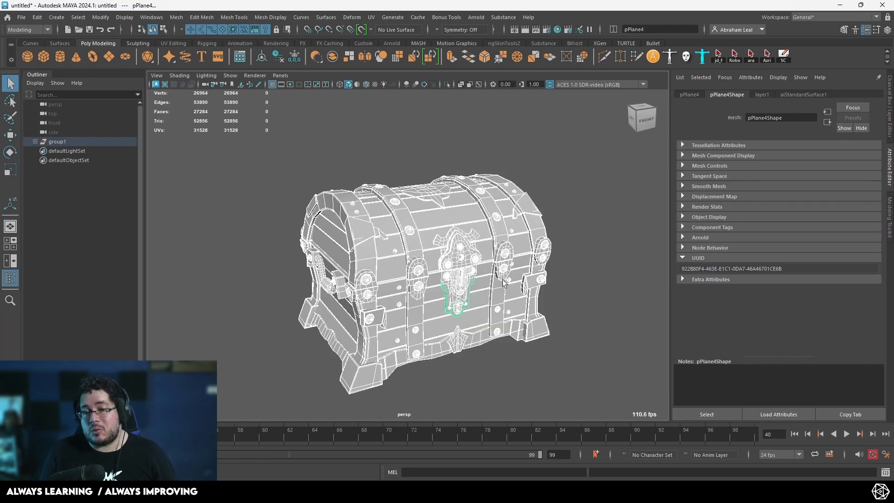
scroll(496, 278, "up", 2)
scroll(508, 292, "down", 5)
left_click_drag(508, 292, 527, 254, "alt")
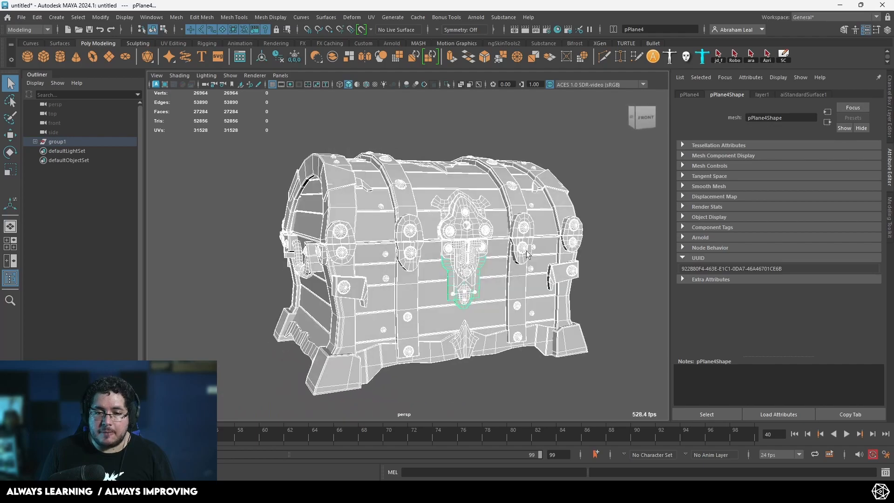
Step: Open the UV Editor for the imported chest, check the packed UV layout, and dismiss the editor
left_click(372, 17)
left_click(392, 34)
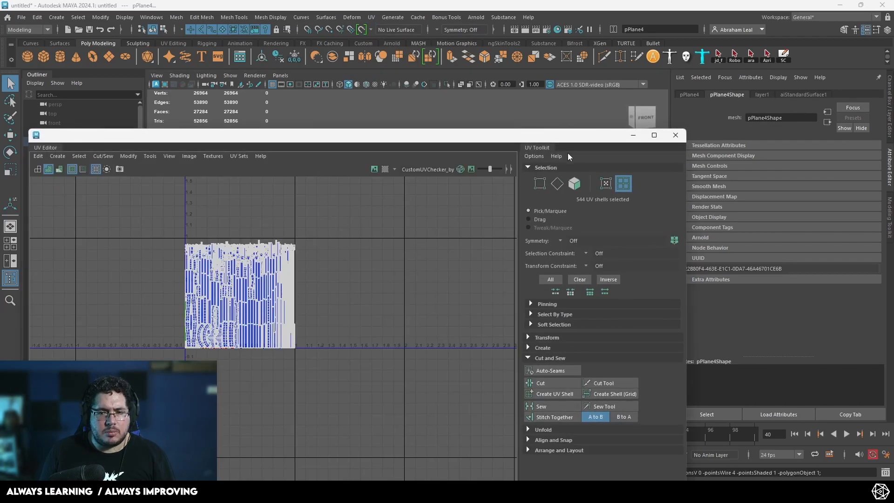
left_click_drag(568, 136, 549, 278)
scroll(425, 196, "down", 3)
scroll(425, 197, "down", 2)
scroll(290, 399, "up", 2)
left_click(613, 278)
Step: Check the chest's geometry and poly count in smooth preview and again in unsmoothed display
scroll(484, 286, "up", 15)
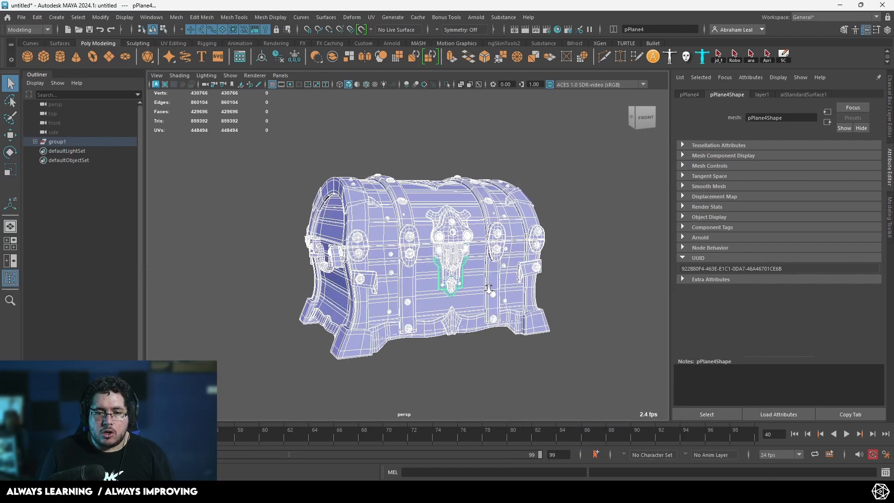
left_click_drag(479, 282, 494, 306, "alt")
key("1")
scroll(495, 306, "down", 10)
right_click_drag(485, 288, 508, 298, "alt")
middle_click_drag(507, 298, 499, 270, "alt")
right_click_drag(500, 270, 438, 195, "alt")
middle_click_drag(438, 195, 426, 181, "alt")
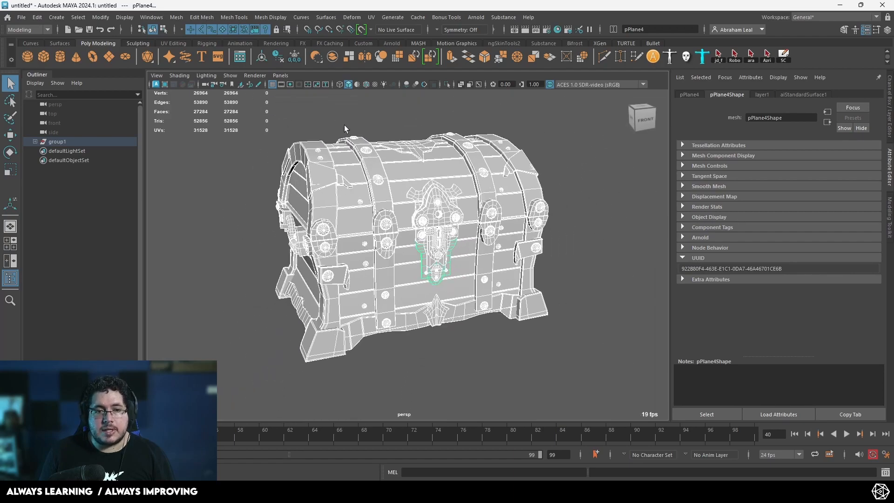
Step: Apply the Mesh Smooth operation to the whole selected chest
left_click(176, 19)
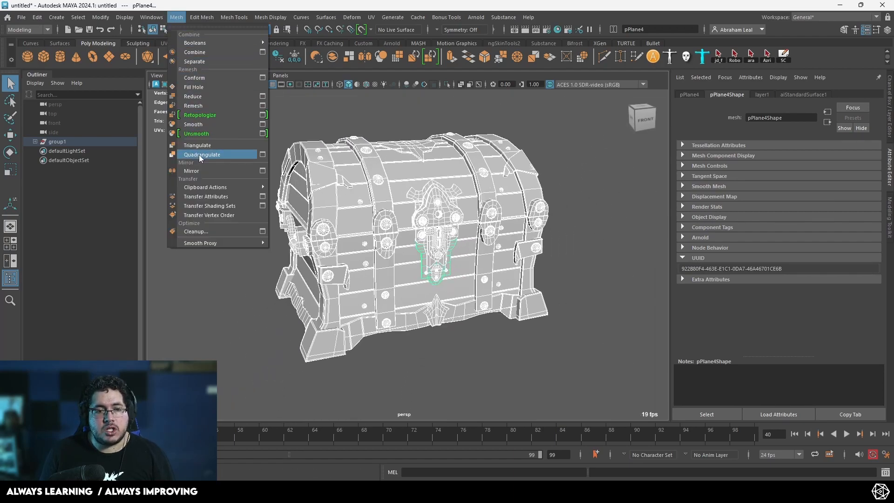
left_click(196, 124)
left_click(222, 200)
mouse_move(391, 217)
left_mouse_down("alt")
mouse_move(354, 220)
mouse_move(395, 220)
left_mouse_up("alt")
scroll(355, 220, "up", 2)
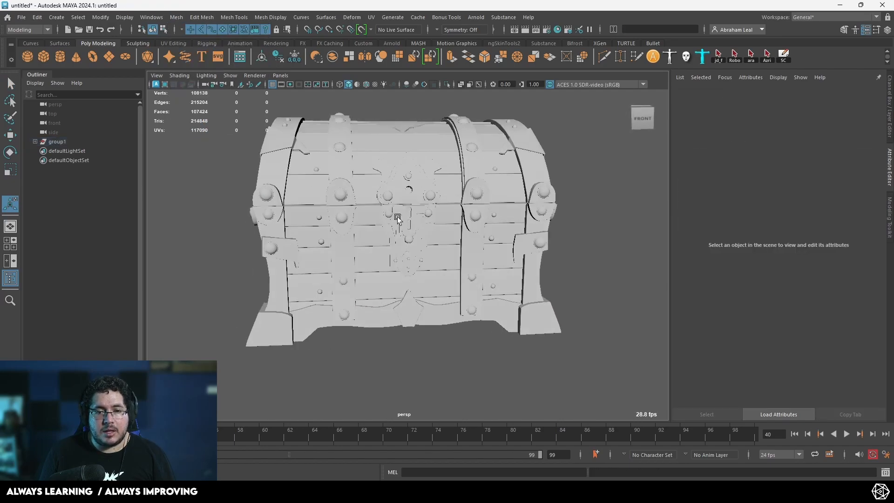
Step: Inspect the smoothed chest's surfaces and edges from the front and both sides
left_click_drag(317, 164, 398, 199, "alt")
left_click(403, 199)
scroll(409, 209, "up", 5)
left_click_drag(442, 219, 382, 223, "alt")
scroll(501, 228, "down", 6)
left_click(561, 181)
scroll(561, 182, "down", 3)
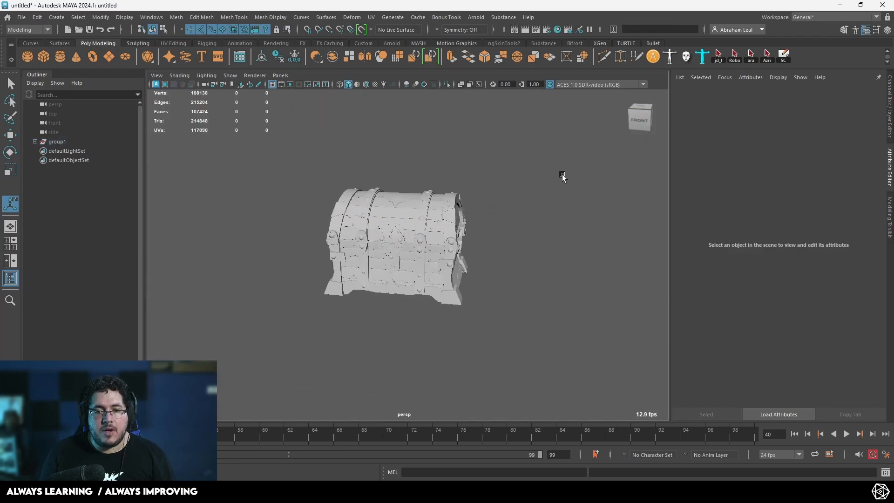
Step: Select the whole smoothed chest and bring up all its UV shells in the UV Editor
left_click_drag(555, 164, 271, 376)
left_click_drag(346, 280, 468, 100)
right_click_drag(385, 213, 339, 200)
left_click_drag(220, 169, 316, 312)
right_click_drag(279, 247, 239, 233)
left_click_drag(207, 189, 428, 363)
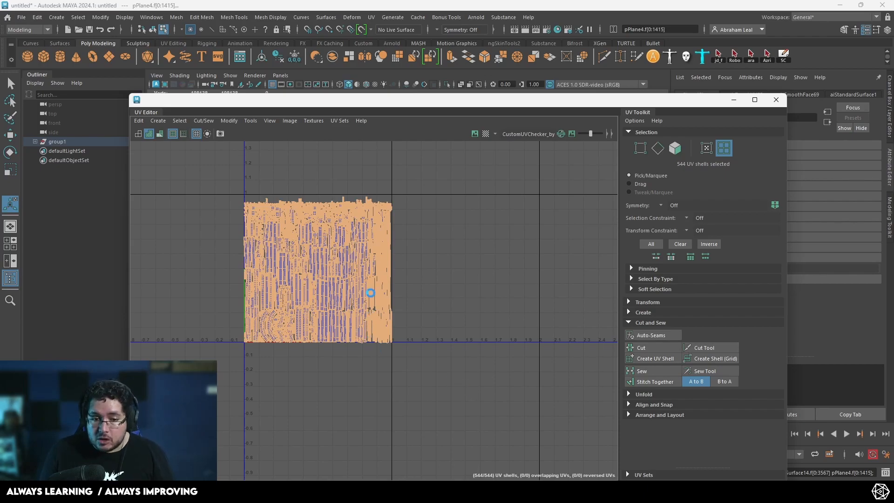
Step: Examine the smoothed chest's packed UV shells up close and close the UV Editor
scroll(370, 298, "up", 5)
left_click(423, 266)
middle_click_drag(392, 256, 589, 351, "alt")
scroll(406, 311, "down", 3)
scroll(369, 307, "up", 3)
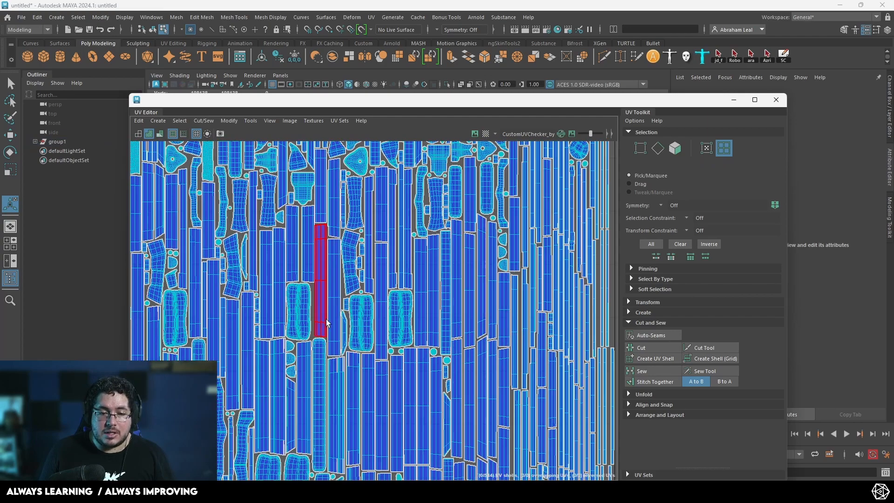
left_click(776, 99)
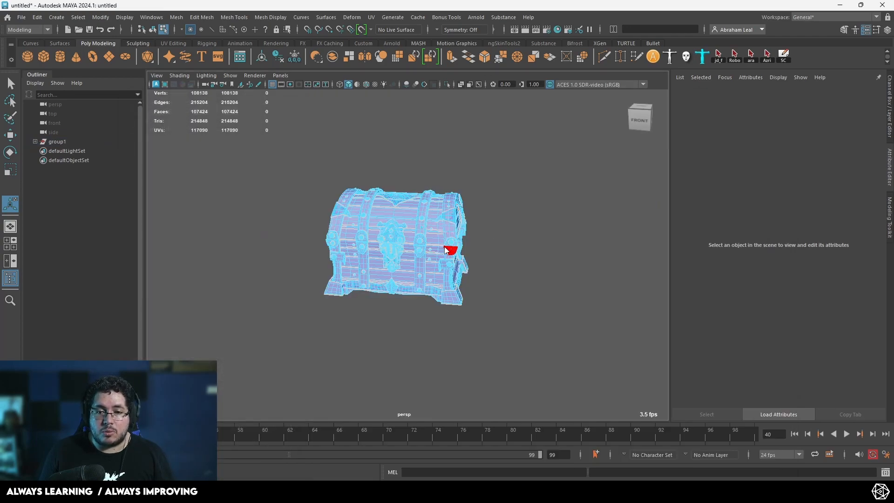
Step: Return the chest to object mode with nothing selected and inspect the smoothed model from the front
left_click(503, 181)
right_click_drag(382, 205, 410, 205, "alt")
left_click_drag(410, 205, 431, 214, "alt")
right_click_drag(431, 214, 476, 230, "alt")
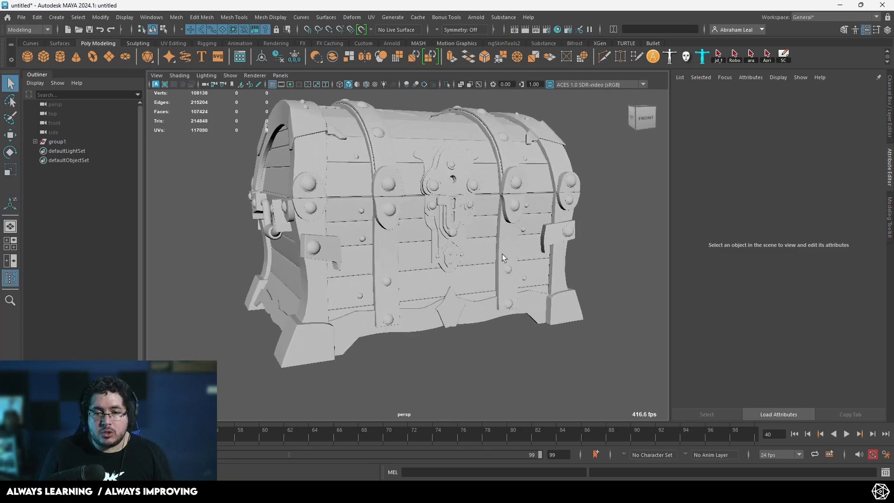
left_click_drag(502, 254, 483, 258, "alt")
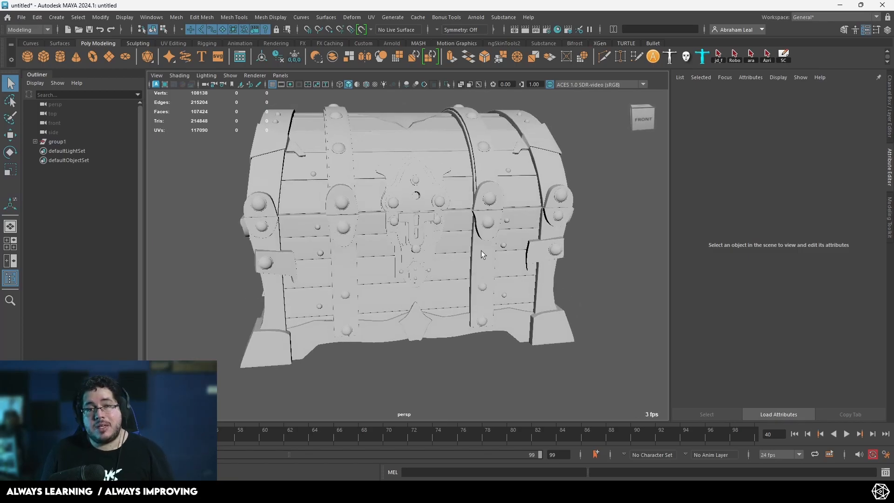